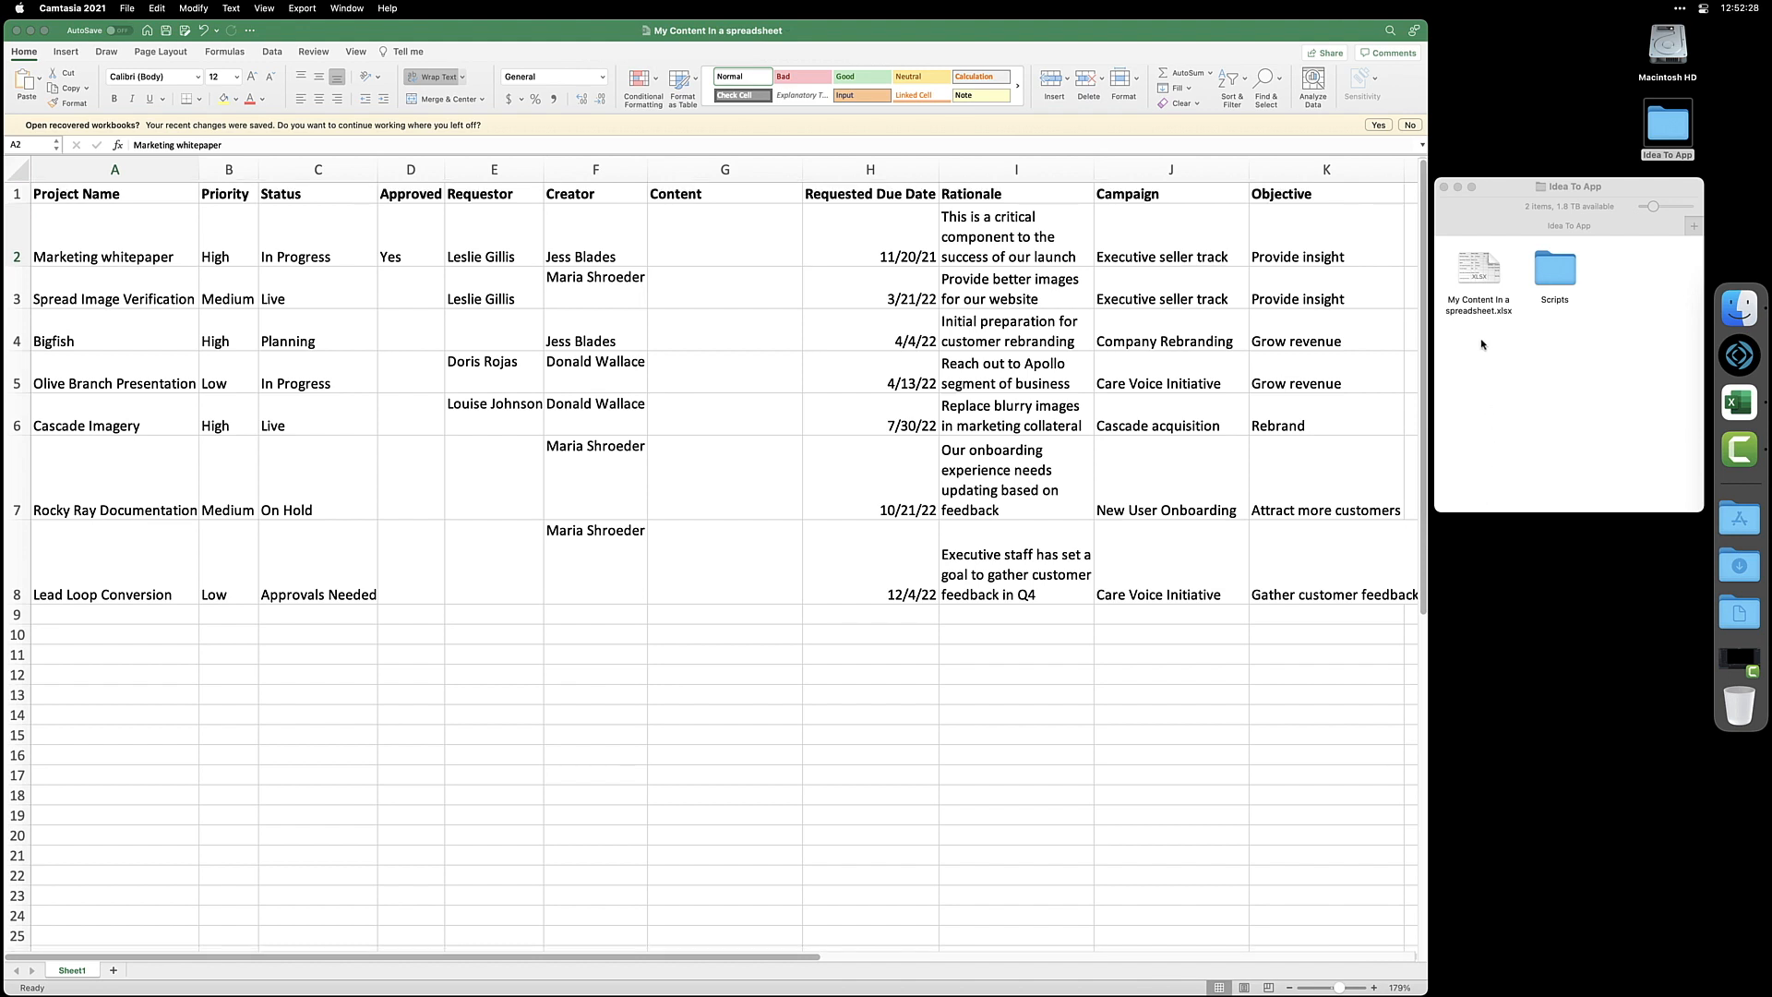
Open My Content In a spreadsheet.xlsx in FileMaker Pro and save the new file to the Desktop as Content Management
{"action": "left_click_drag", "start_coordinate": [1474, 275], "coordinate": [1736, 360]}
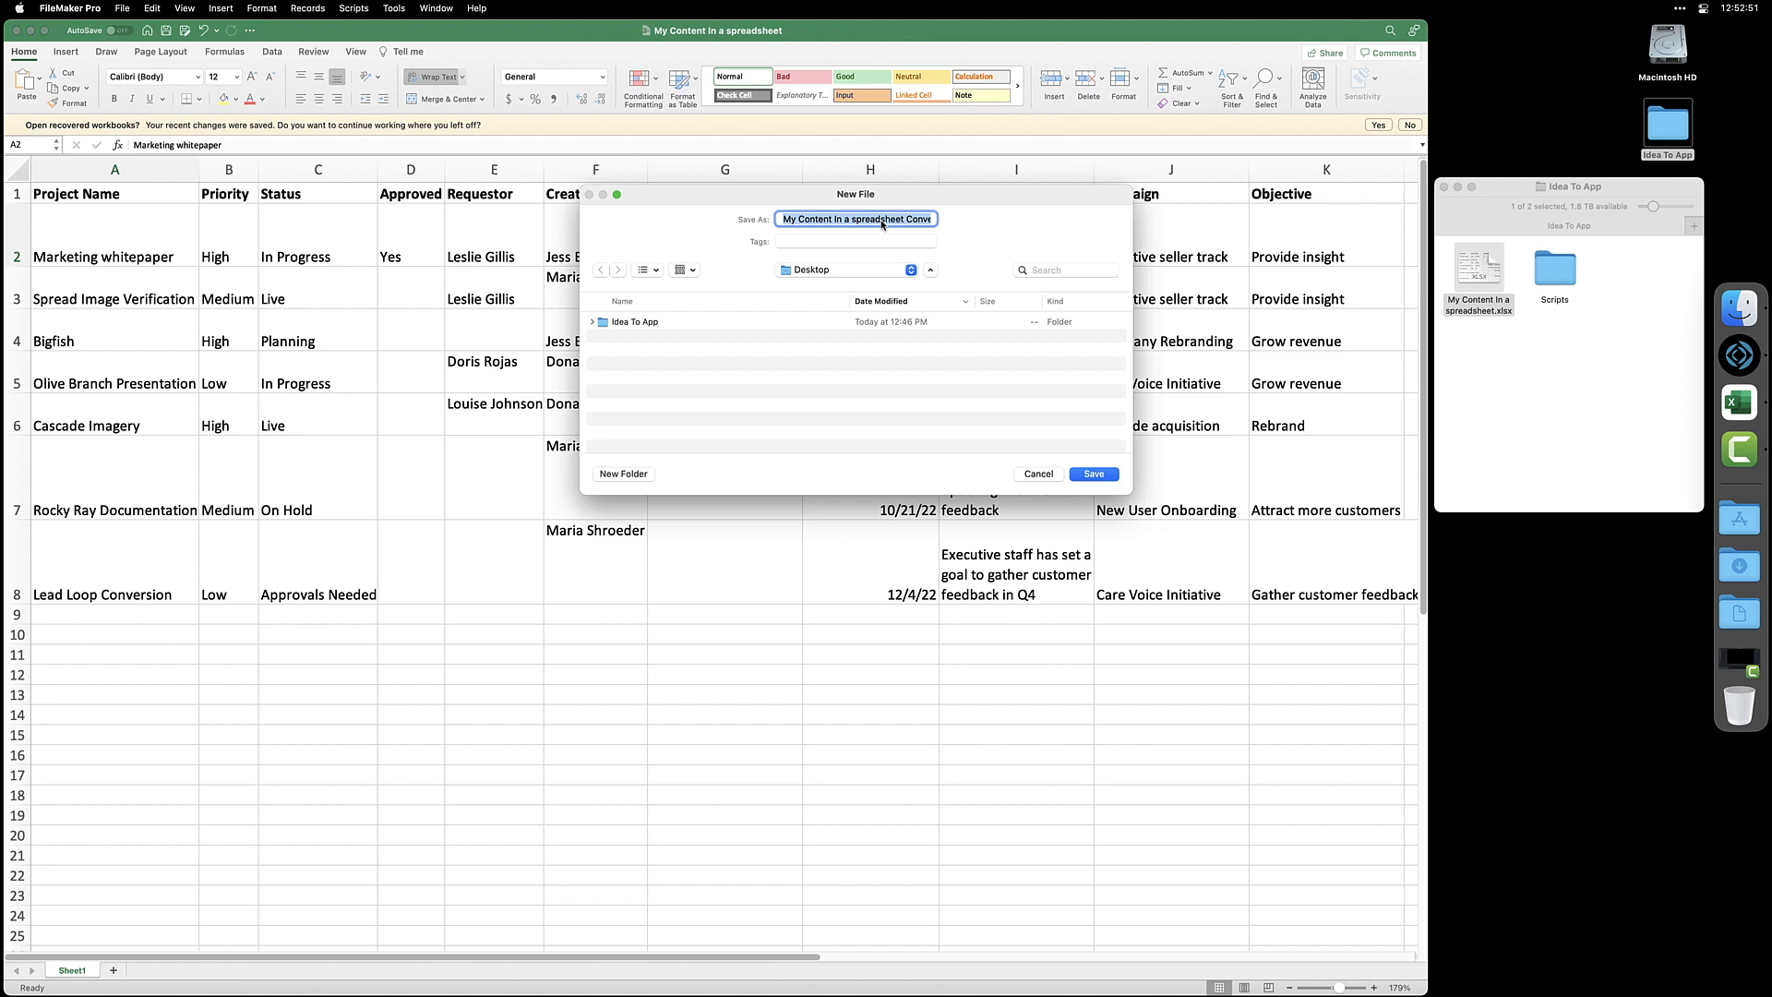
{"action": "type", "text": "Content Management"}
{"action": "left_click", "coordinate": [1095, 475]}
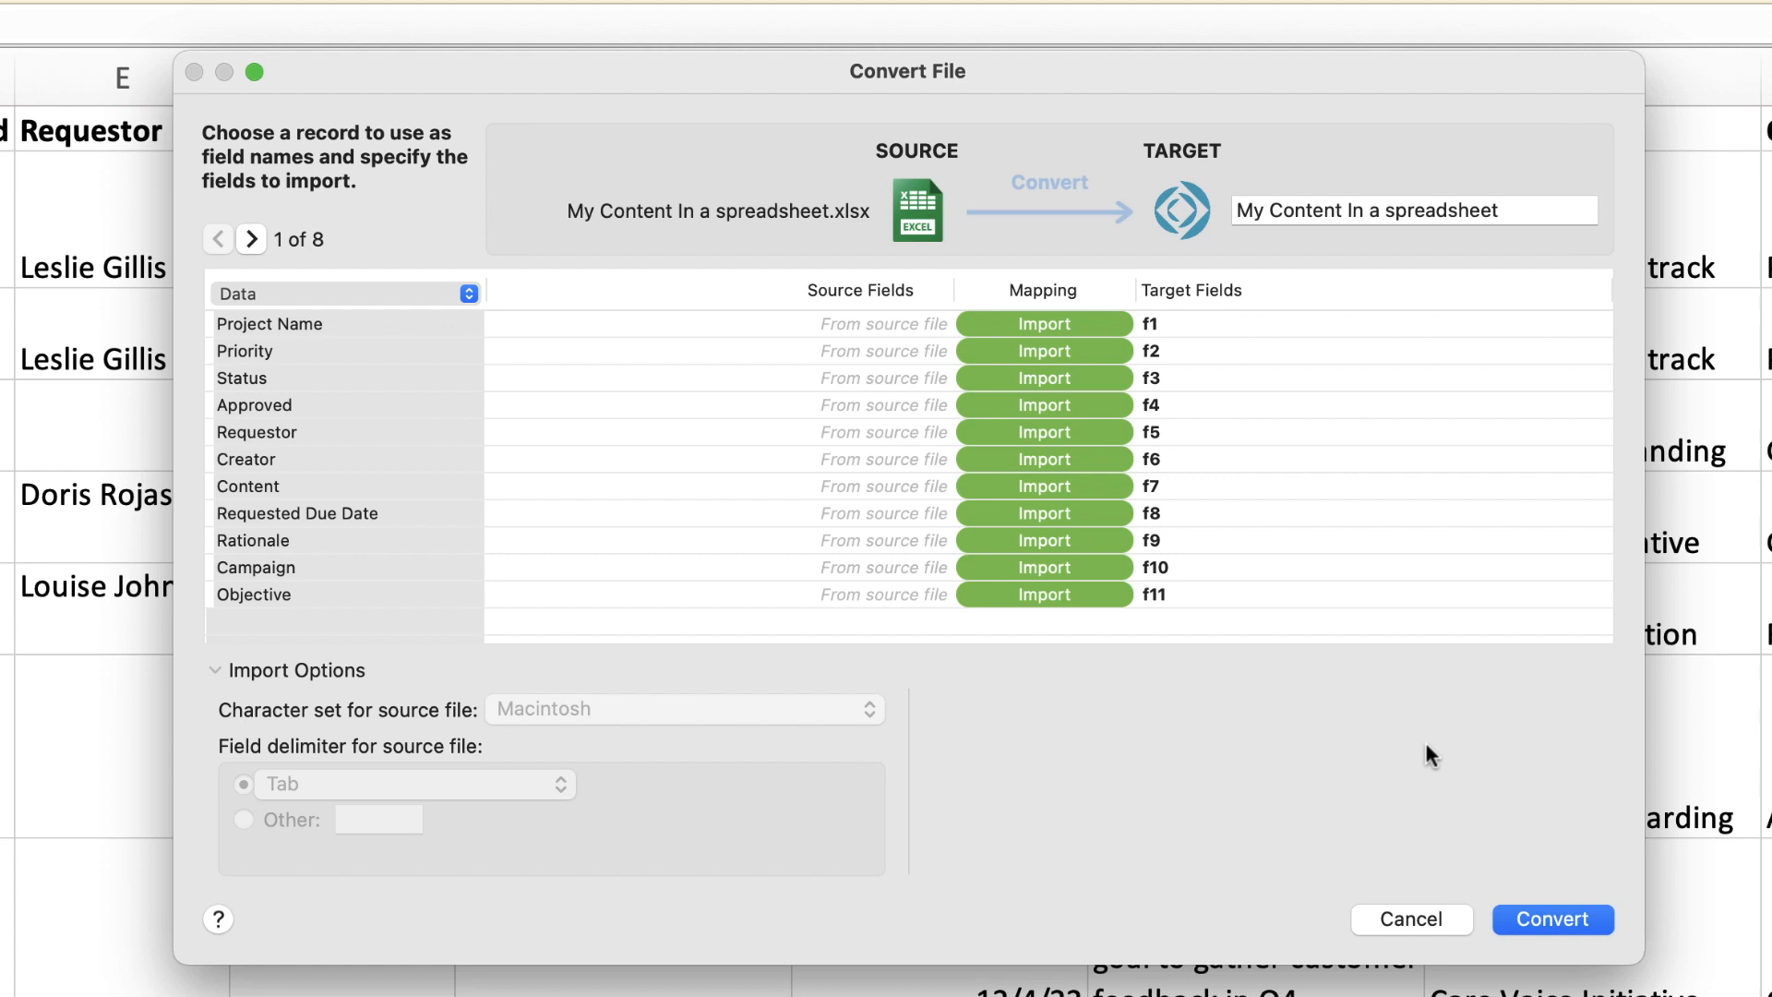
Use the spreadsheet's first record as field names and preview the following records
{"action": "left_click", "coordinate": [418, 291]}
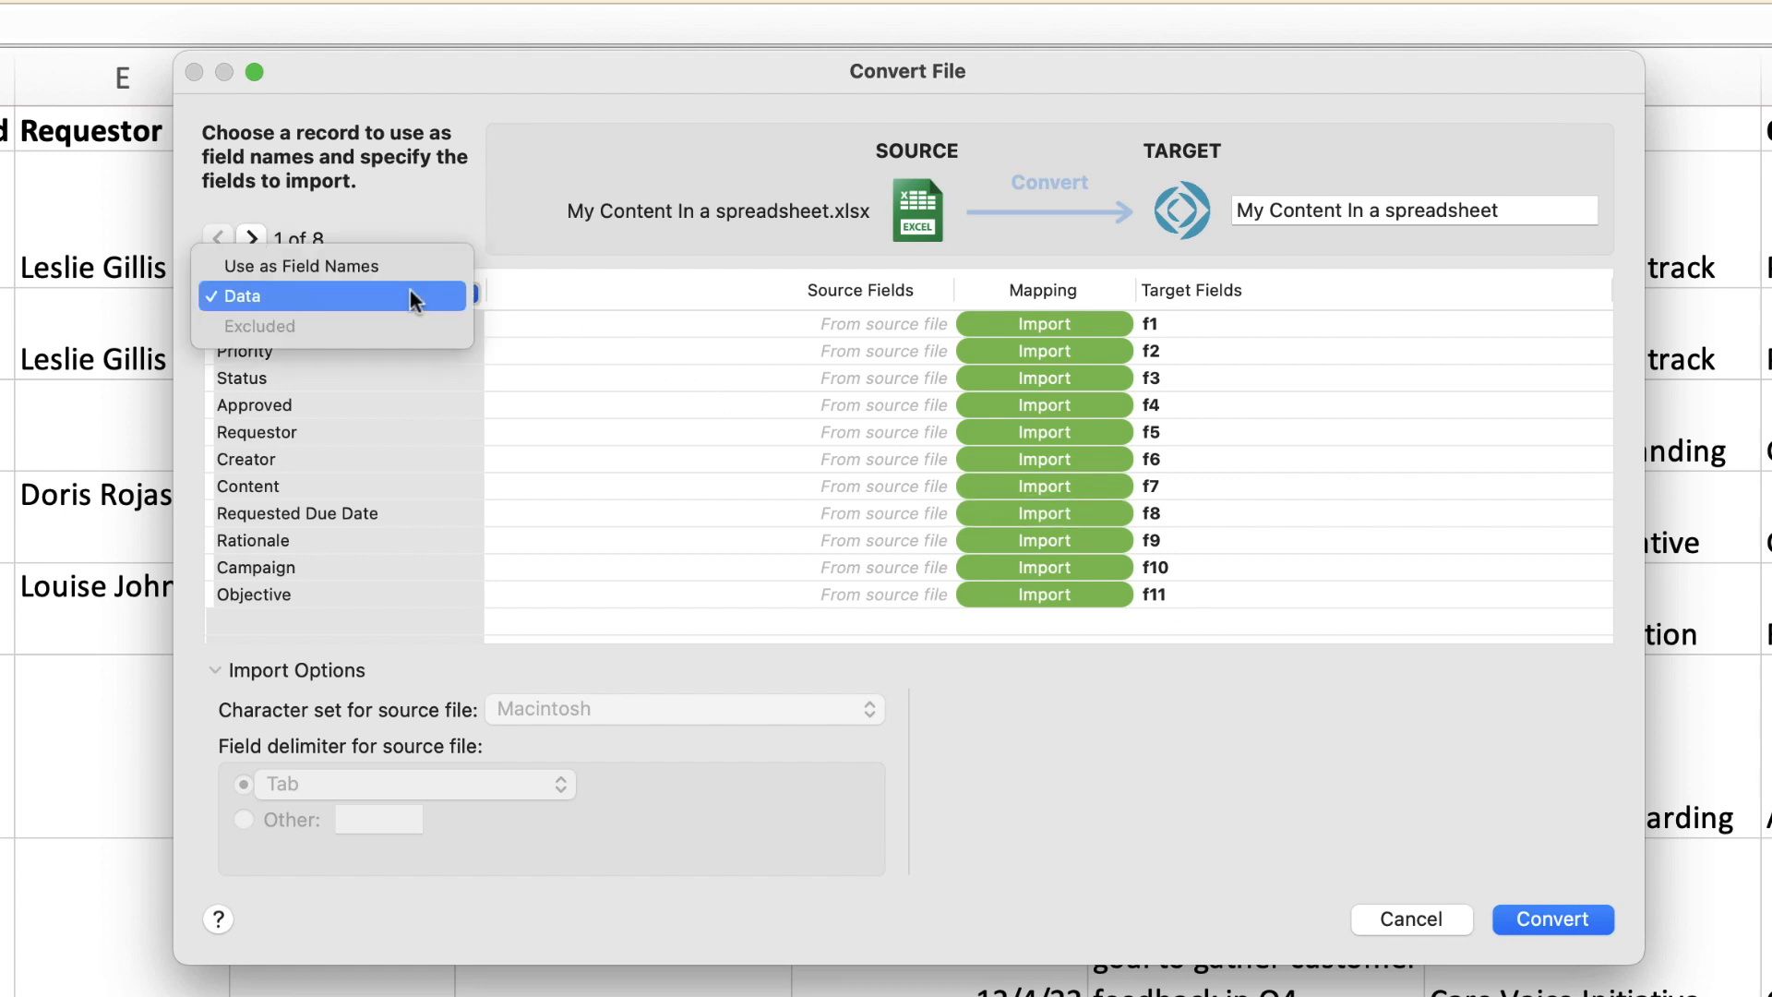
{"action": "left_click", "coordinate": [408, 268]}
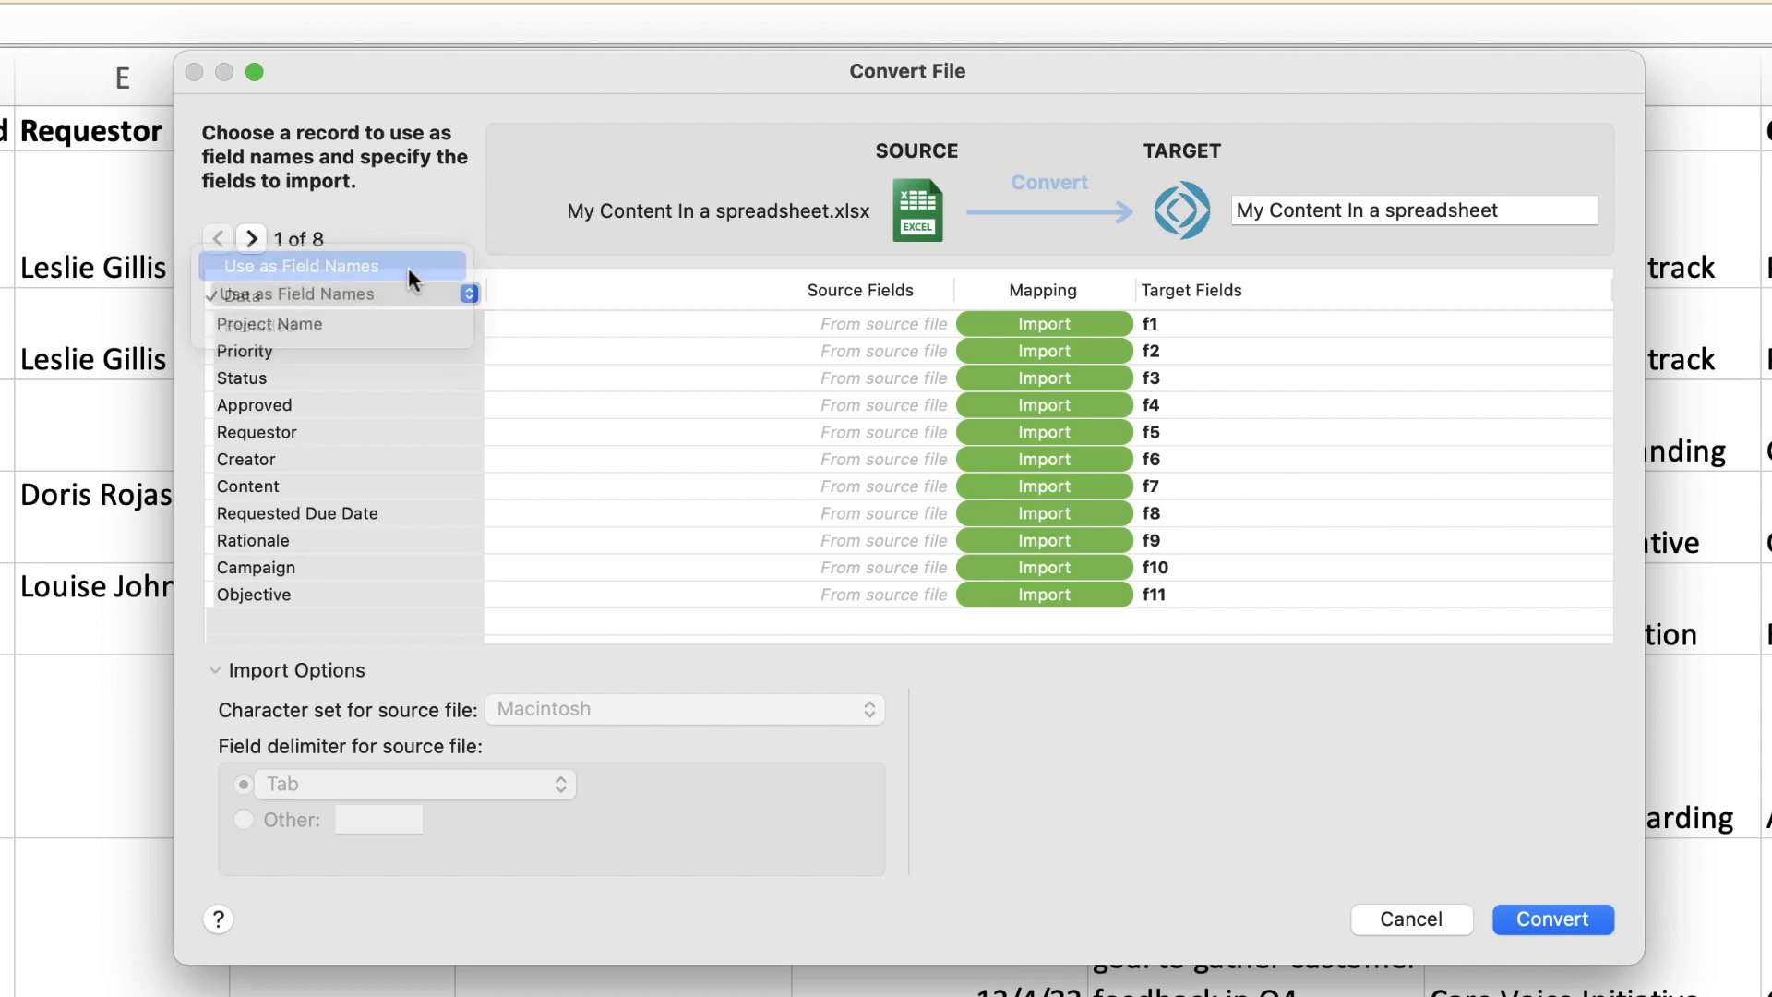
{"action": "left_click", "coordinate": [254, 238]}
{"action": "left_click", "coordinate": [256, 238]}
{"action": "left_click", "coordinate": [257, 238]}
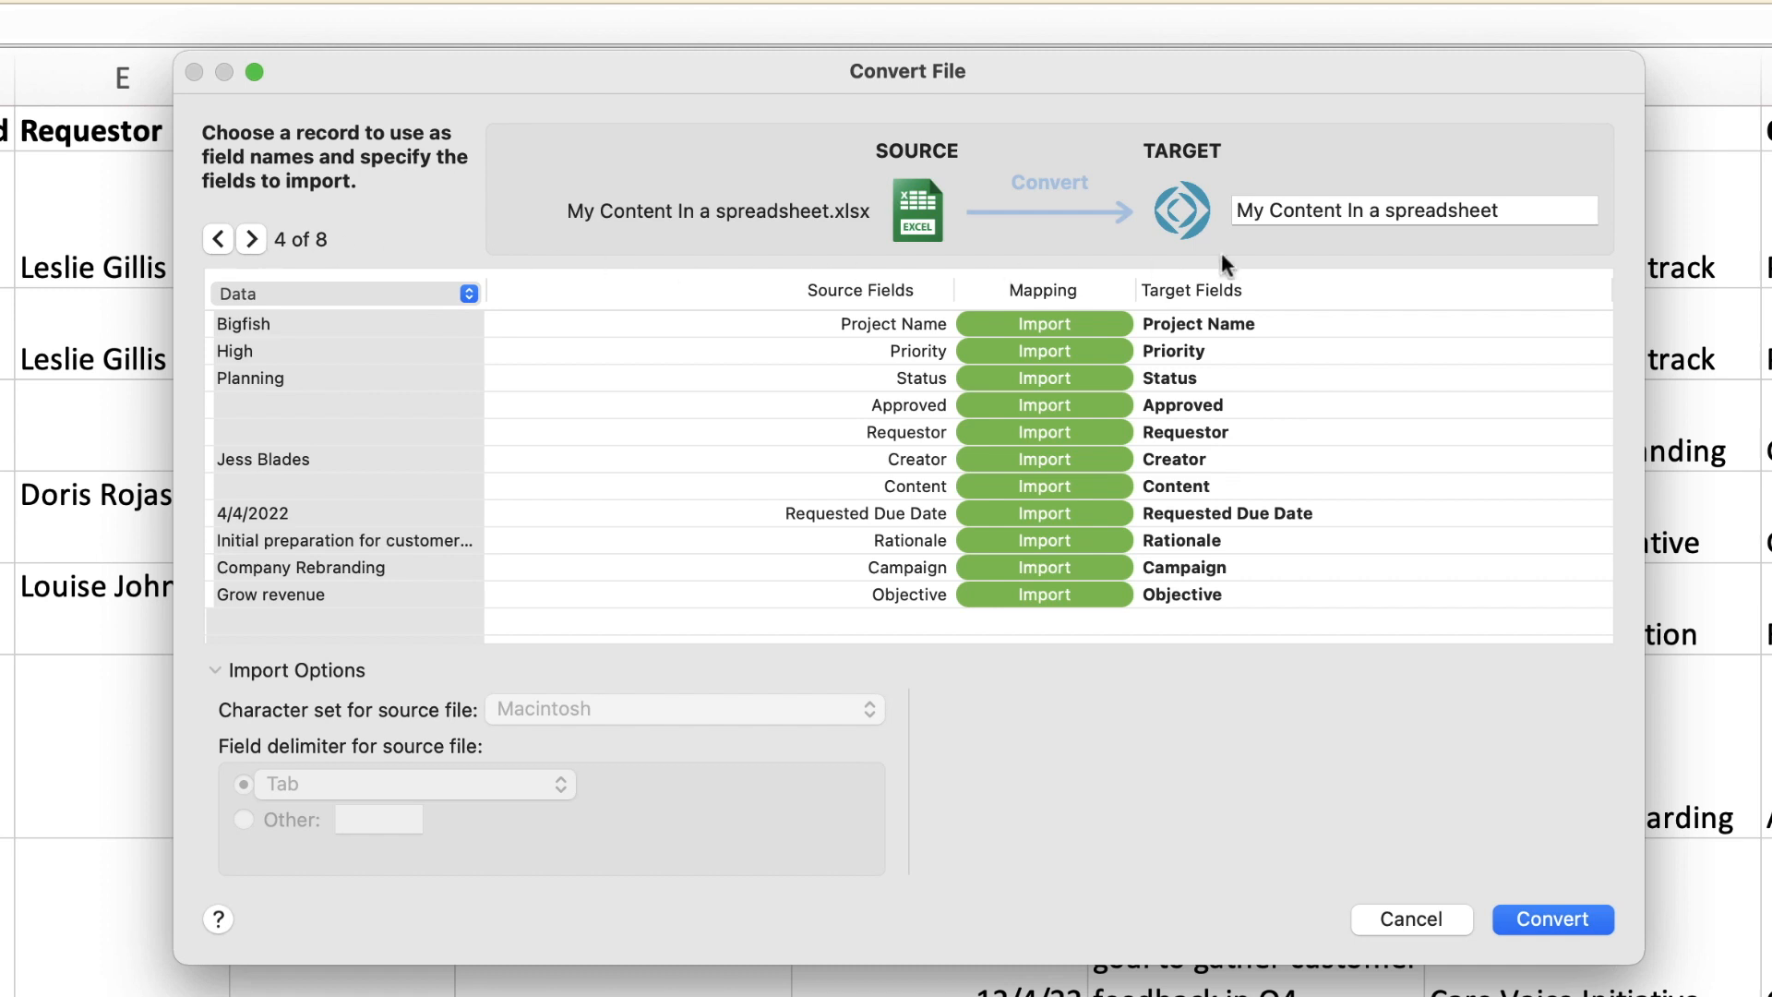
Name the target table Content and convert the file
{"action": "triple_click", "coordinate": [1375, 211]}
{"action": "type", "text": "Content"}
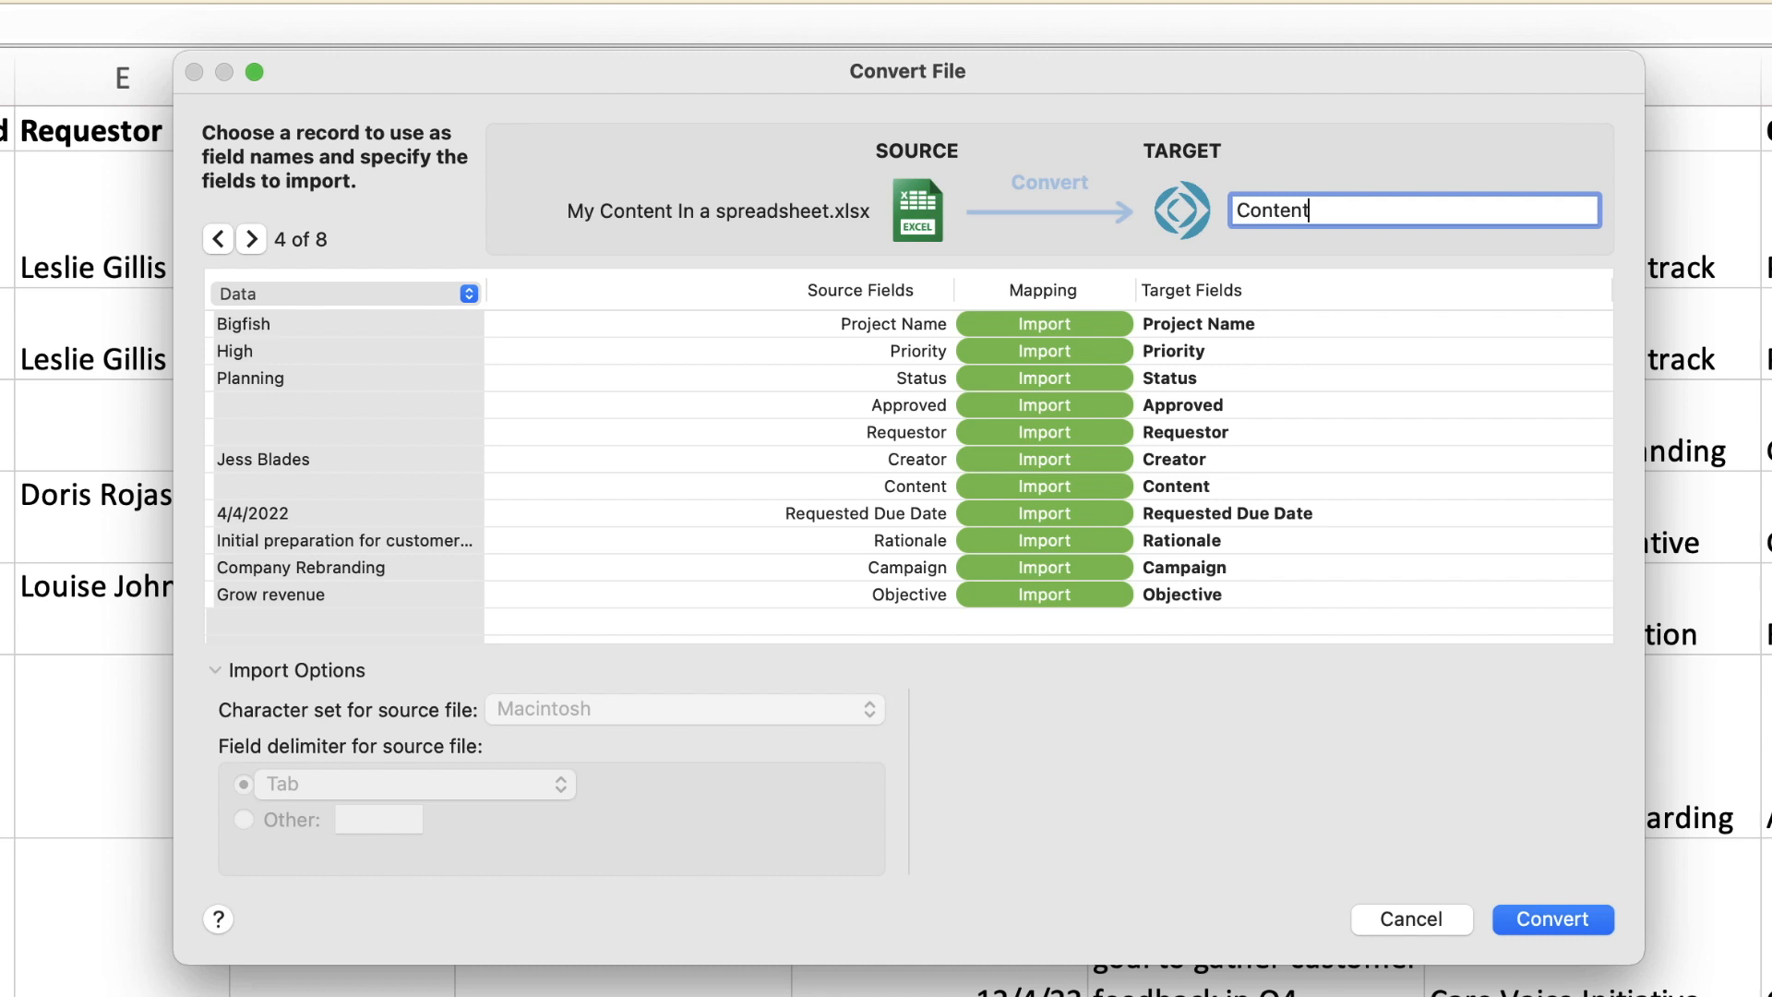
{"action": "left_click", "coordinate": [1574, 923]}
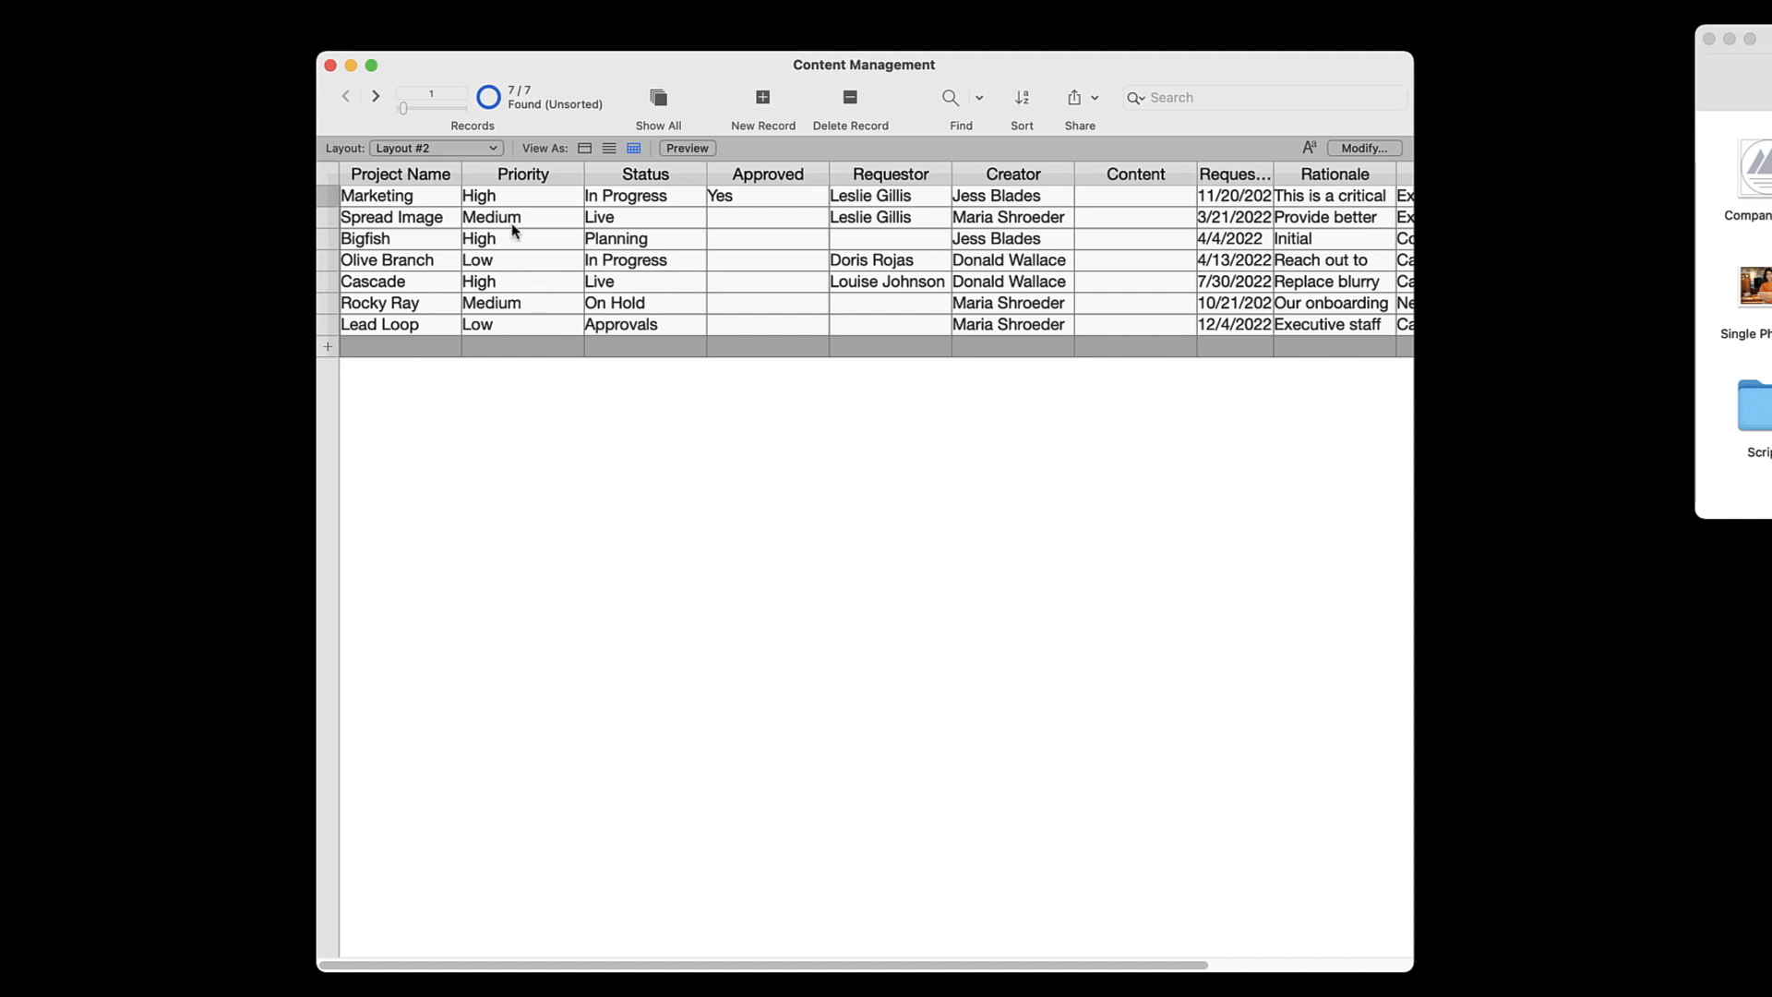
Switch to Layout #1 and open it for editing
{"action": "left_click", "coordinate": [475, 150]}
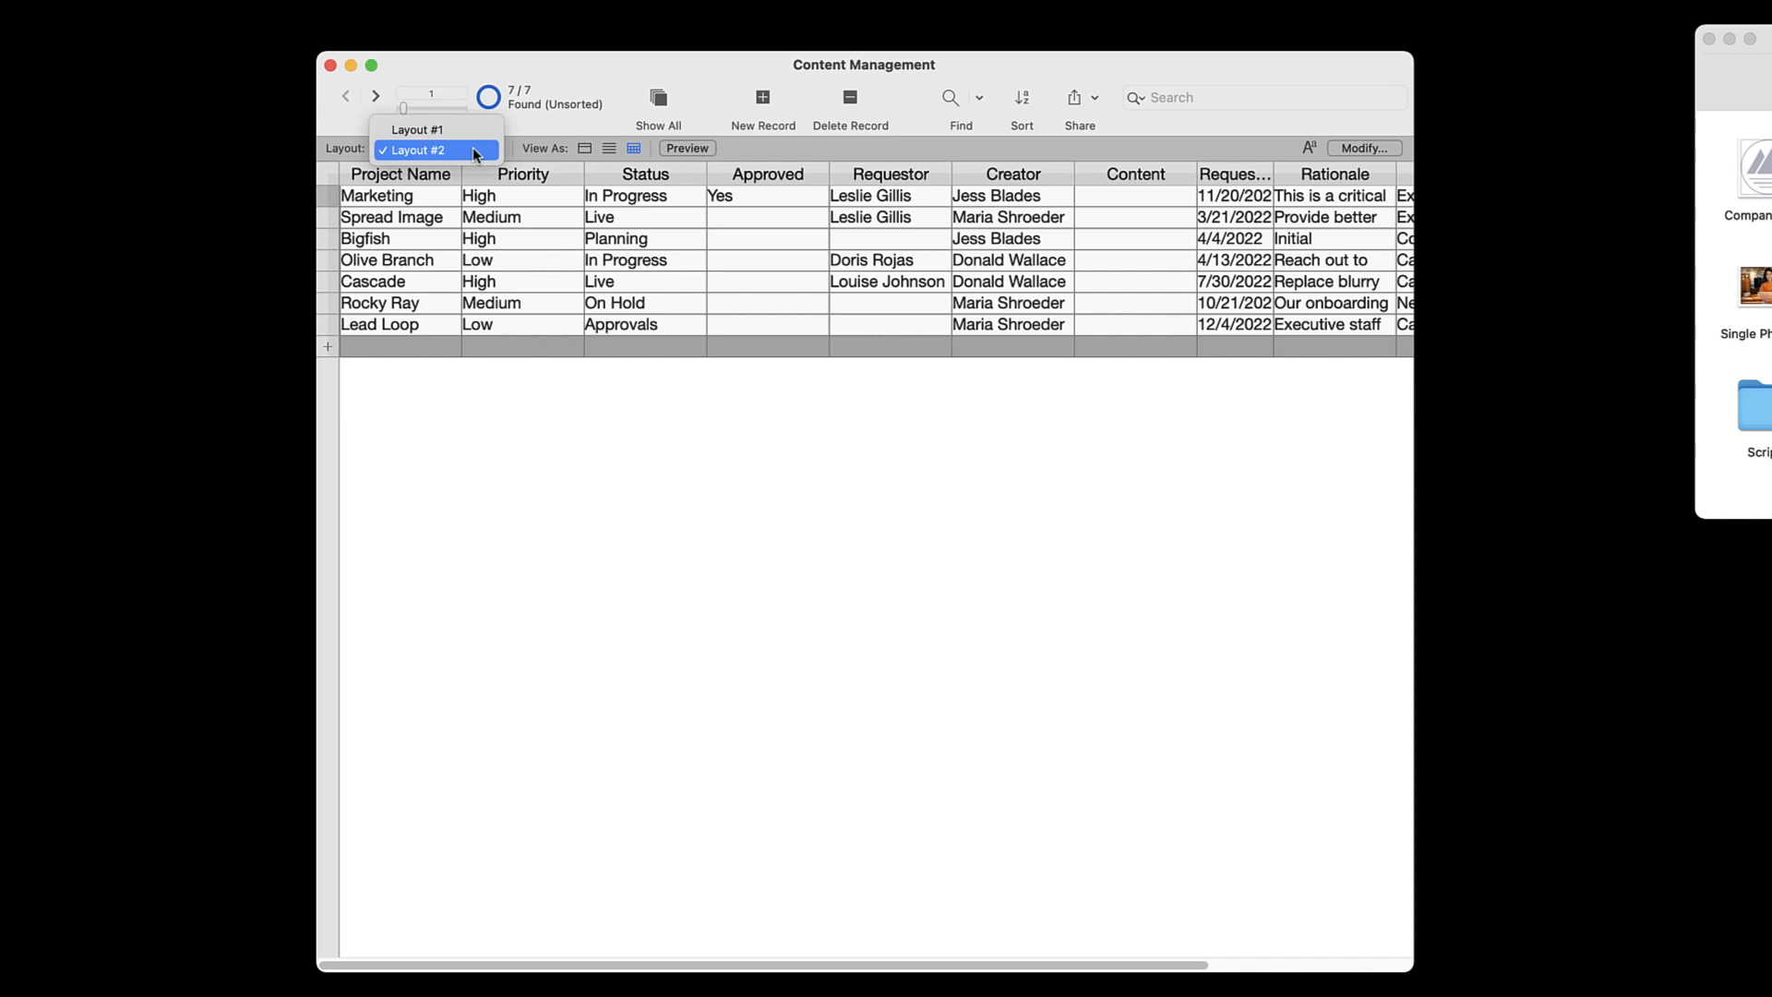
{"action": "left_click", "coordinate": [472, 131]}
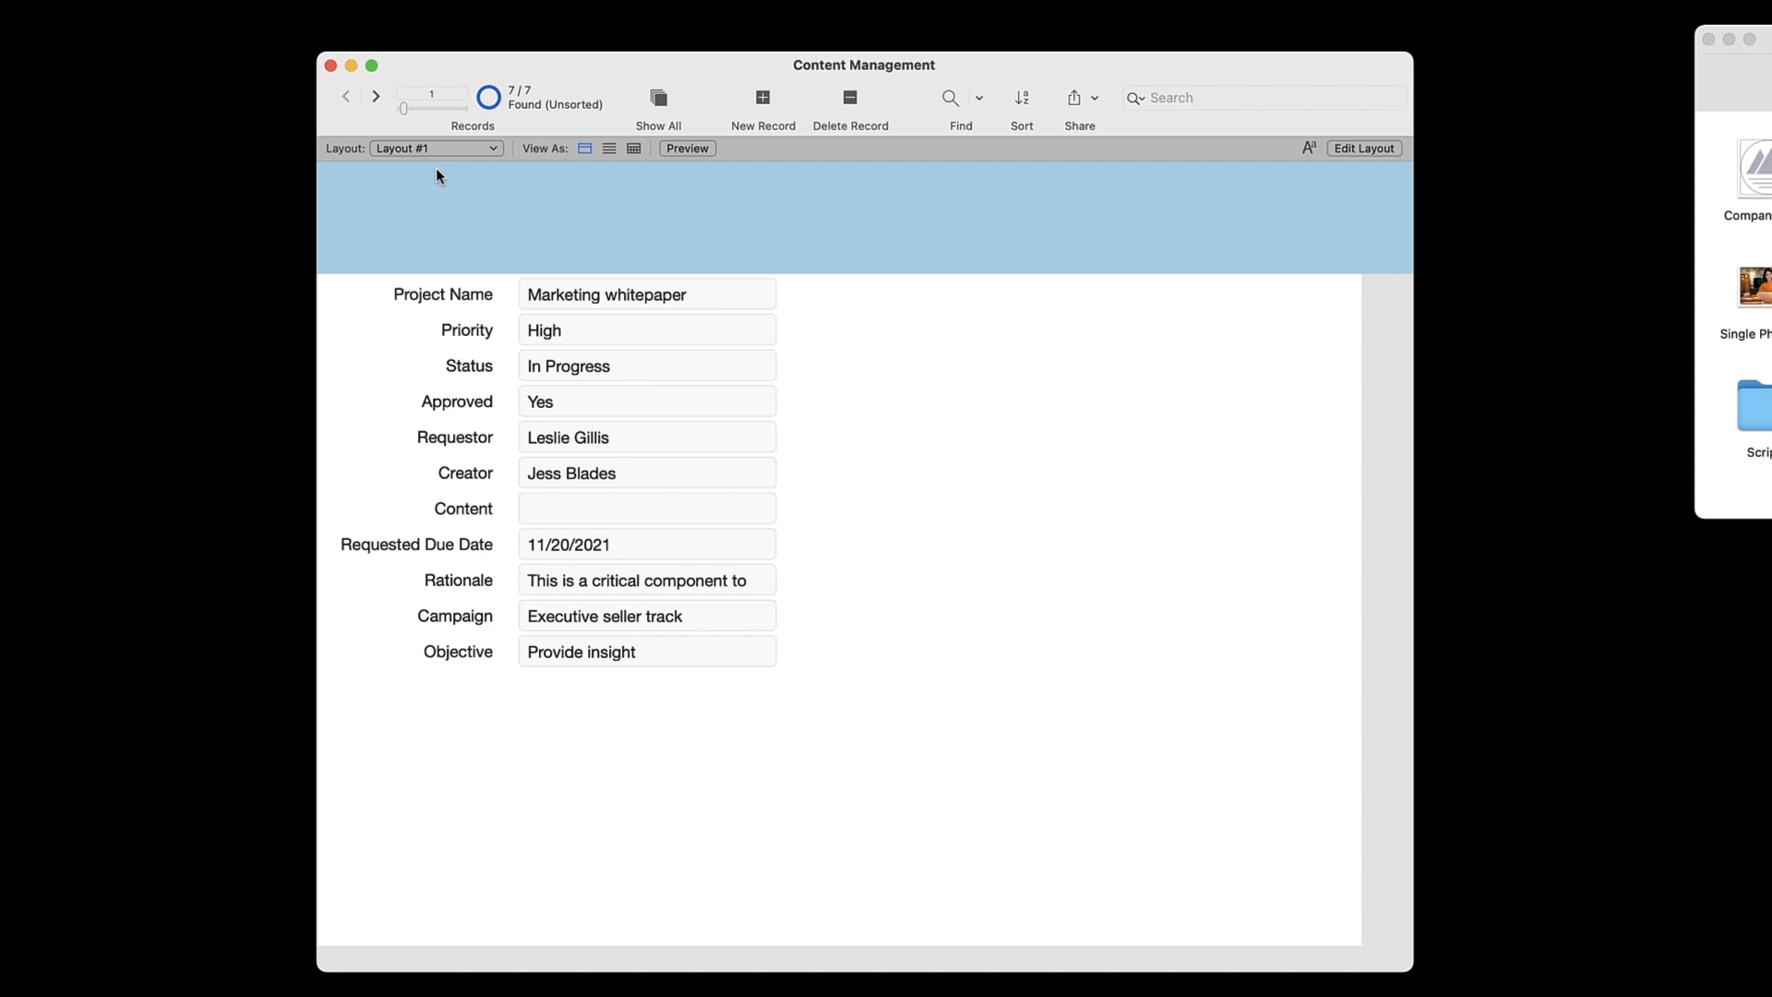
{"action": "left_click", "coordinate": [1367, 148]}
{"action": "left_click", "coordinate": [1370, 148]}
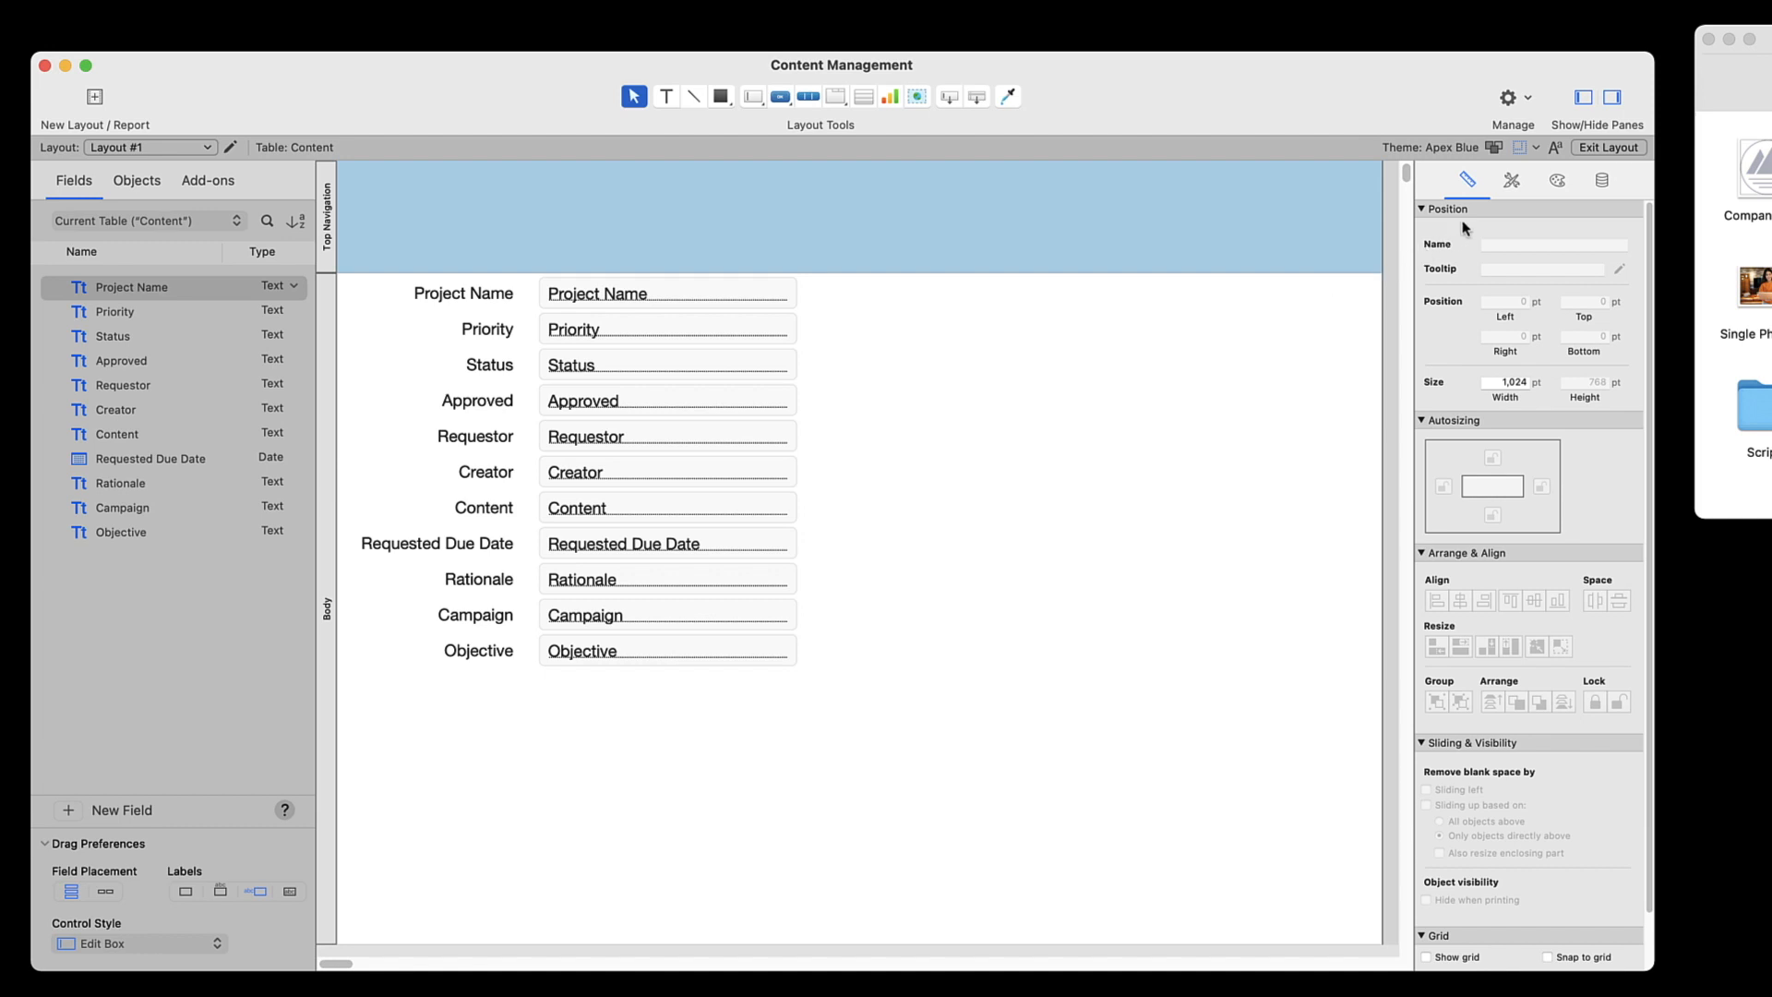
Look through the layout's styles and data settings, its object list and the available add-ons
{"action": "left_click", "coordinate": [1510, 182]}
{"action": "left_click", "coordinate": [1558, 180]}
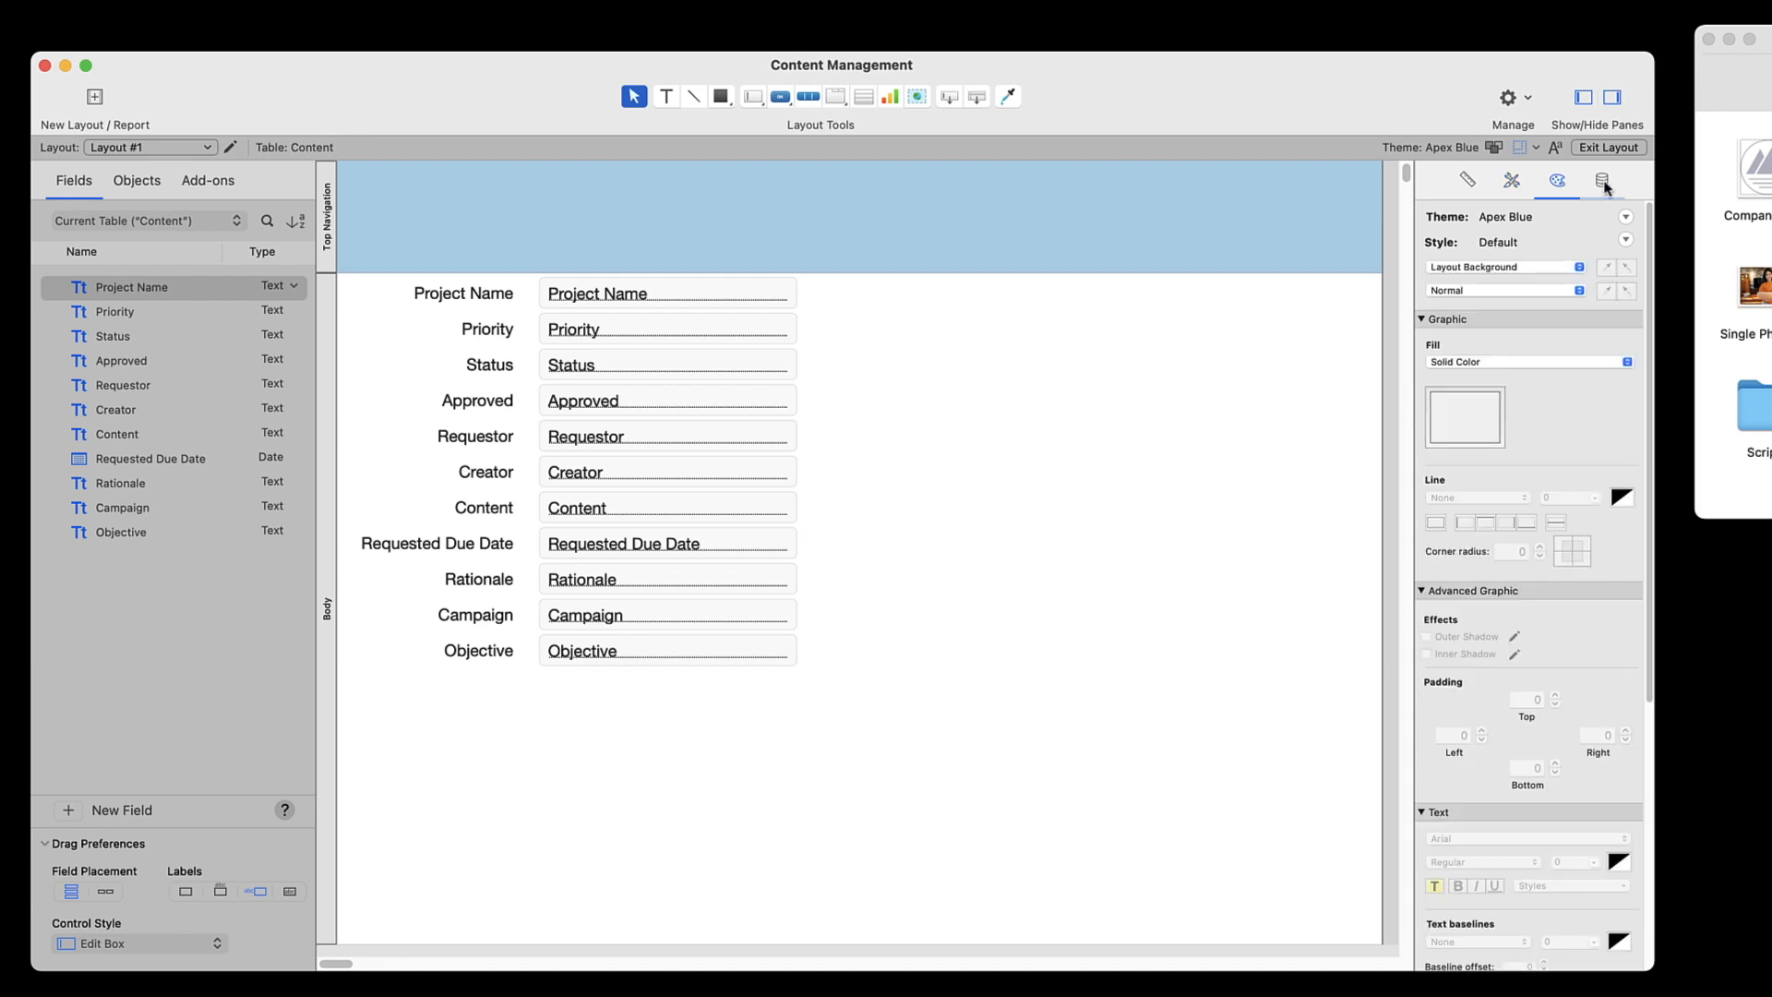
{"action": "left_click", "coordinate": [1603, 182]}
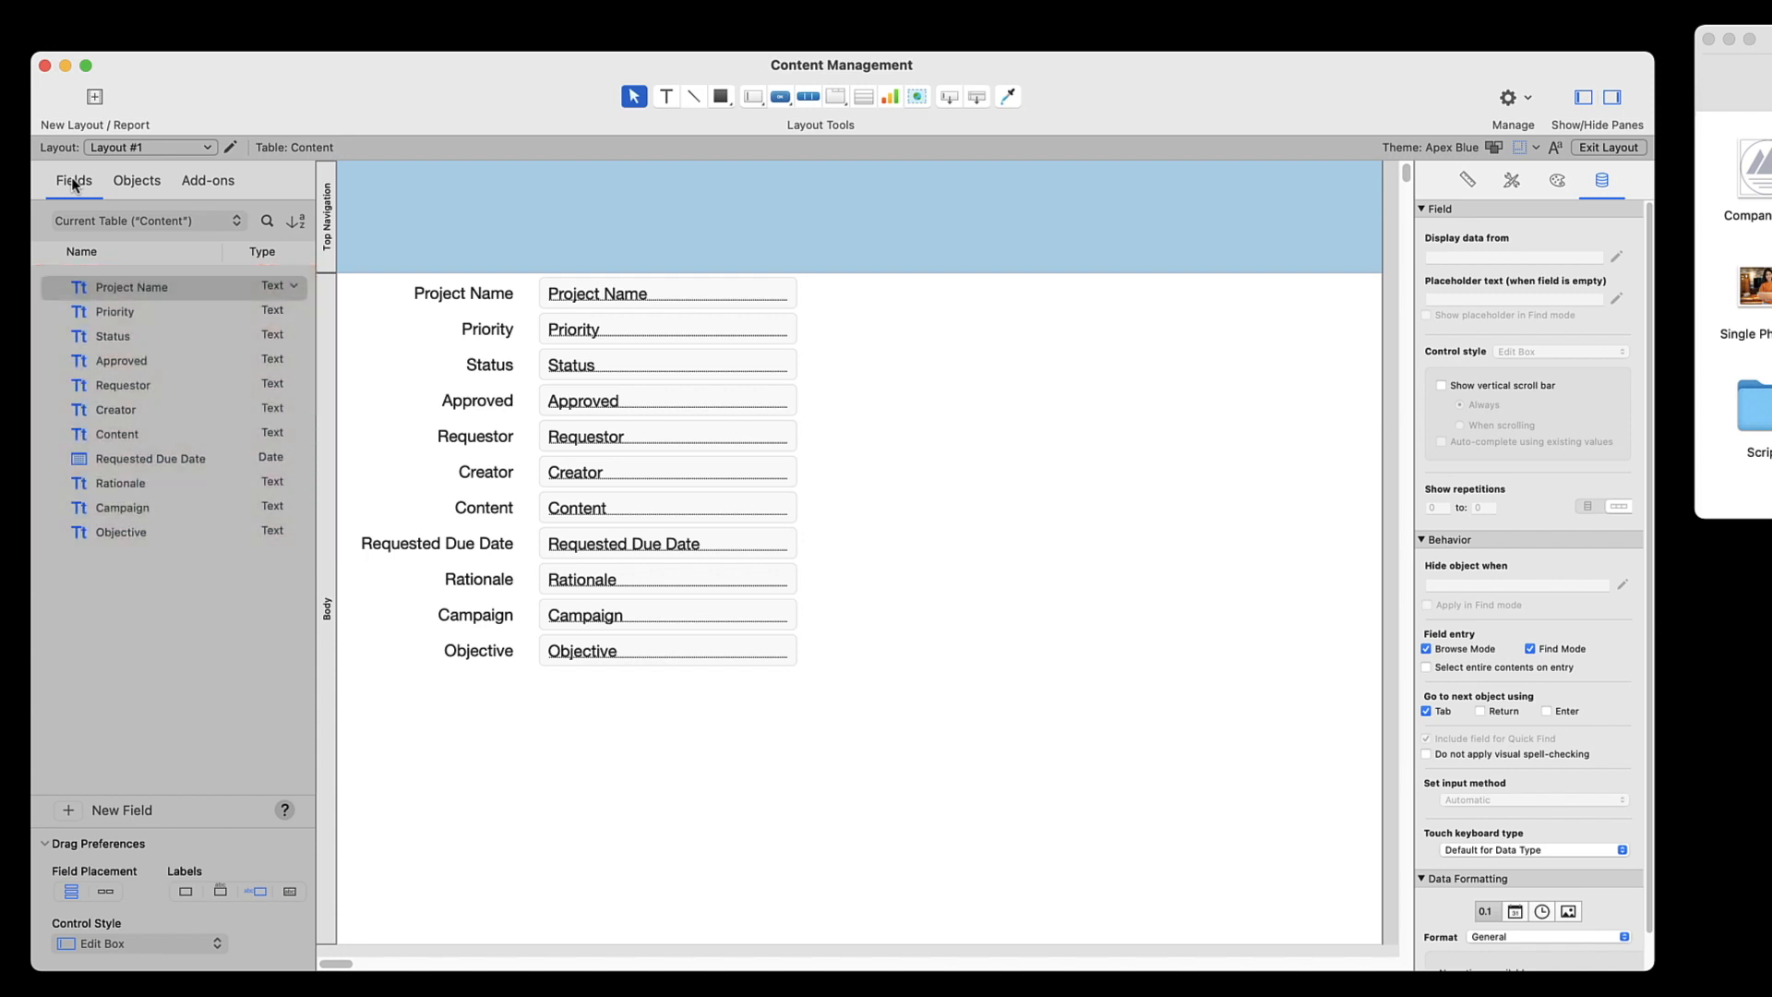
{"action": "left_click", "coordinate": [134, 182]}
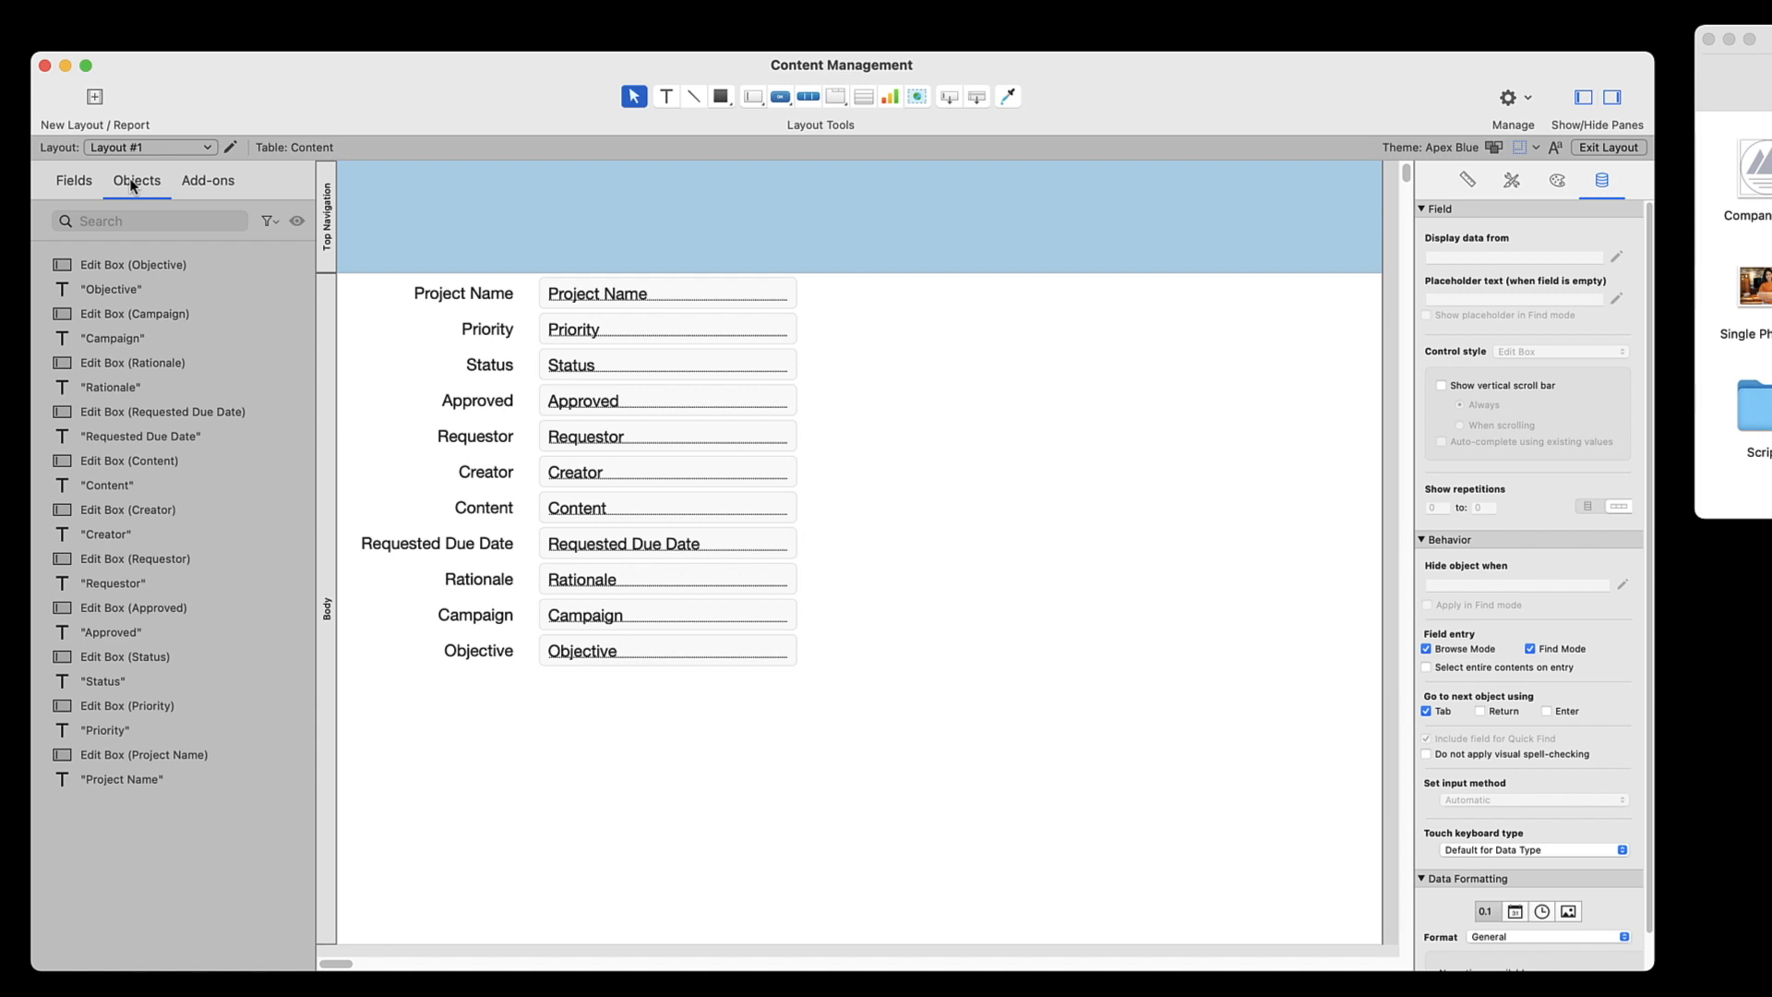
{"action": "left_click", "coordinate": [210, 183]}
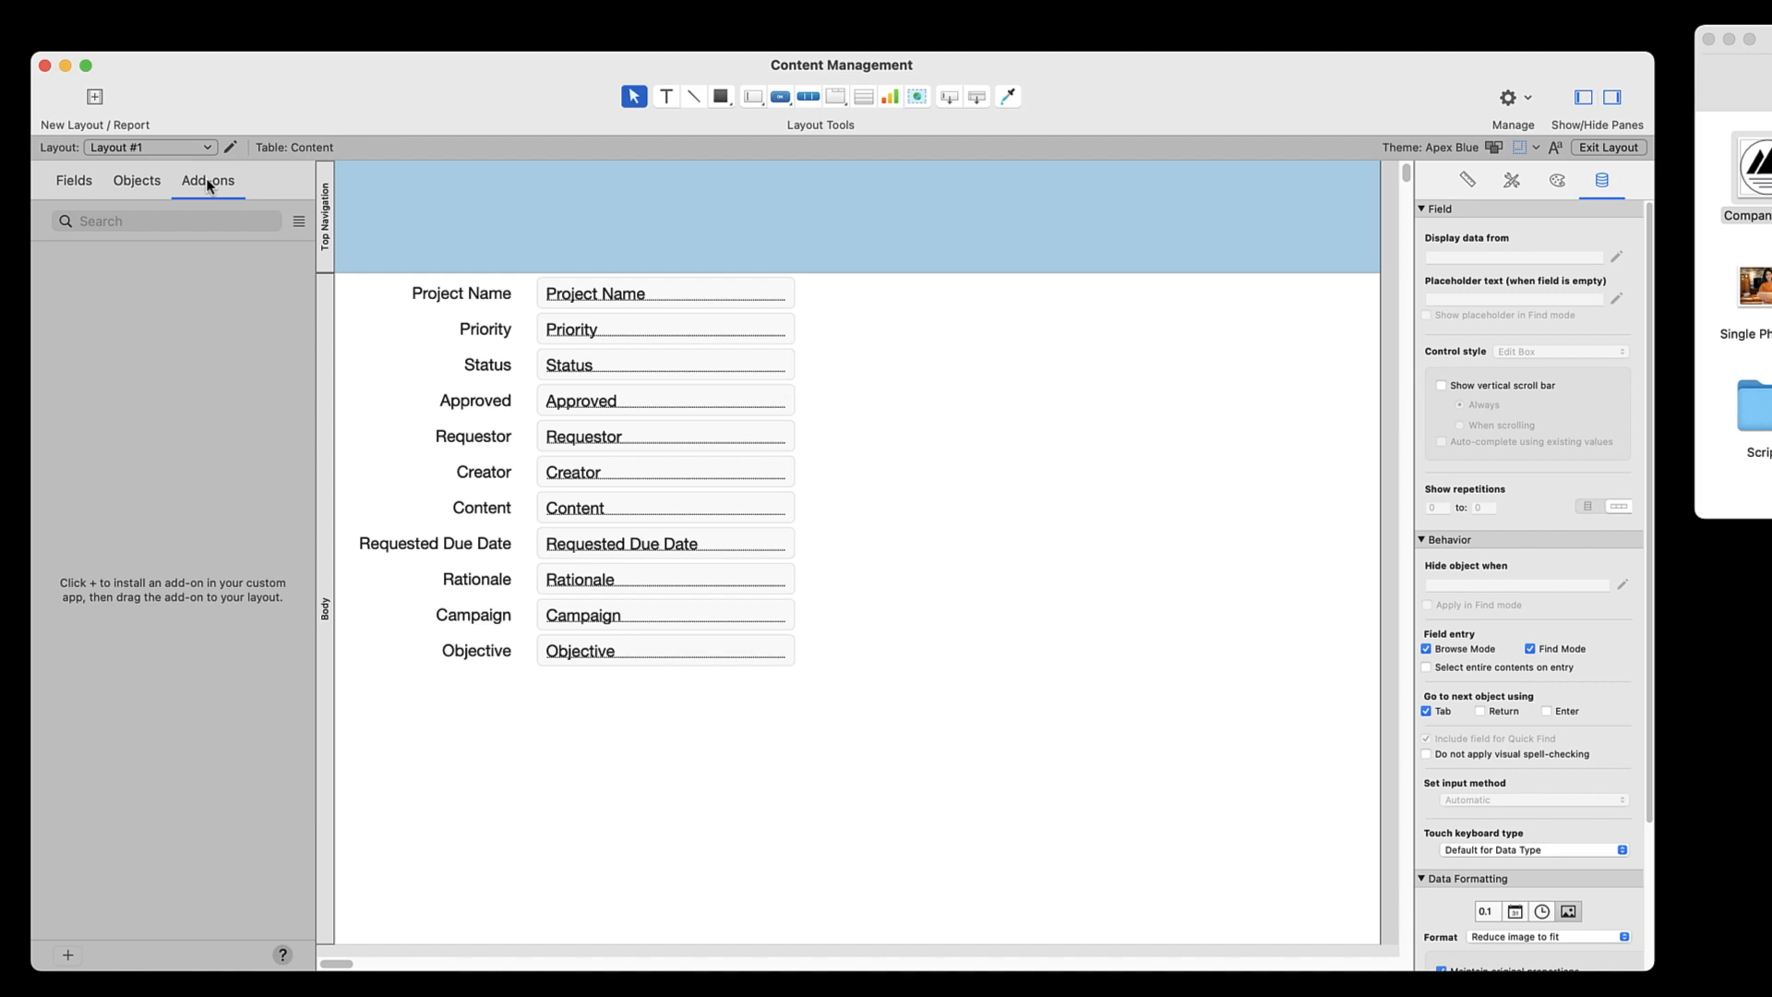
Add the title text "MY CONTENT MANAGEMENT" to the Top Navigation part and nudge it up to the band's vertical middle
{"action": "left_click", "coordinate": [667, 96]}
{"action": "left_click", "coordinate": [548, 219]}
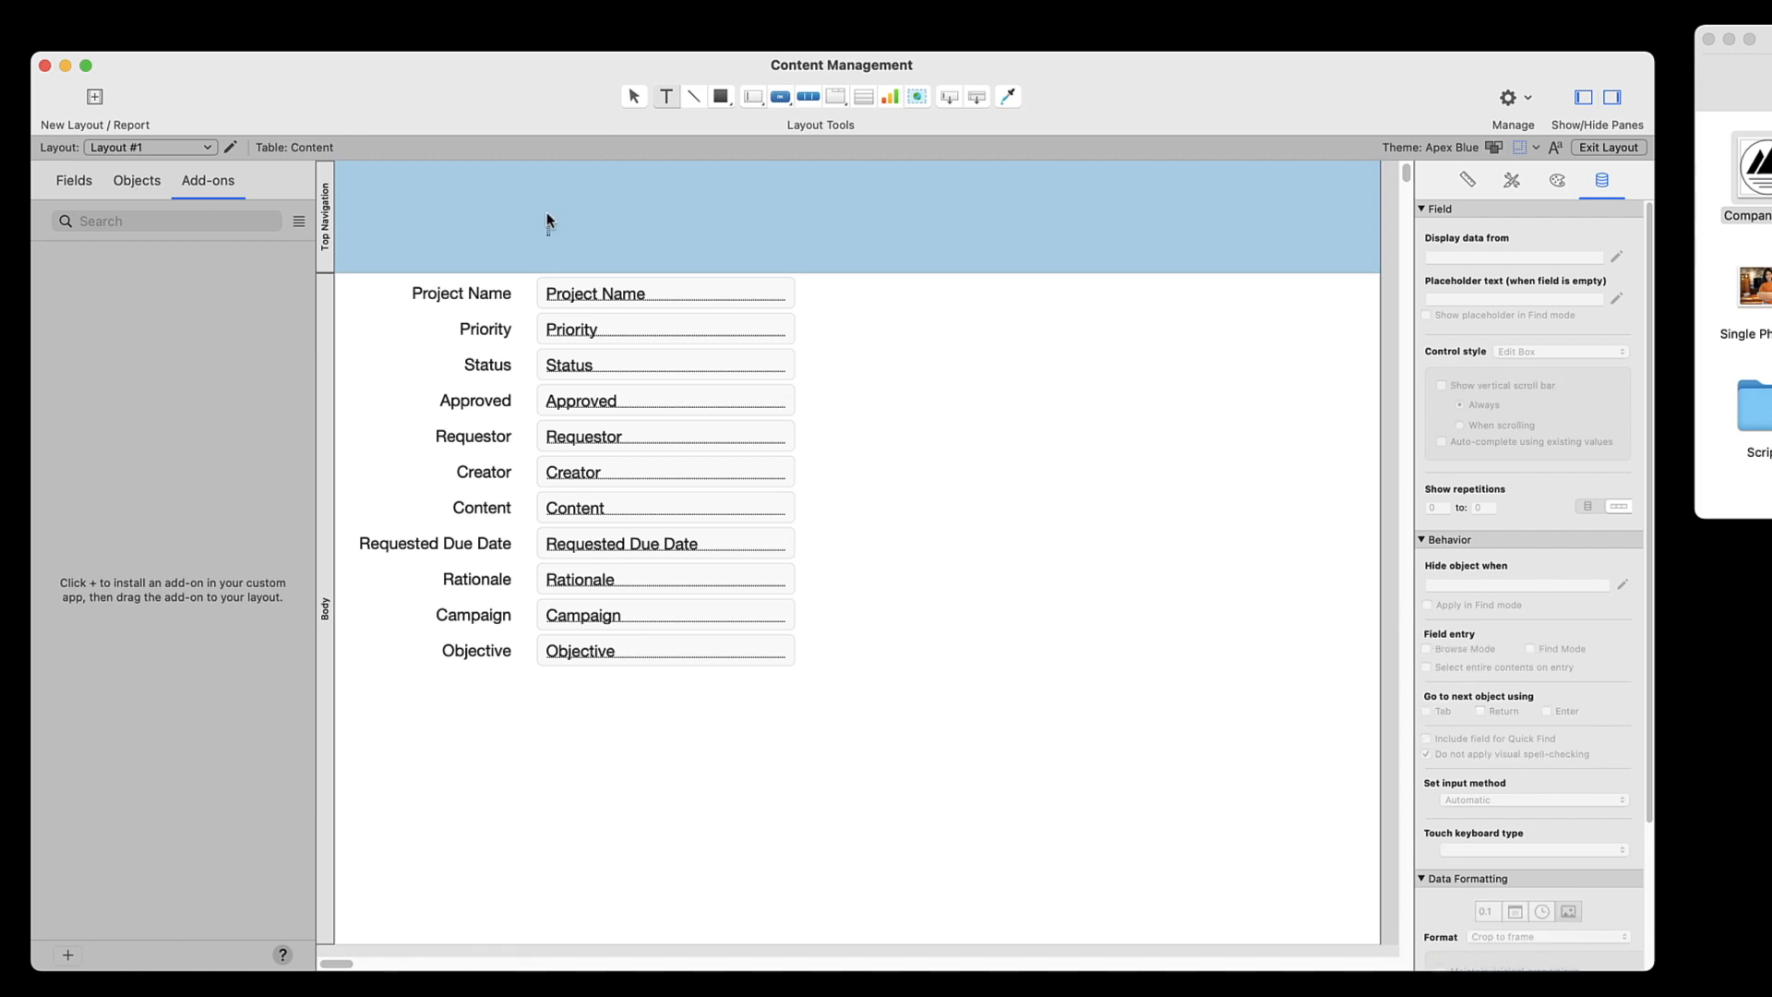
{"action": "type", "text": "MY CONTENT MA"}
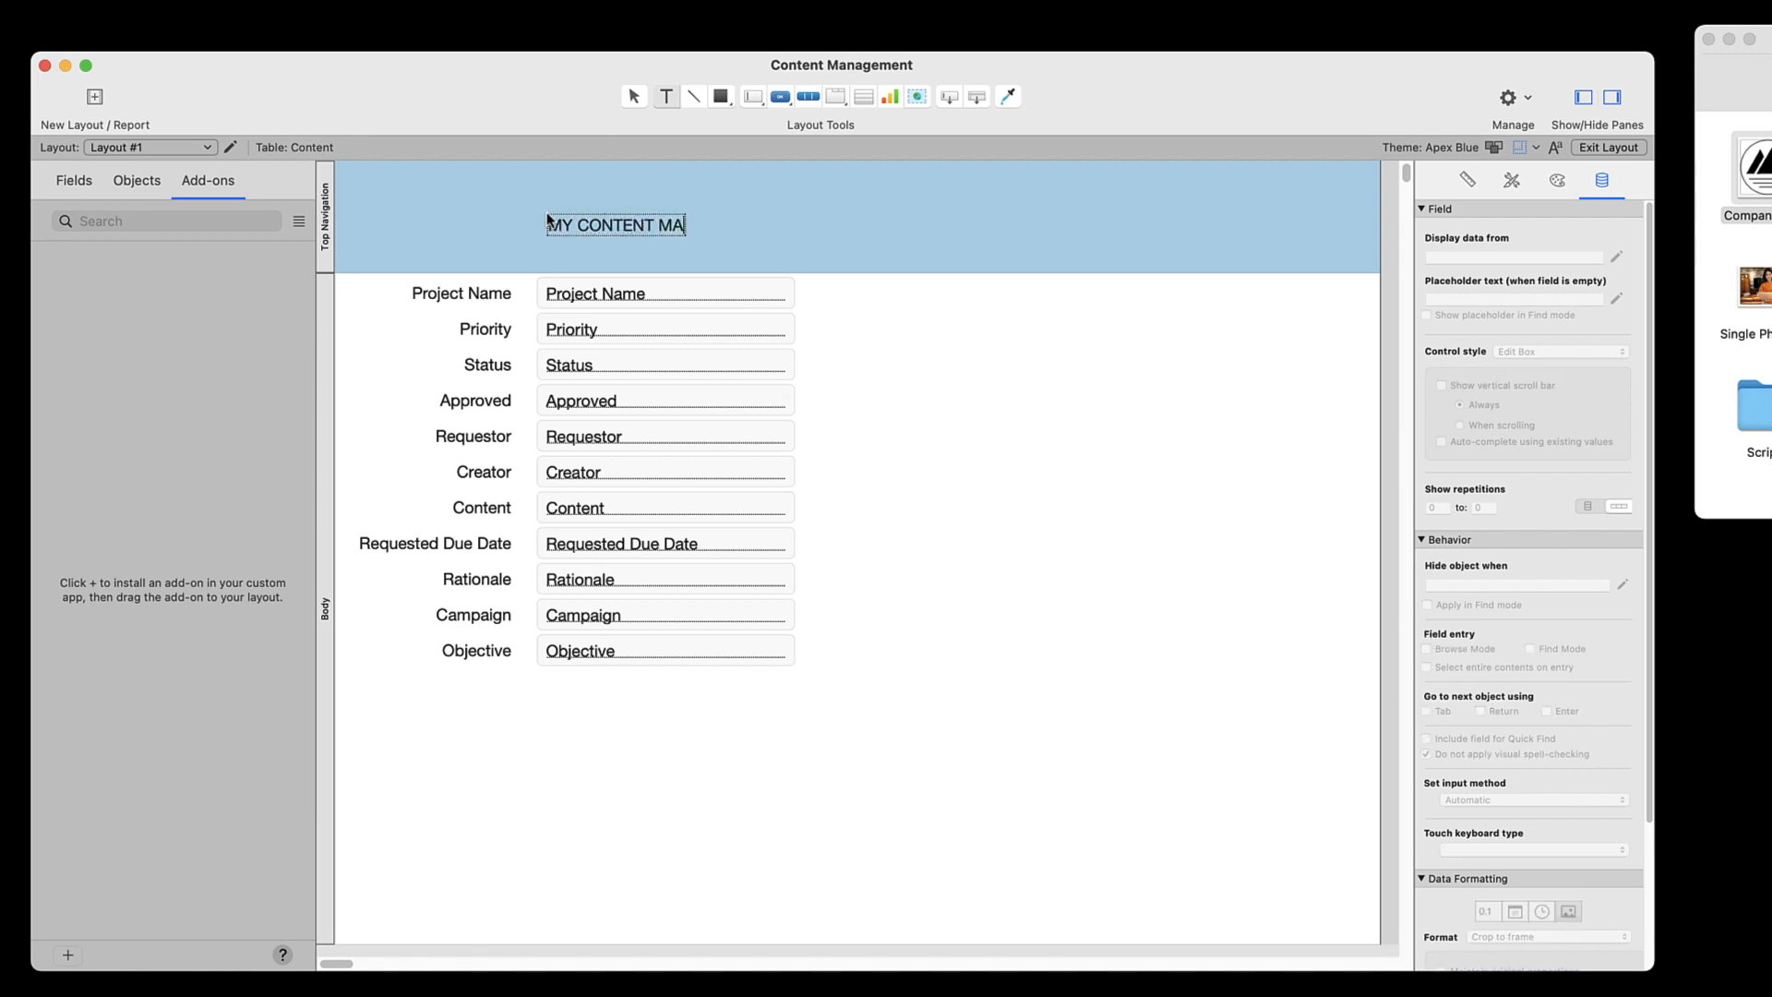
{"action": "type", "text": "NAGEMENT"}
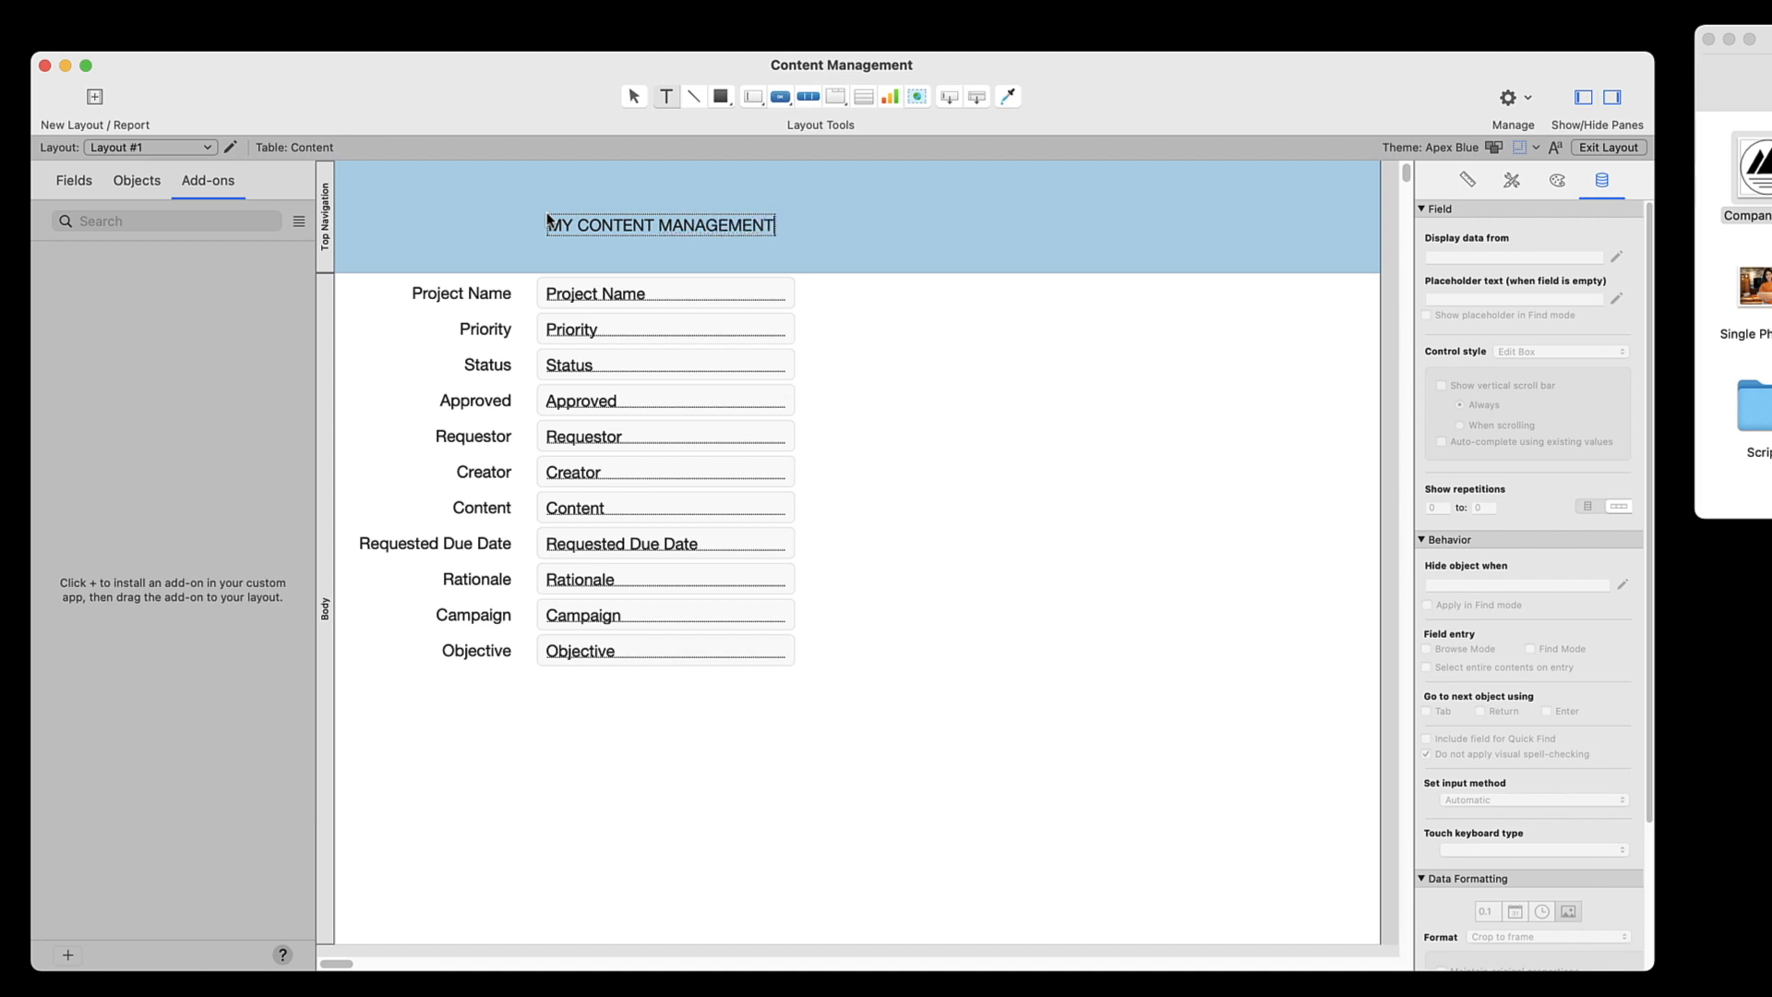
{"action": "key", "text": "Escape"}
{"action": "left_click_drag", "start_coordinate": [620, 225], "coordinate": [618, 211]}
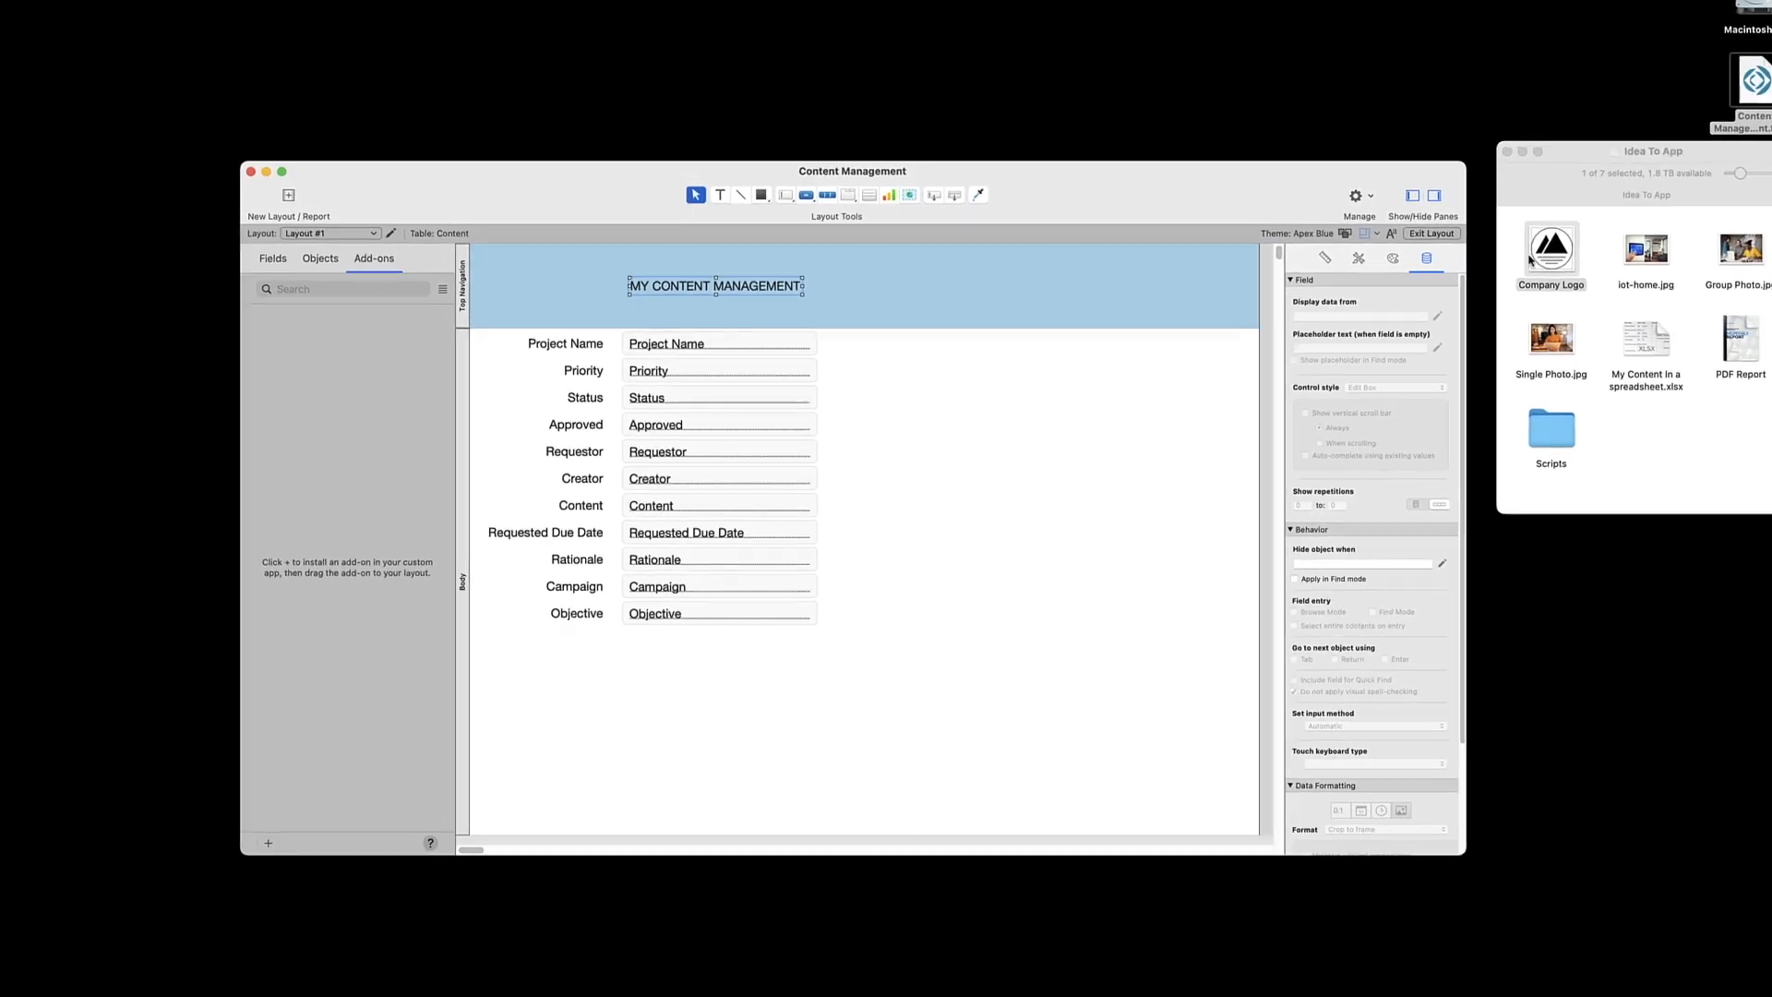
Place the Company Logo image from the Idea To App folder in the Top Navigation part, before the title
{"action": "left_click_drag", "start_coordinate": [1533, 260], "coordinate": [518, 279]}
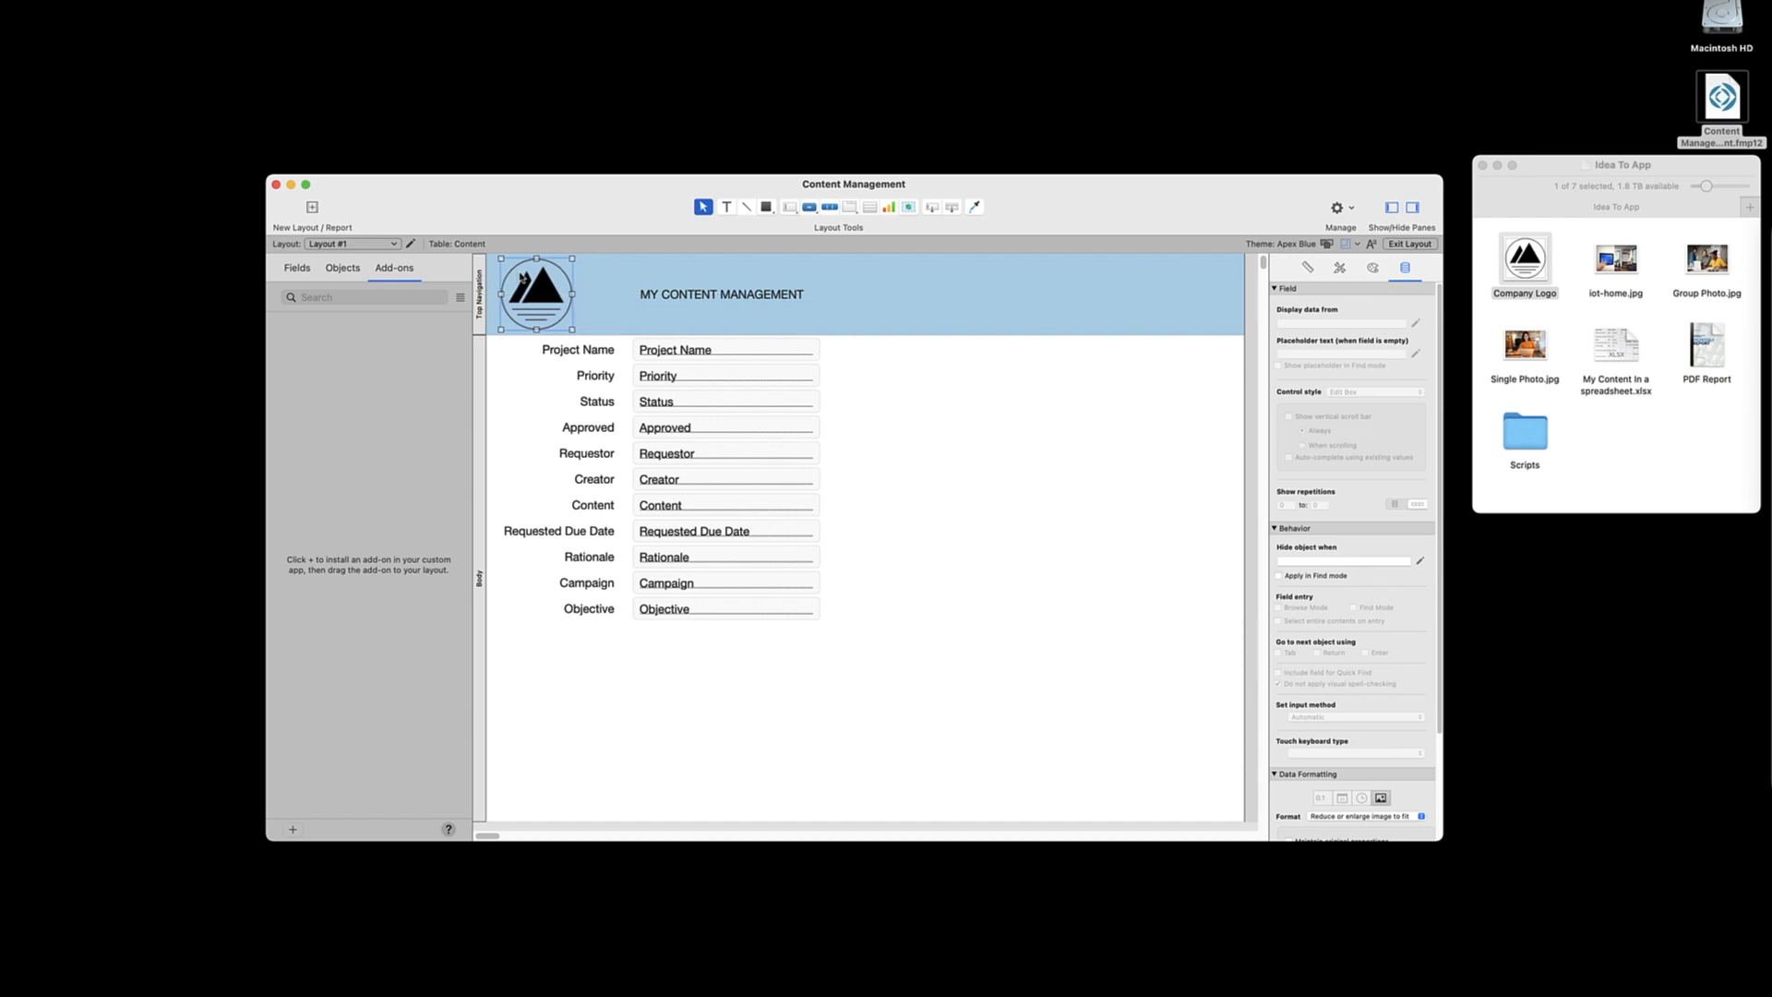
{"action": "left_click", "coordinate": [586, 282]}
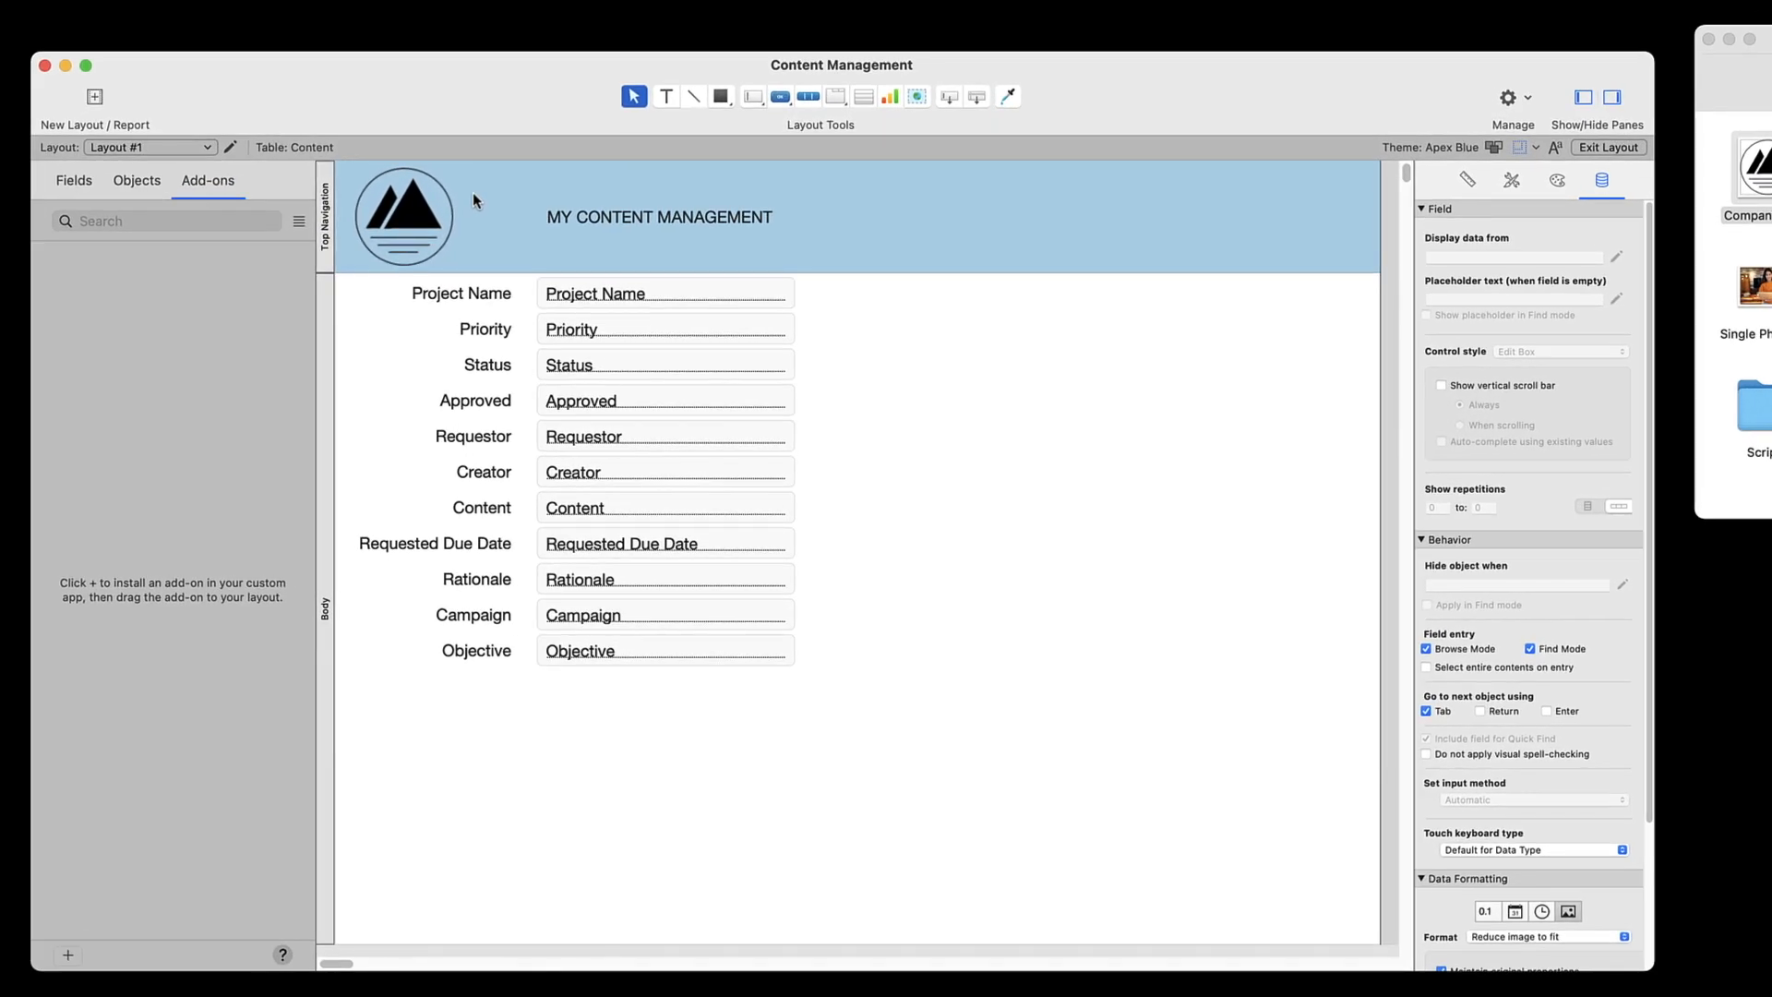
{"action": "scroll", "coordinate": [473, 192], "scroll_direction": "left", "scroll_amount": 1}
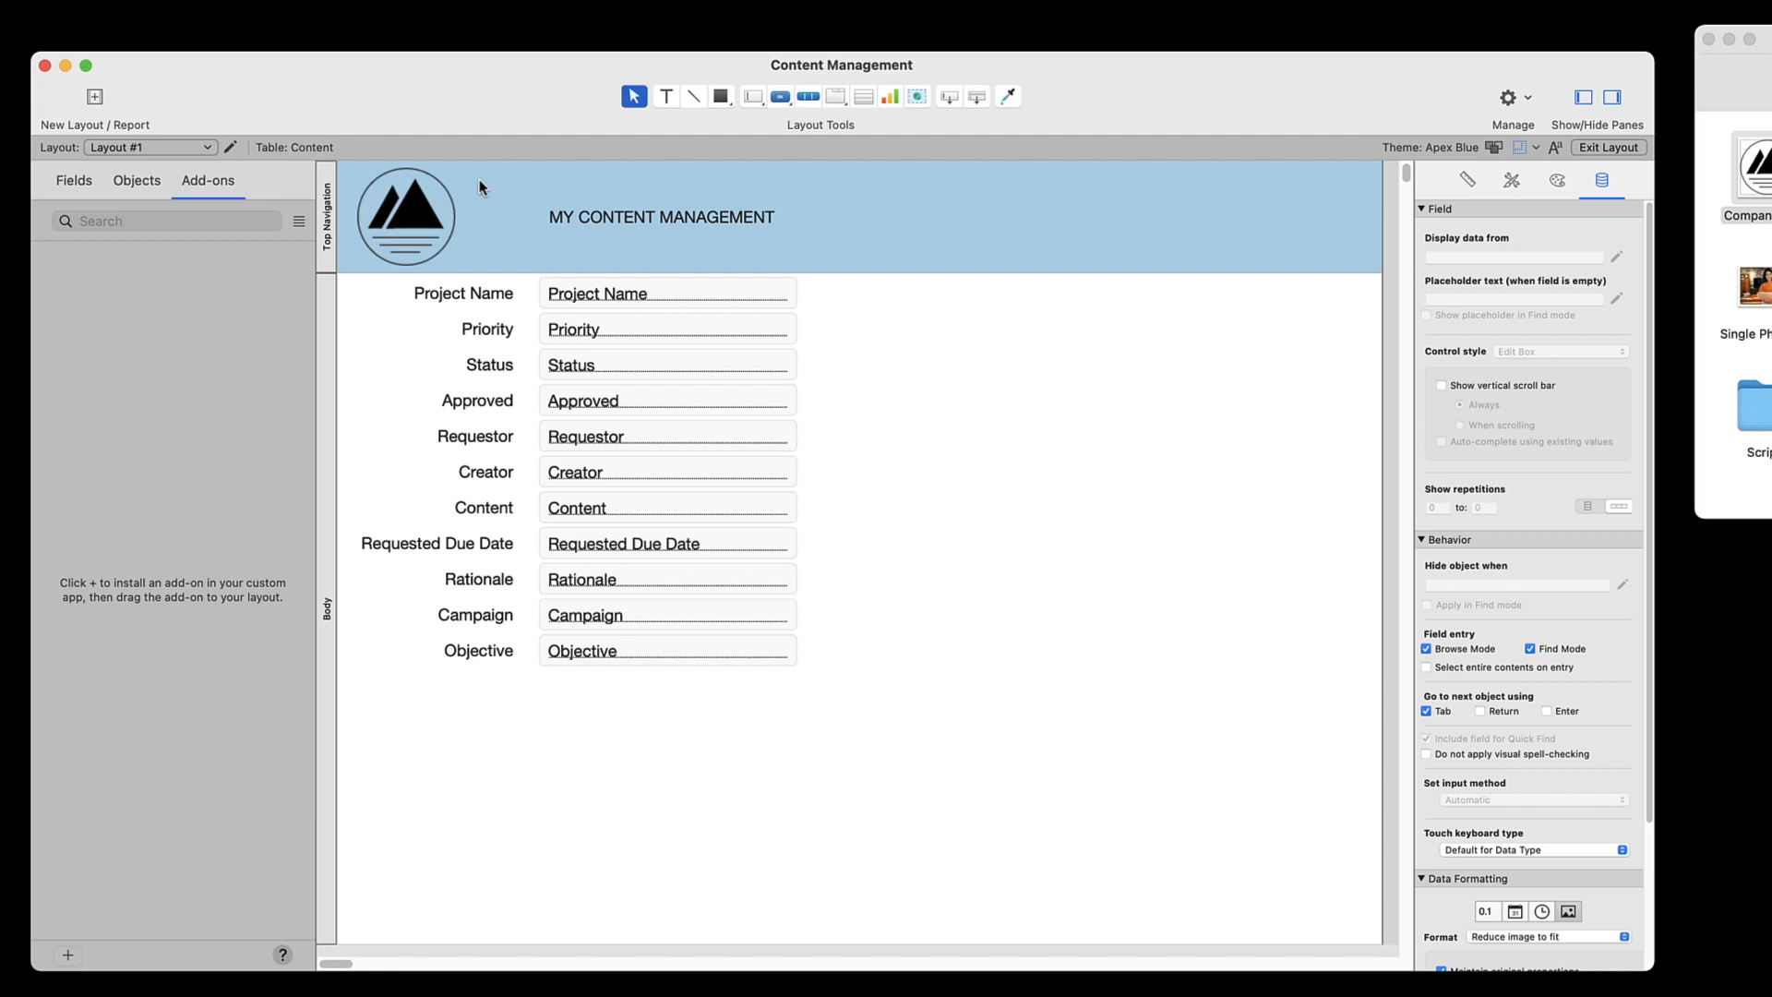
Change the Content field's type to Container and delete its label from the layout
{"action": "left_click", "coordinate": [73, 184]}
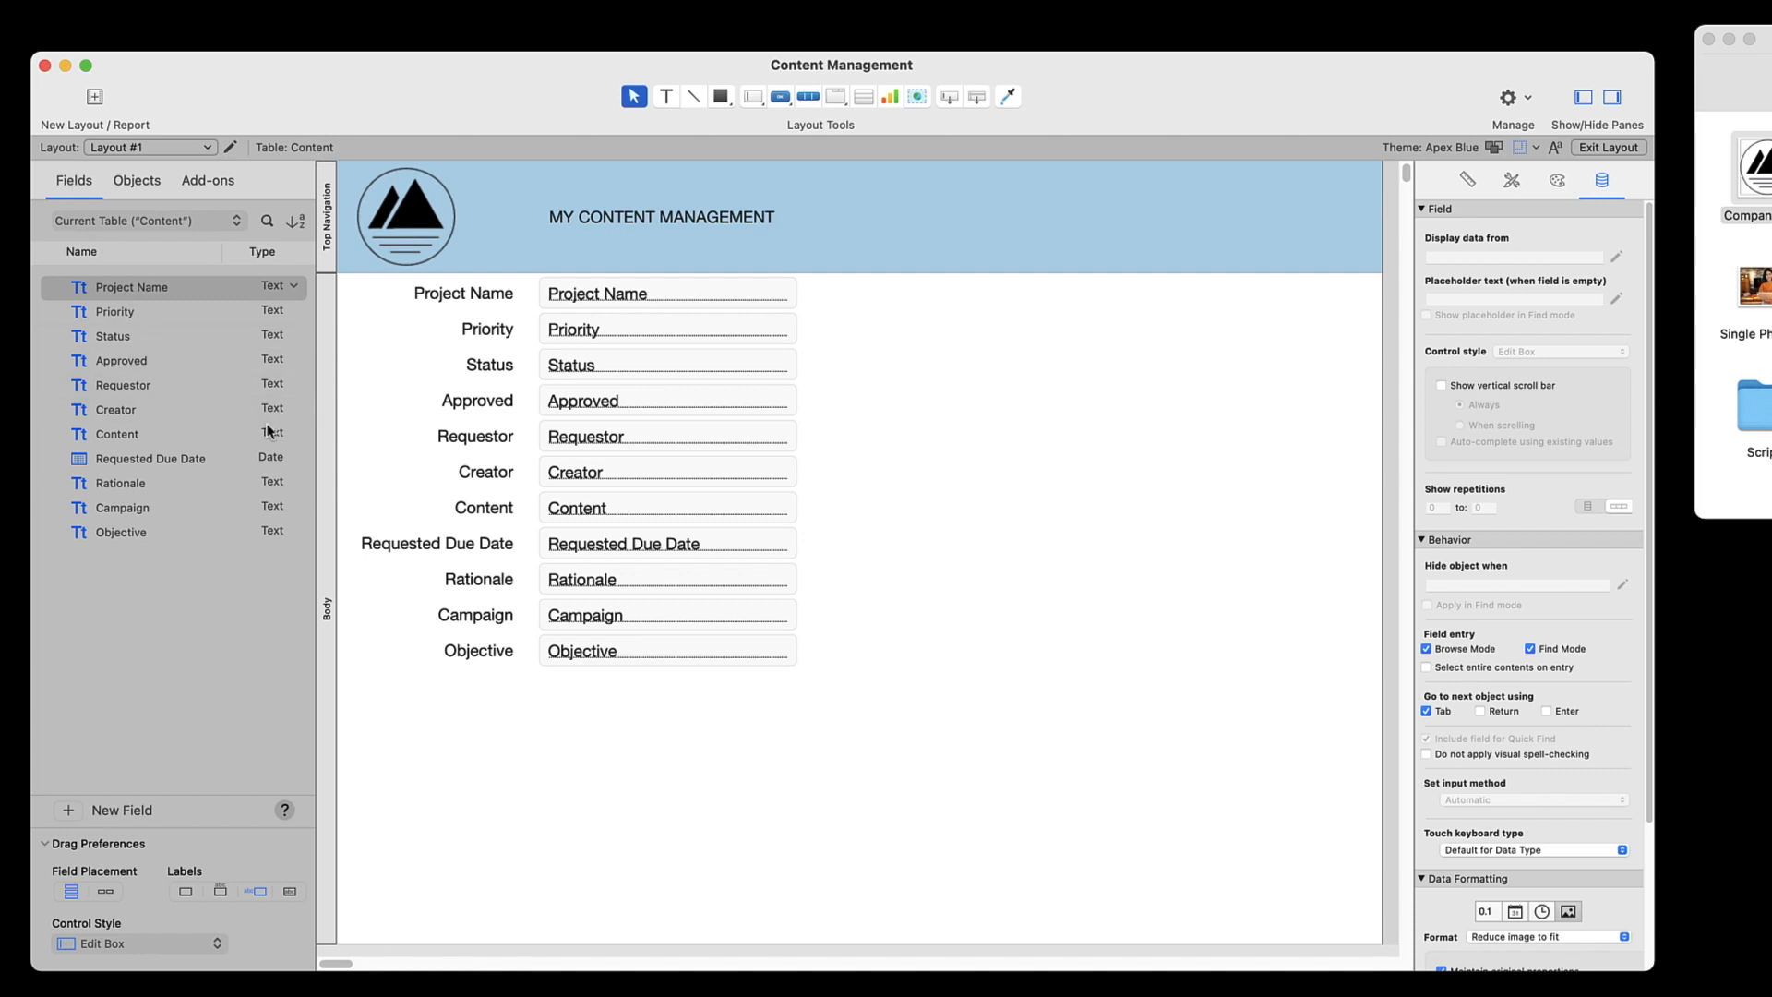
{"action": "left_click", "coordinate": [289, 433]}
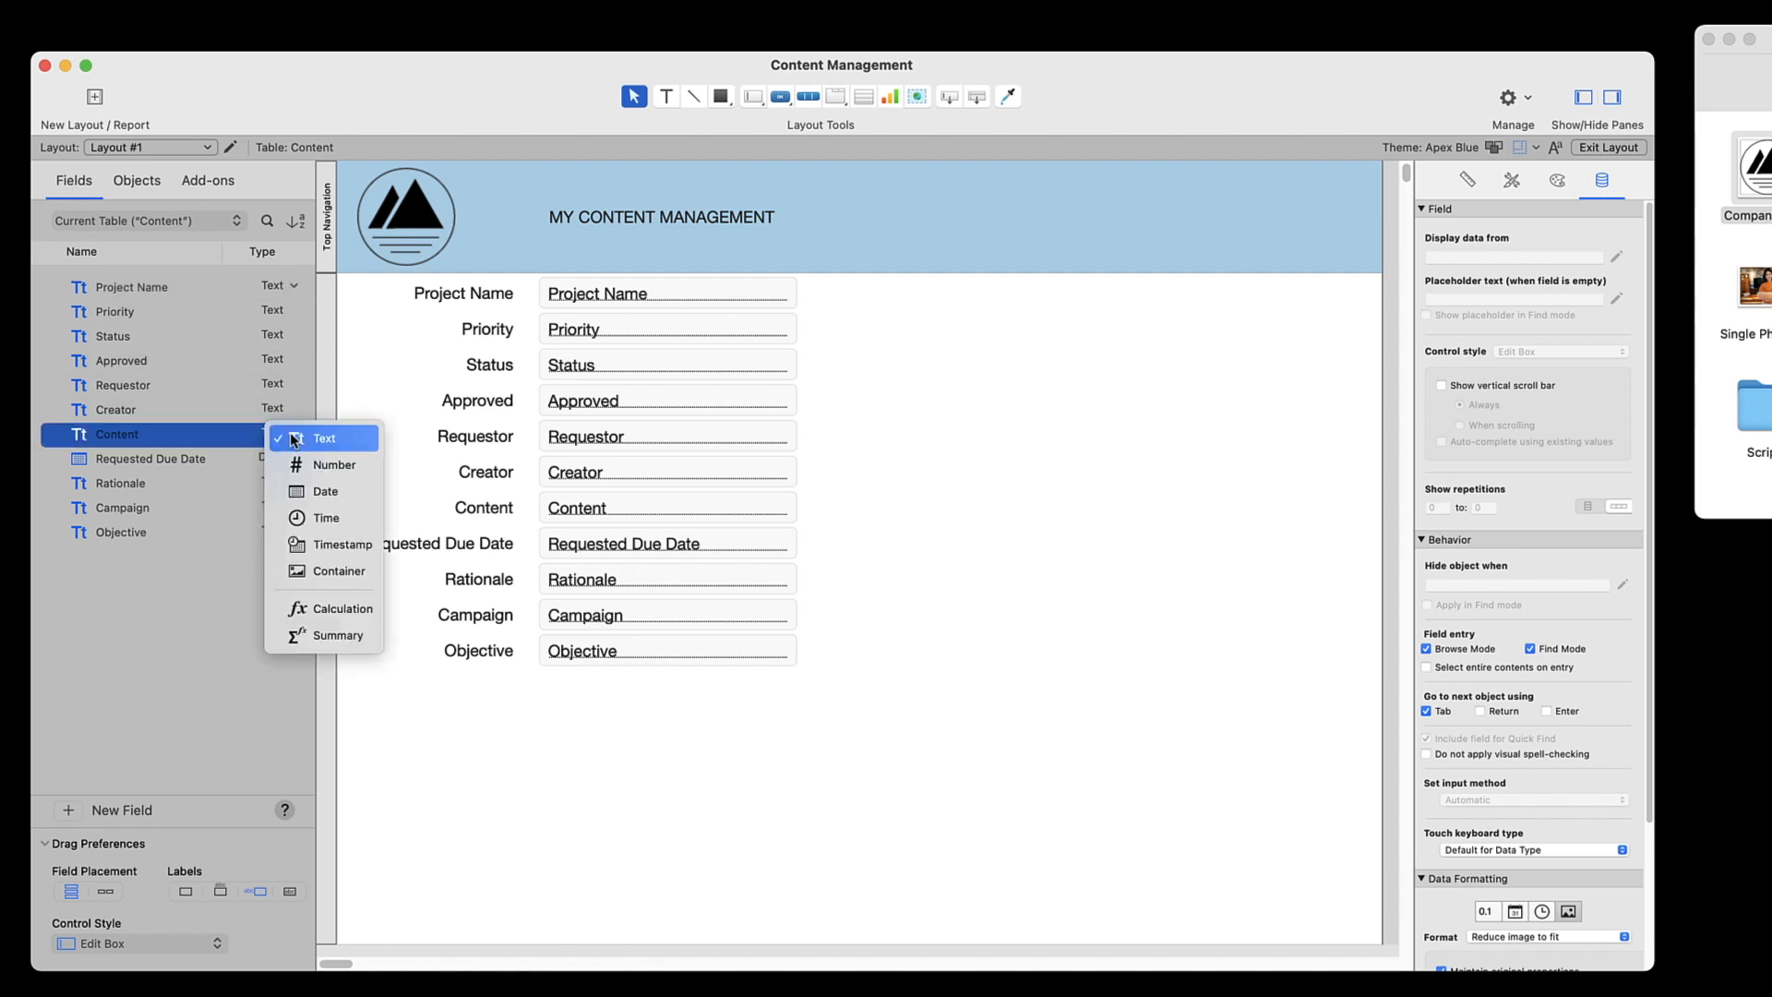
{"action": "left_click", "coordinate": [338, 570]}
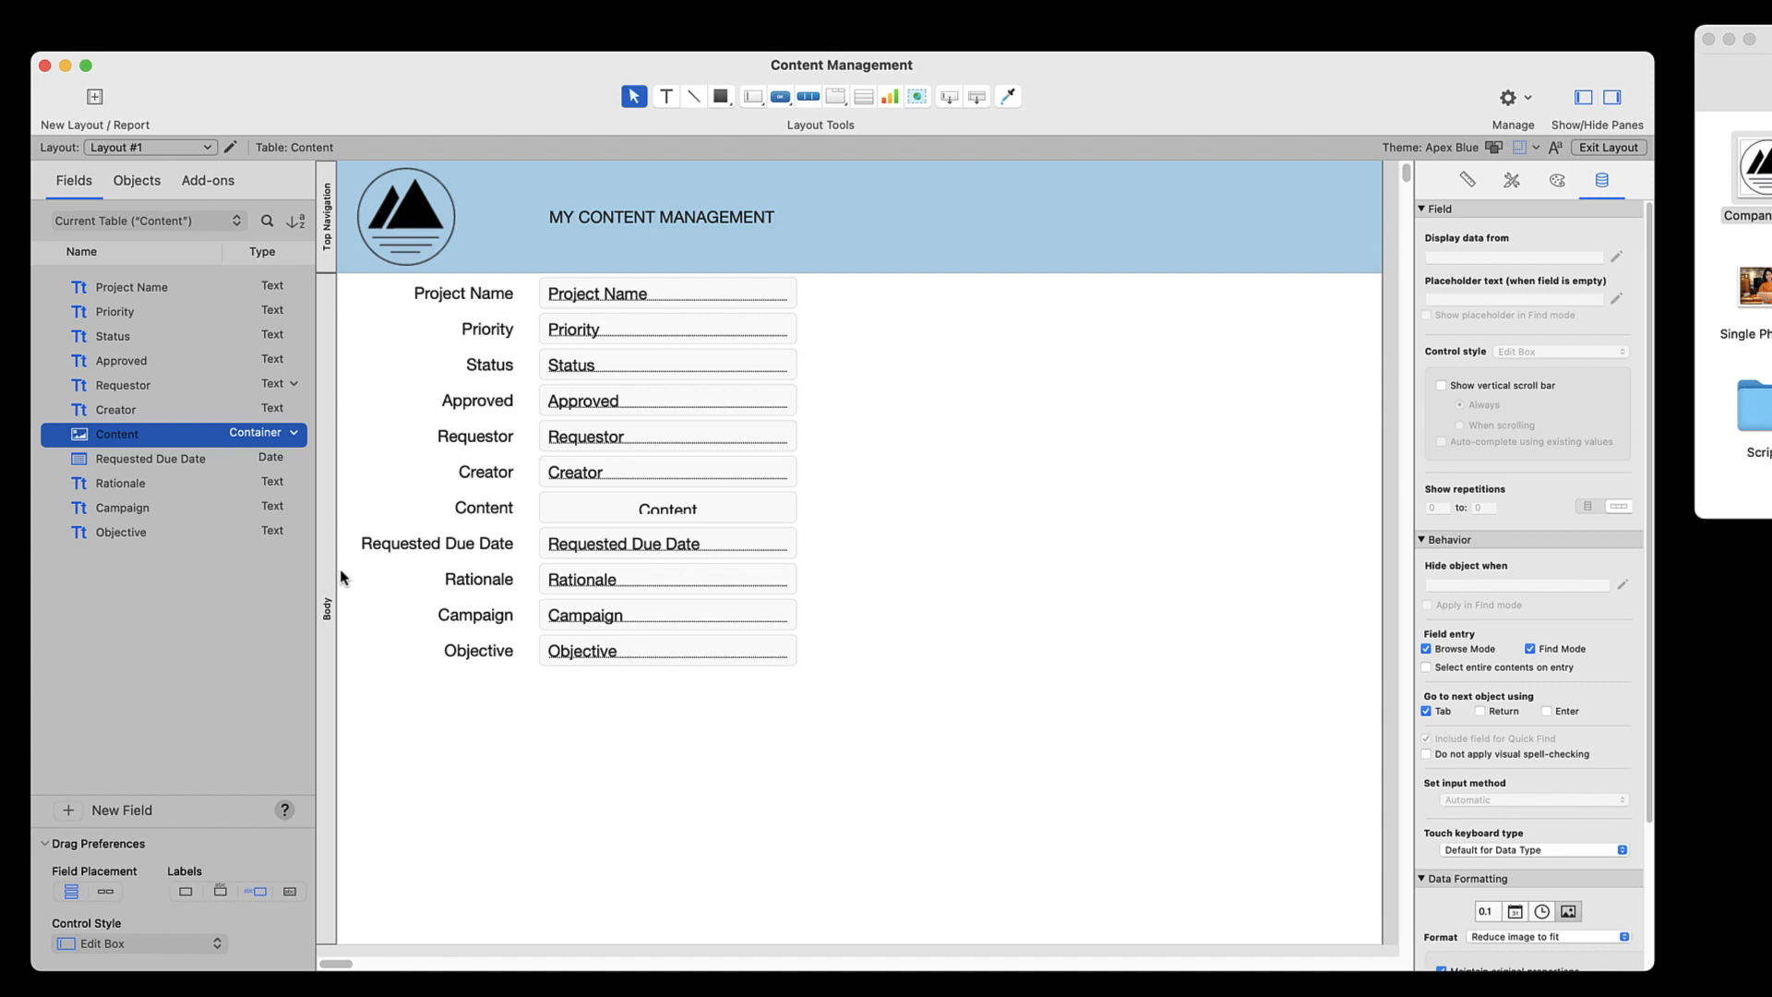
{"action": "left_click", "coordinate": [465, 513]}
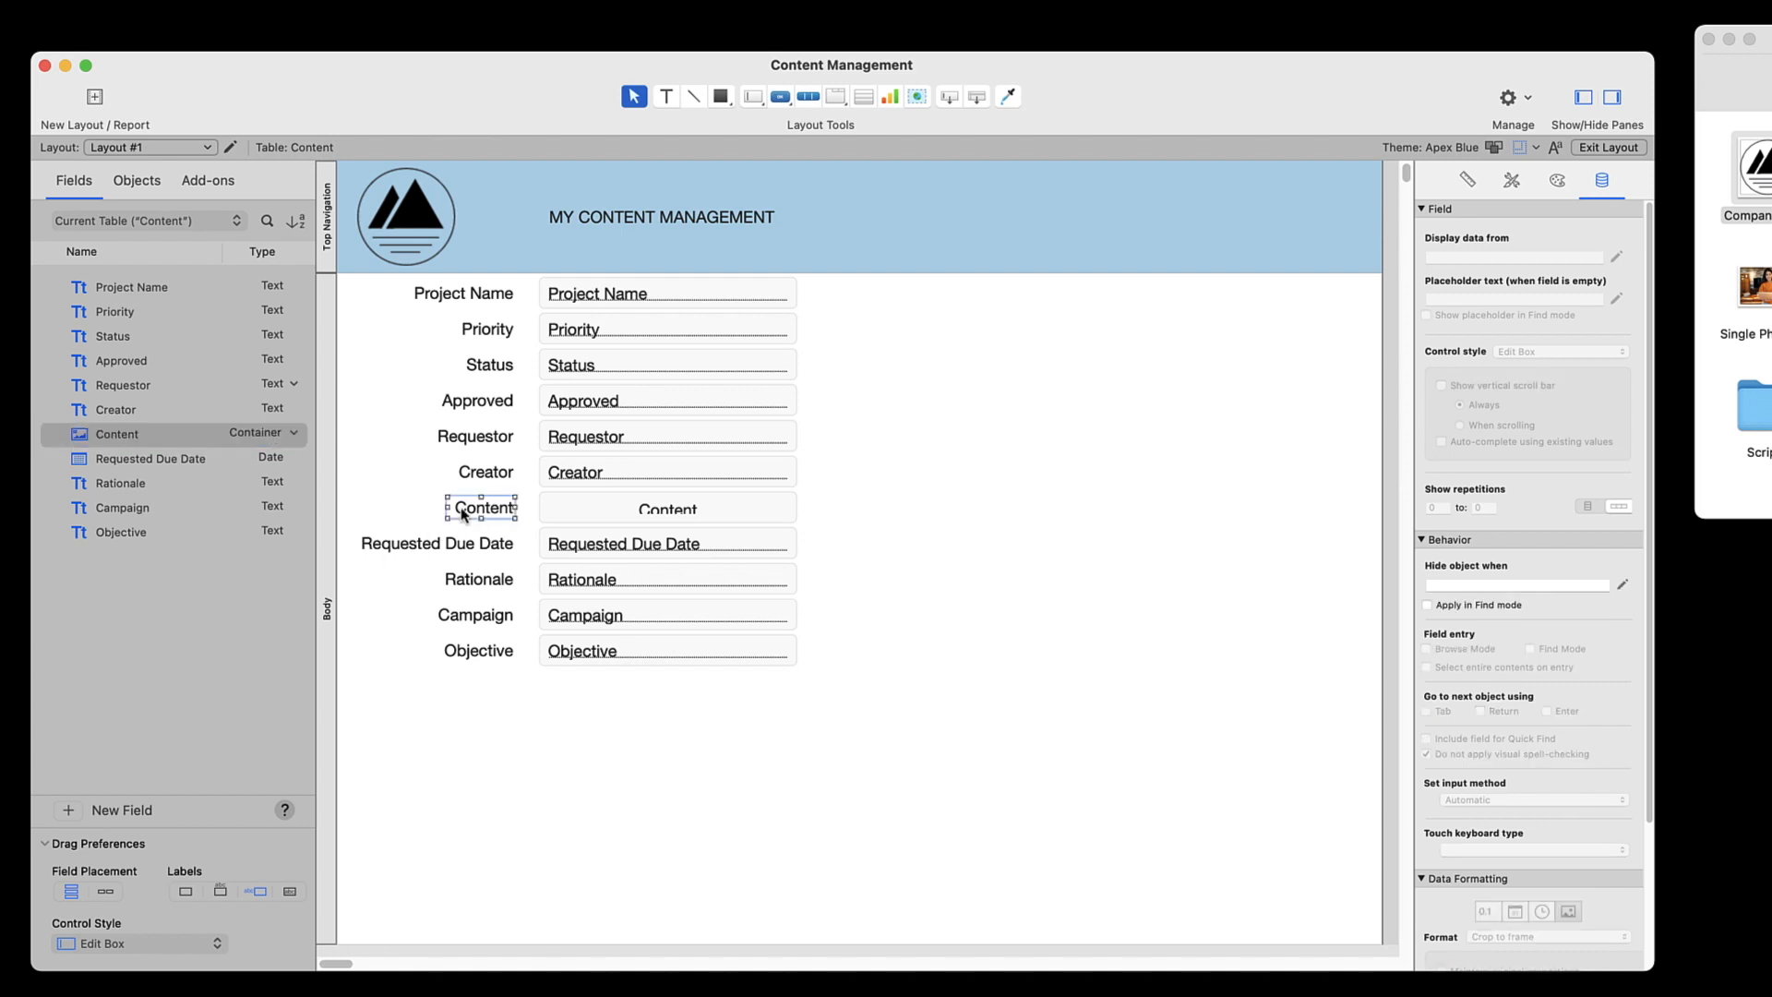
{"action": "key", "text": "BackSpace"}
Move the Content field beside the other fields, enlarge it down to the Objective row, and save the layout
{"action": "left_click_drag", "start_coordinate": [633, 505], "coordinate": [812, 299]}
{"action": "left_click_drag", "start_coordinate": [1089, 317], "coordinate": [1095, 666]}
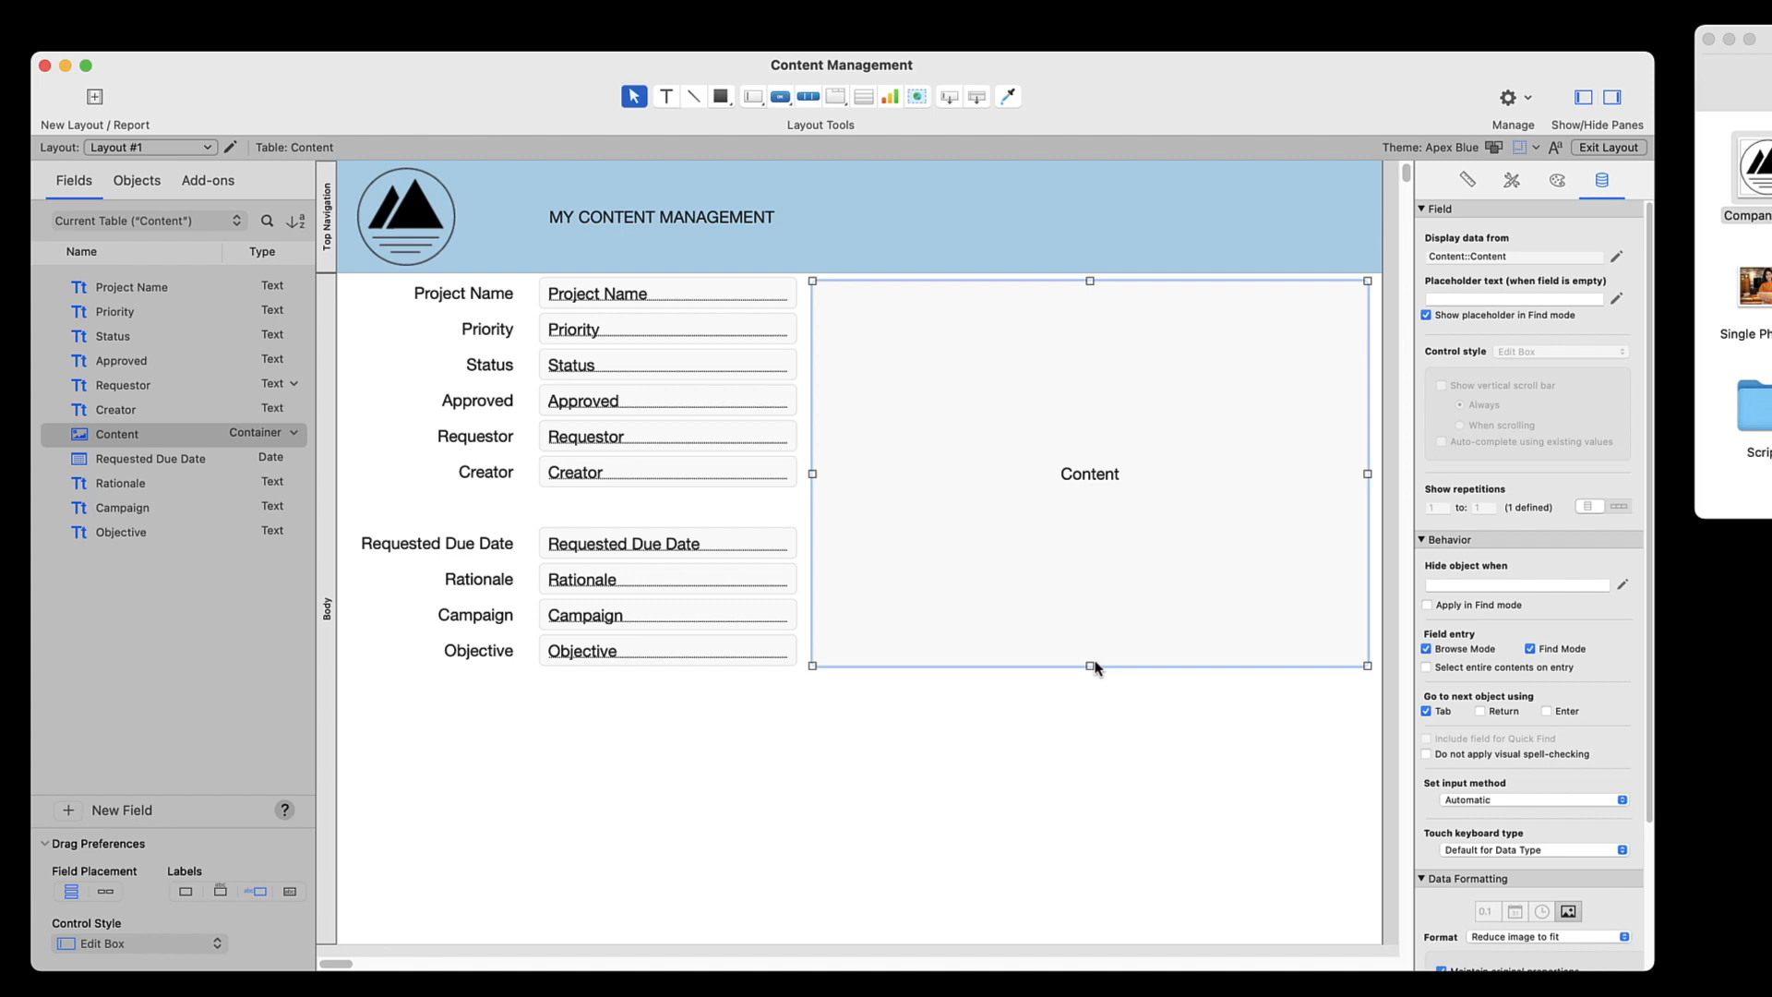
{"action": "key", "text": "super+b"}
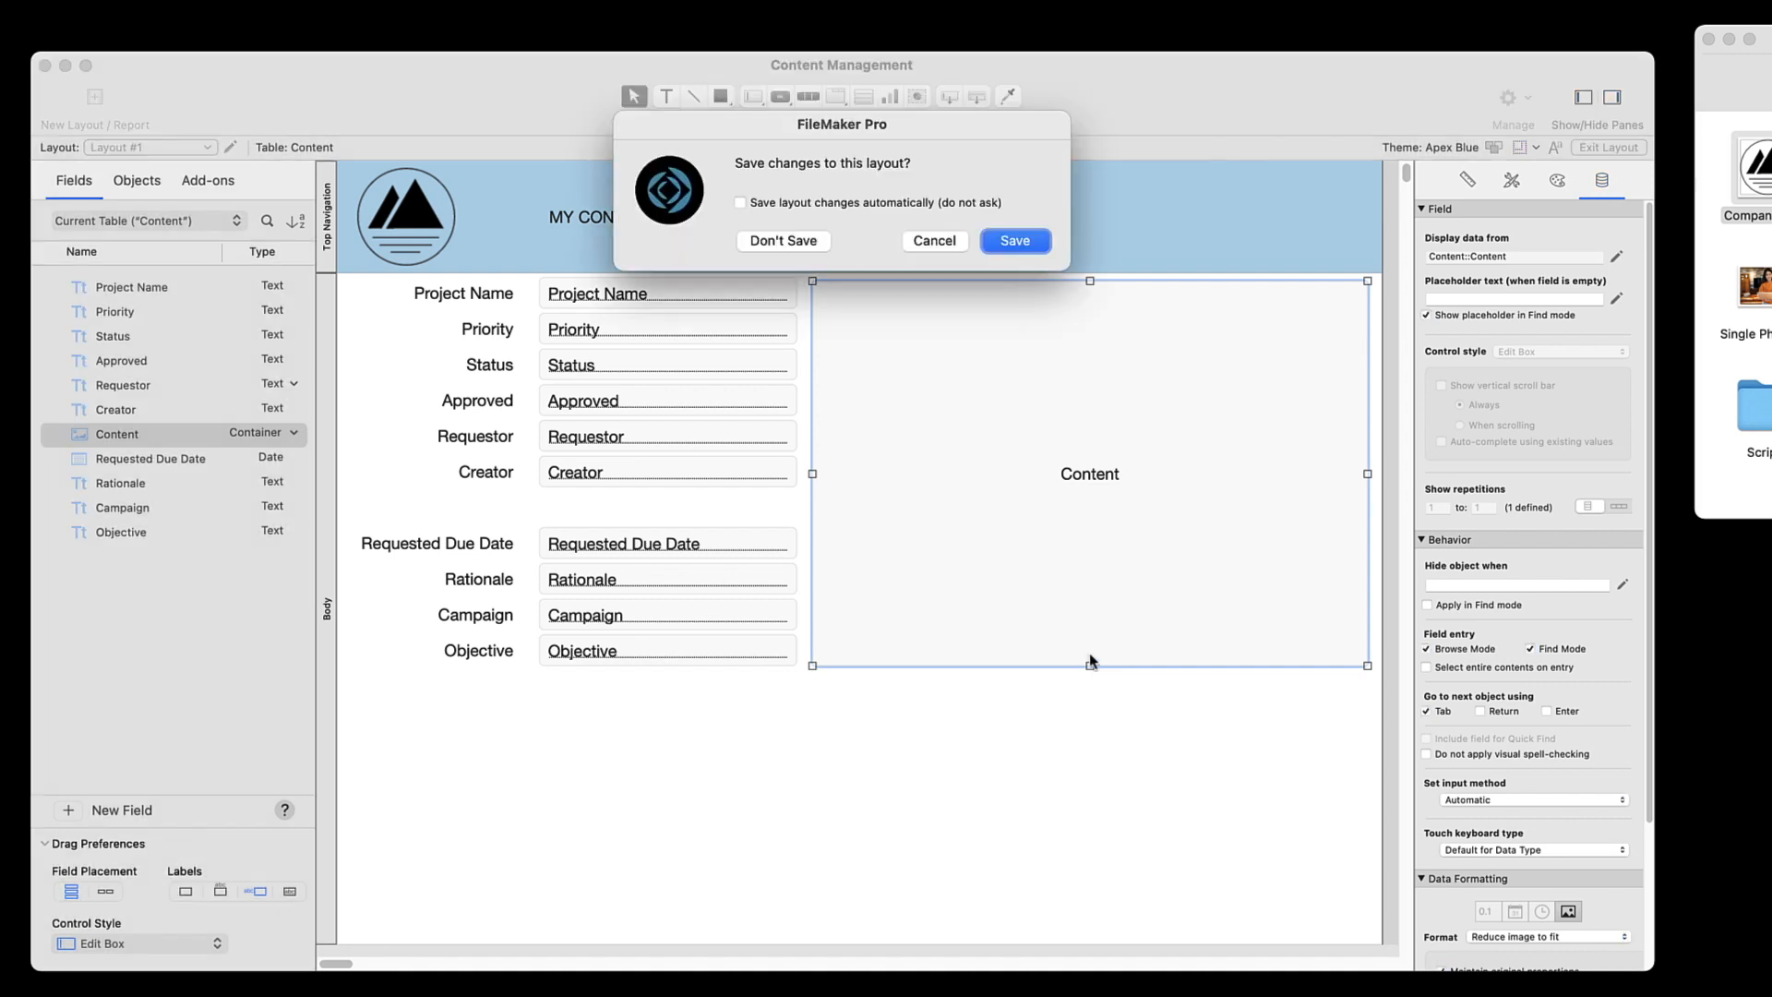
{"action": "left_click", "coordinate": [1027, 243]}
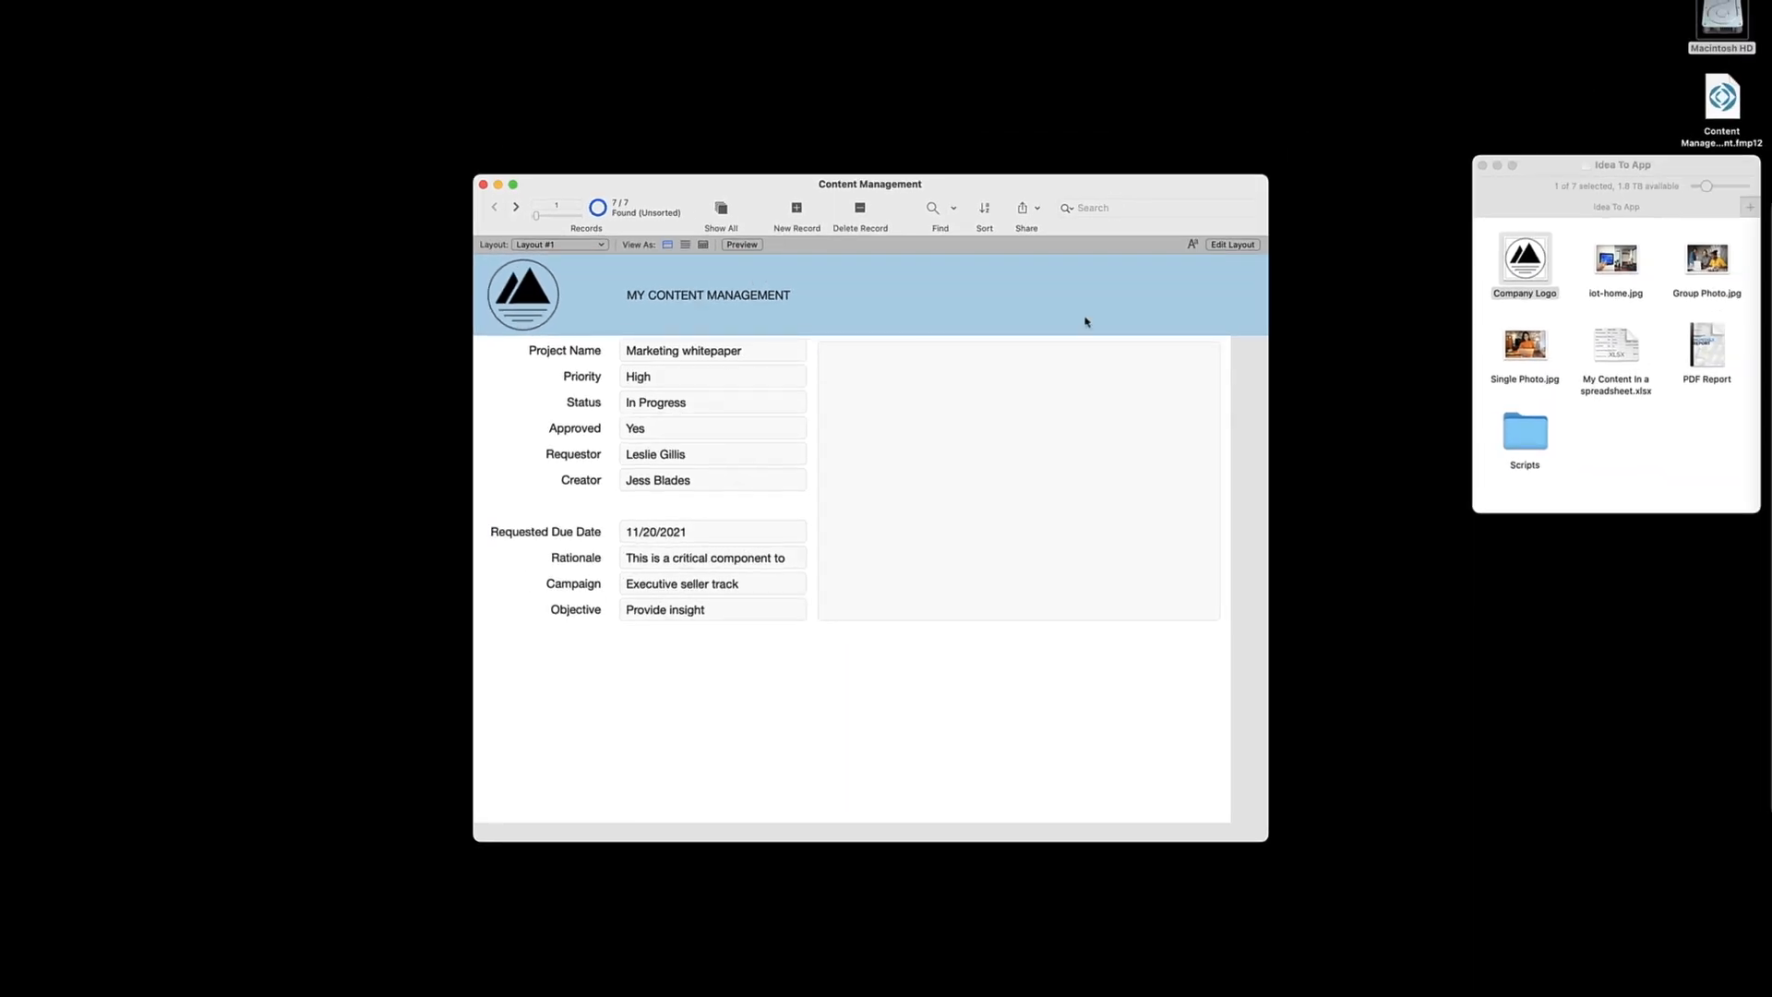
Add PDF Report, iot-home.jpg and Group Photo.jpg to the Content containers of records 1, 2 and 3 respectively, and return to the first record
{"action": "left_click", "coordinate": [1709, 346]}
{"action": "left_click_drag", "start_coordinate": [1709, 346], "coordinate": [1050, 422]}
{"action": "left_click", "coordinate": [516, 207]}
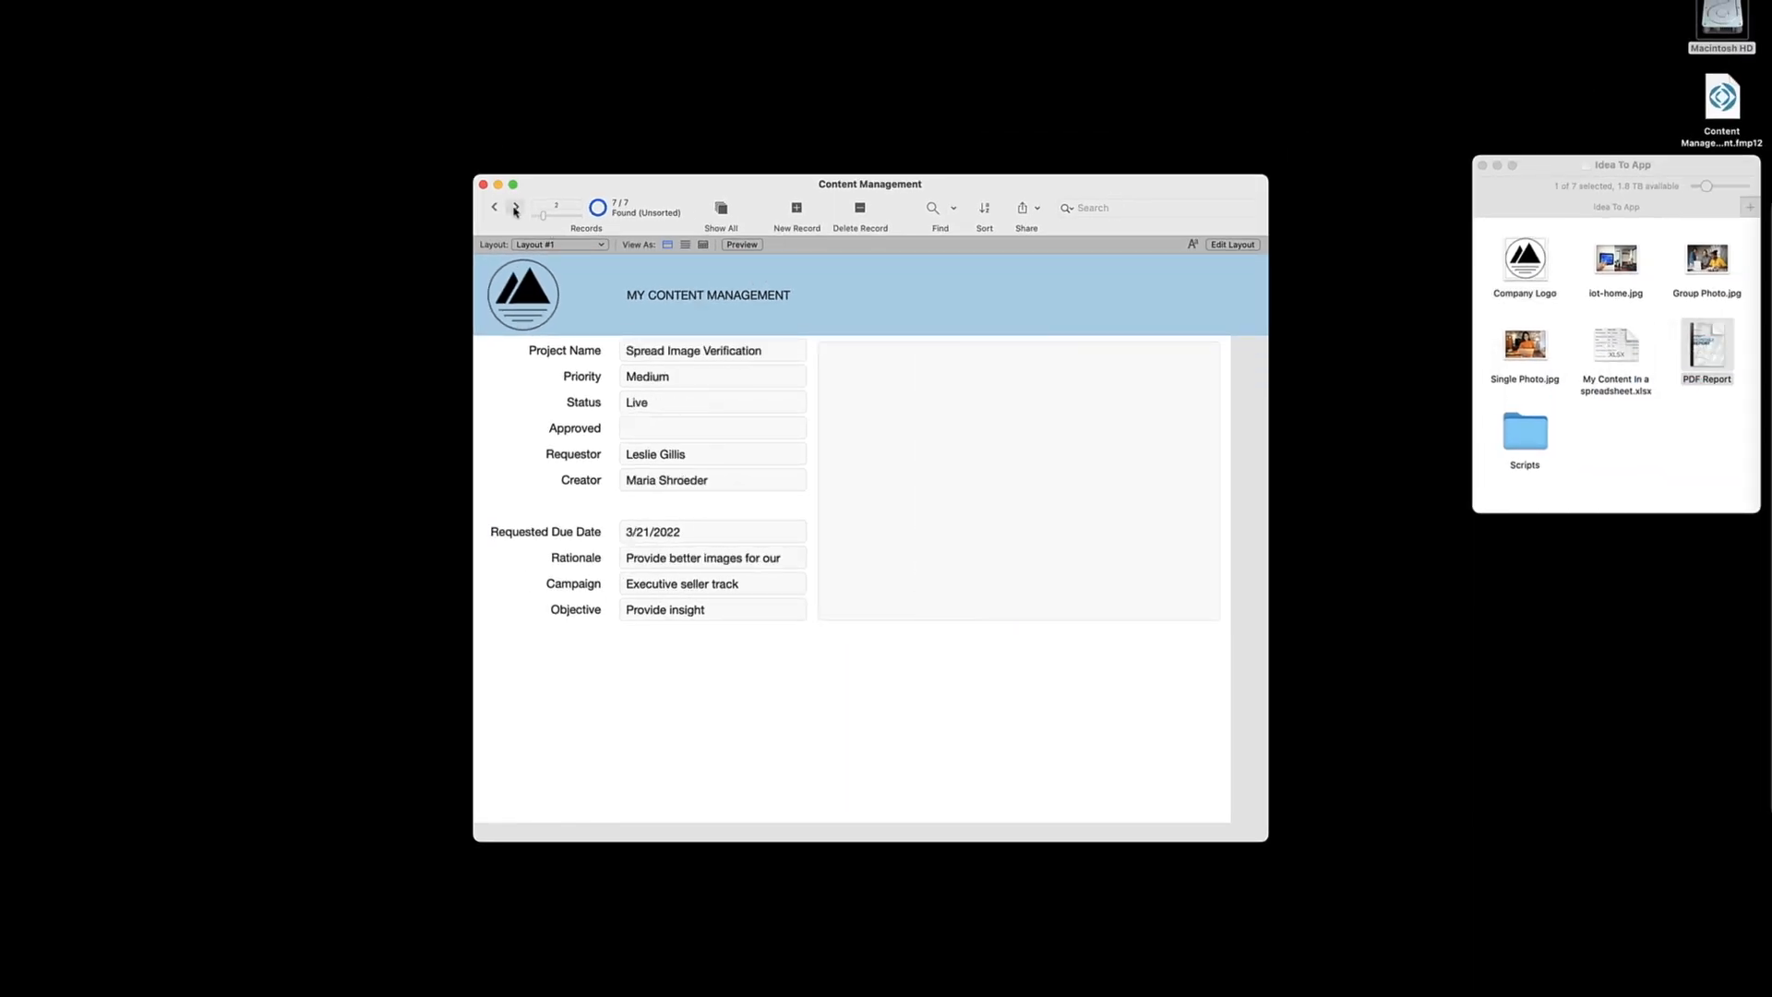
{"action": "left_click", "coordinate": [1643, 266]}
{"action": "left_click_drag", "start_coordinate": [1615, 260], "coordinate": [1020, 446]}
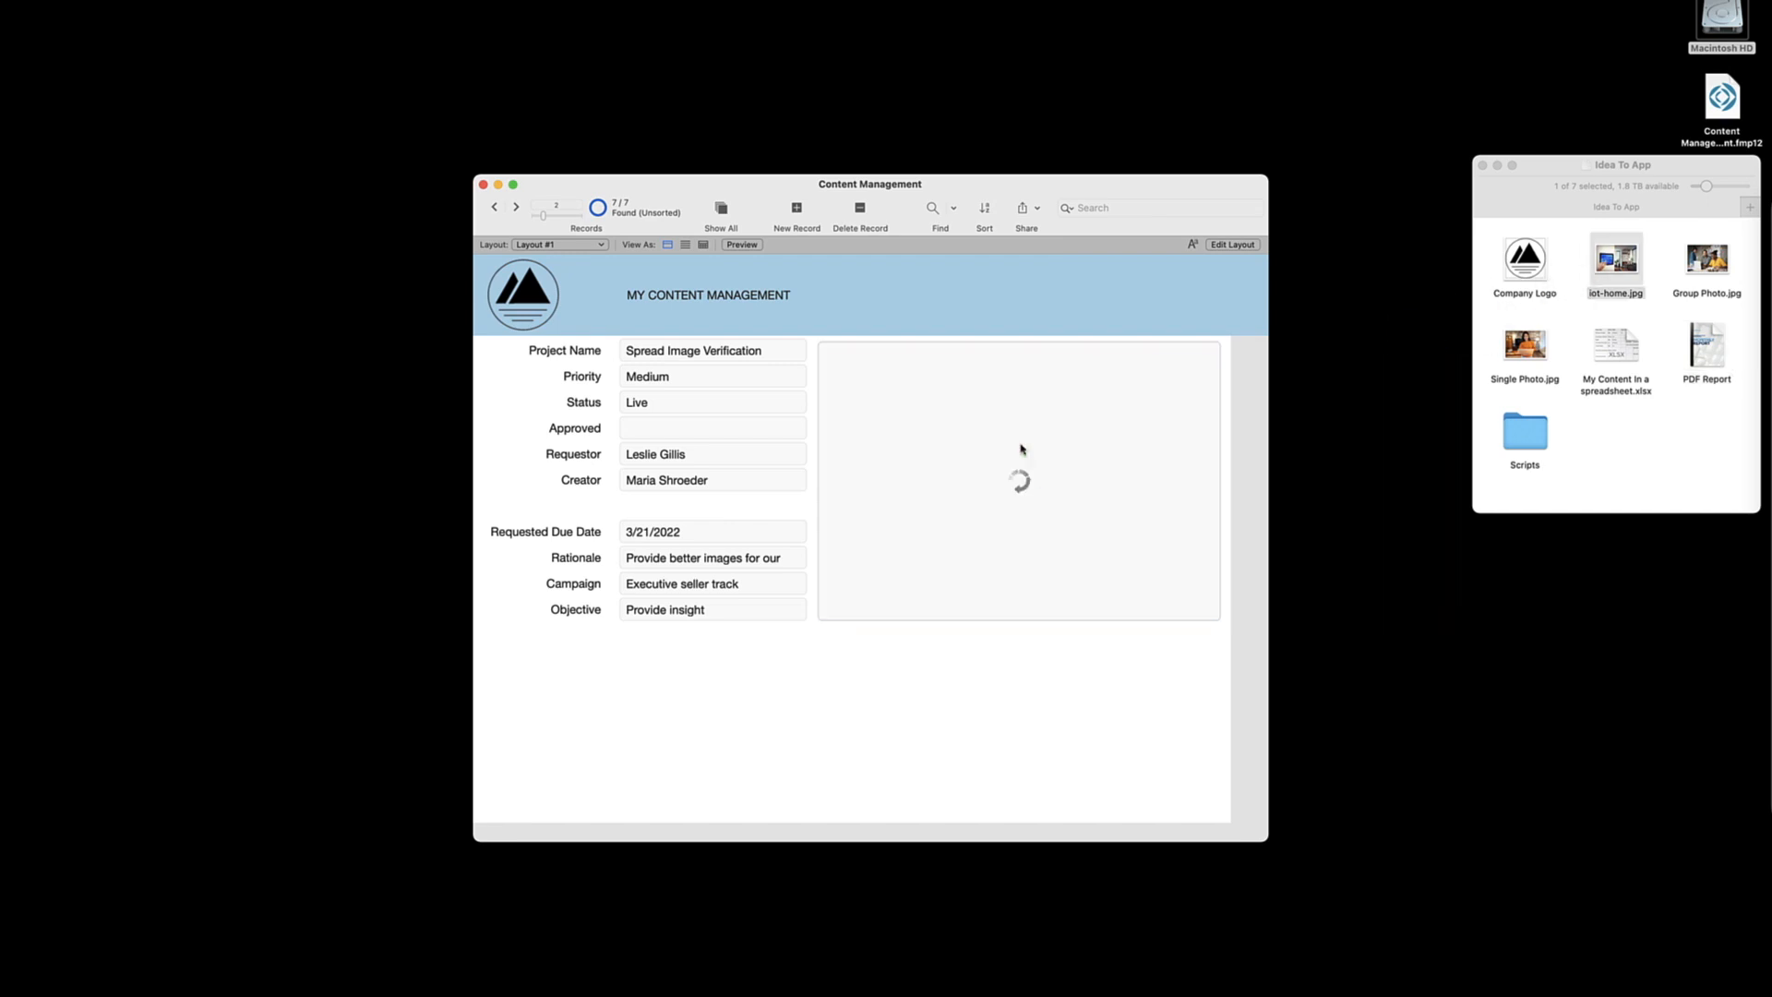
{"action": "left_click", "coordinate": [516, 207]}
{"action": "left_click_drag", "start_coordinate": [1707, 258], "coordinate": [992, 471]}
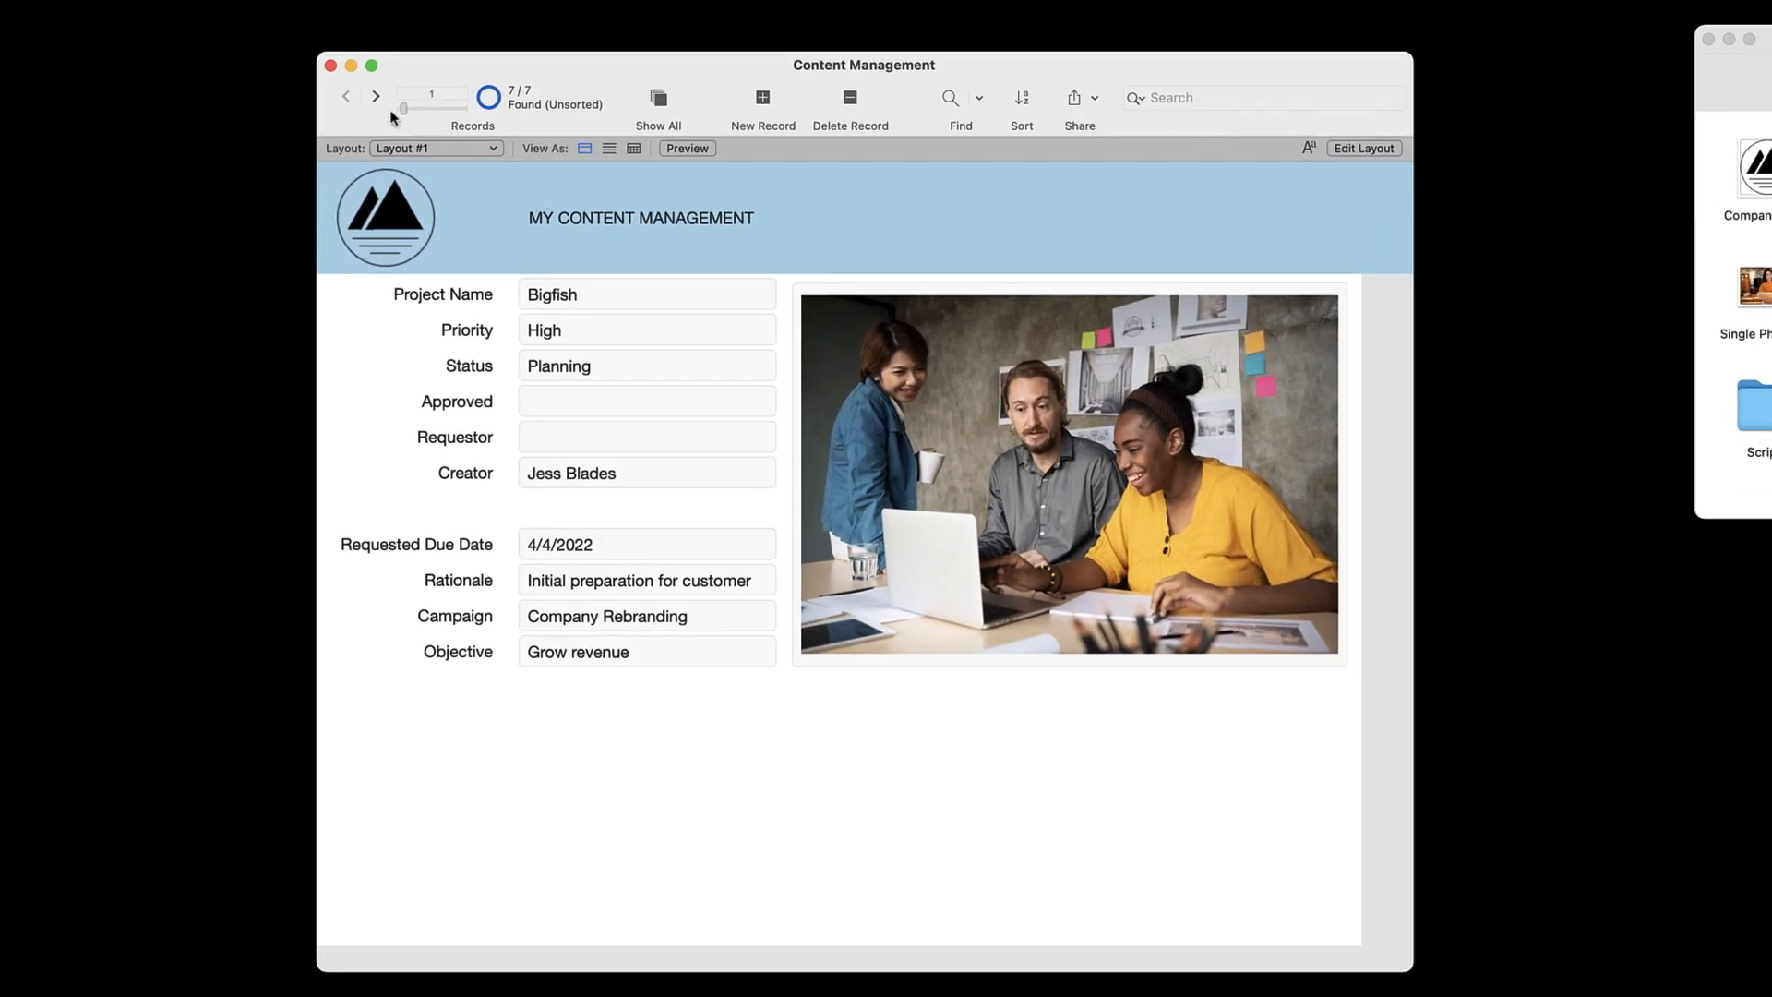
{"action": "left_click_drag", "start_coordinate": [395, 111], "coordinate": [386, 110]}
{"action": "left_click", "coordinate": [1153, 480]}
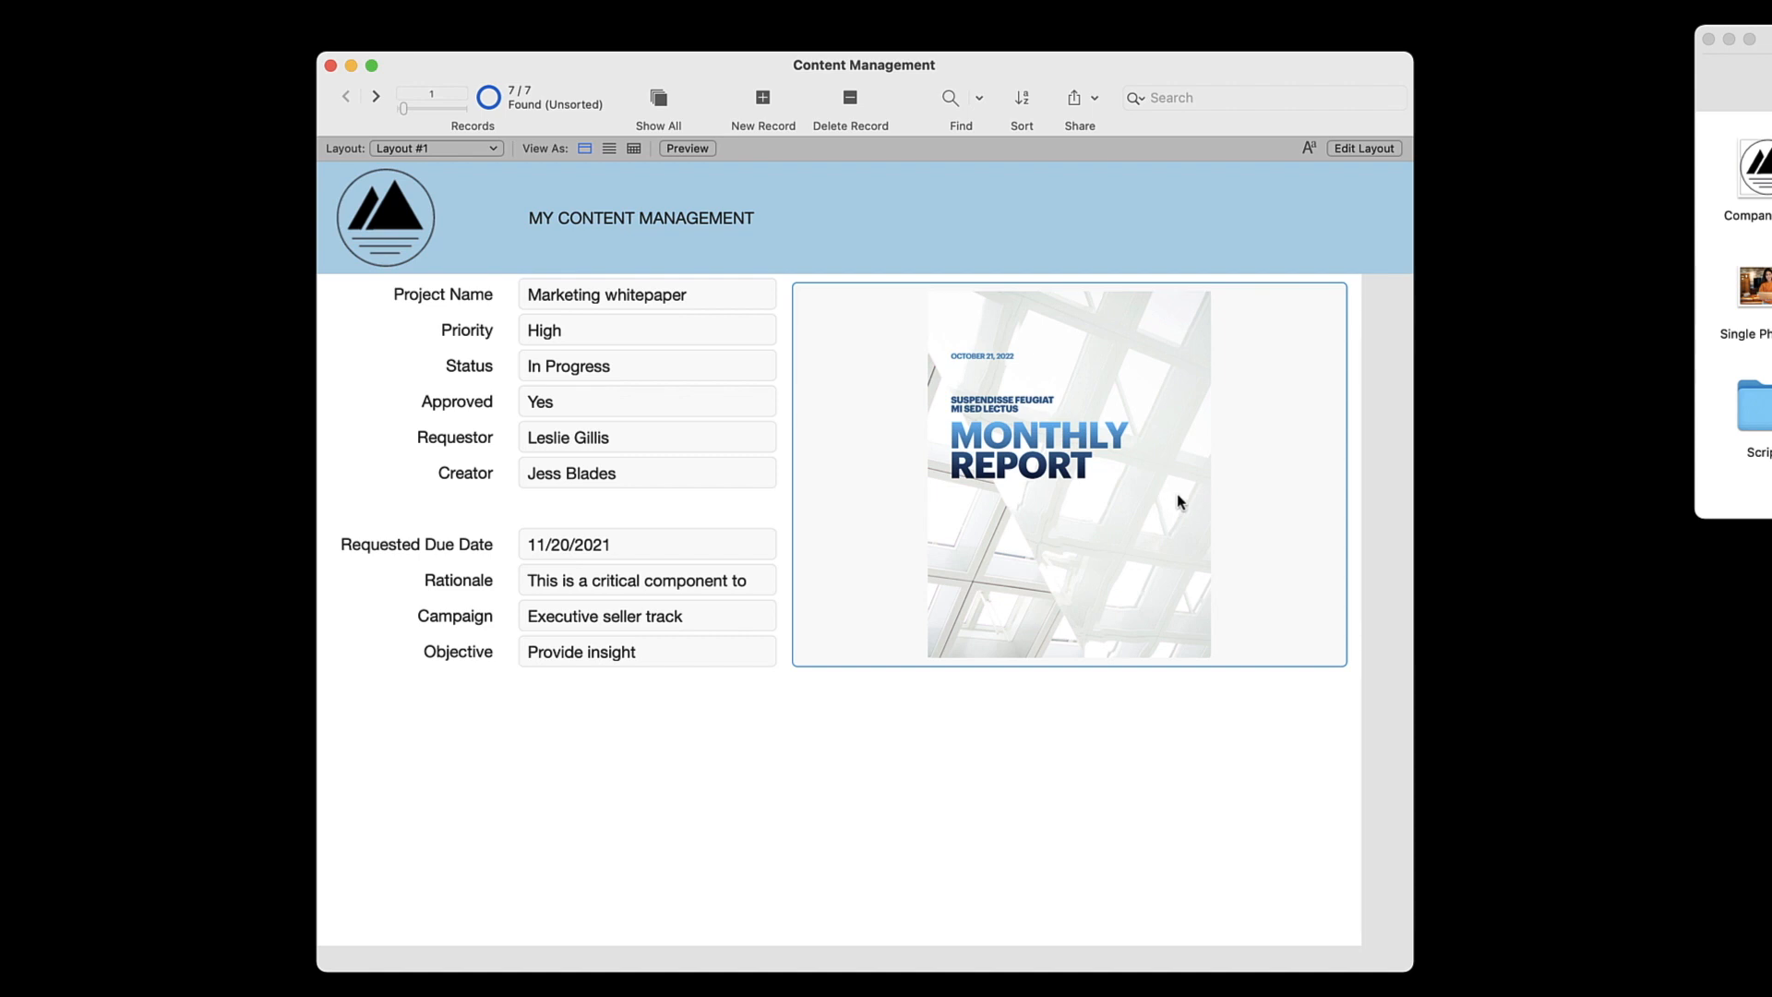
Optimize the Content container for interactive content (PDF, MP3, etc), save the layout, and scroll through the first record's PDF
{"action": "left_click", "coordinate": [1364, 148]}
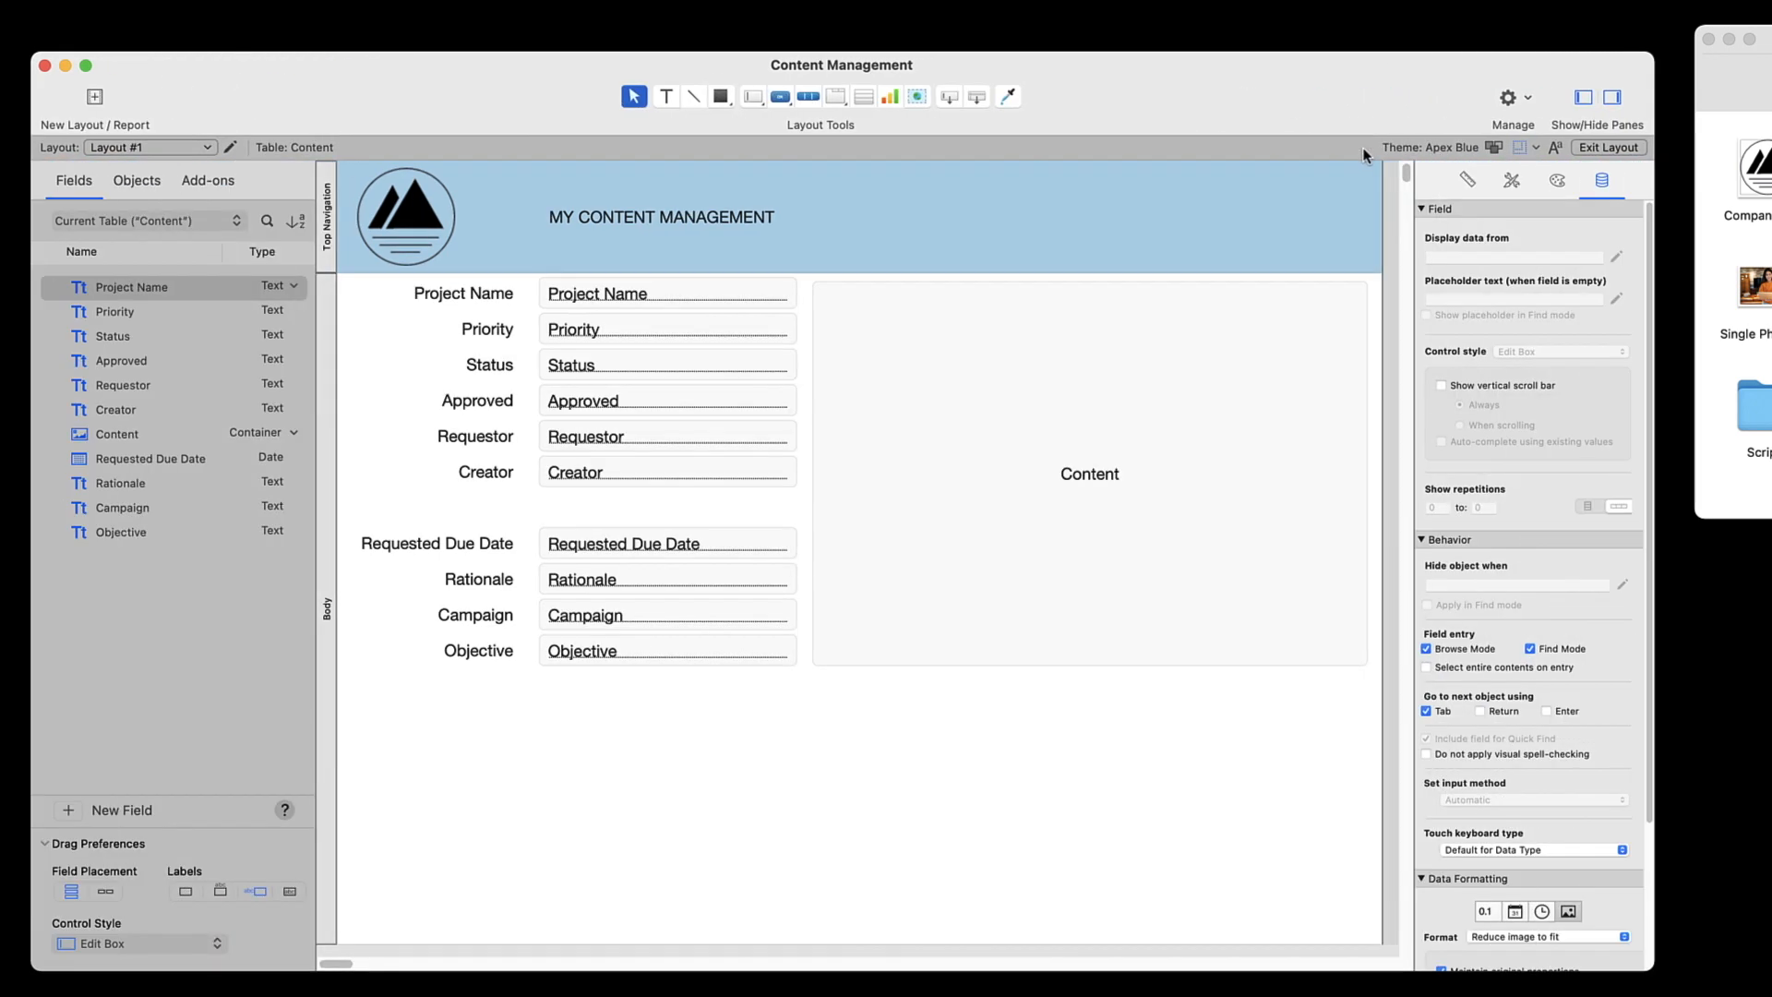
{"action": "scroll", "coordinate": [1475, 347], "scroll_direction": "down", "scroll_amount": 5}
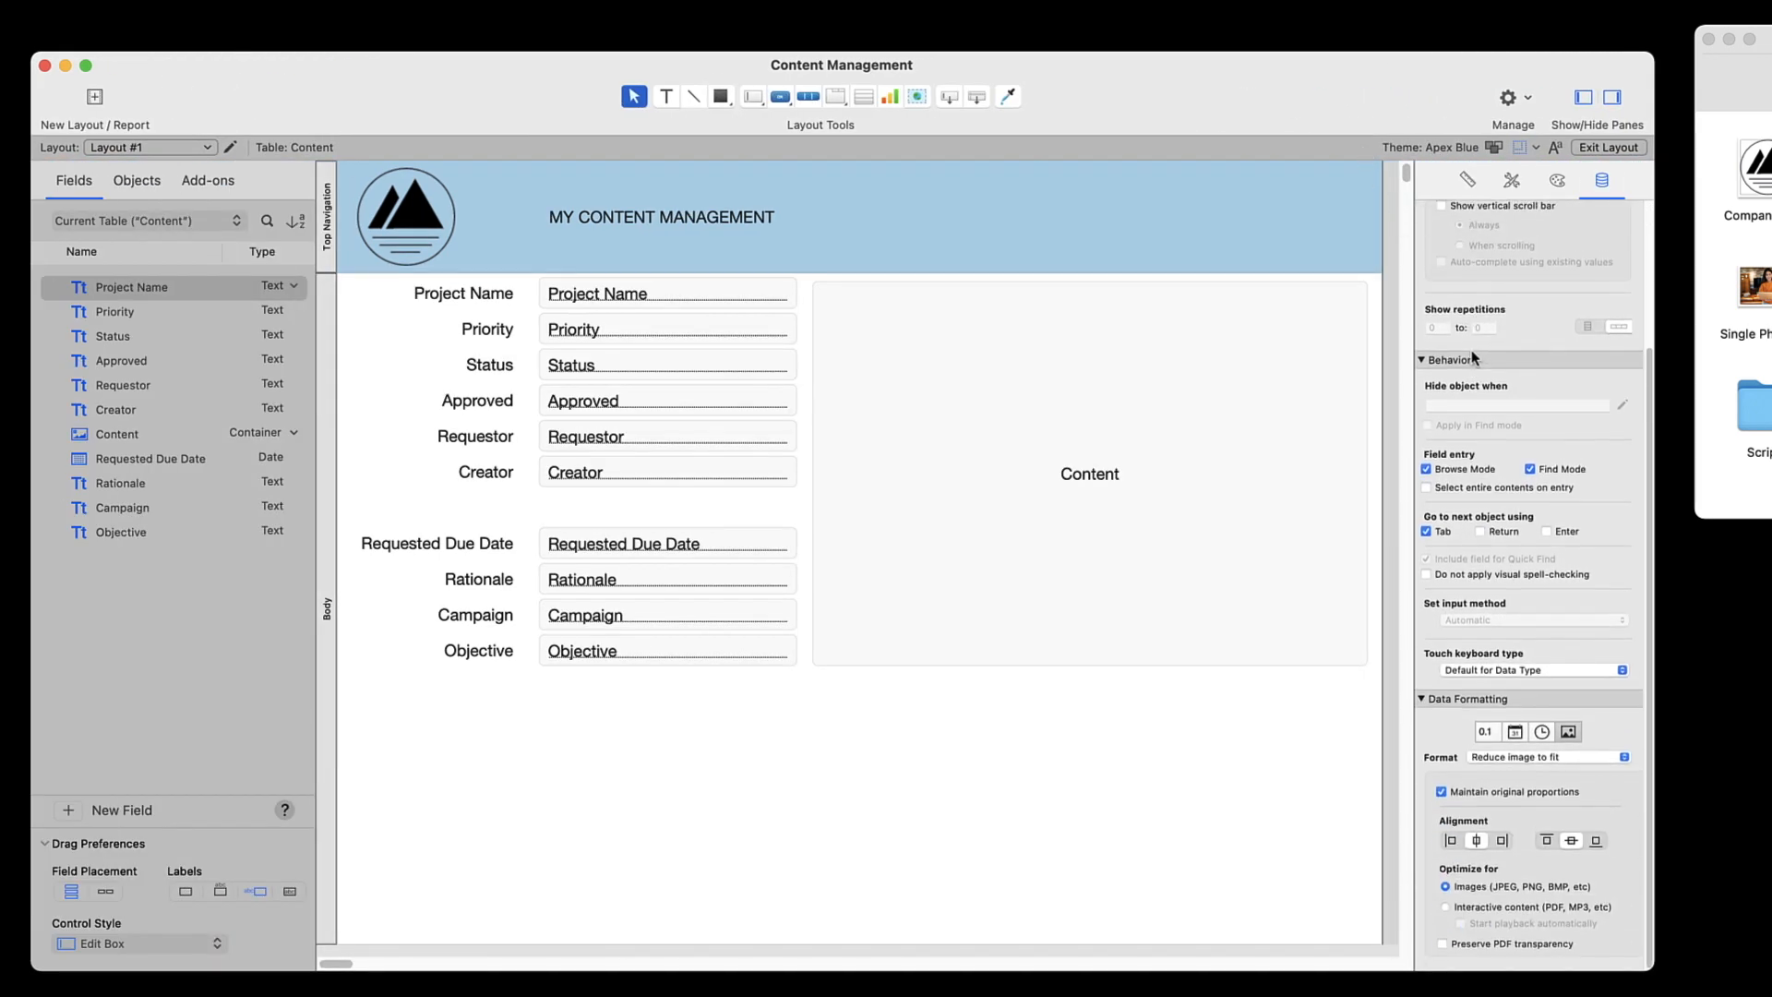
{"action": "left_click", "coordinate": [1218, 540]}
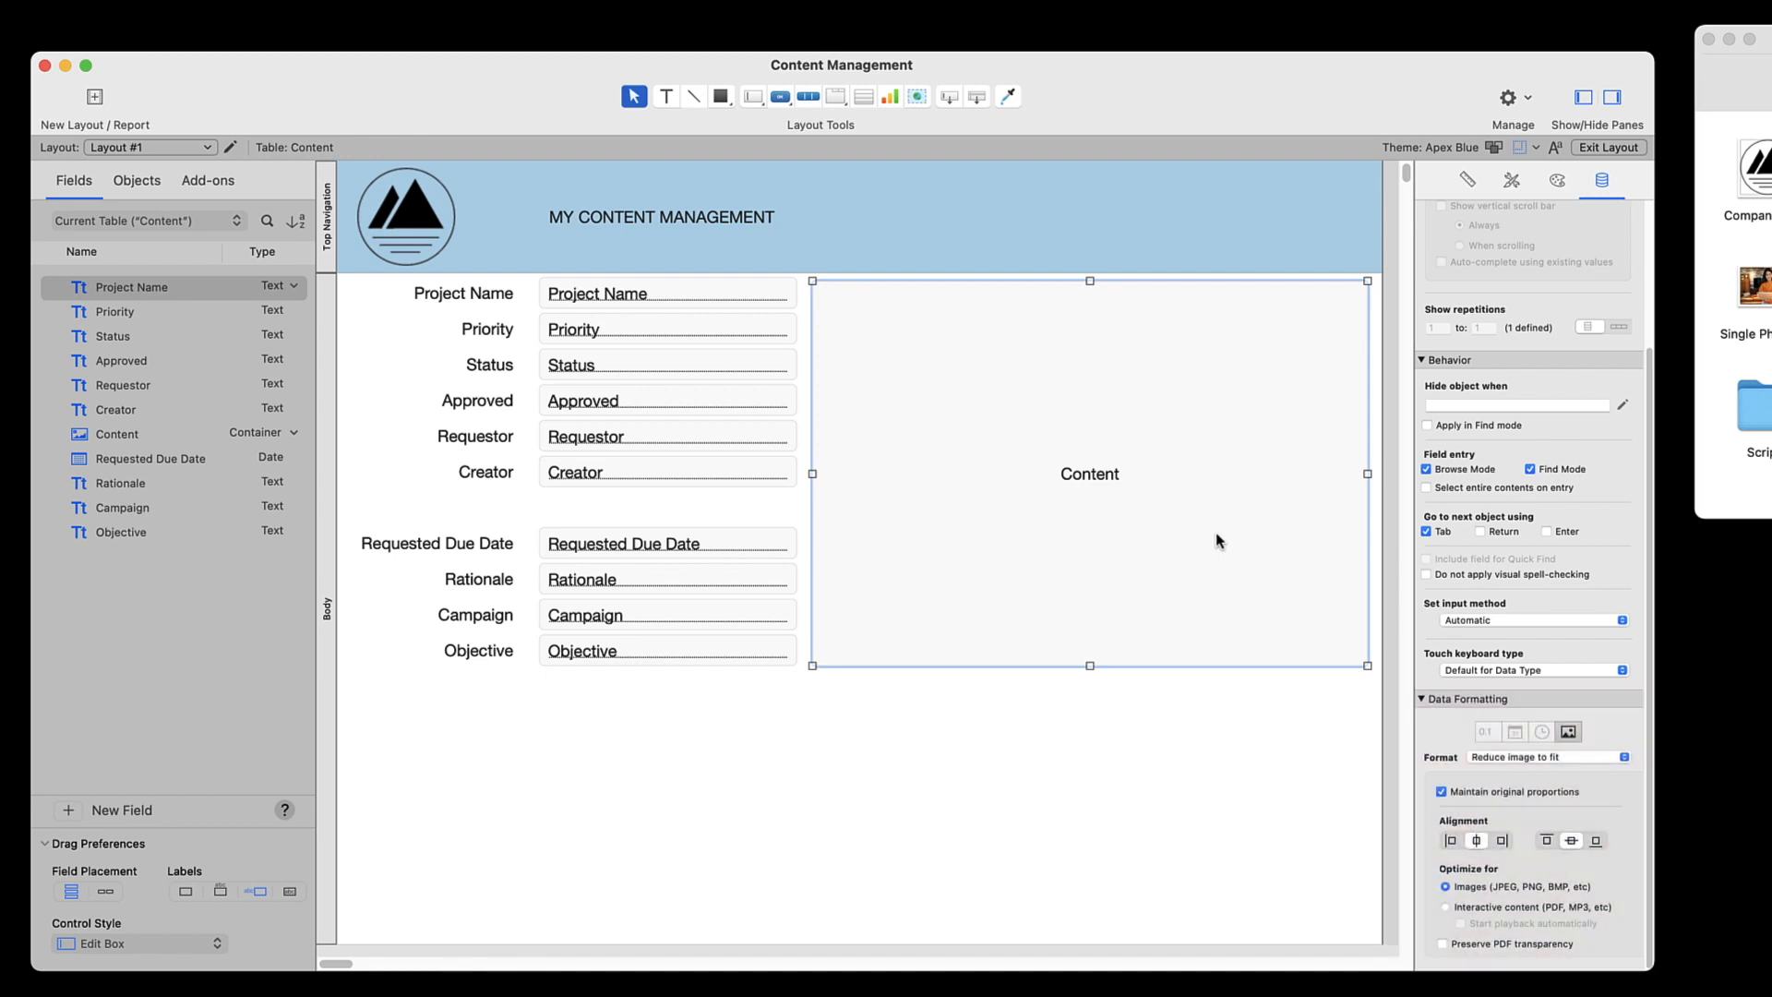
{"action": "left_click", "coordinate": [1445, 907]}
{"action": "left_click", "coordinate": [1609, 148]}
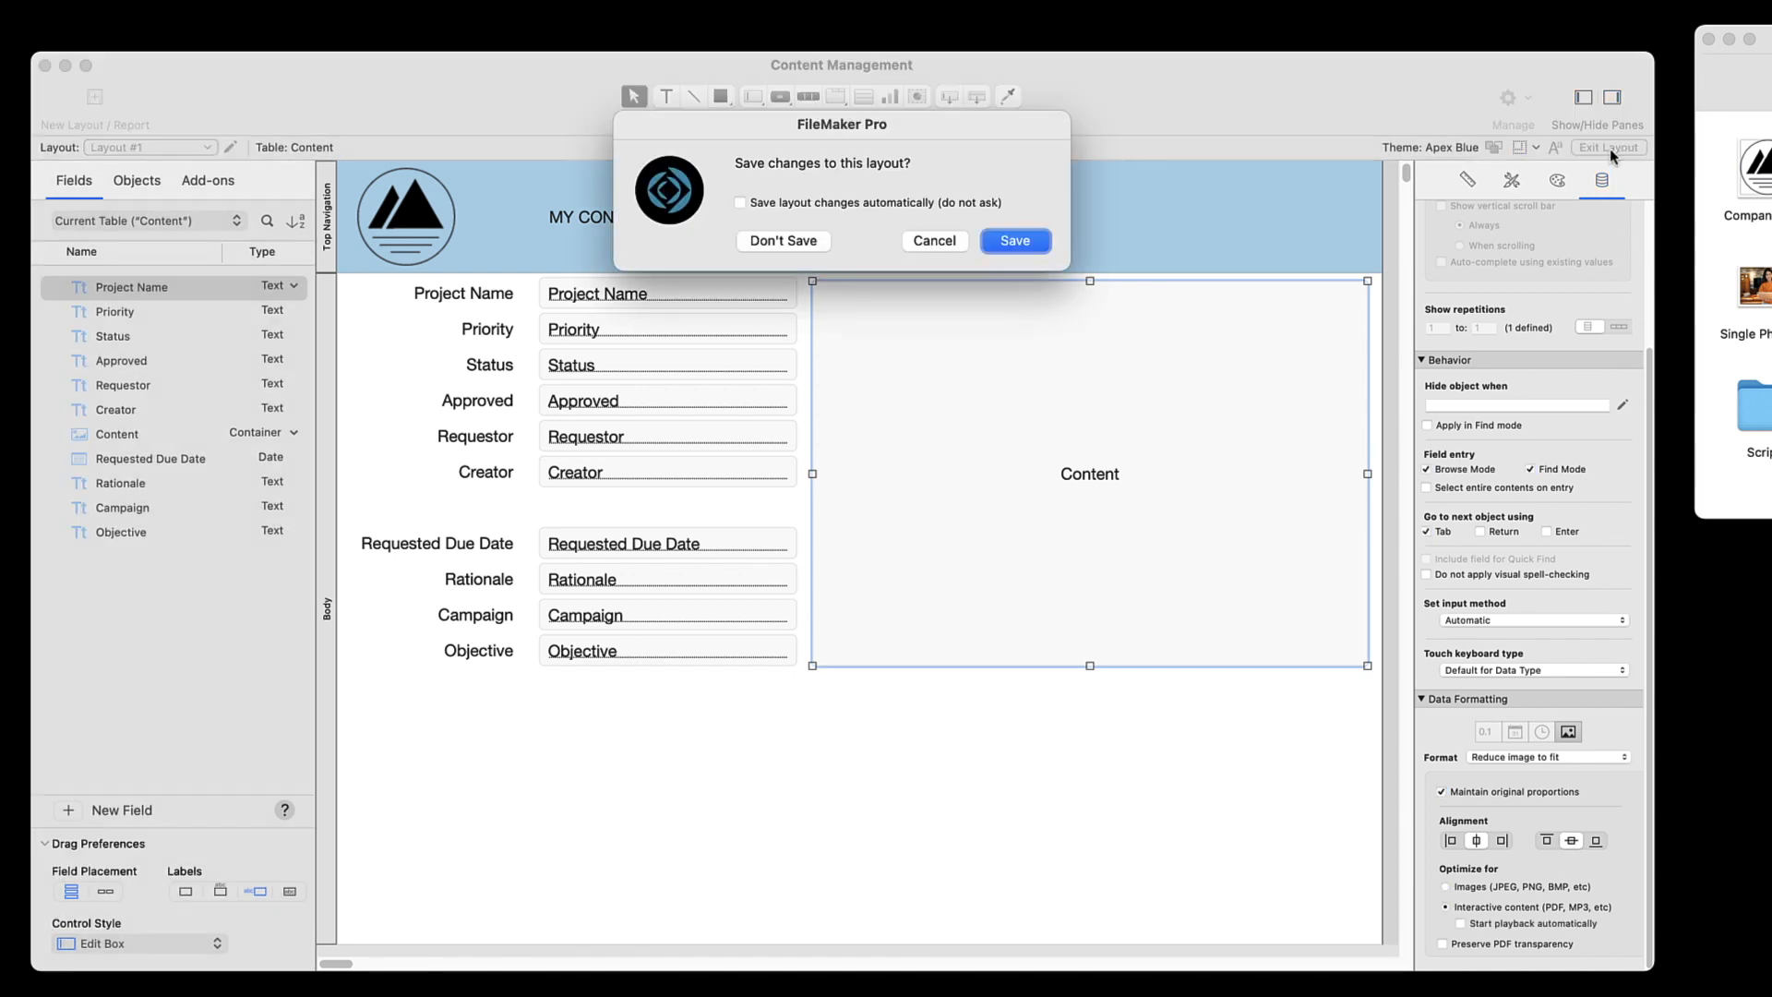
{"action": "left_click", "coordinate": [1015, 241]}
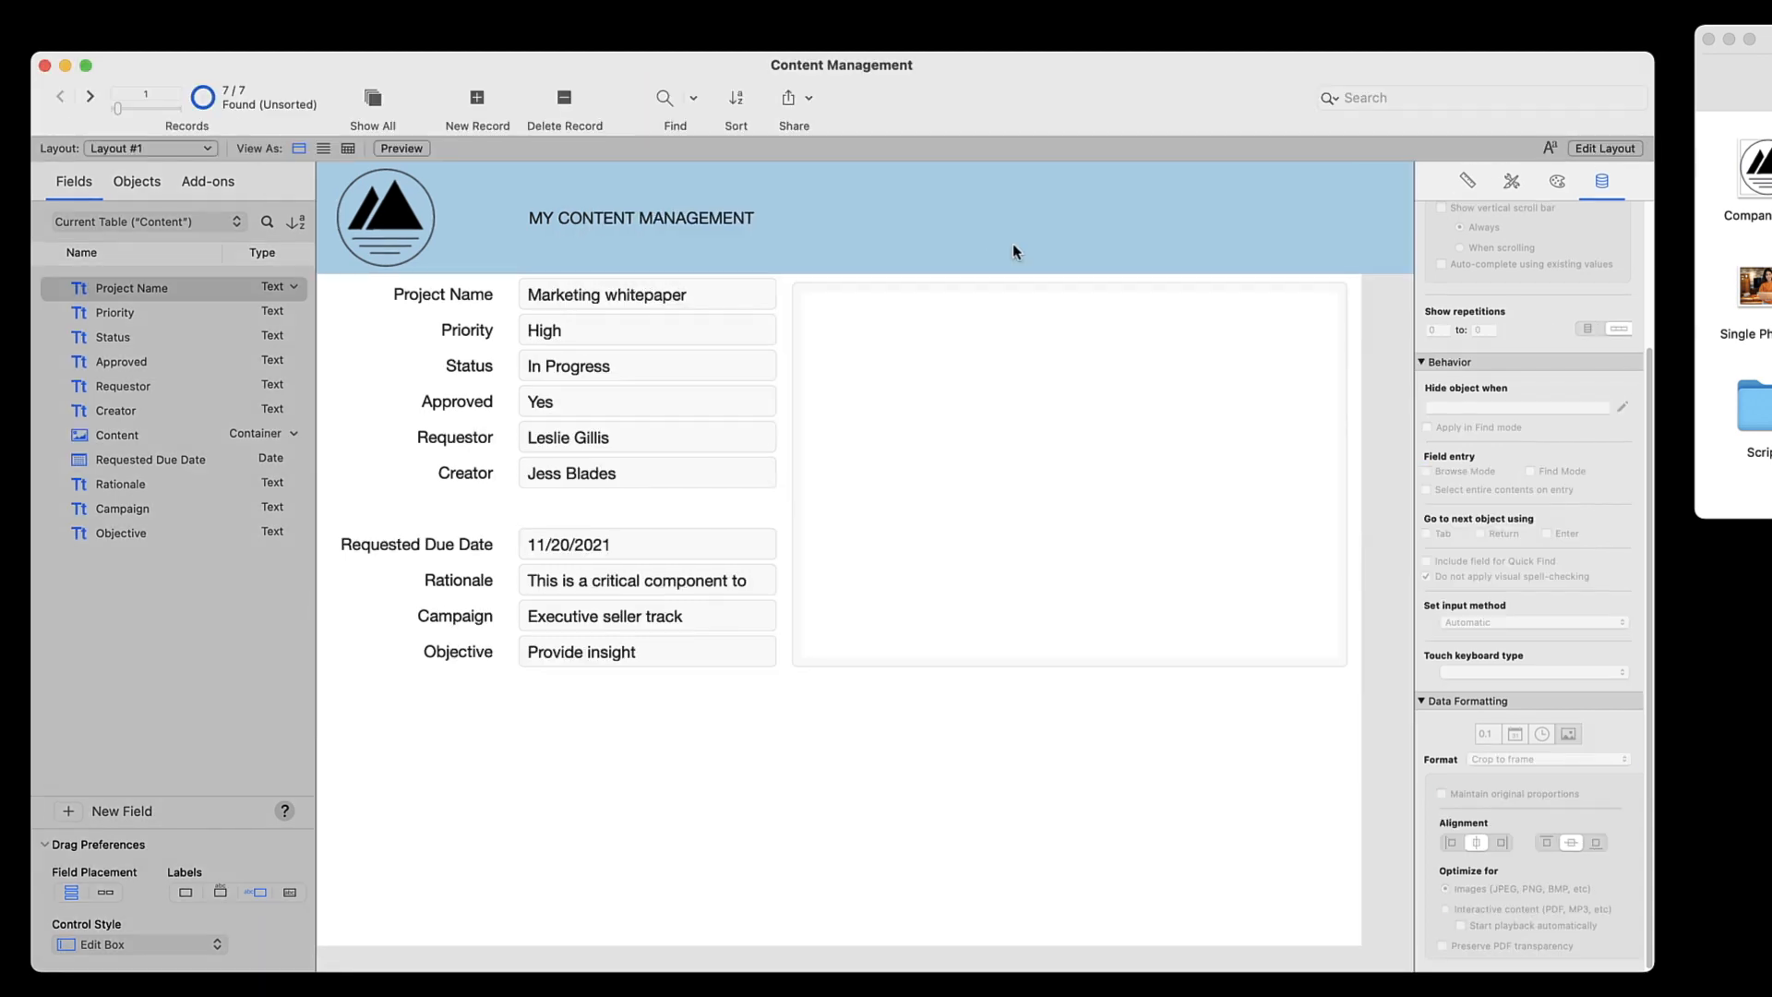
{"action": "scroll", "coordinate": [1208, 373], "scroll_direction": "down", "scroll_amount": 10}
{"action": "scroll", "coordinate": [1210, 373], "scroll_direction": "down", "scroll_amount": 15}
{"action": "scroll", "coordinate": [1210, 373], "scroll_direction": "up", "scroll_amount": 20}
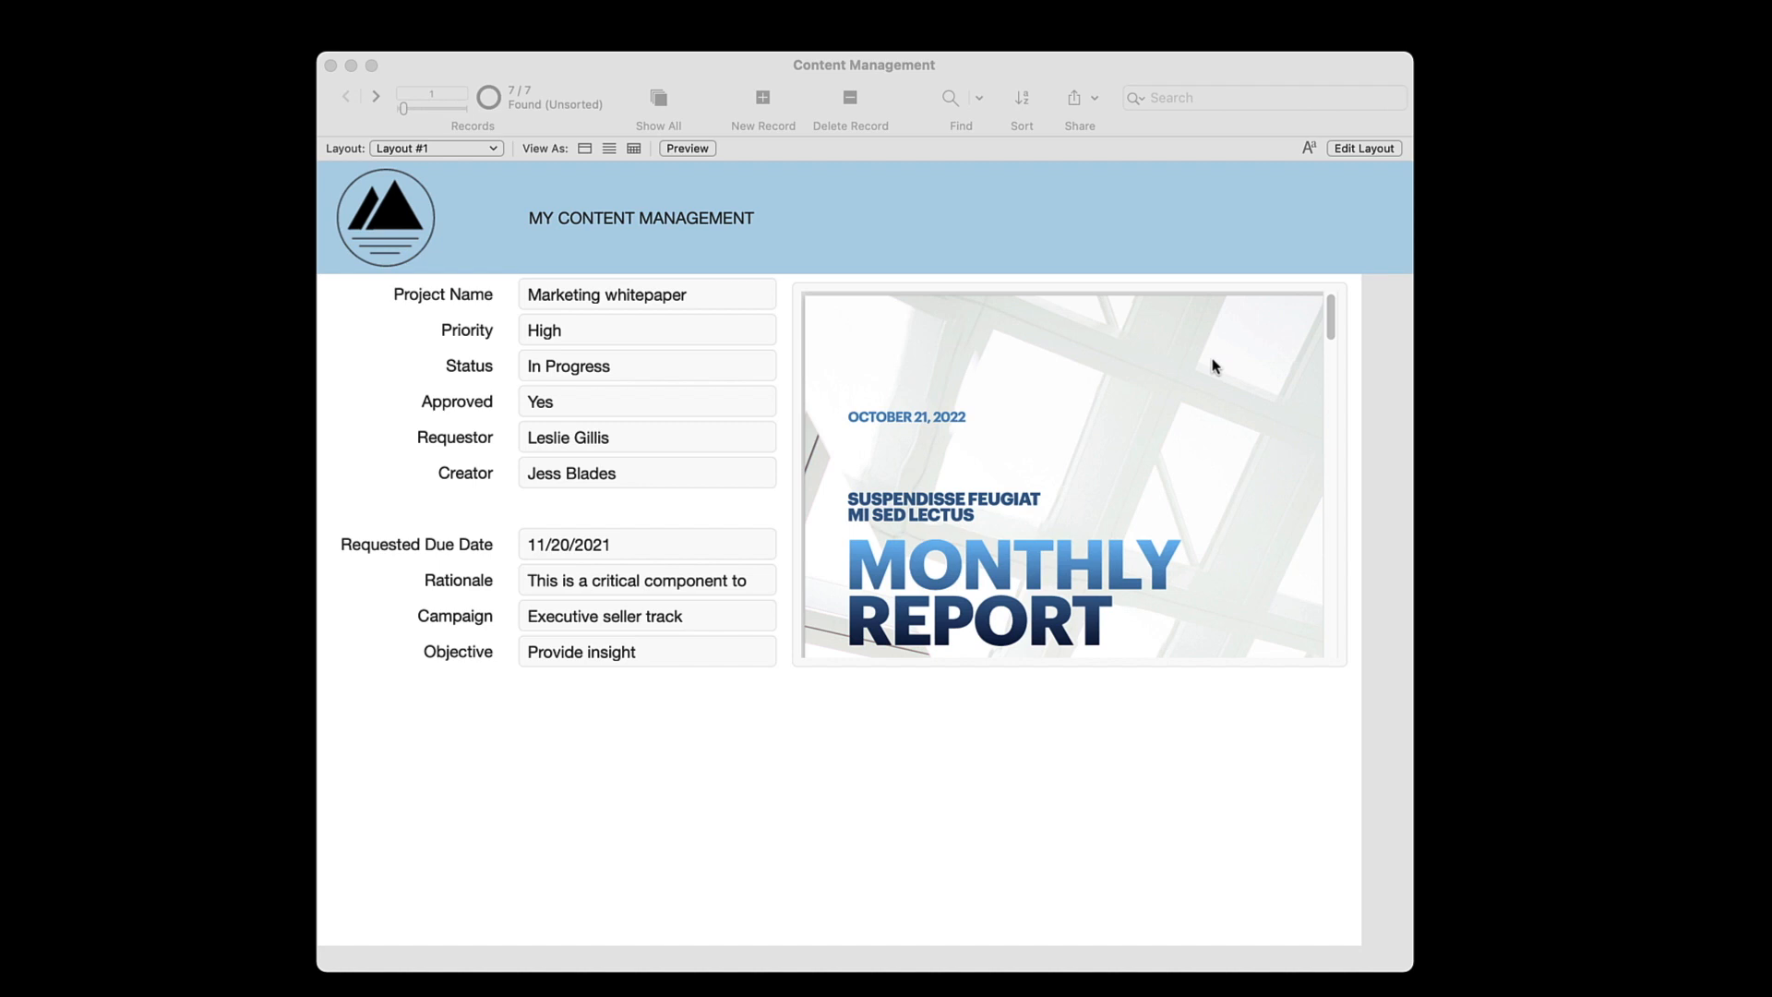
Create a text field named Content Type and place it with its label directly below the Objective field on the layout
{"action": "left_click", "coordinate": [1342, 148]}
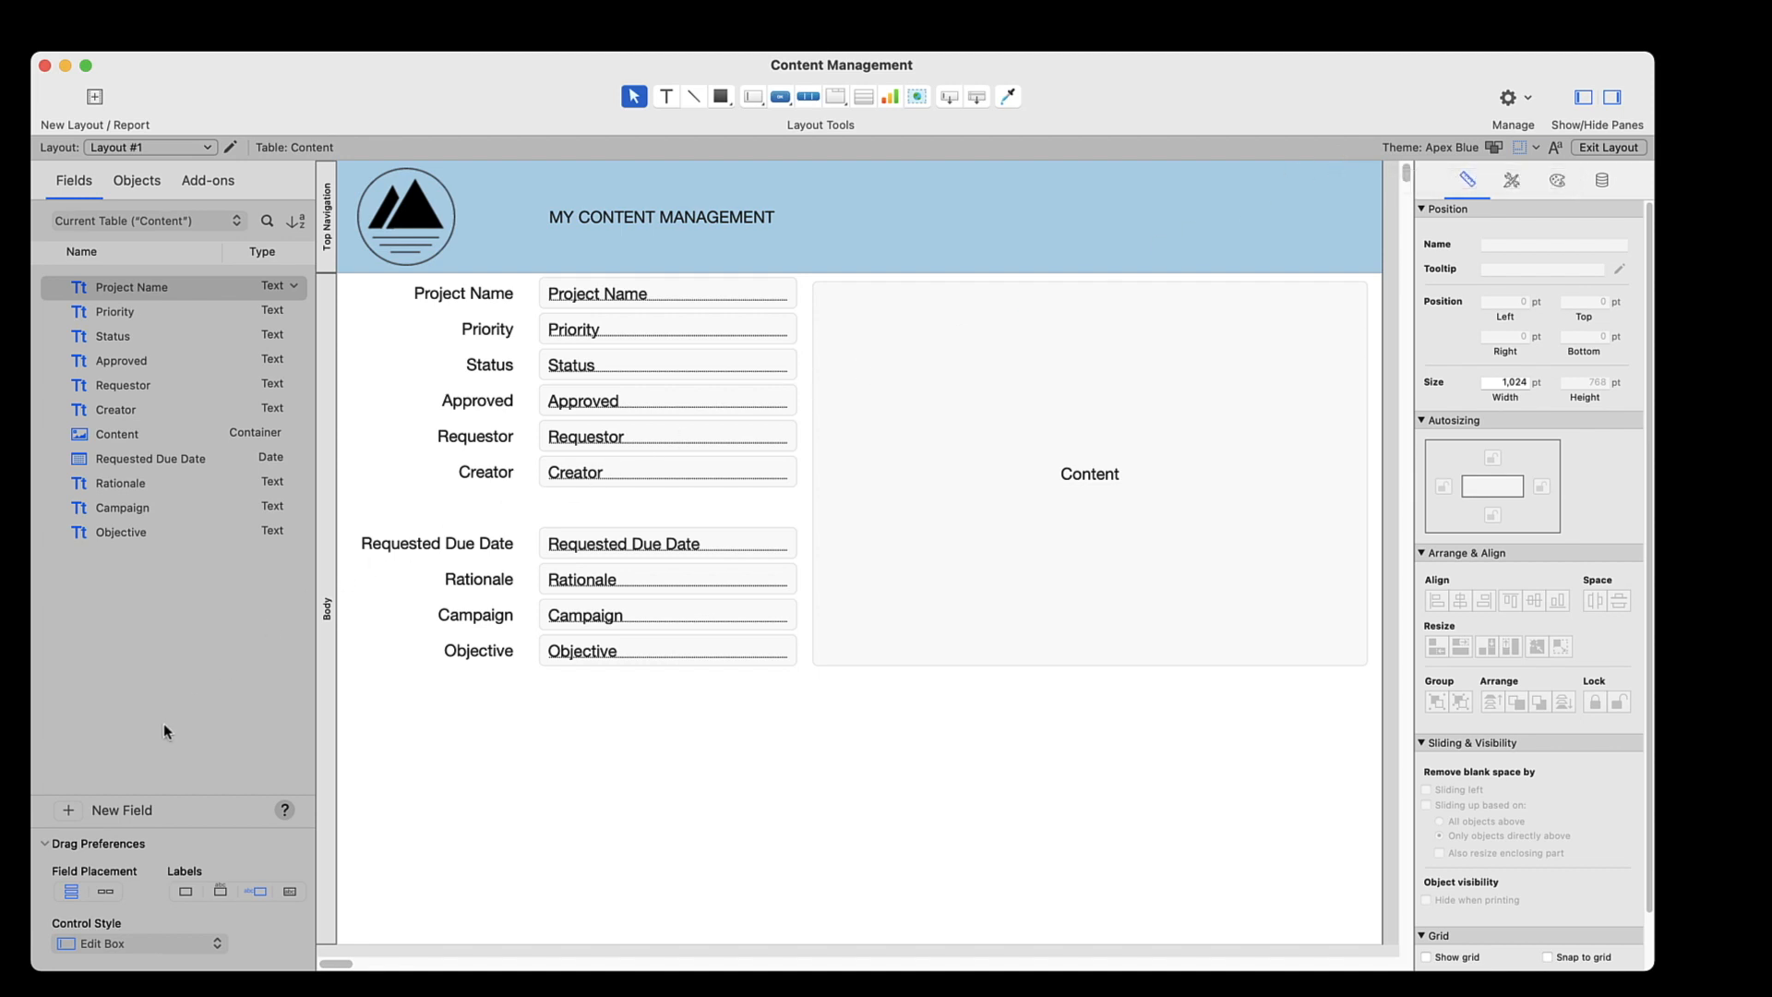
{"action": "left_click", "coordinate": [67, 811]}
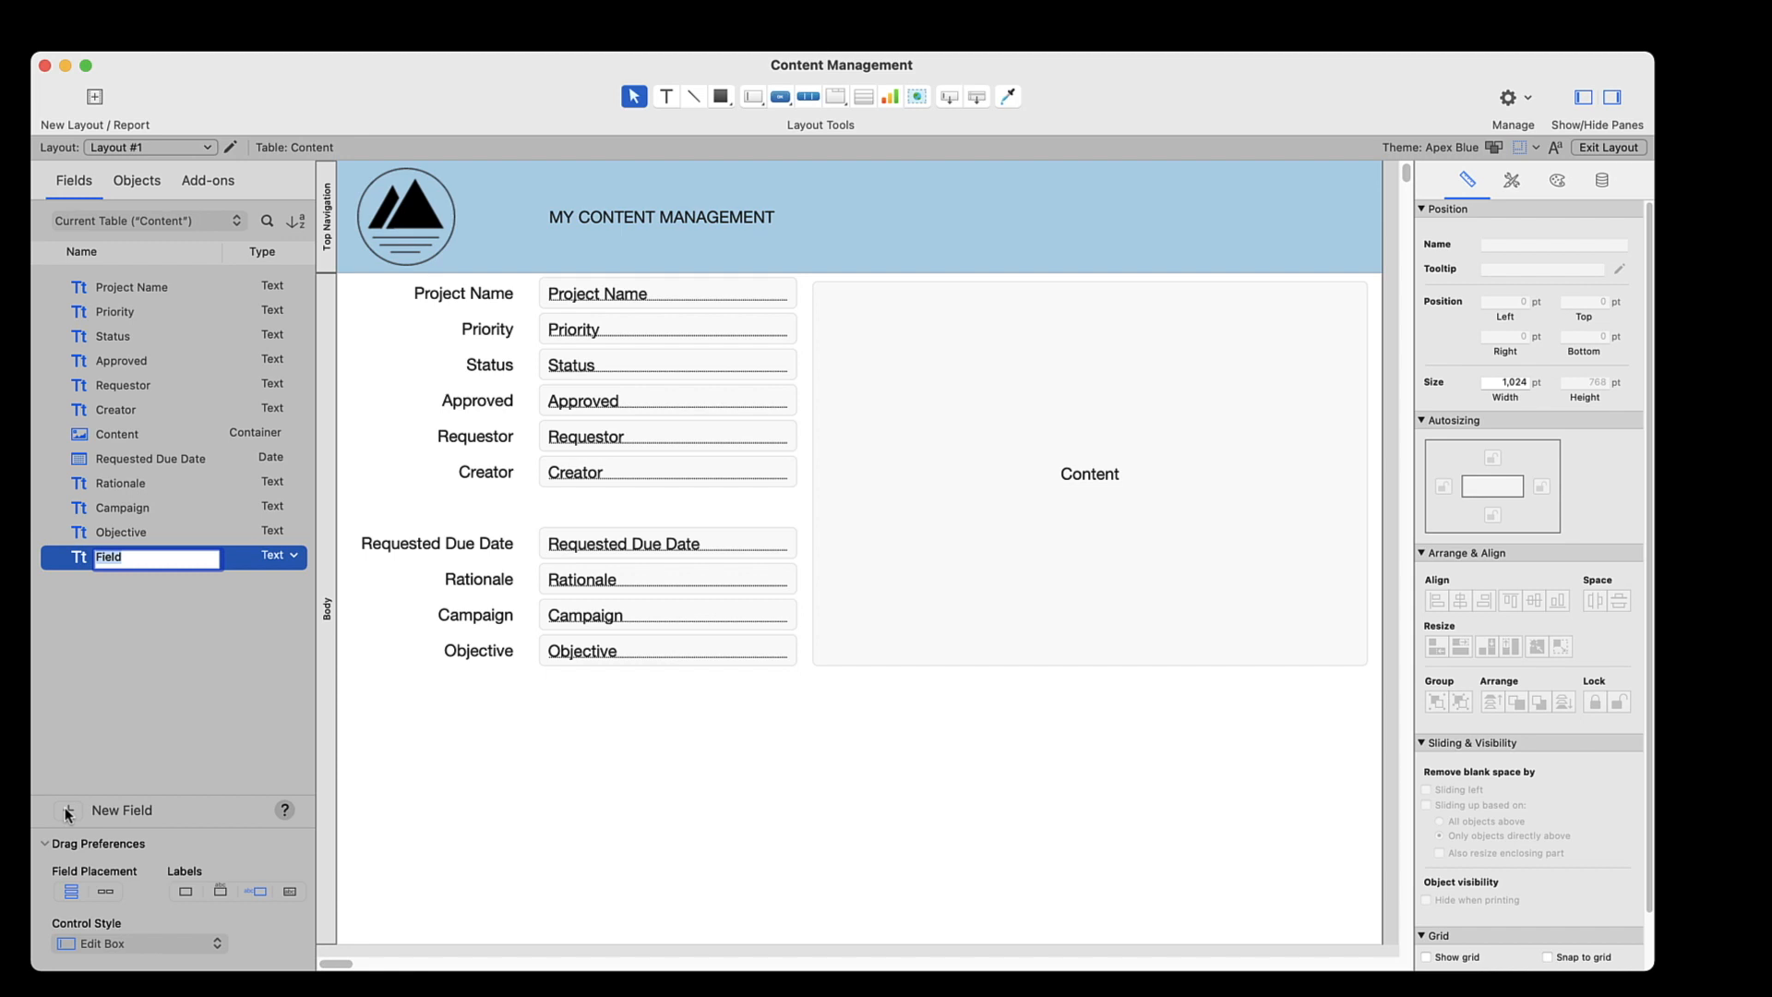
{"action": "type", "text": "Content Type"}
{"action": "key", "text": "Return"}
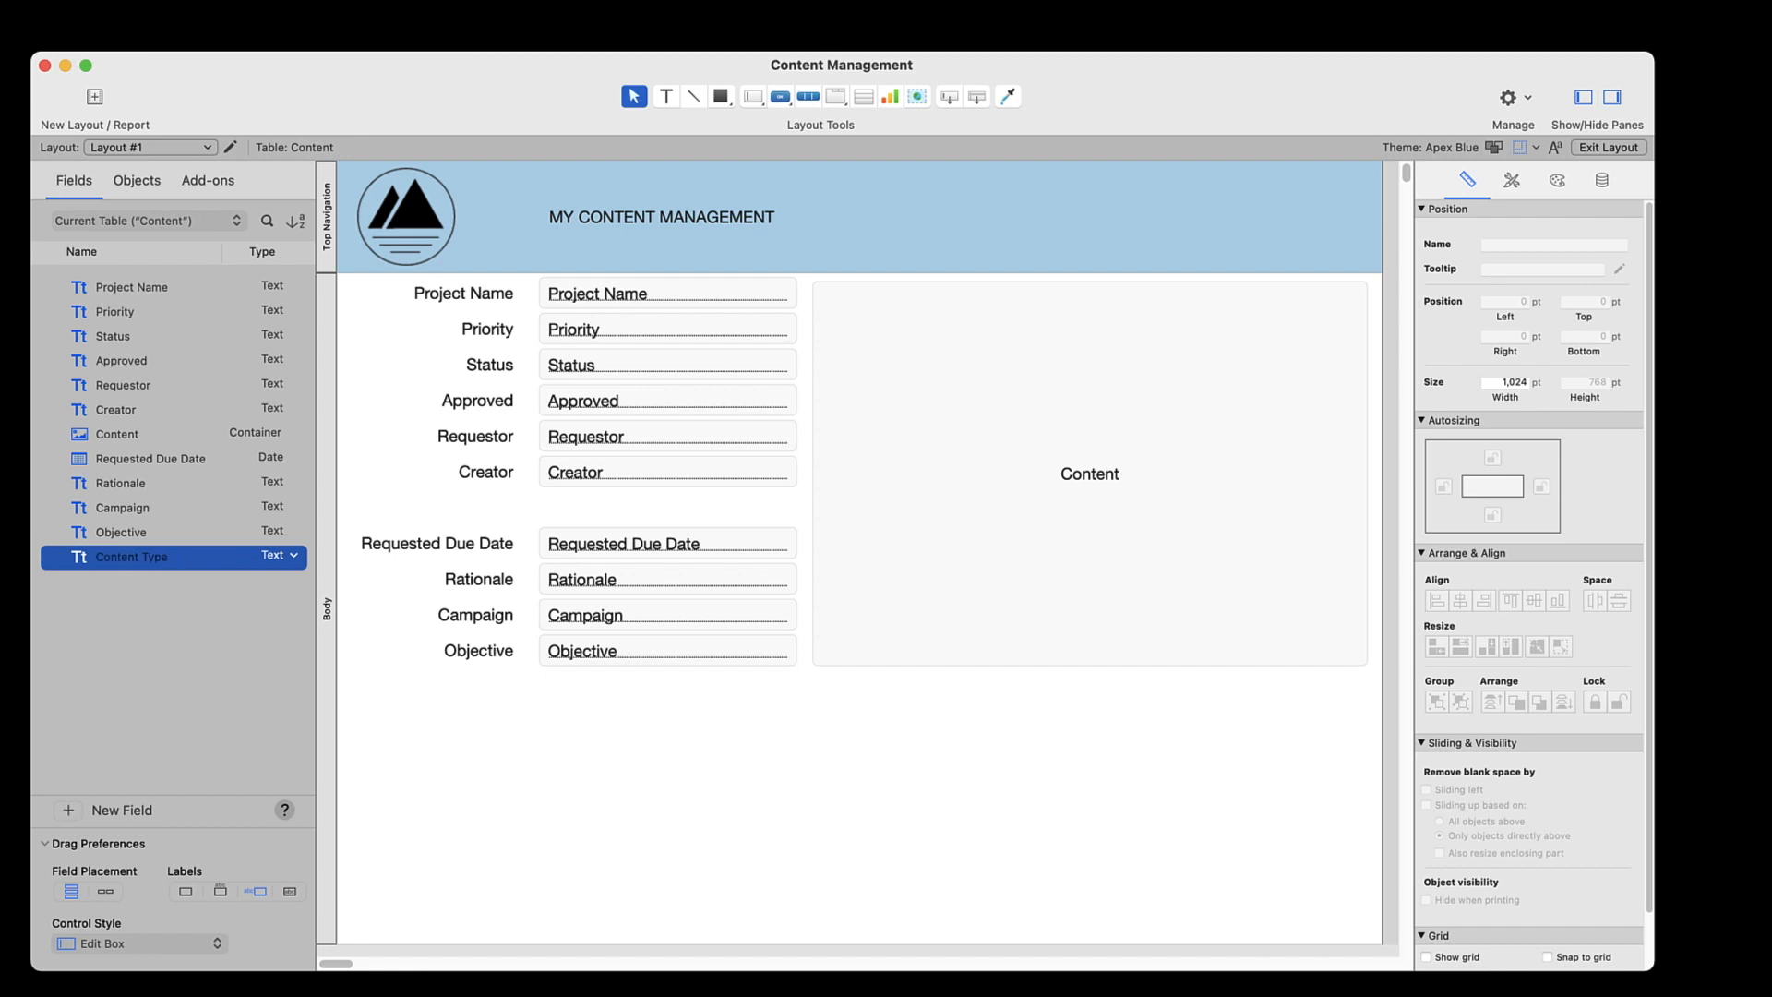
{"action": "left_click_drag", "start_coordinate": [77, 558], "coordinate": [584, 693]}
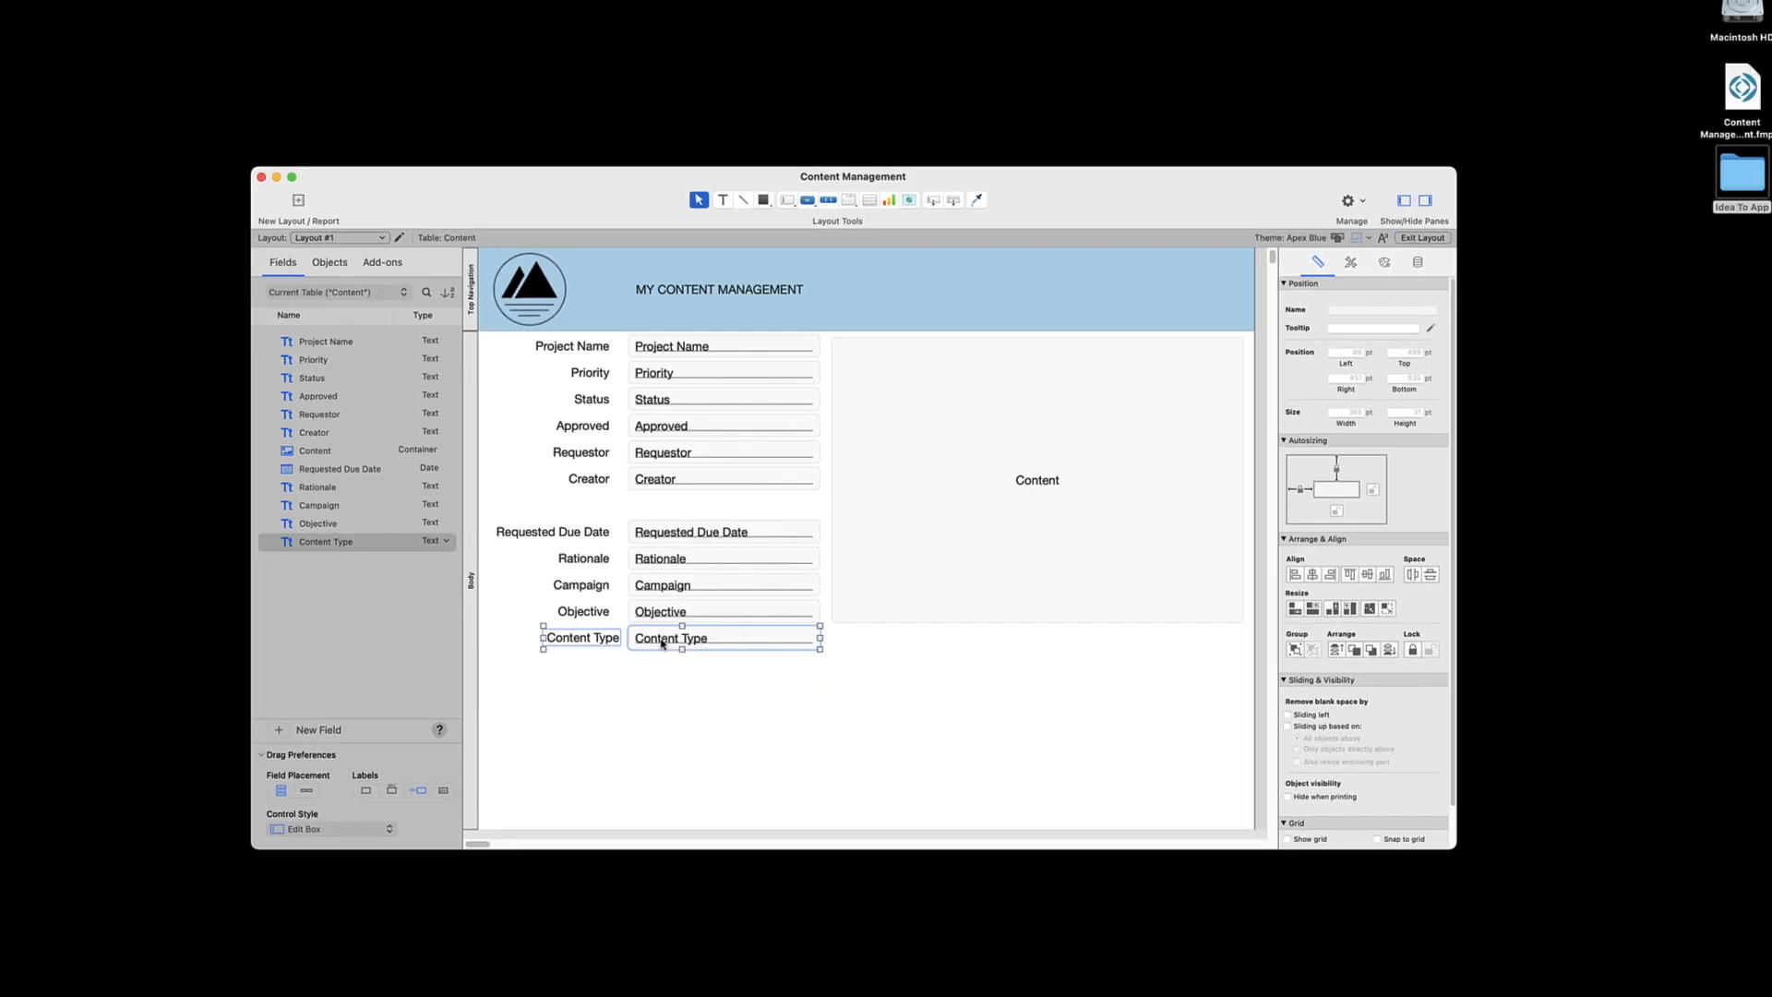
{"action": "left_click", "coordinate": [577, 735]}
Start a new value list in the file and name it Content Type
{"action": "left_click", "coordinate": [131, 14]}
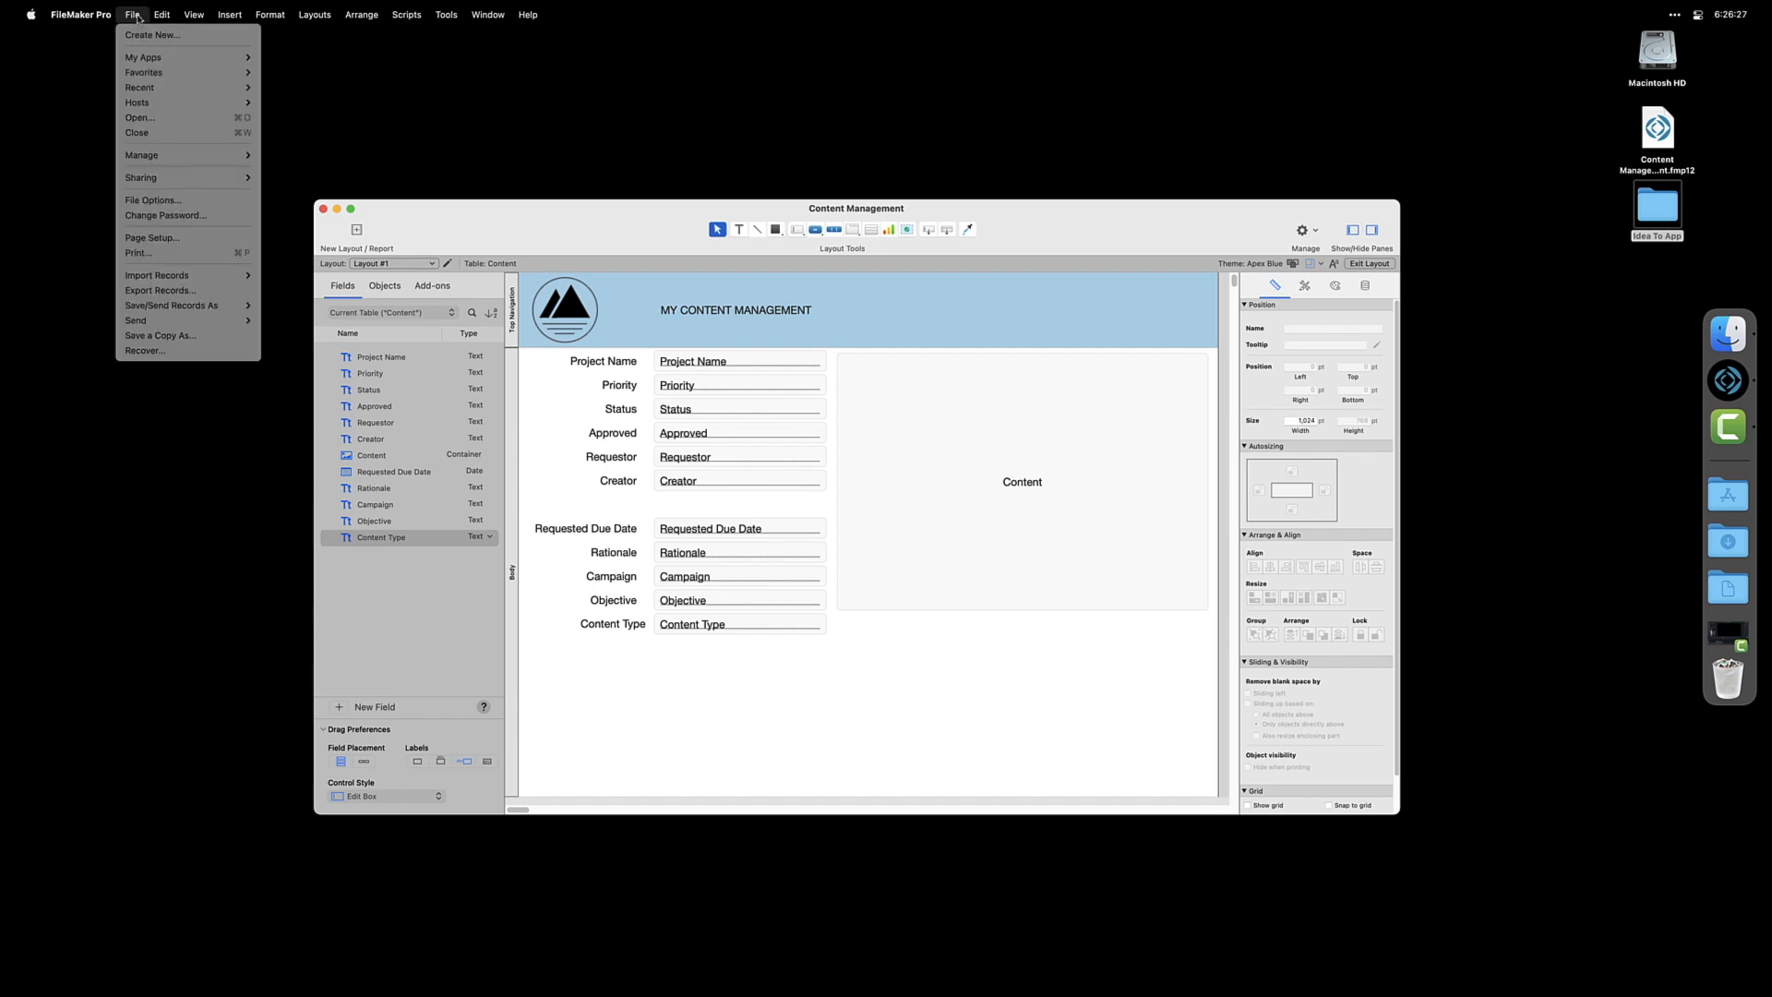
{"action": "mouse_move", "coordinate": [156, 156]}
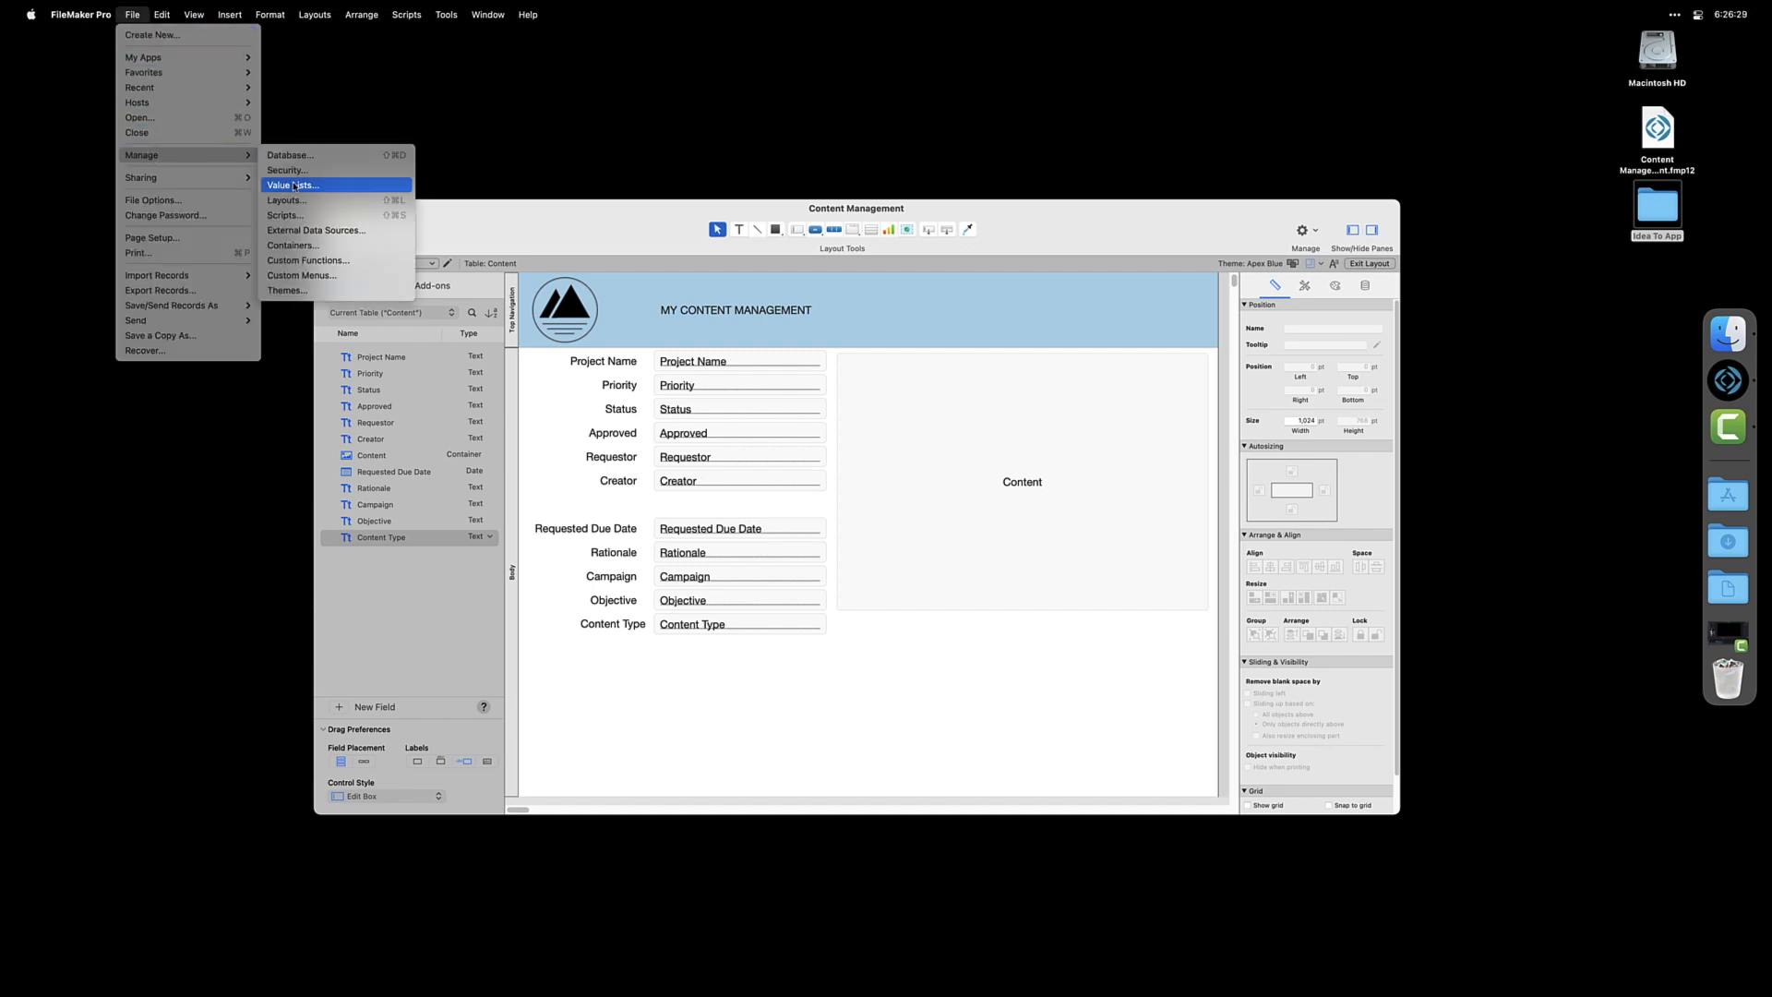
{"action": "left_click", "coordinate": [291, 185]}
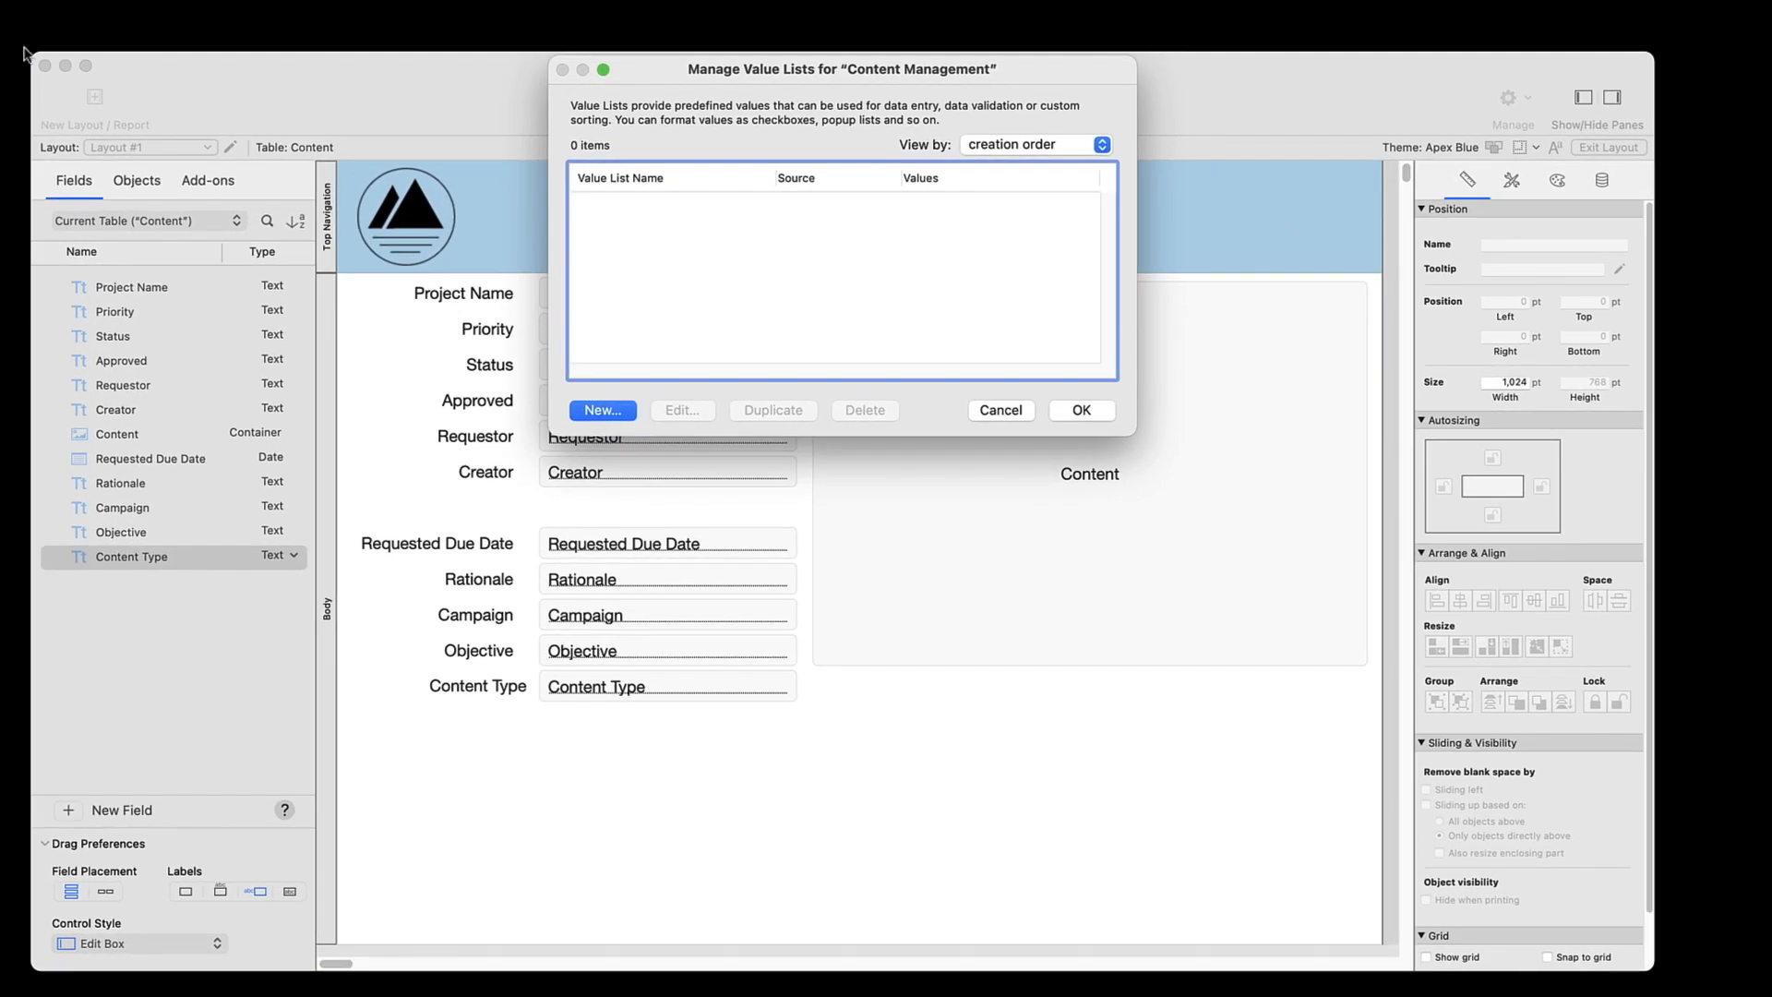
{"action": "left_click", "coordinate": [600, 410]}
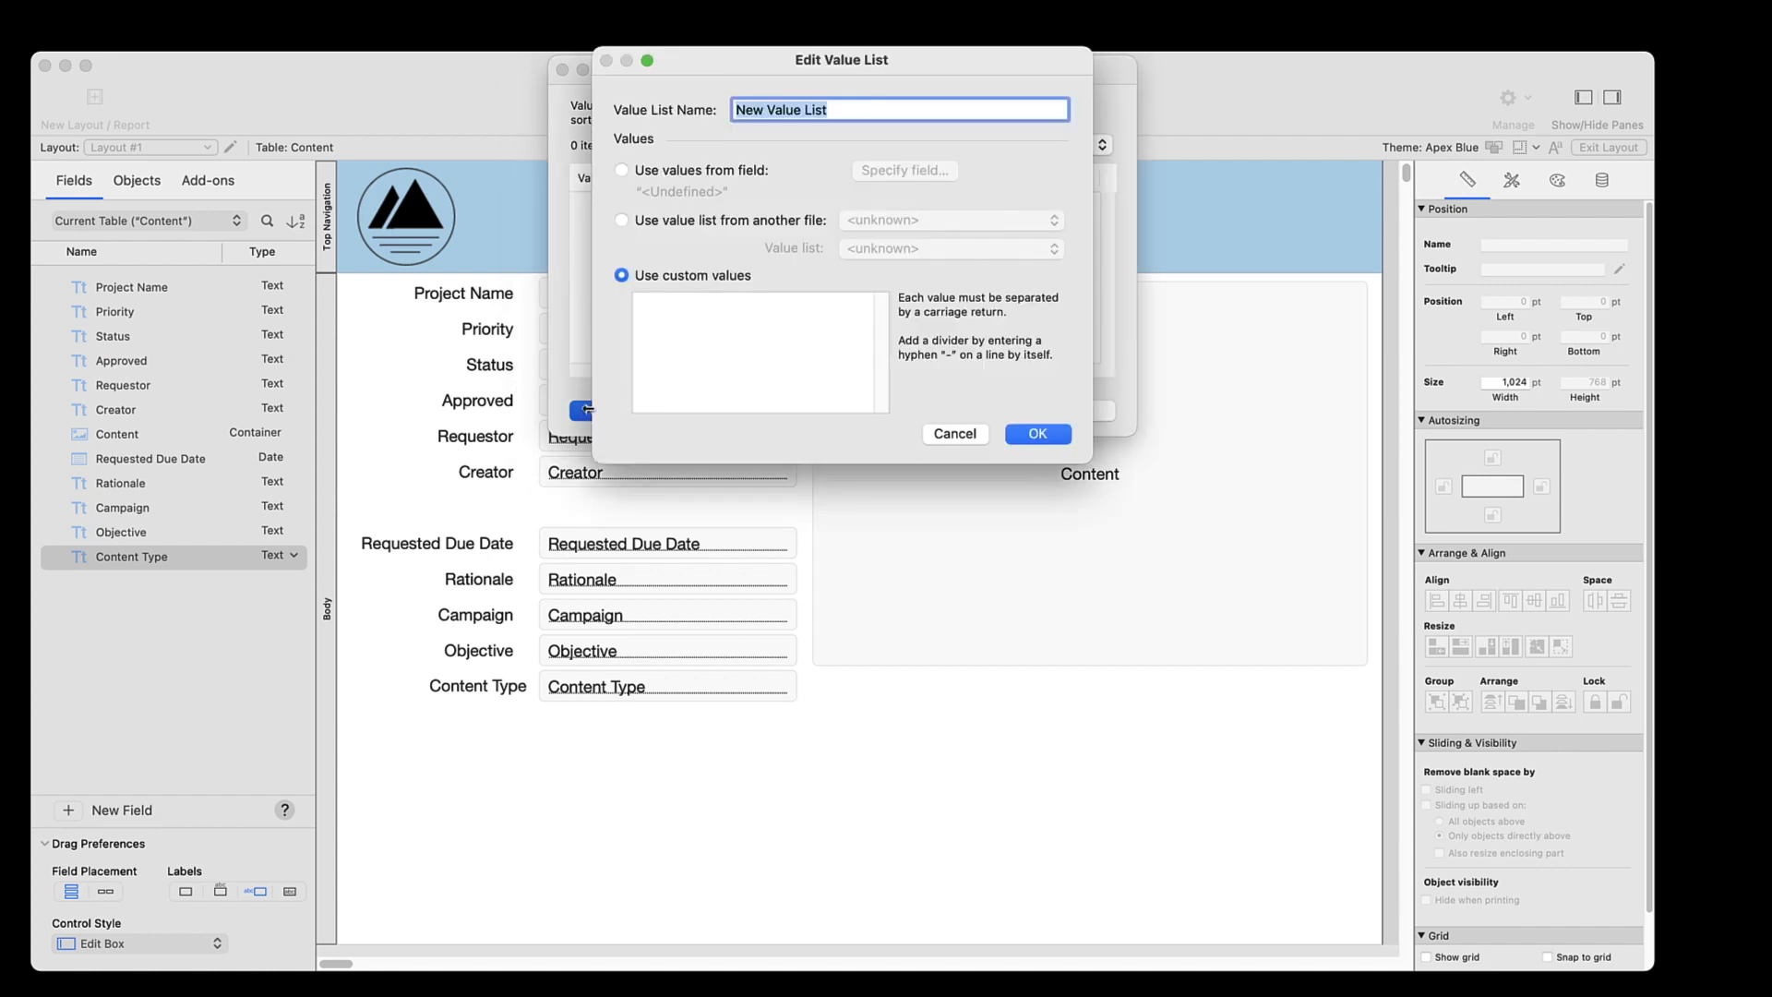
{"action": "type", "text": "Content Type"}
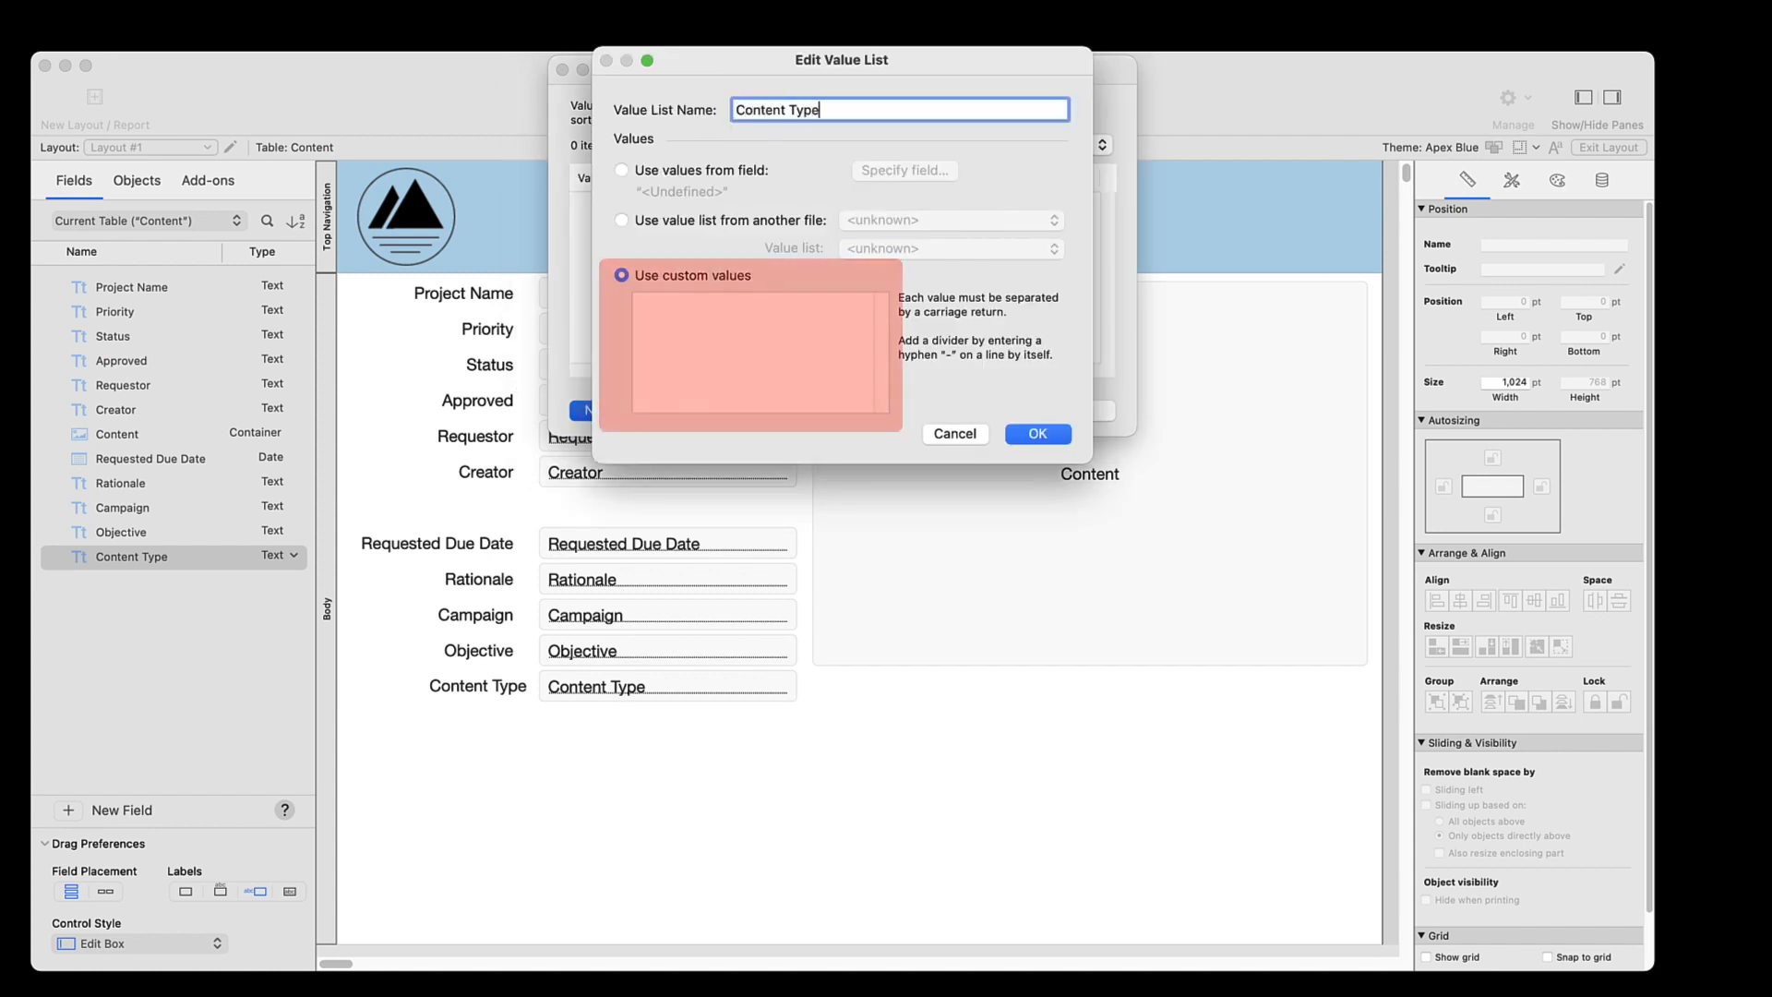
Give the Content Type value list the custom values PDF, Images, Video, Audio and Text File, and save it
{"action": "left_click", "coordinate": [653, 324]}
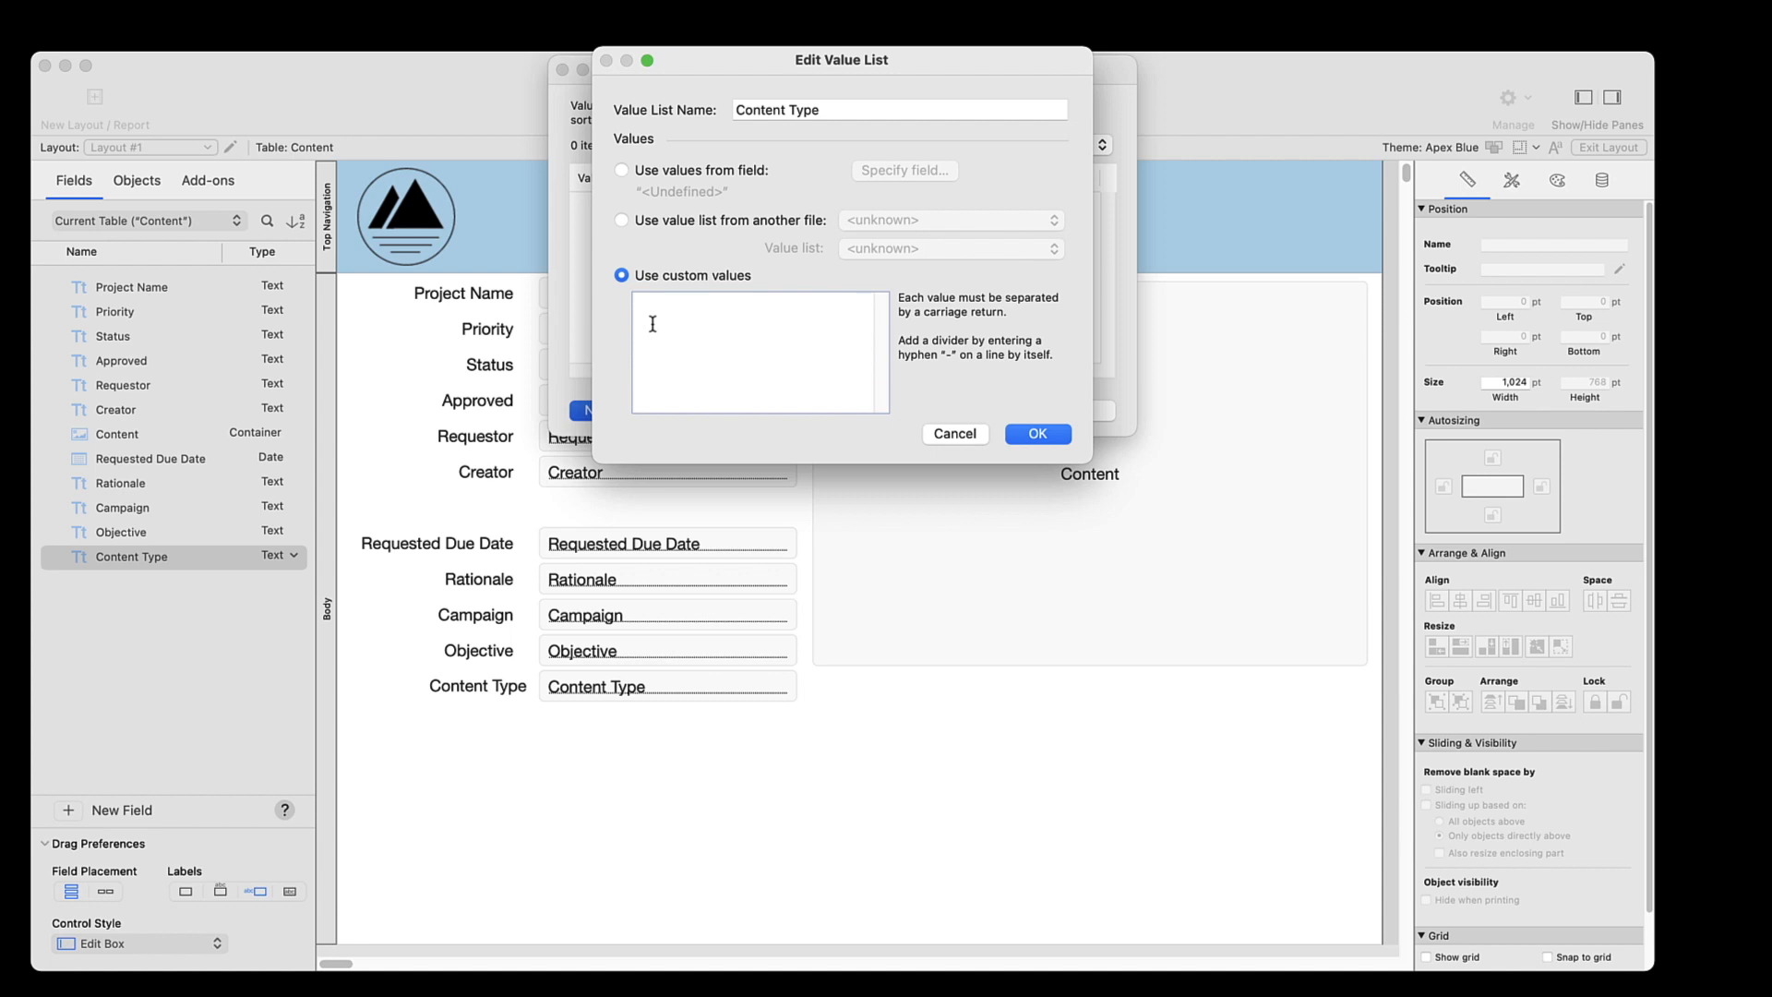
{"action": "type", "text": "PDF "}
{"action": "type", "text": "Images "}
{"action": "type", "text": "Video "}
{"action": "type", "text": "Audio "}
{"action": "type", "text": "Text File"}
{"action": "left_click", "coordinate": [1018, 434]}
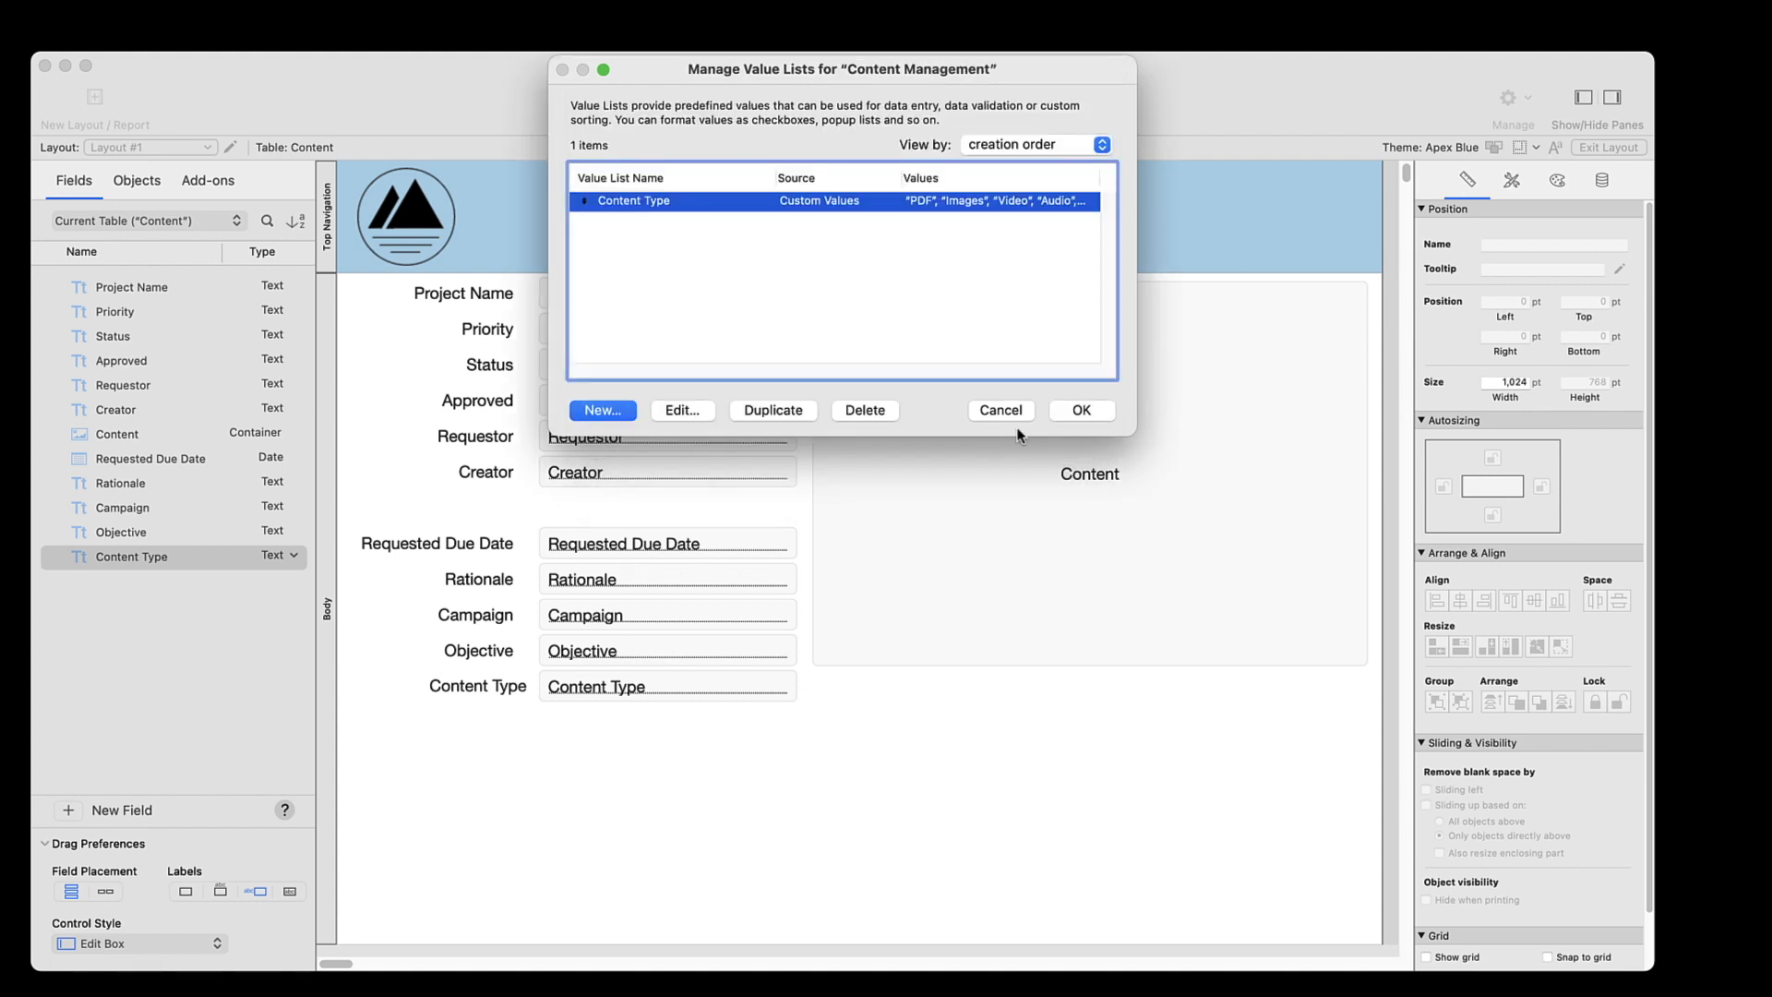
{"action": "left_click", "coordinate": [1068, 412]}
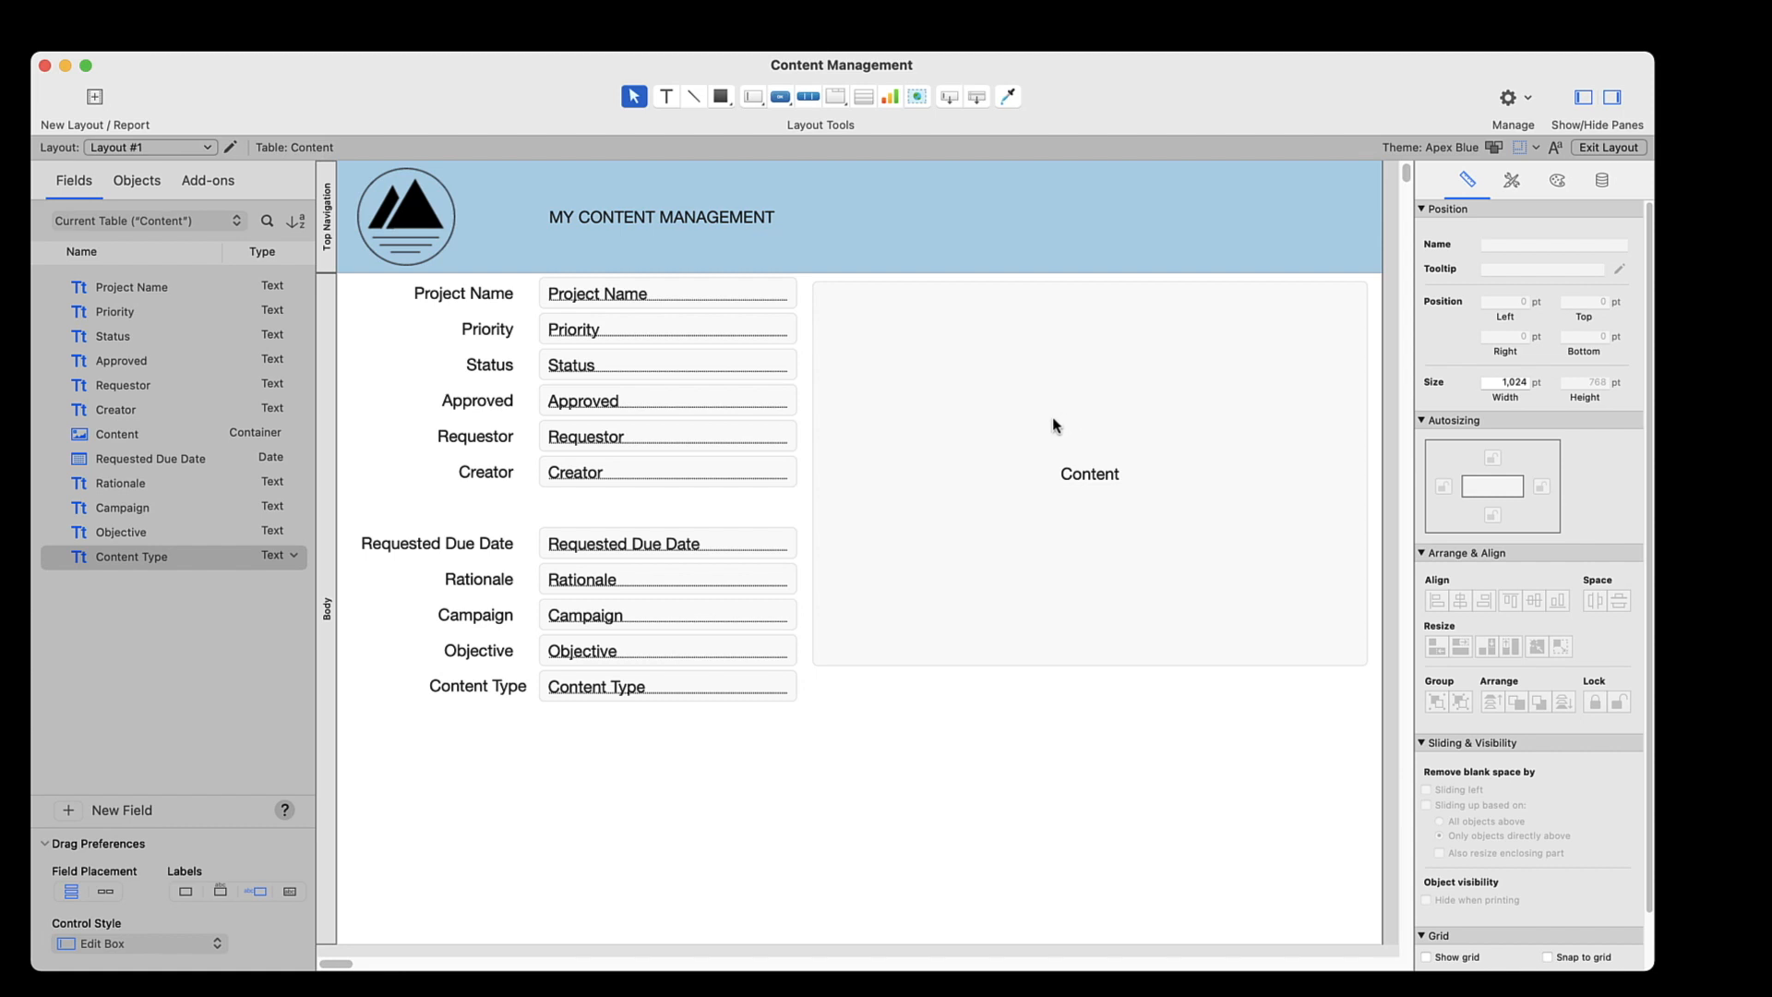
Format the Content Type field as a drop-down list using the Content Type values with an arrow to show the list, and save the layout
{"action": "left_click", "coordinate": [745, 693]}
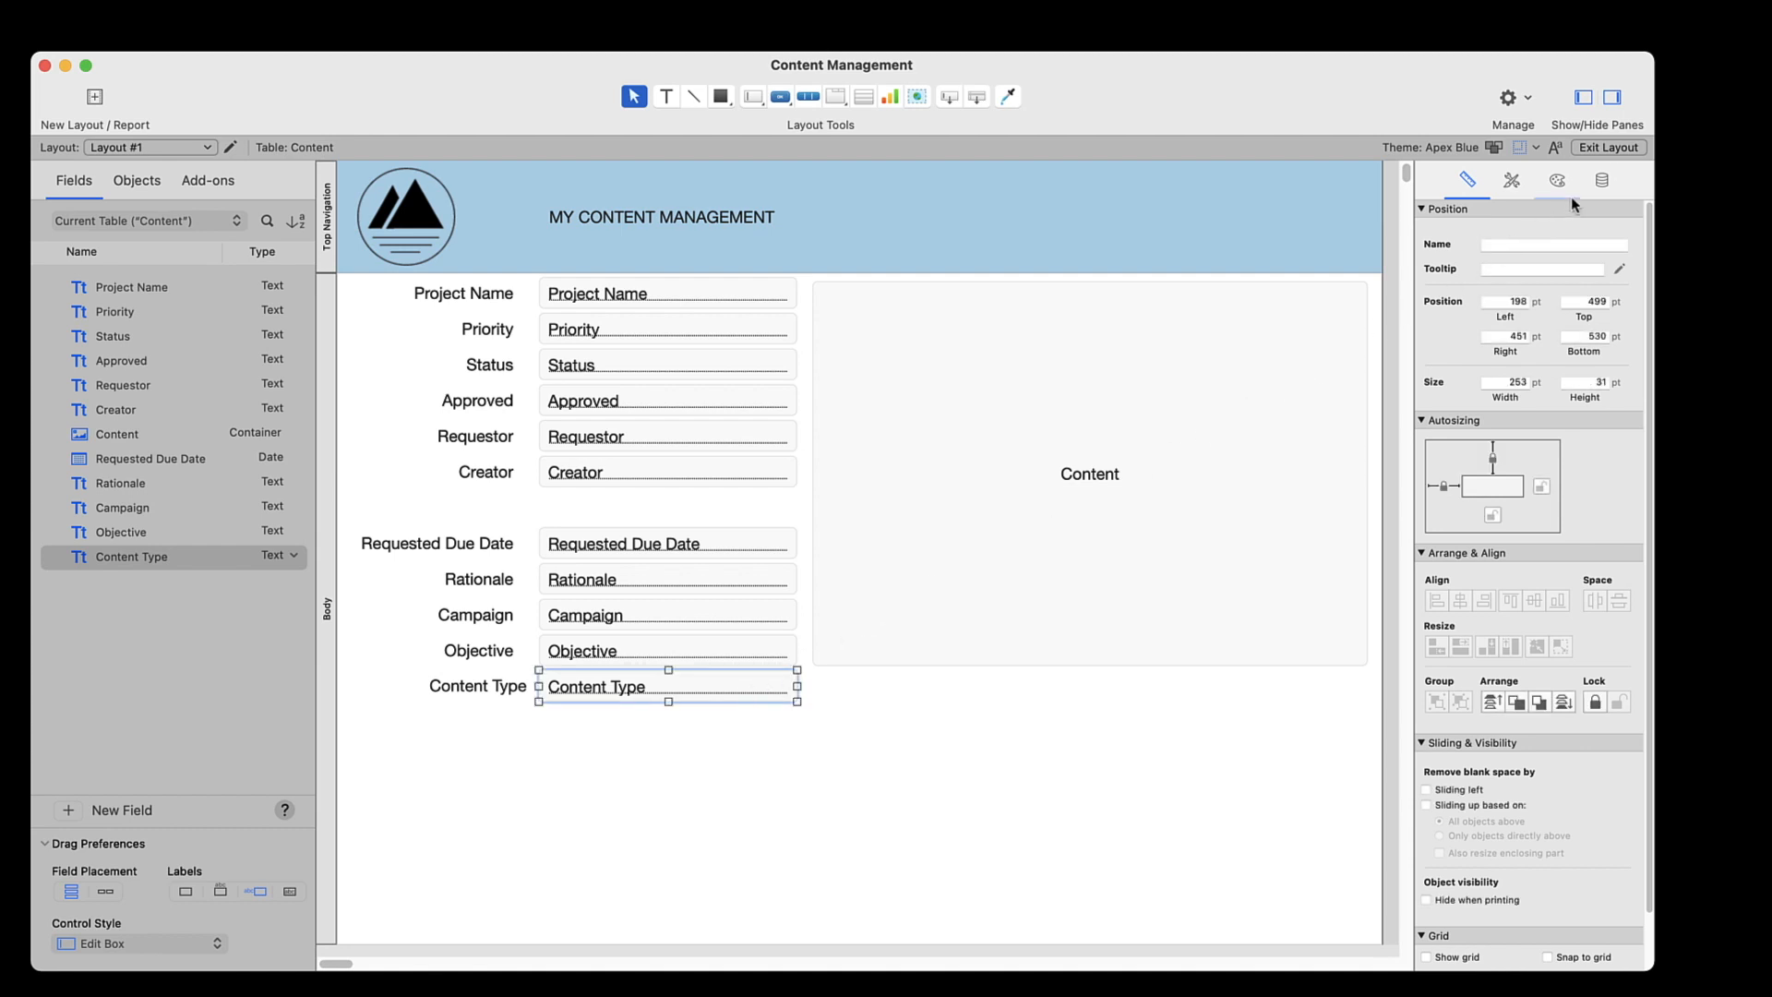
{"action": "left_click", "coordinate": [1600, 181]}
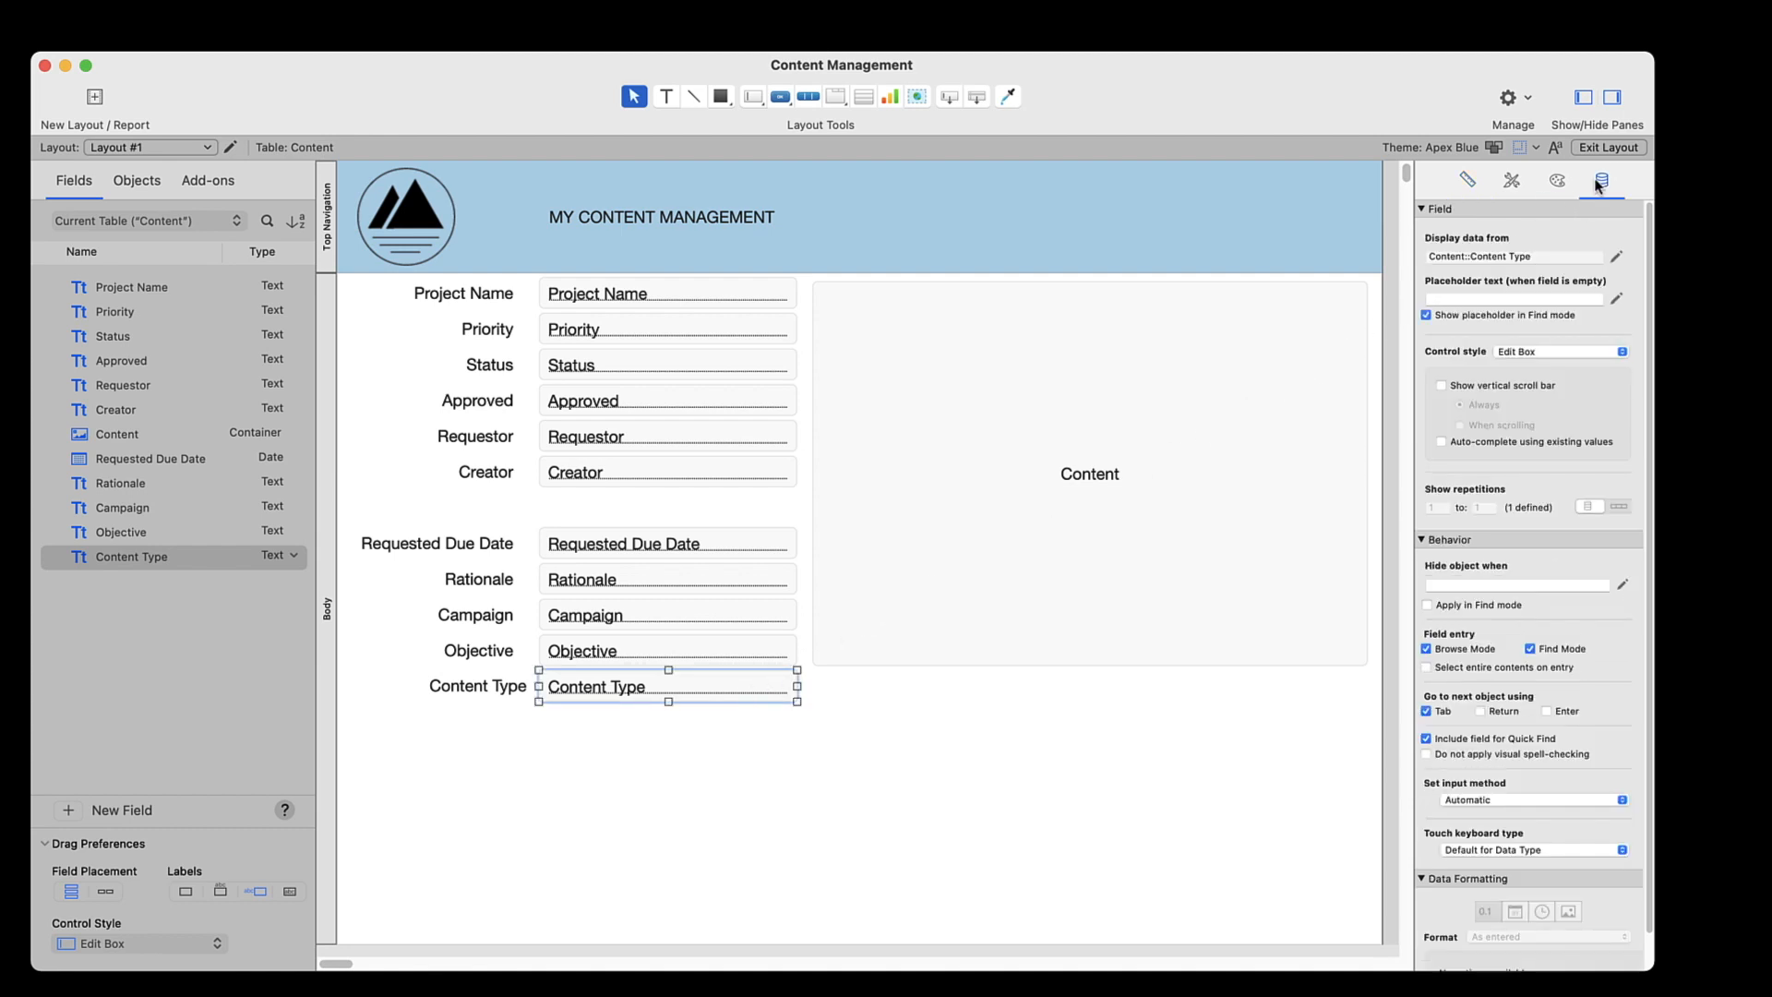
{"action": "left_click", "coordinate": [1563, 353]}
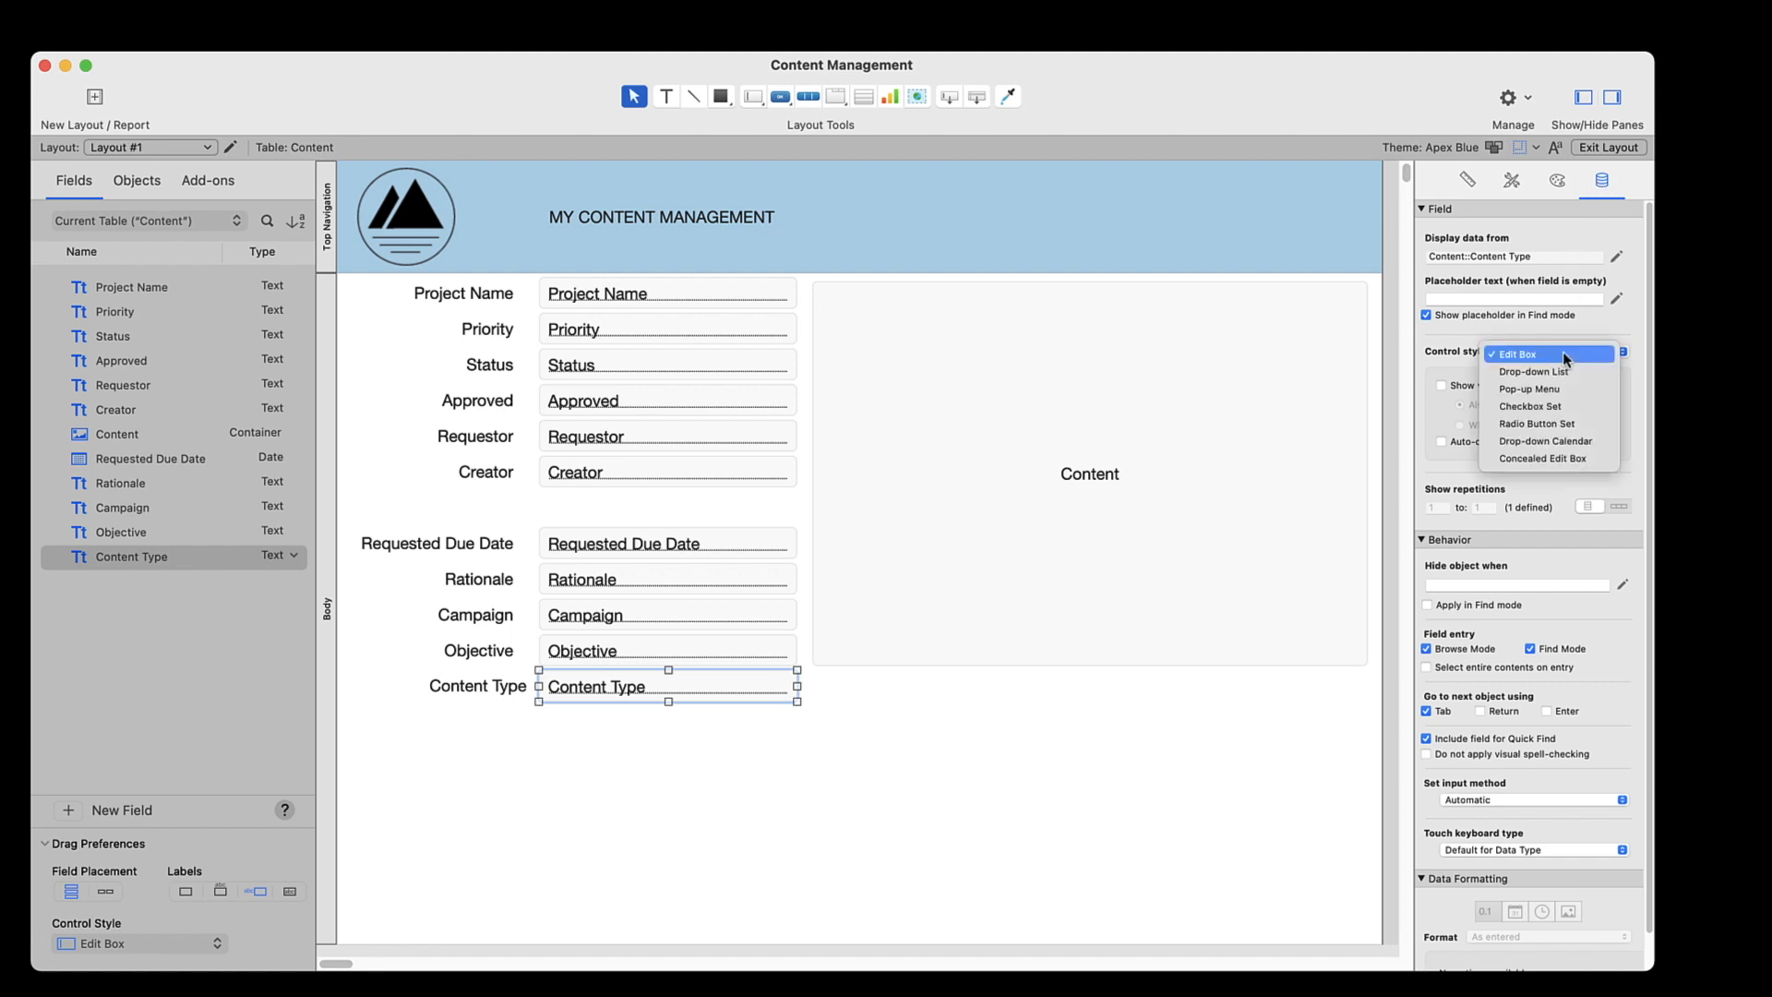
{"action": "left_click", "coordinate": [1560, 368]}
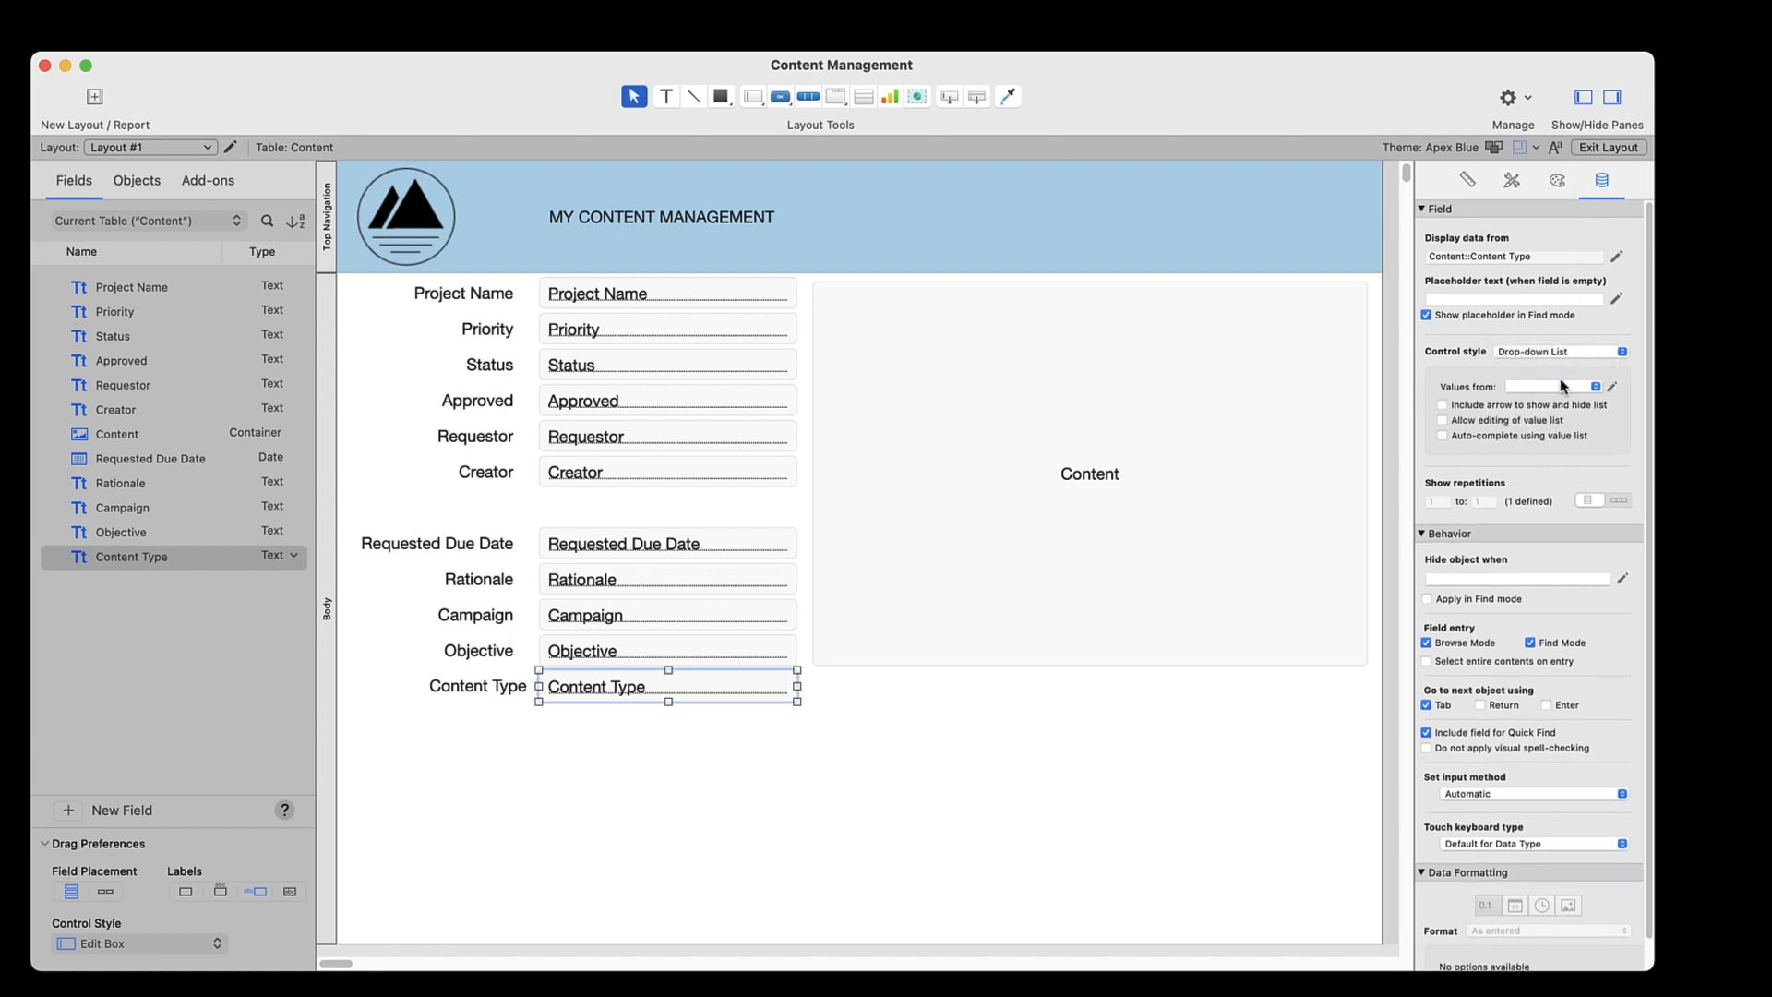
{"action": "left_click", "coordinate": [1574, 386]}
{"action": "left_click", "coordinate": [1551, 391]}
{"action": "left_click", "coordinate": [1444, 408]}
{"action": "left_click", "coordinate": [1607, 146]}
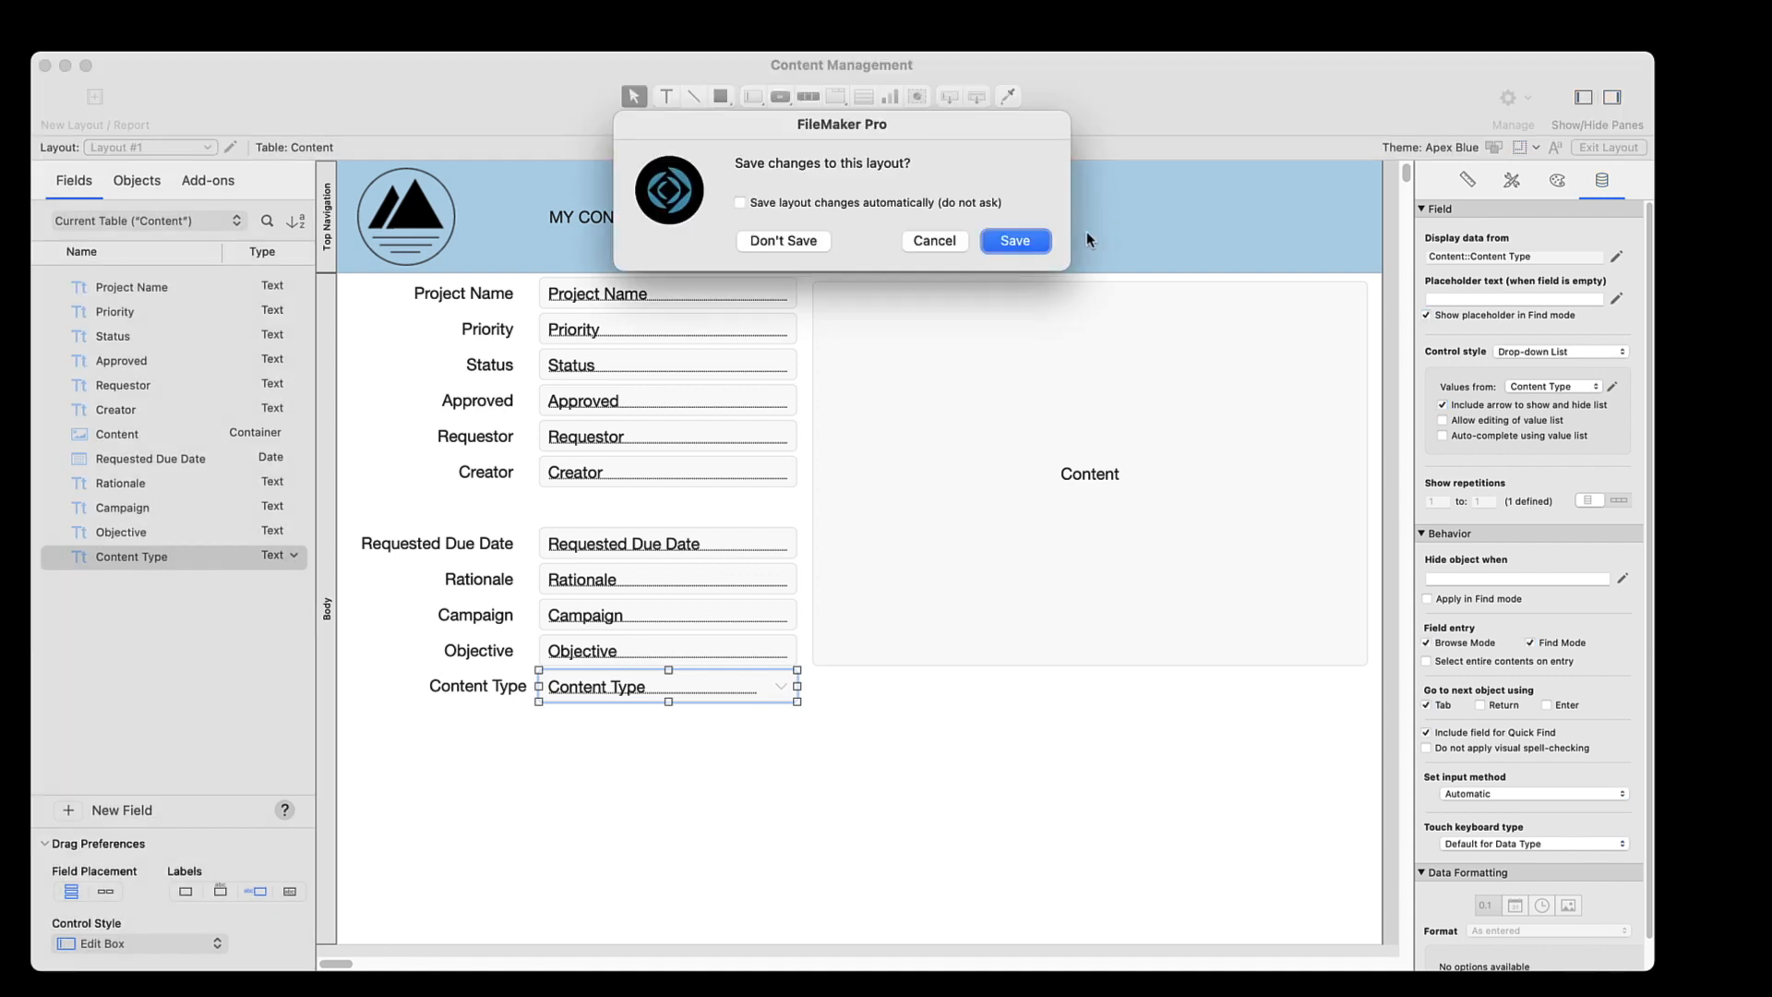
{"action": "left_click", "coordinate": [1017, 242]}
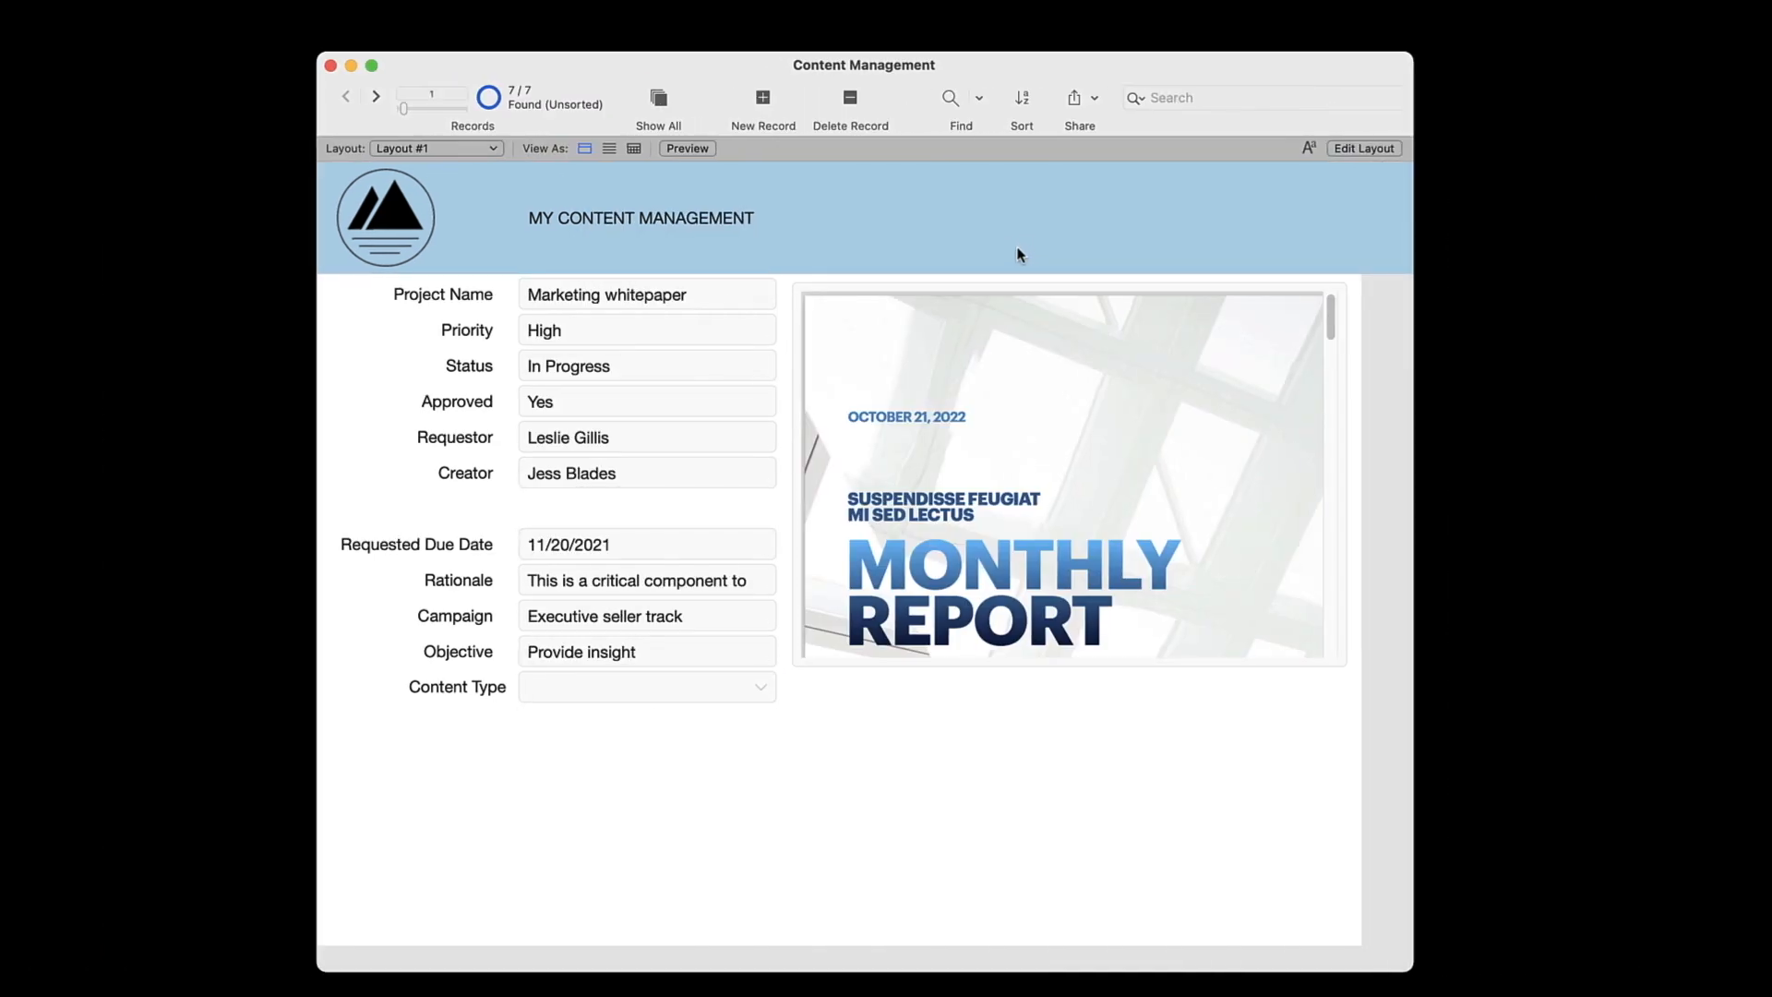
Set the first record's Content Type to PDF and commit the record
{"action": "left_click", "coordinate": [763, 692]}
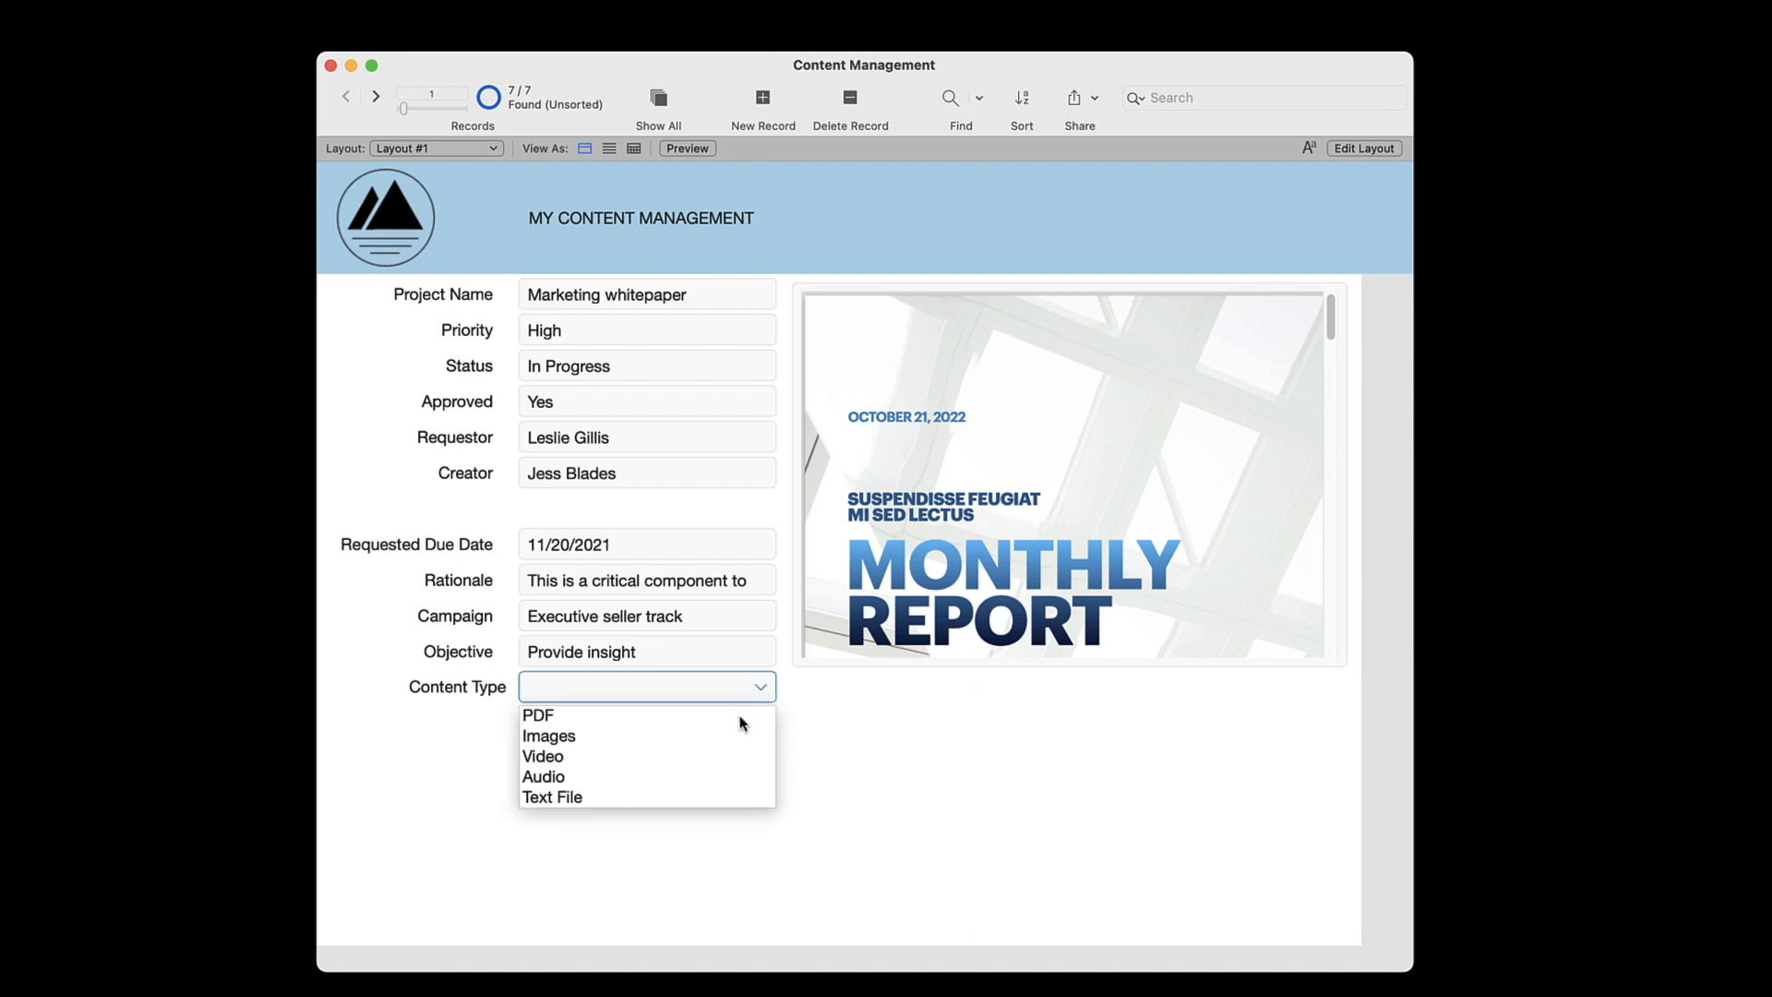
{"action": "left_click", "coordinate": [744, 718]}
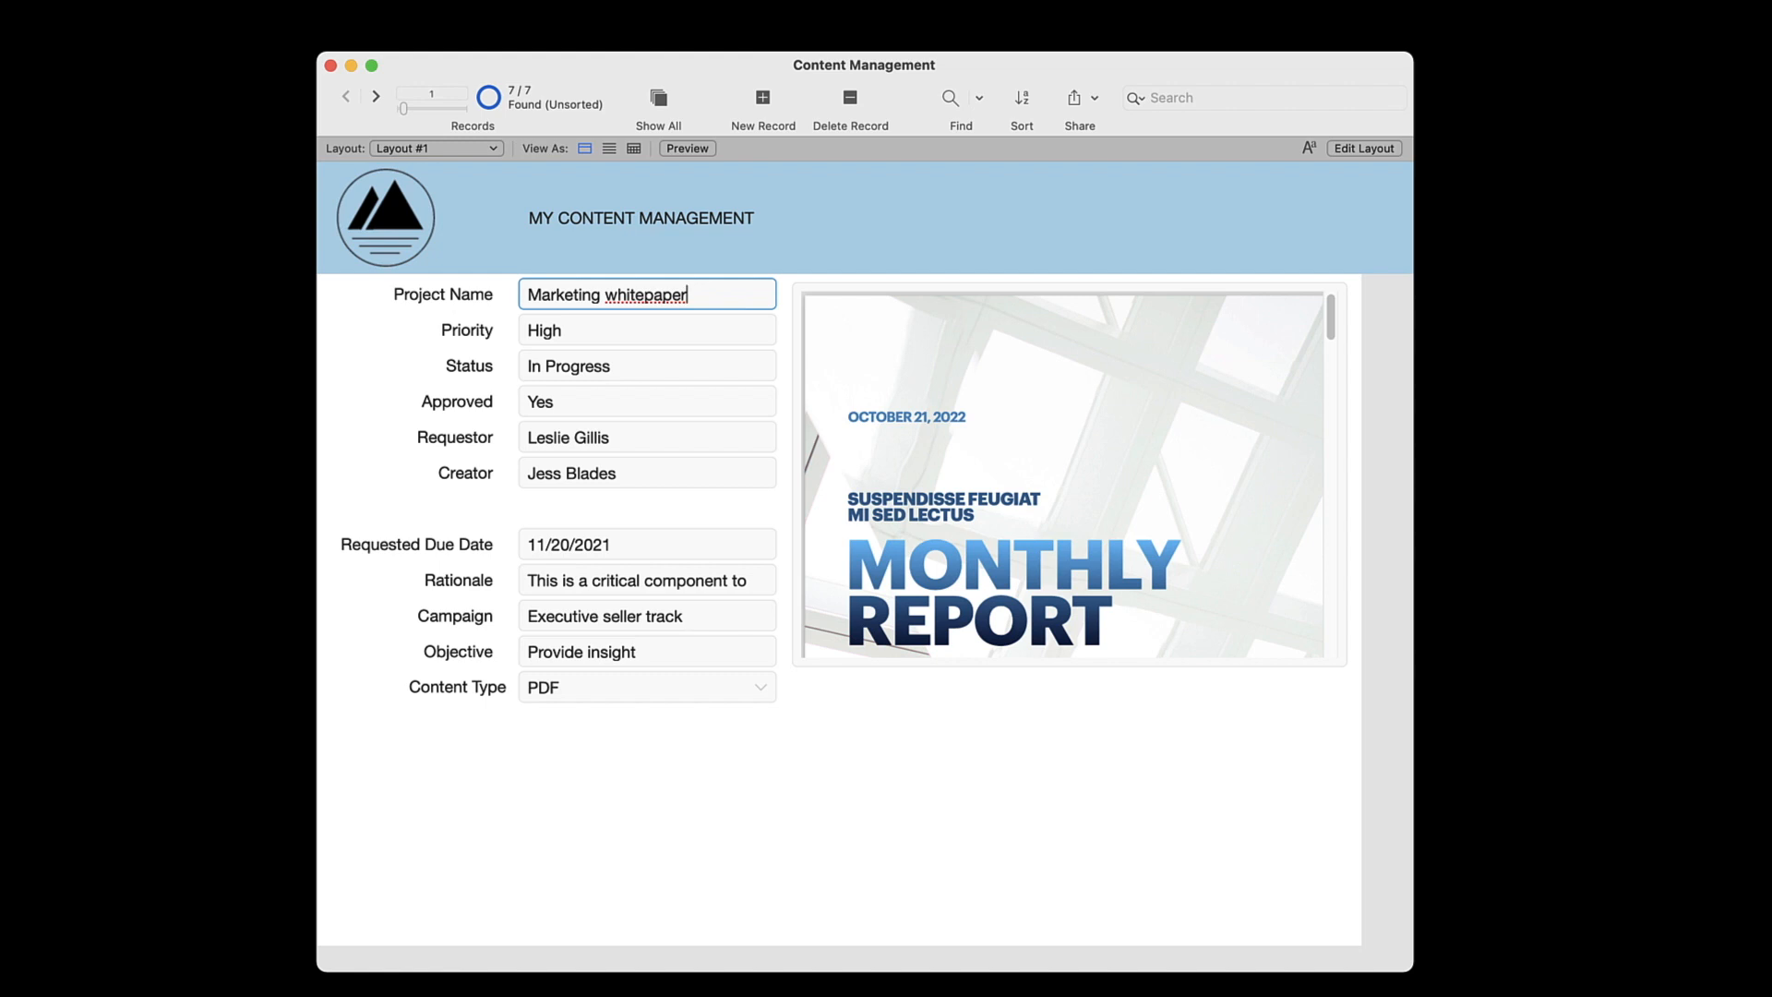
{"action": "left_click", "coordinate": [778, 250]}
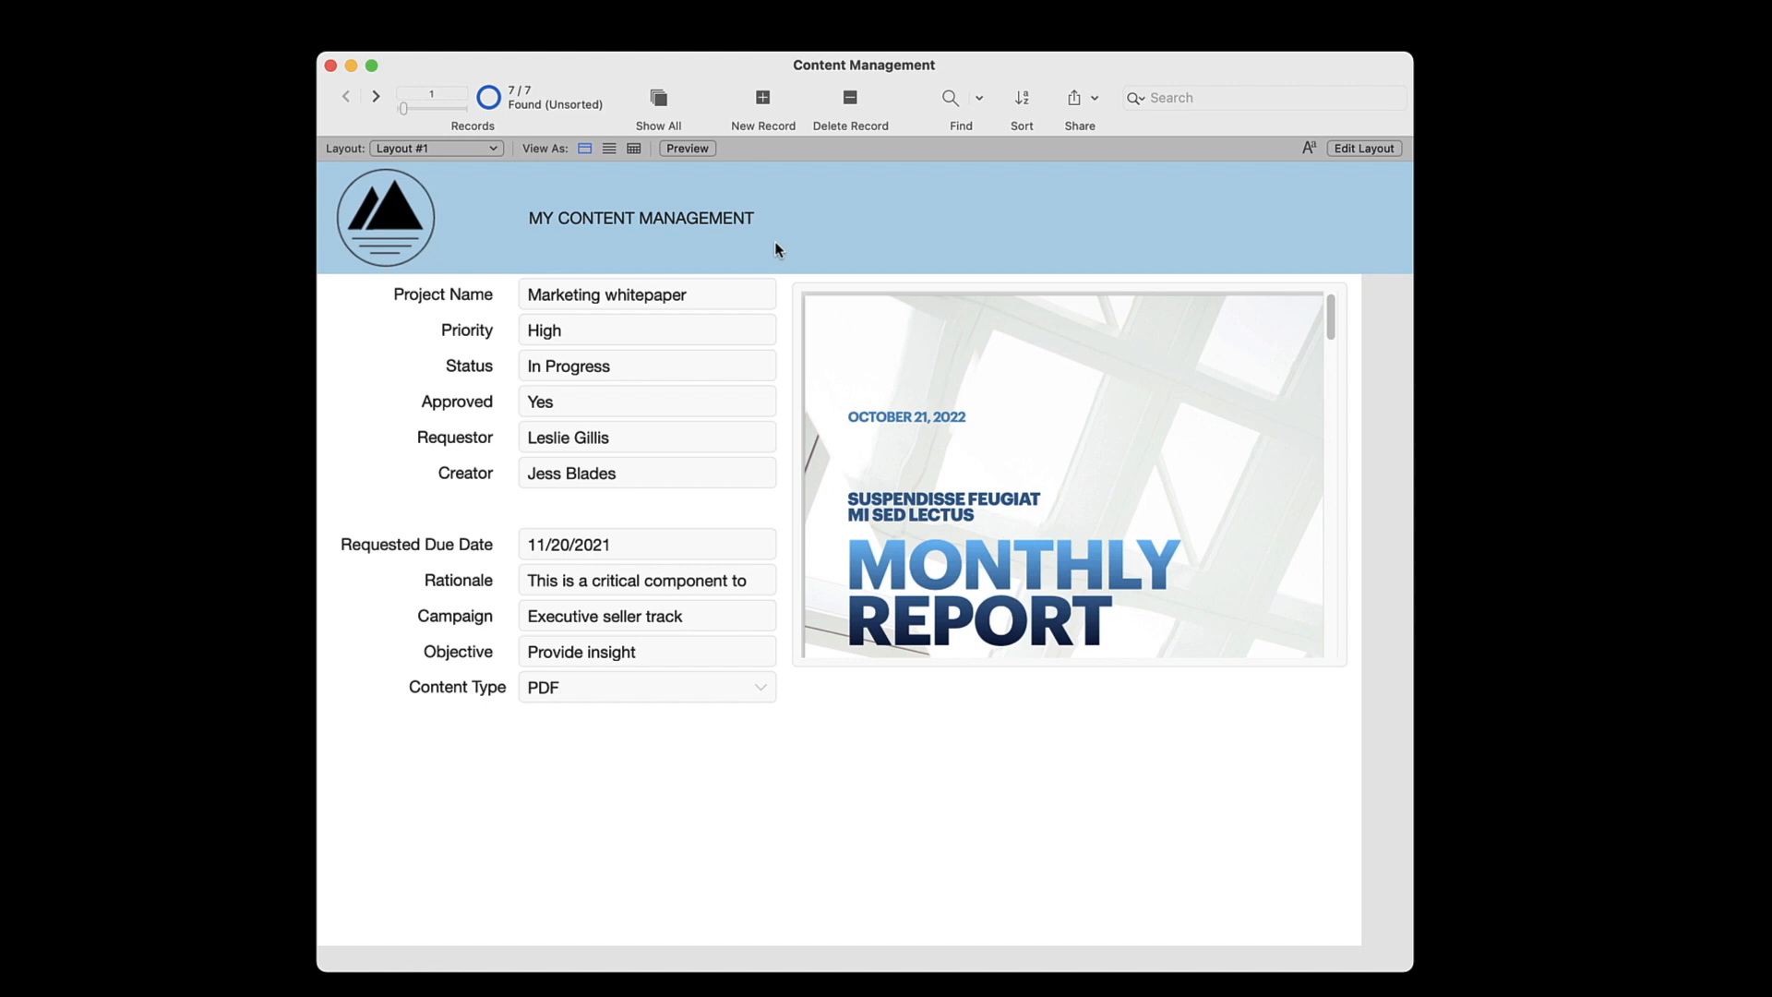
Edit the layout to shrink the Content container and move it into the empty area below the Content Type field
{"action": "key", "text": "super+l"}
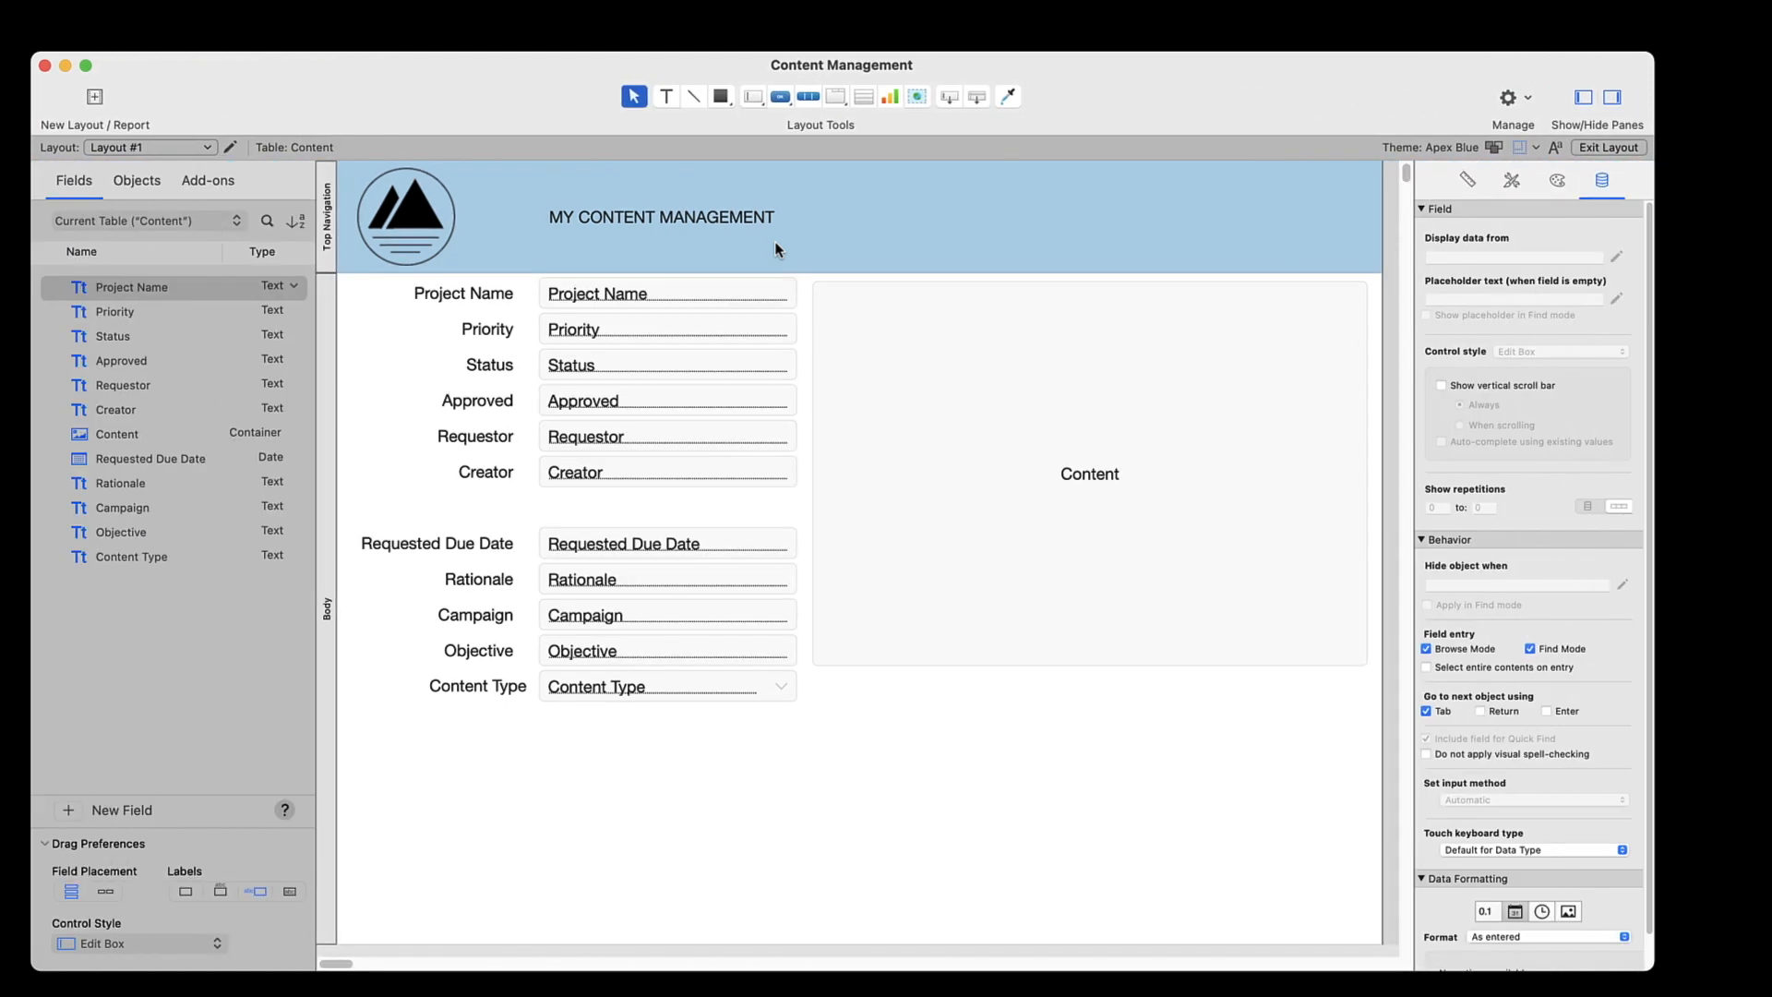
{"action": "left_click", "coordinate": [920, 441]}
{"action": "left_click_drag", "start_coordinate": [1367, 282], "coordinate": [1019, 561]}
{"action": "left_click_drag", "start_coordinate": [953, 612], "coordinate": [506, 862]}
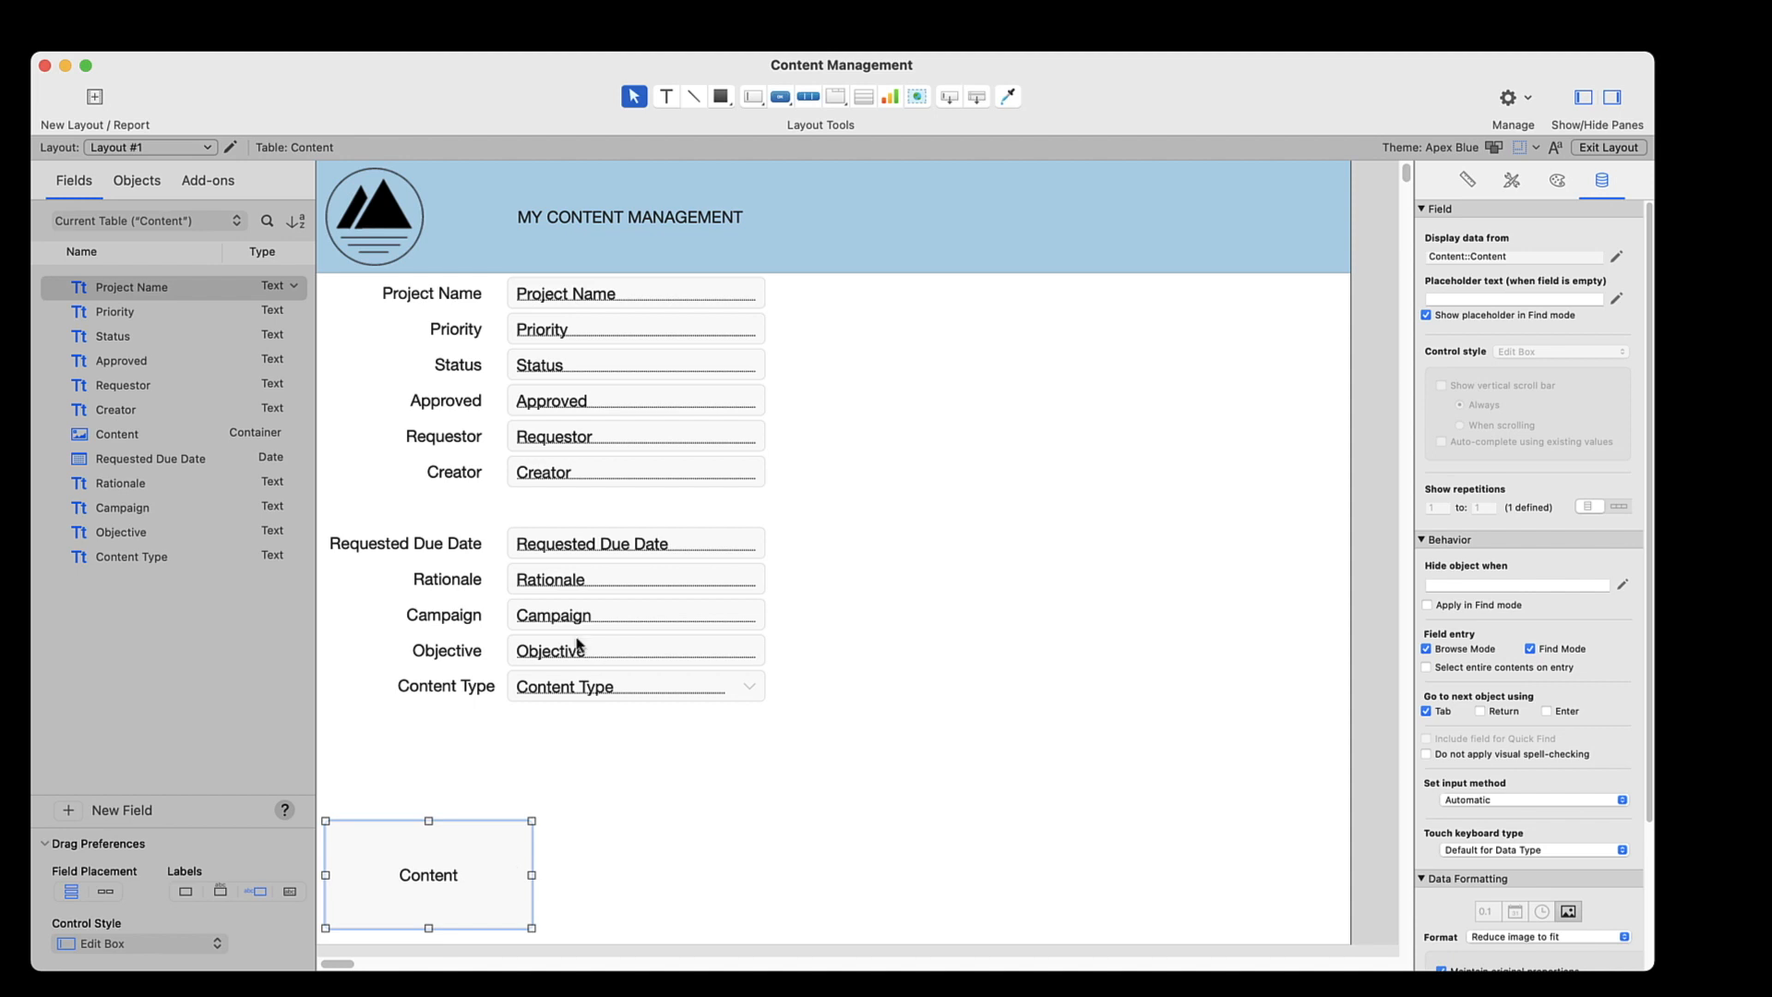
Draw a tab control about 518 by 538 pt in the empty body area beside the fields
{"action": "left_click", "coordinate": [838, 95]}
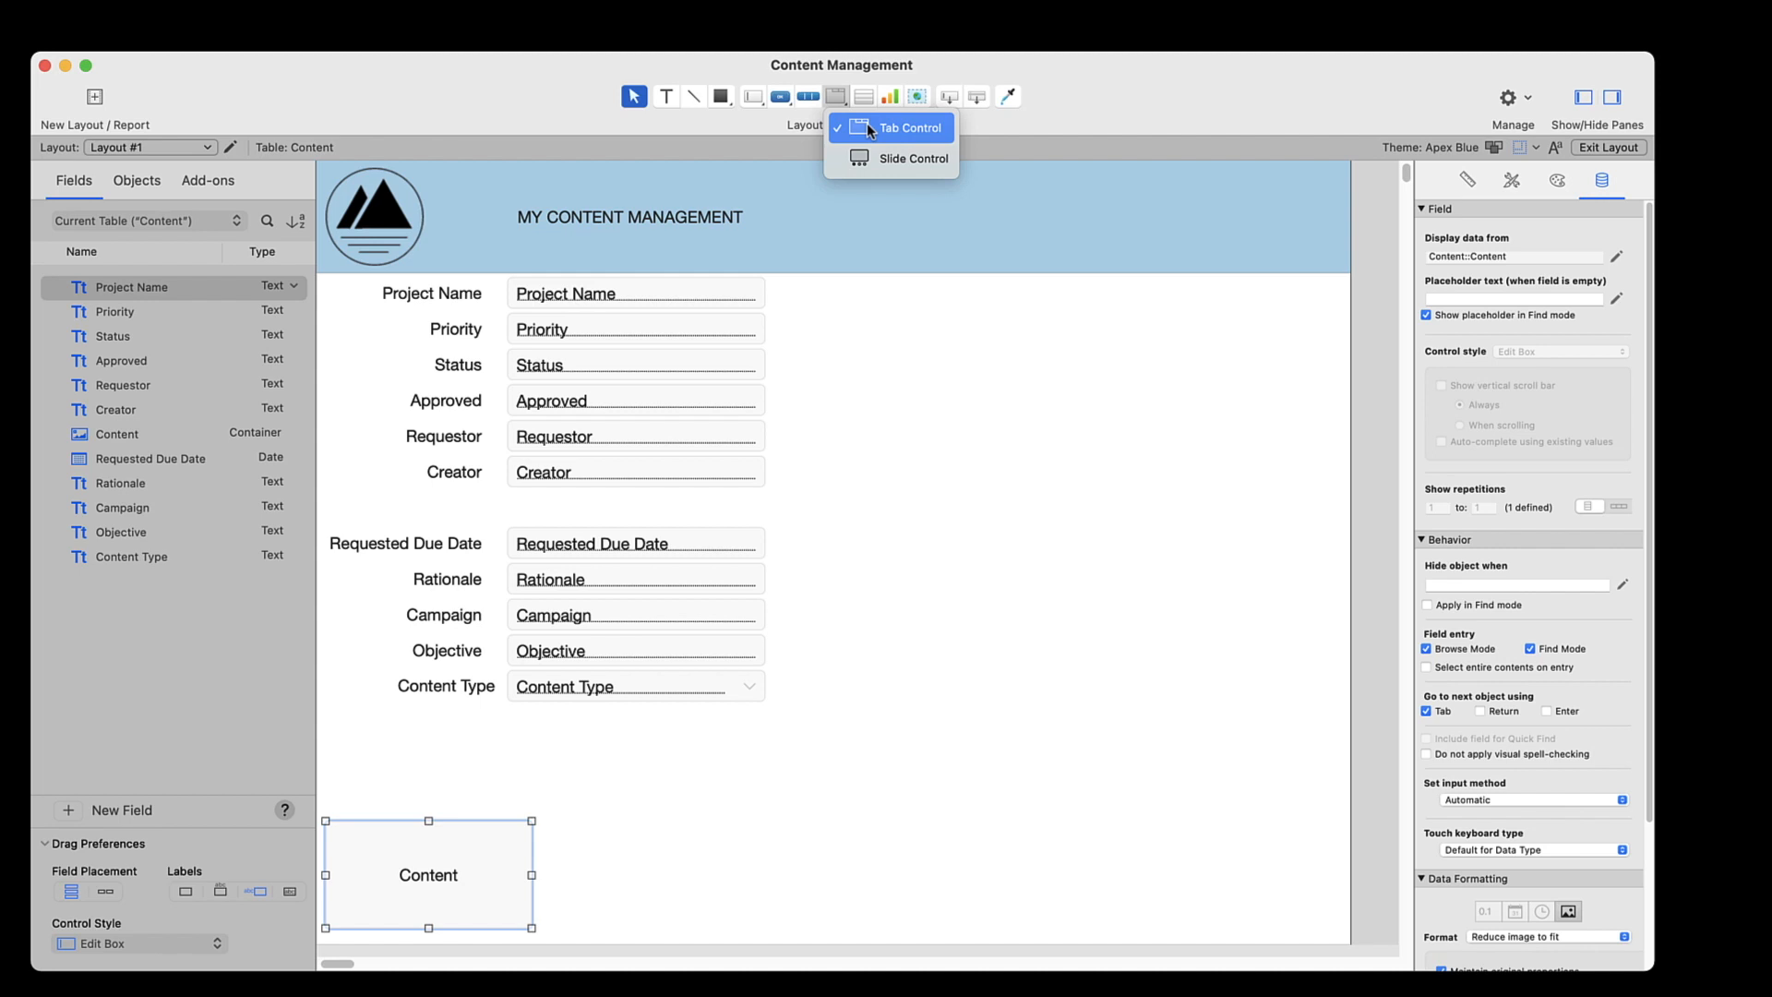
{"action": "left_click", "coordinate": [886, 128]}
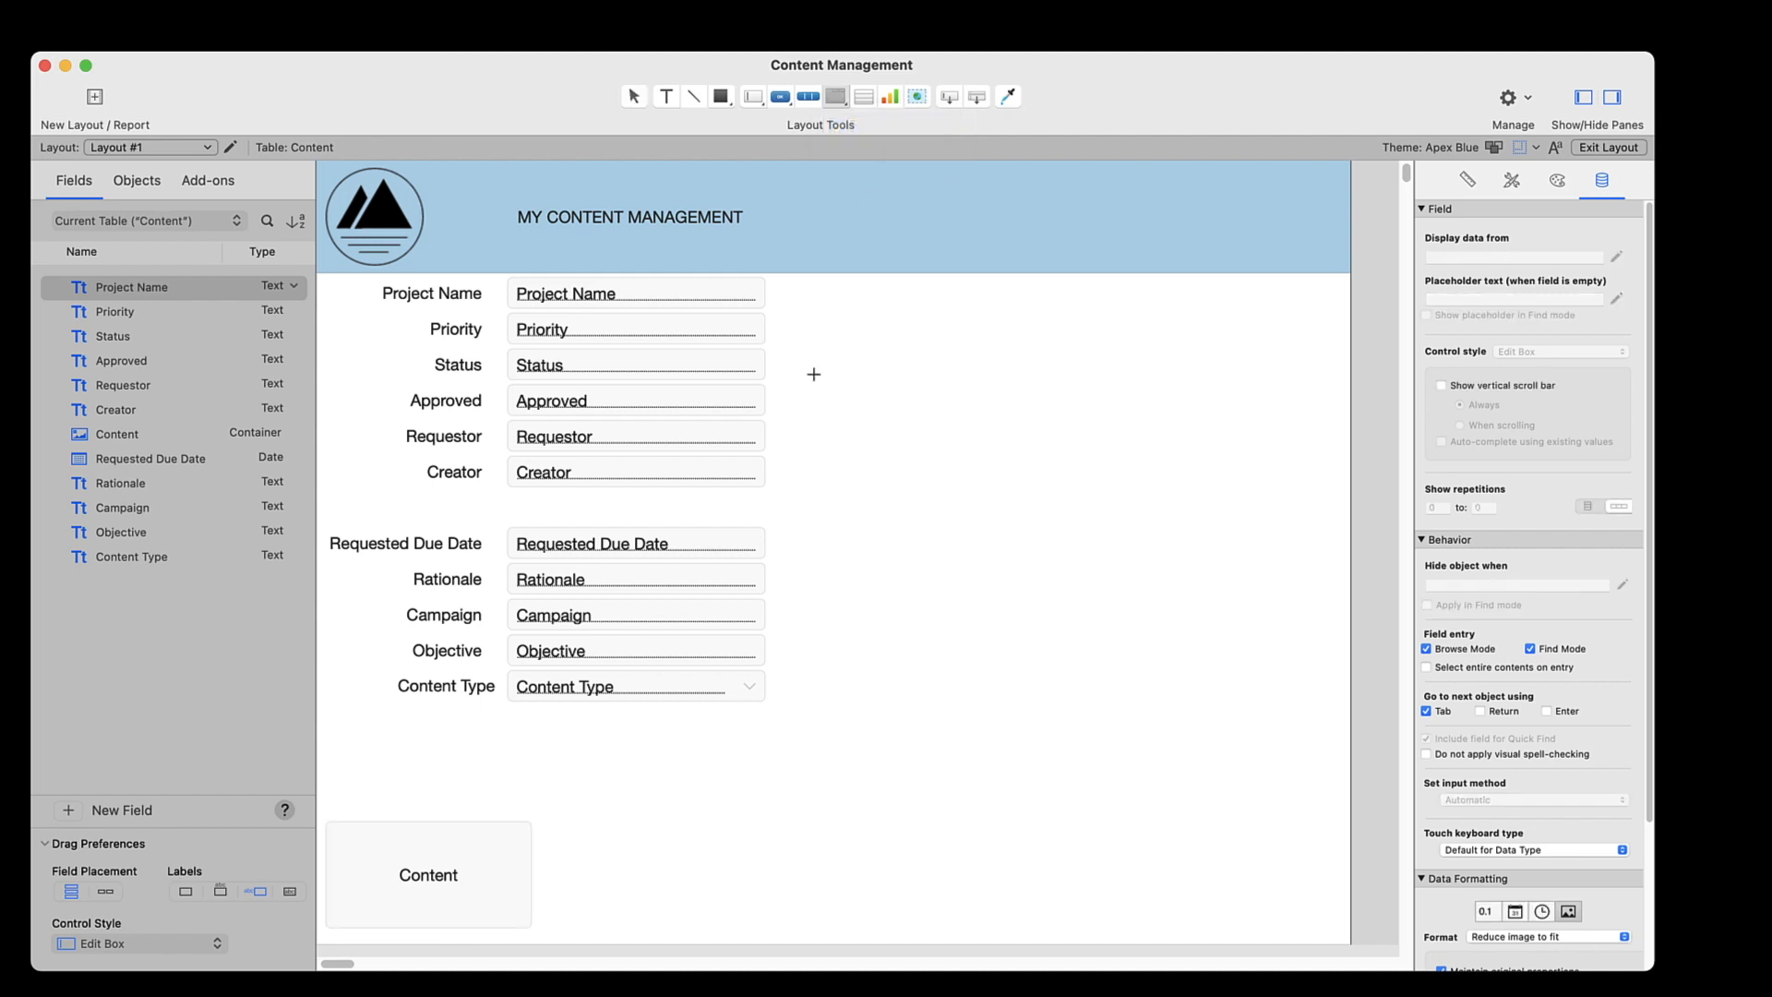
{"action": "left_click_drag", "start_coordinate": [804, 379], "coordinate": [1332, 937]}
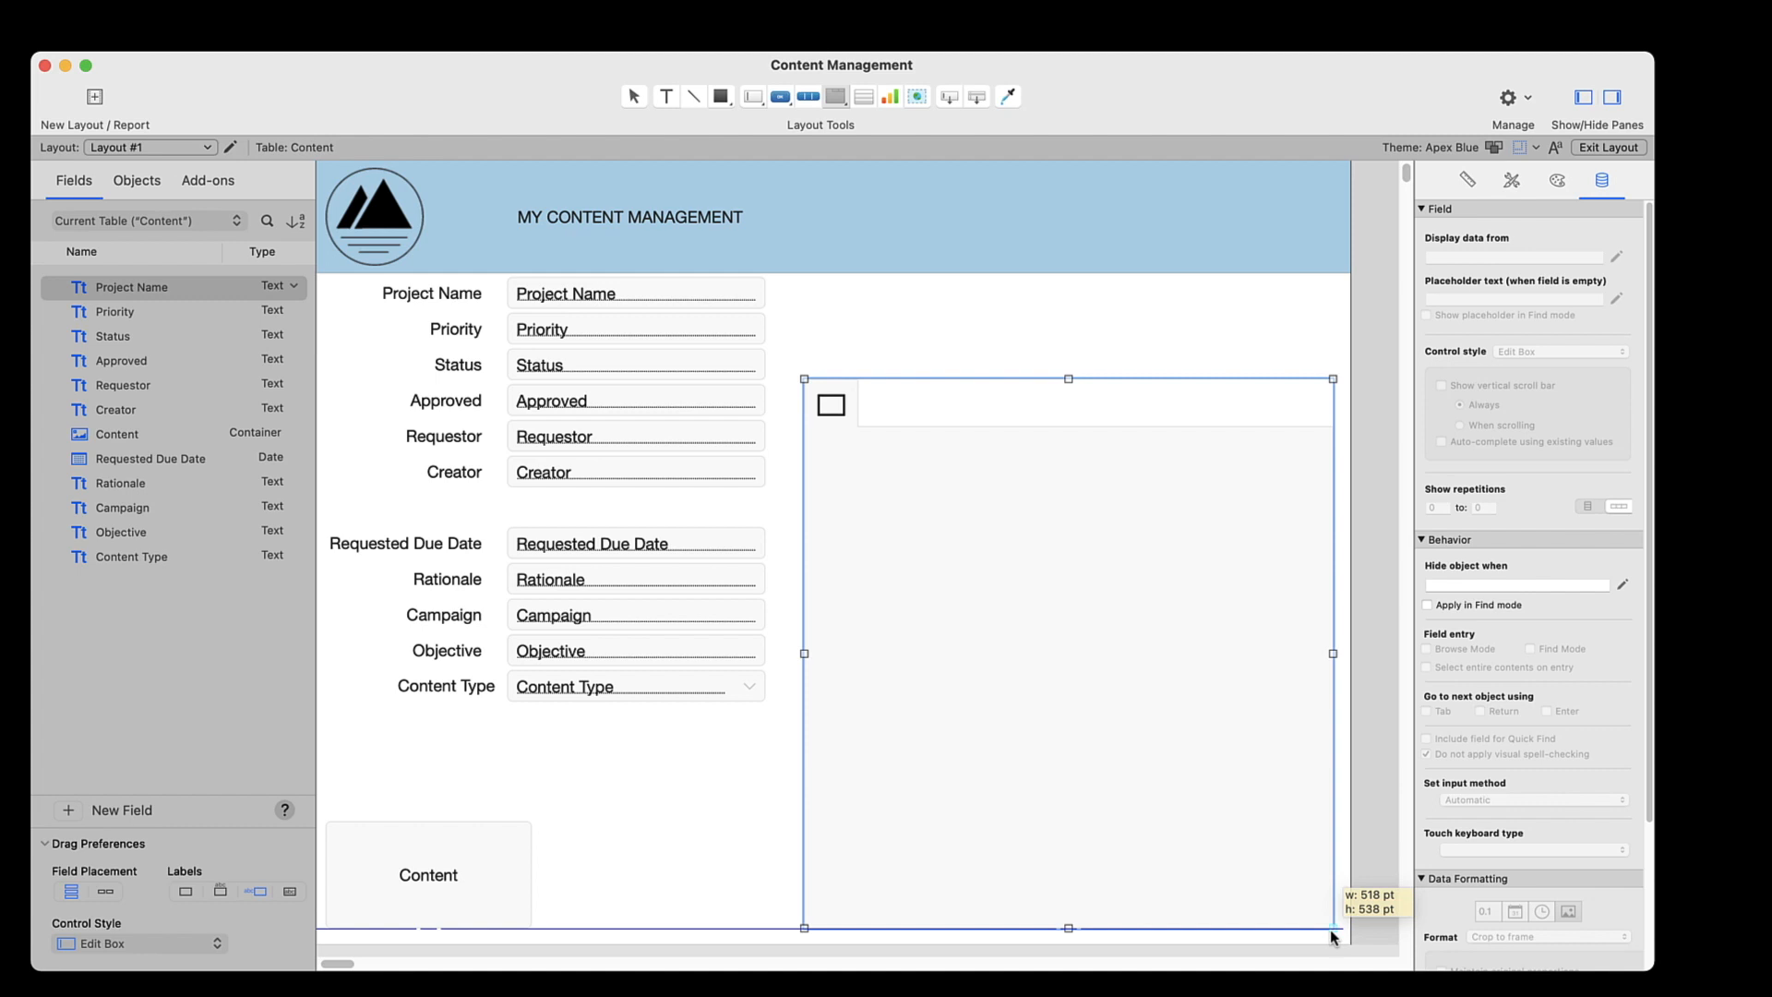
{"action": "left_click_drag", "start_coordinate": [1331, 928], "coordinate": [1331, 928]}
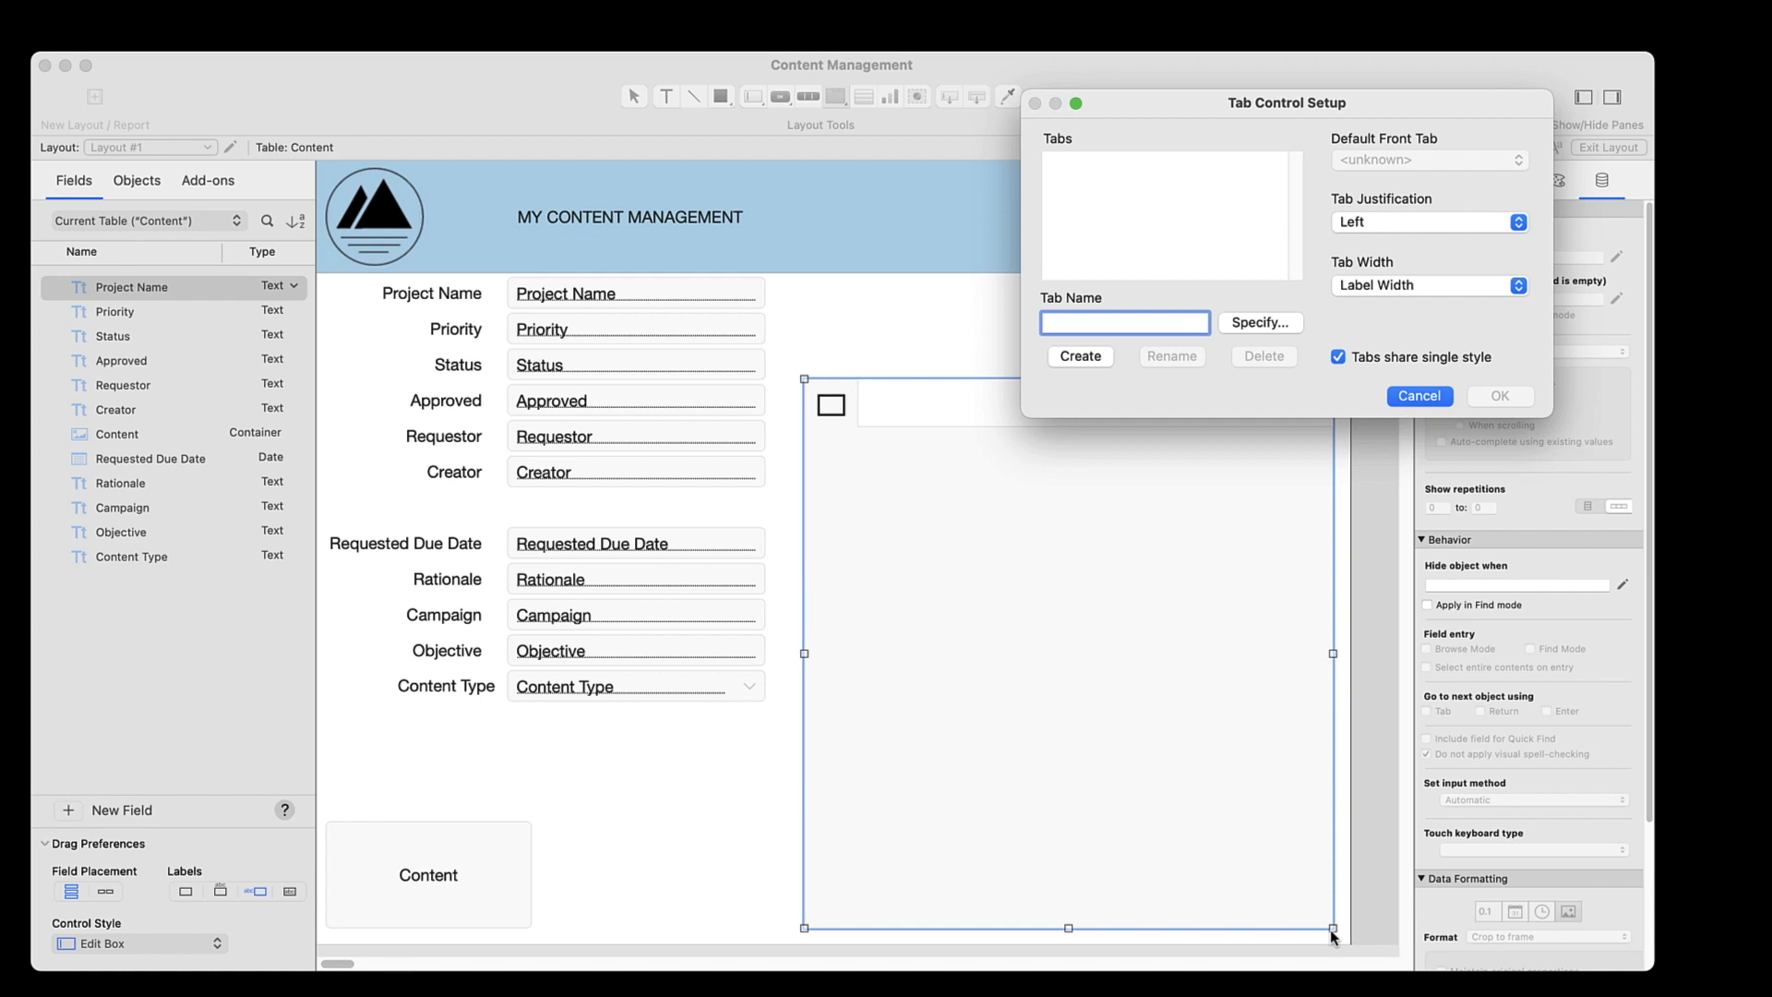
Create three tabs named MAIN, DETAILS and NOTES in the tab control setup
{"action": "type", "text": "MAIN"}
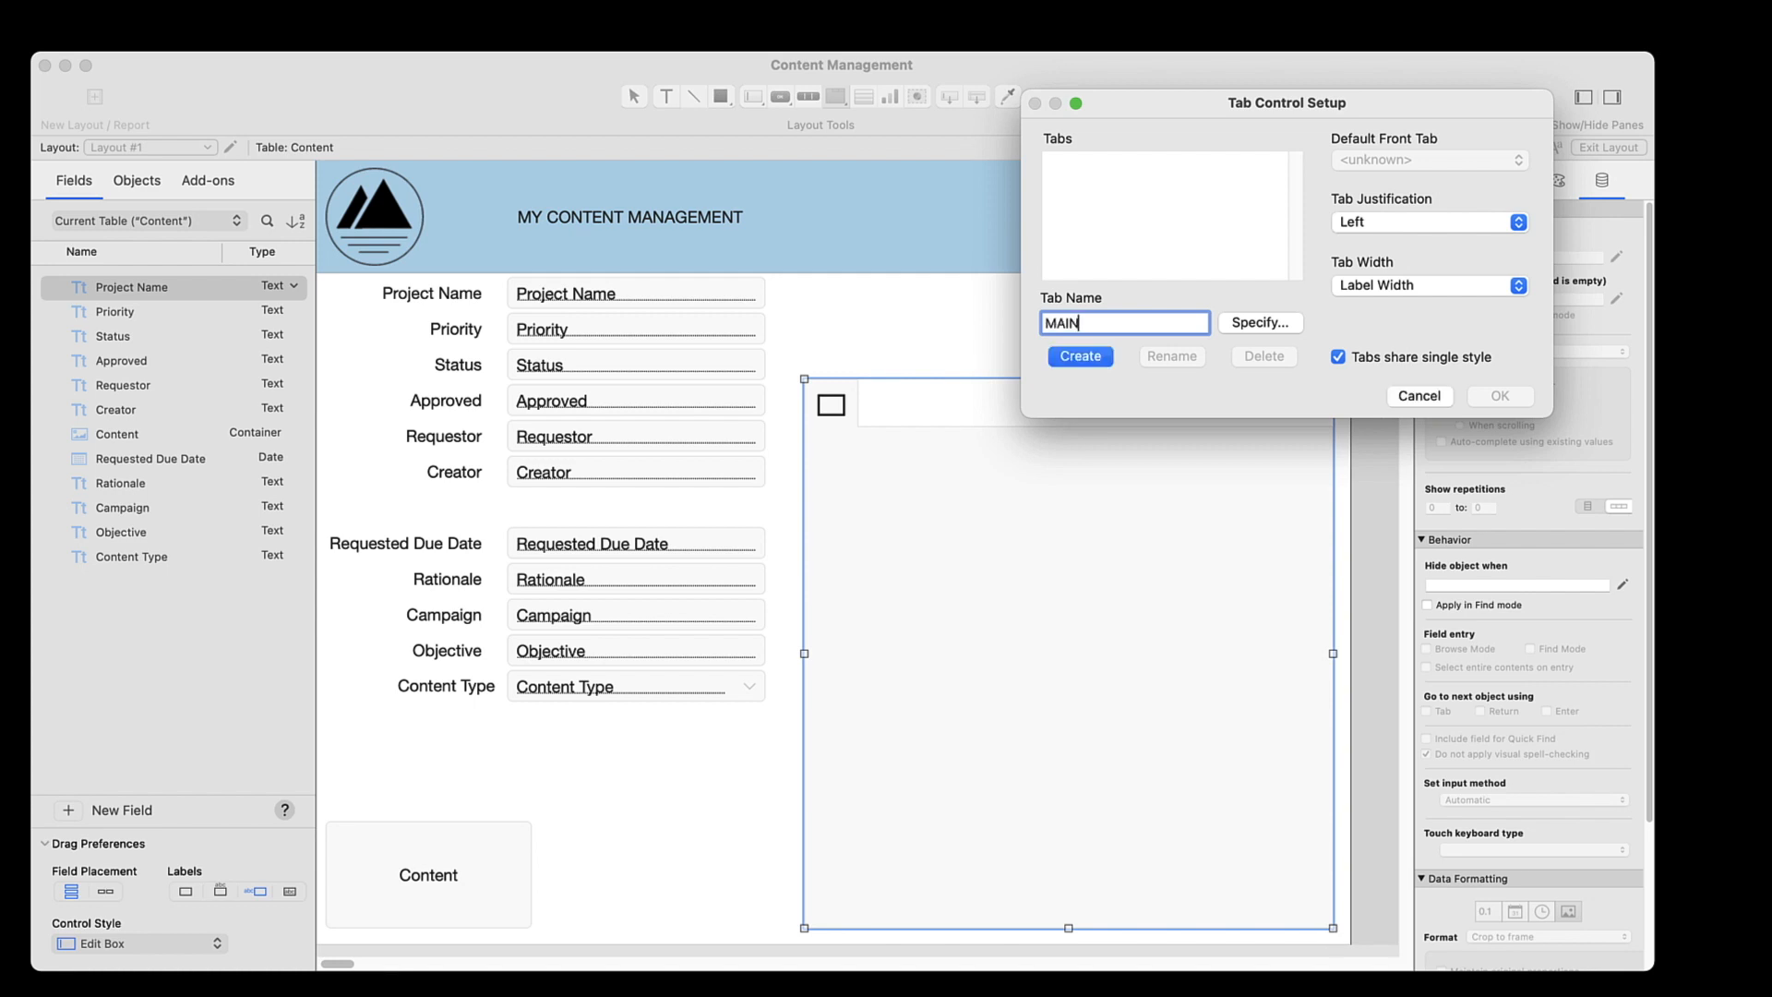
{"action": "key", "text": "Return"}
{"action": "type", "text": "DETAILS"}
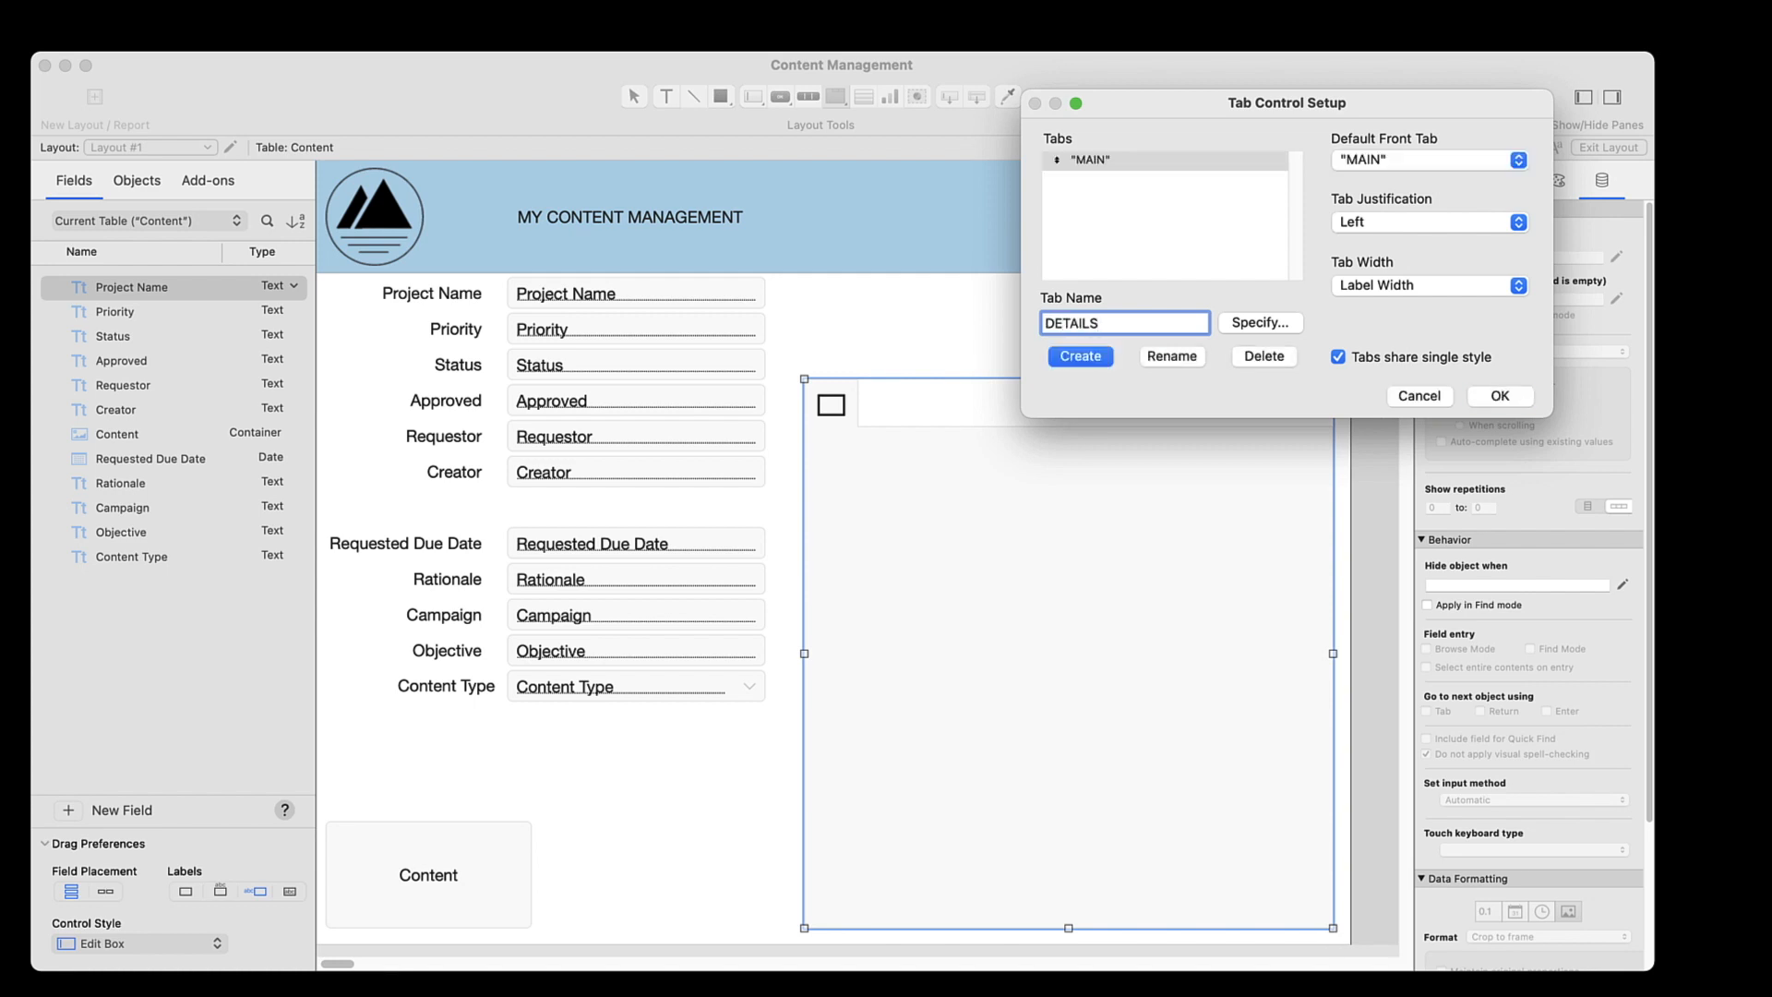
{"action": "key", "text": "Return"}
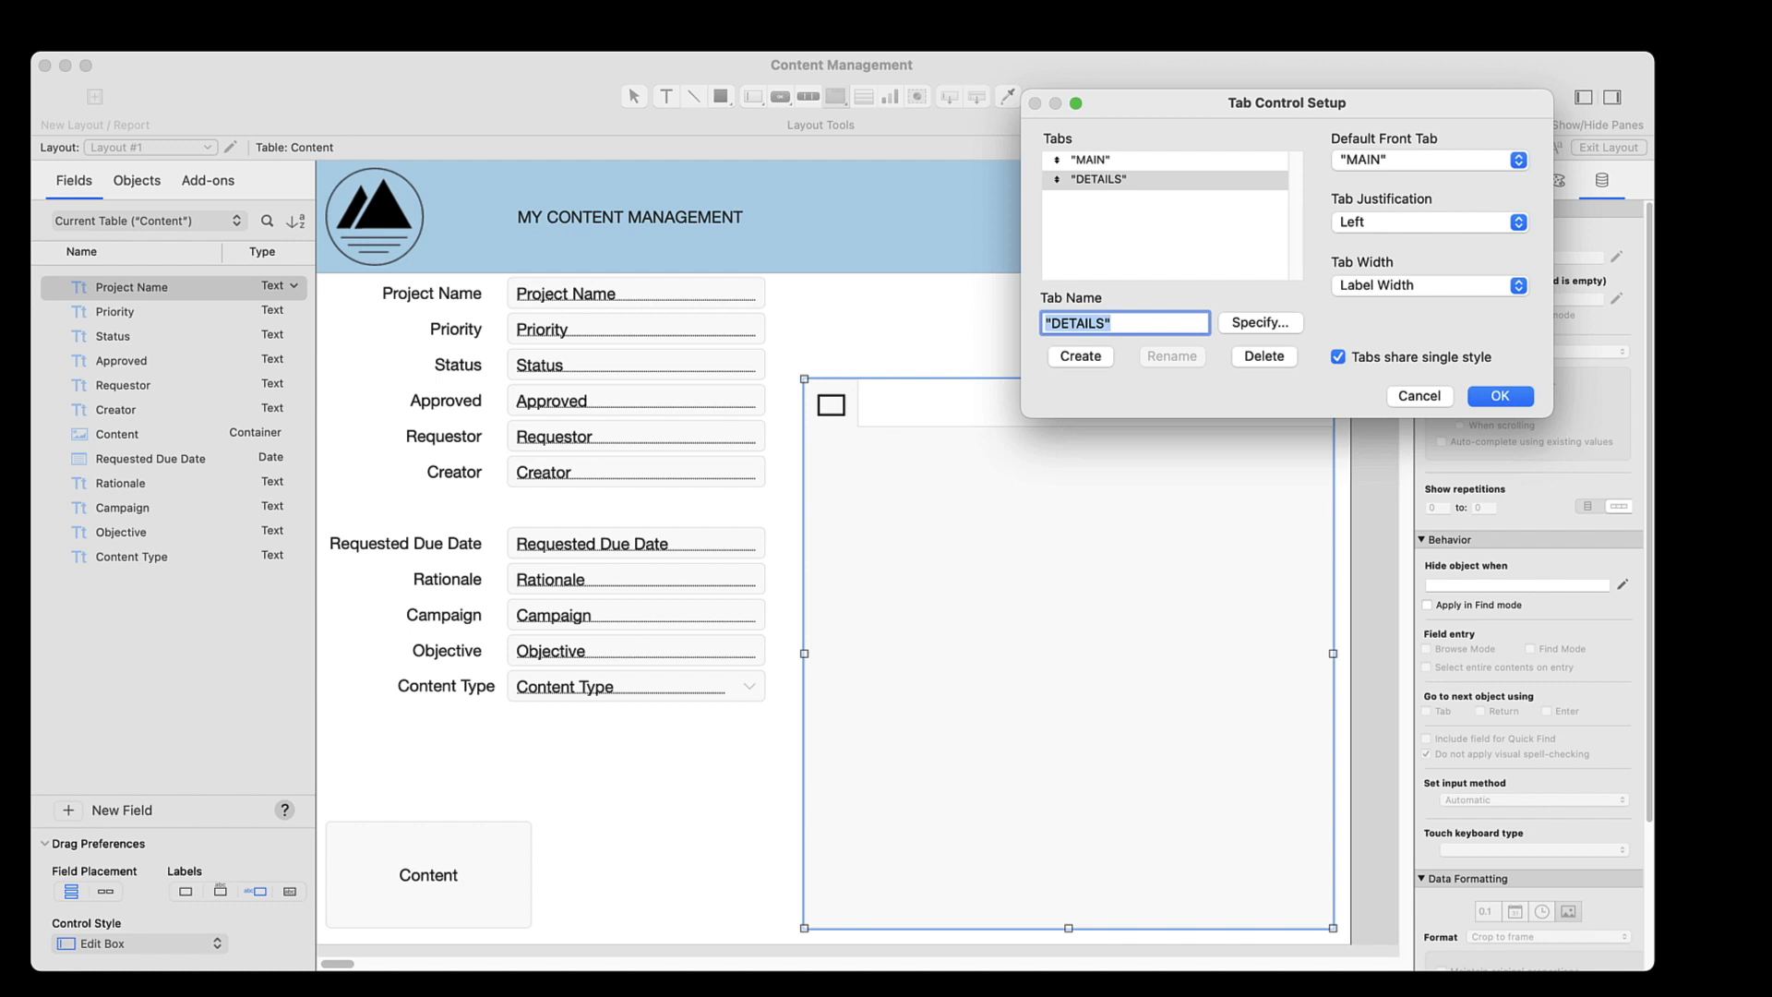
{"action": "type", "text": "NOTES"}
{"action": "key", "text": "Return"}
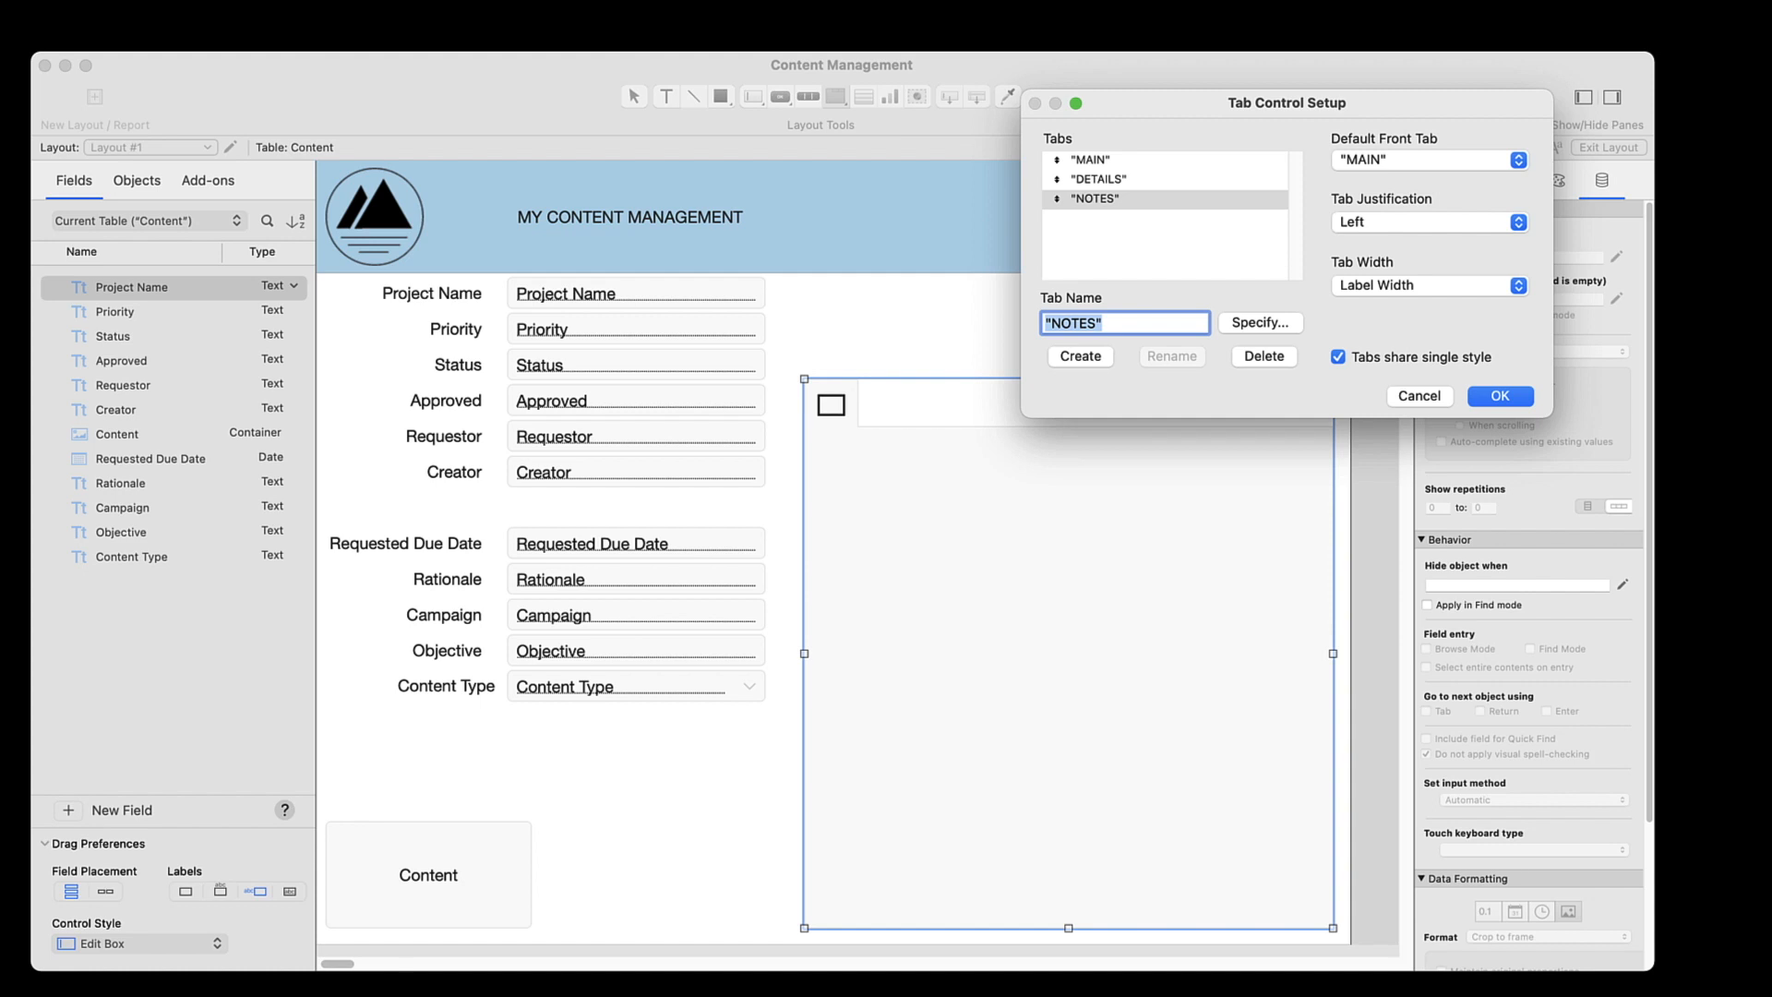
{"action": "left_click", "coordinate": [1498, 397]}
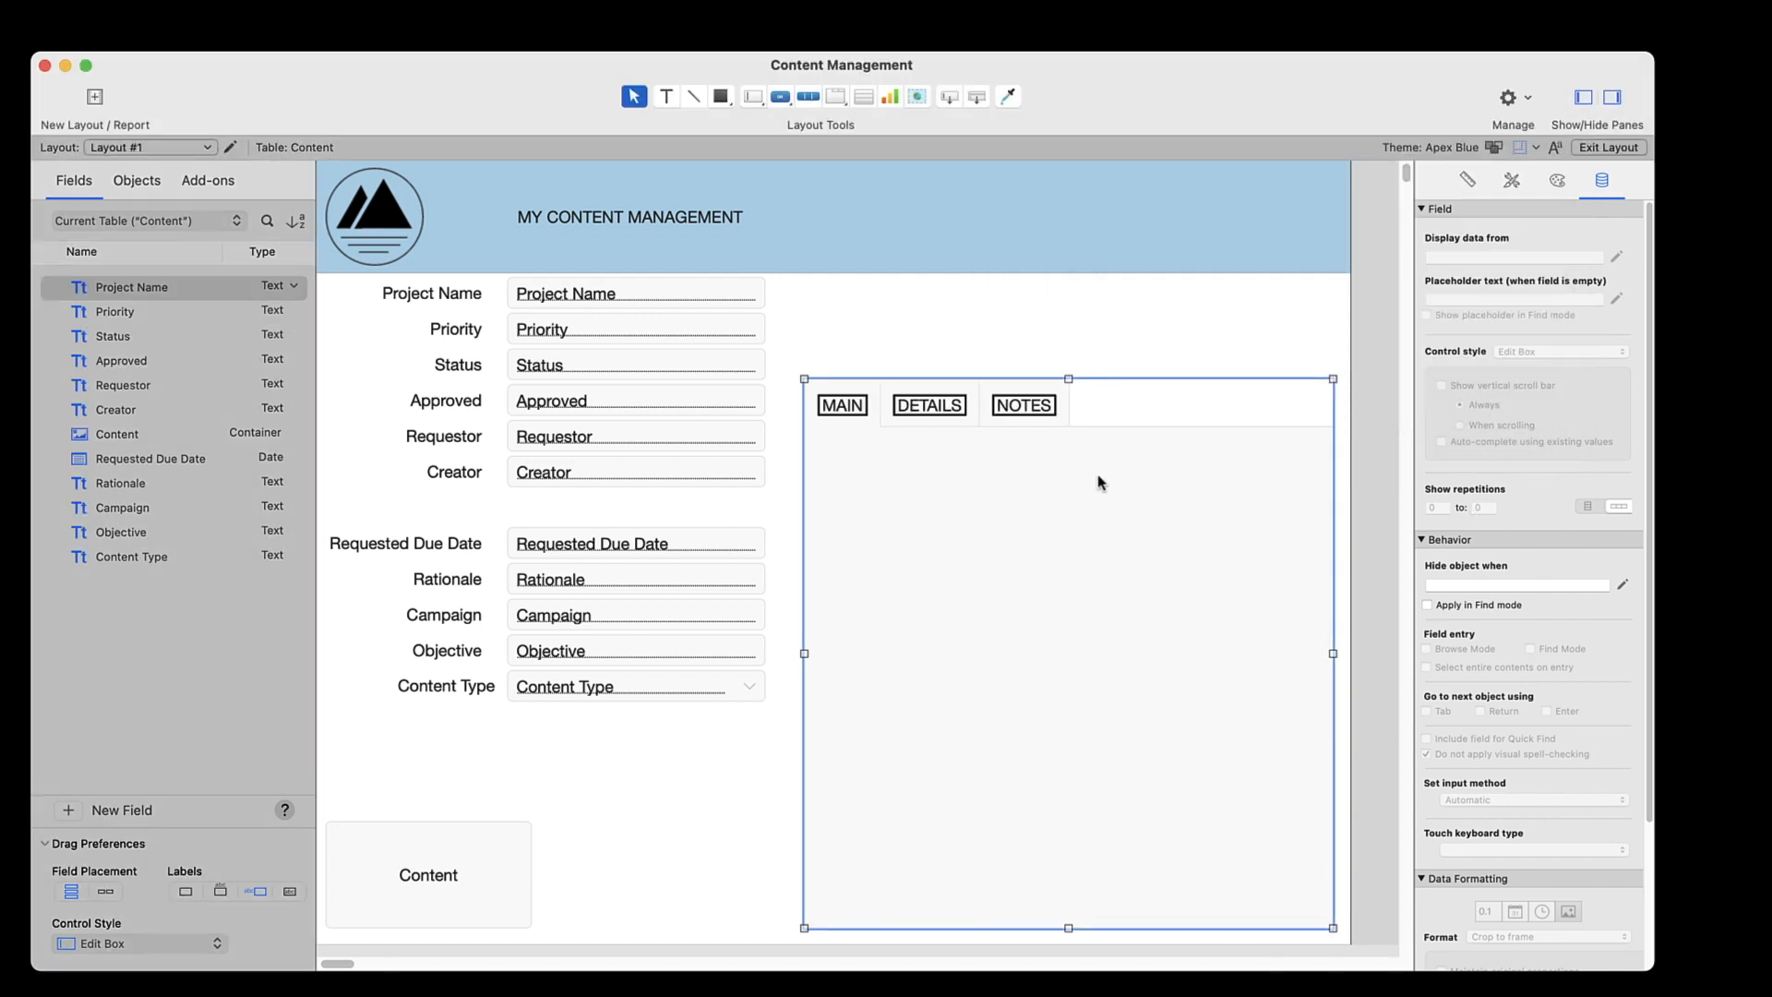
Move the Content container onto the MAIN tab and enlarge it to fill the tab's width and upper two thirds
{"action": "left_click", "coordinate": [1043, 416]}
{"action": "left_click", "coordinate": [958, 412]}
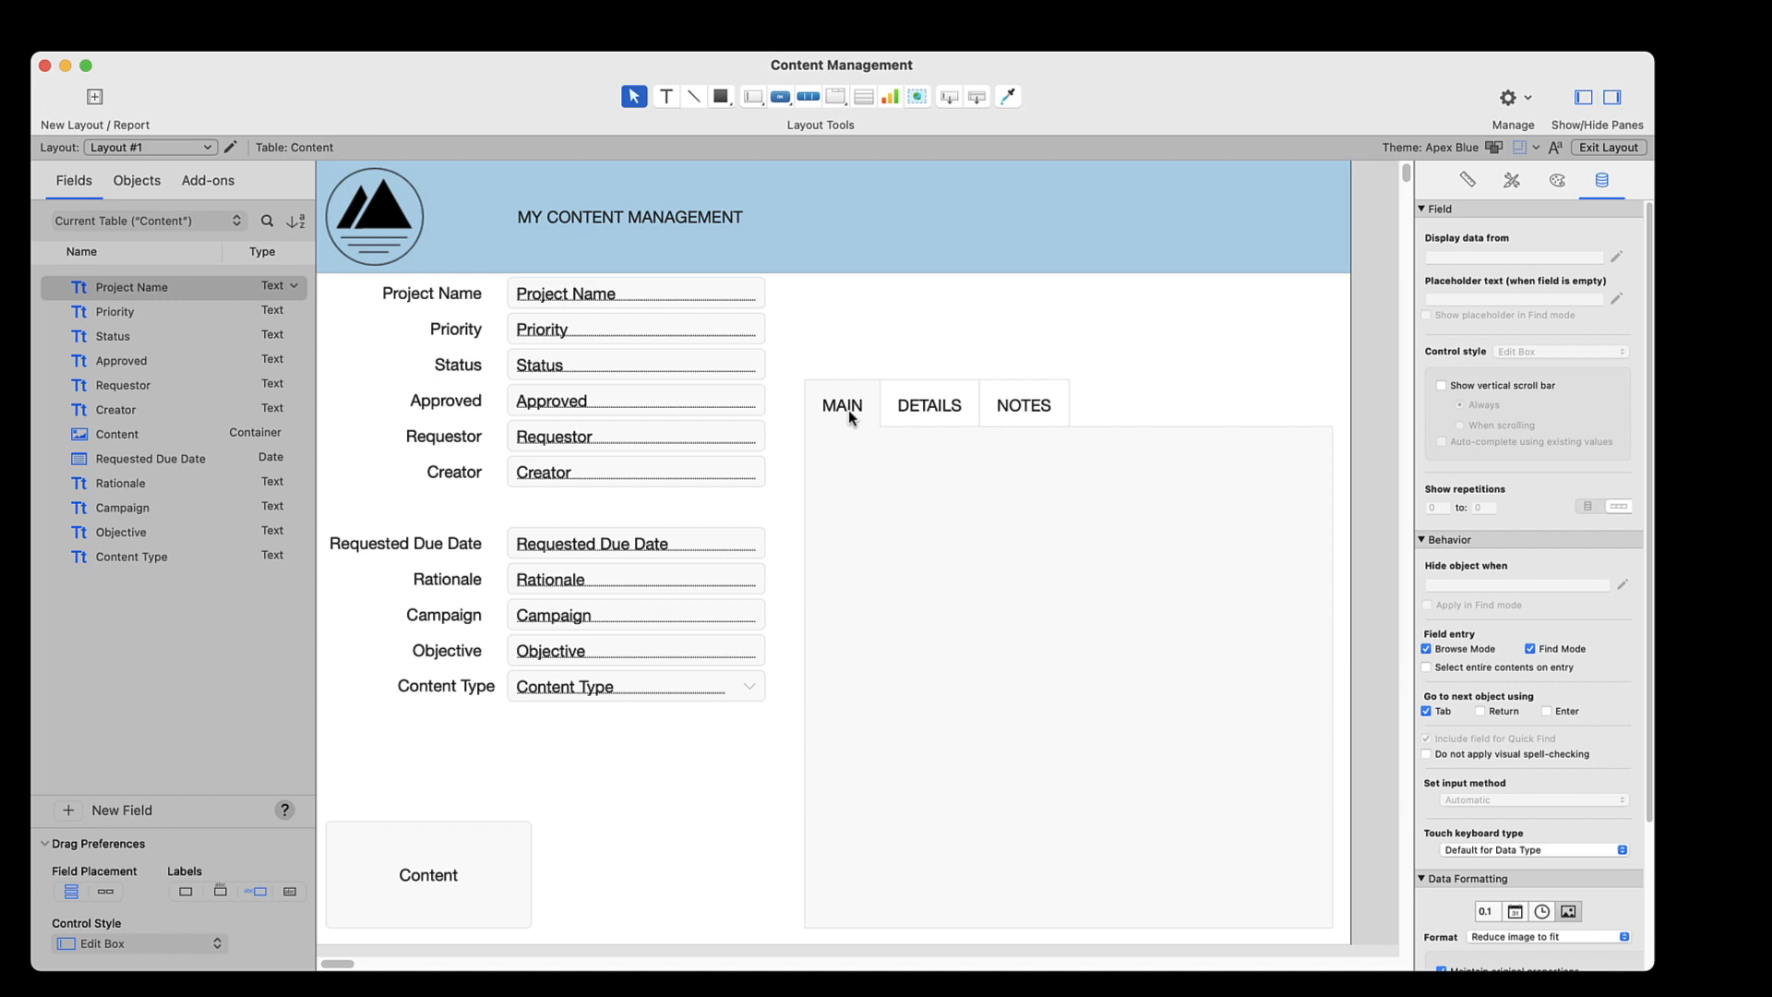
{"action": "left_click_drag", "start_coordinate": [439, 868], "coordinate": [934, 482]}
{"action": "left_click_drag", "start_coordinate": [1027, 541], "coordinate": [1319, 778]}
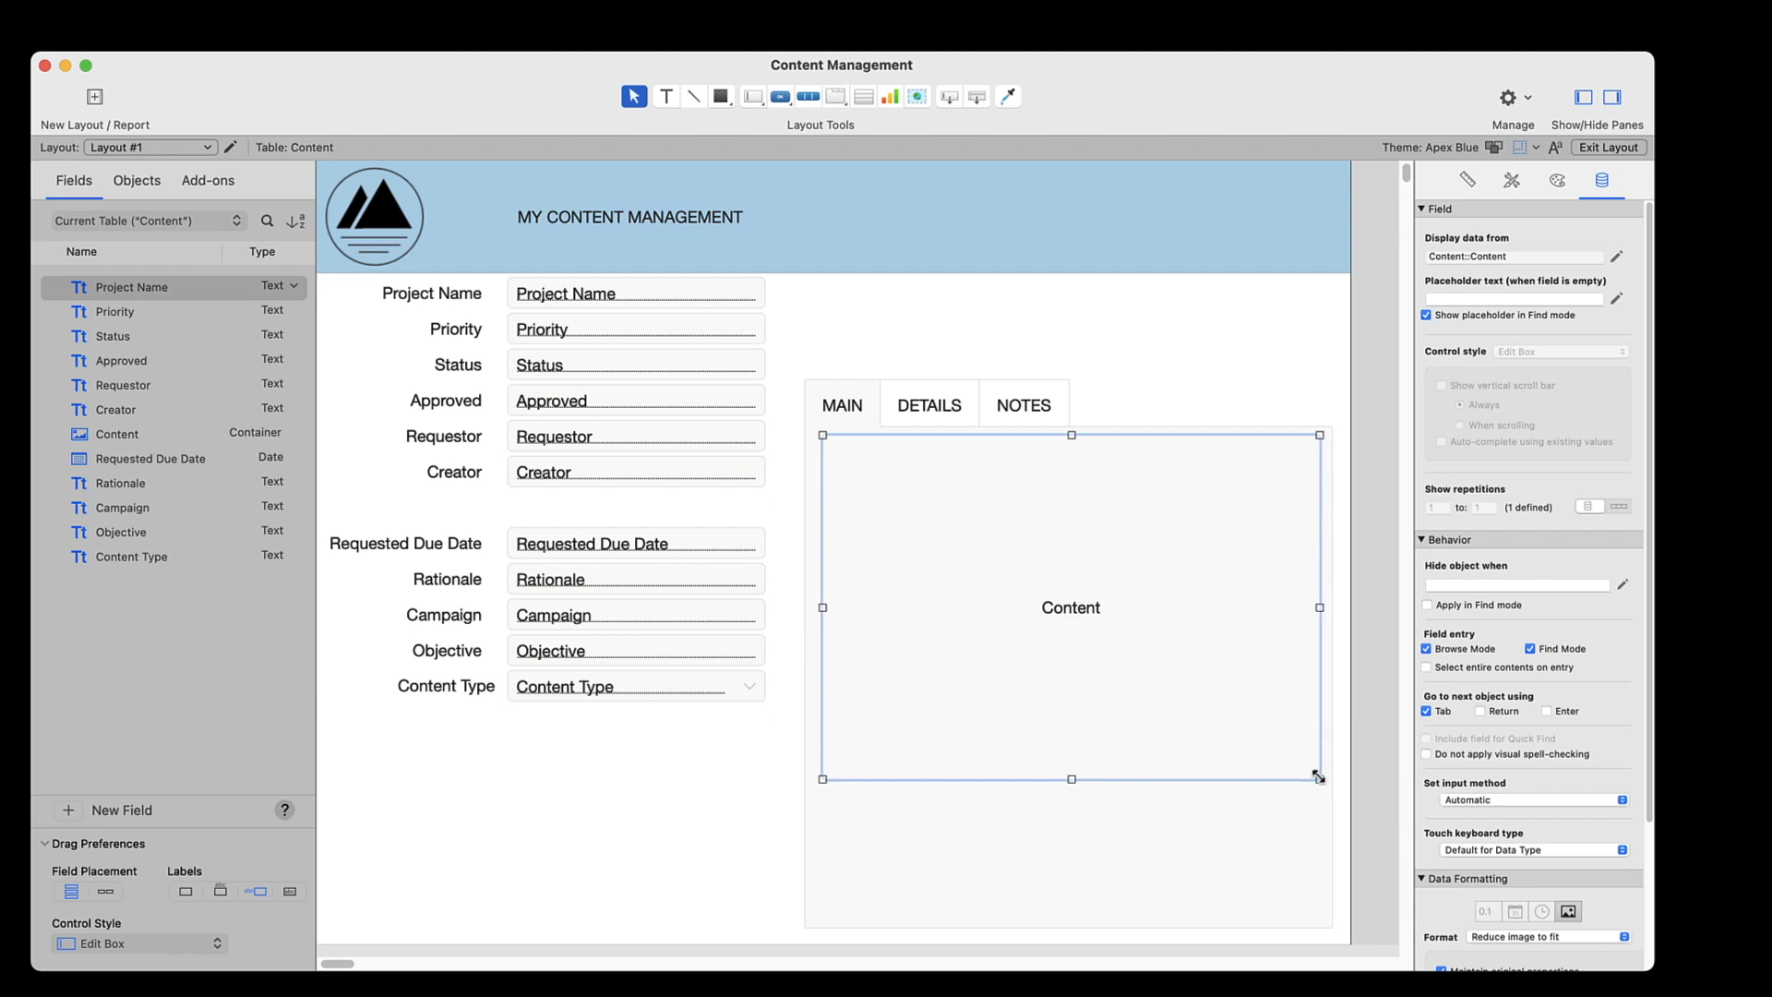
Move the Content Type, Creator and Approved fields with their labels onto the MAIN tab, stacked below the Content container
{"action": "left_click", "coordinate": [468, 704]}
{"action": "left_click", "coordinate": [538, 693], "text": "shift"}
{"action": "left_click_drag", "start_coordinate": [538, 693], "coordinate": [1091, 817]}
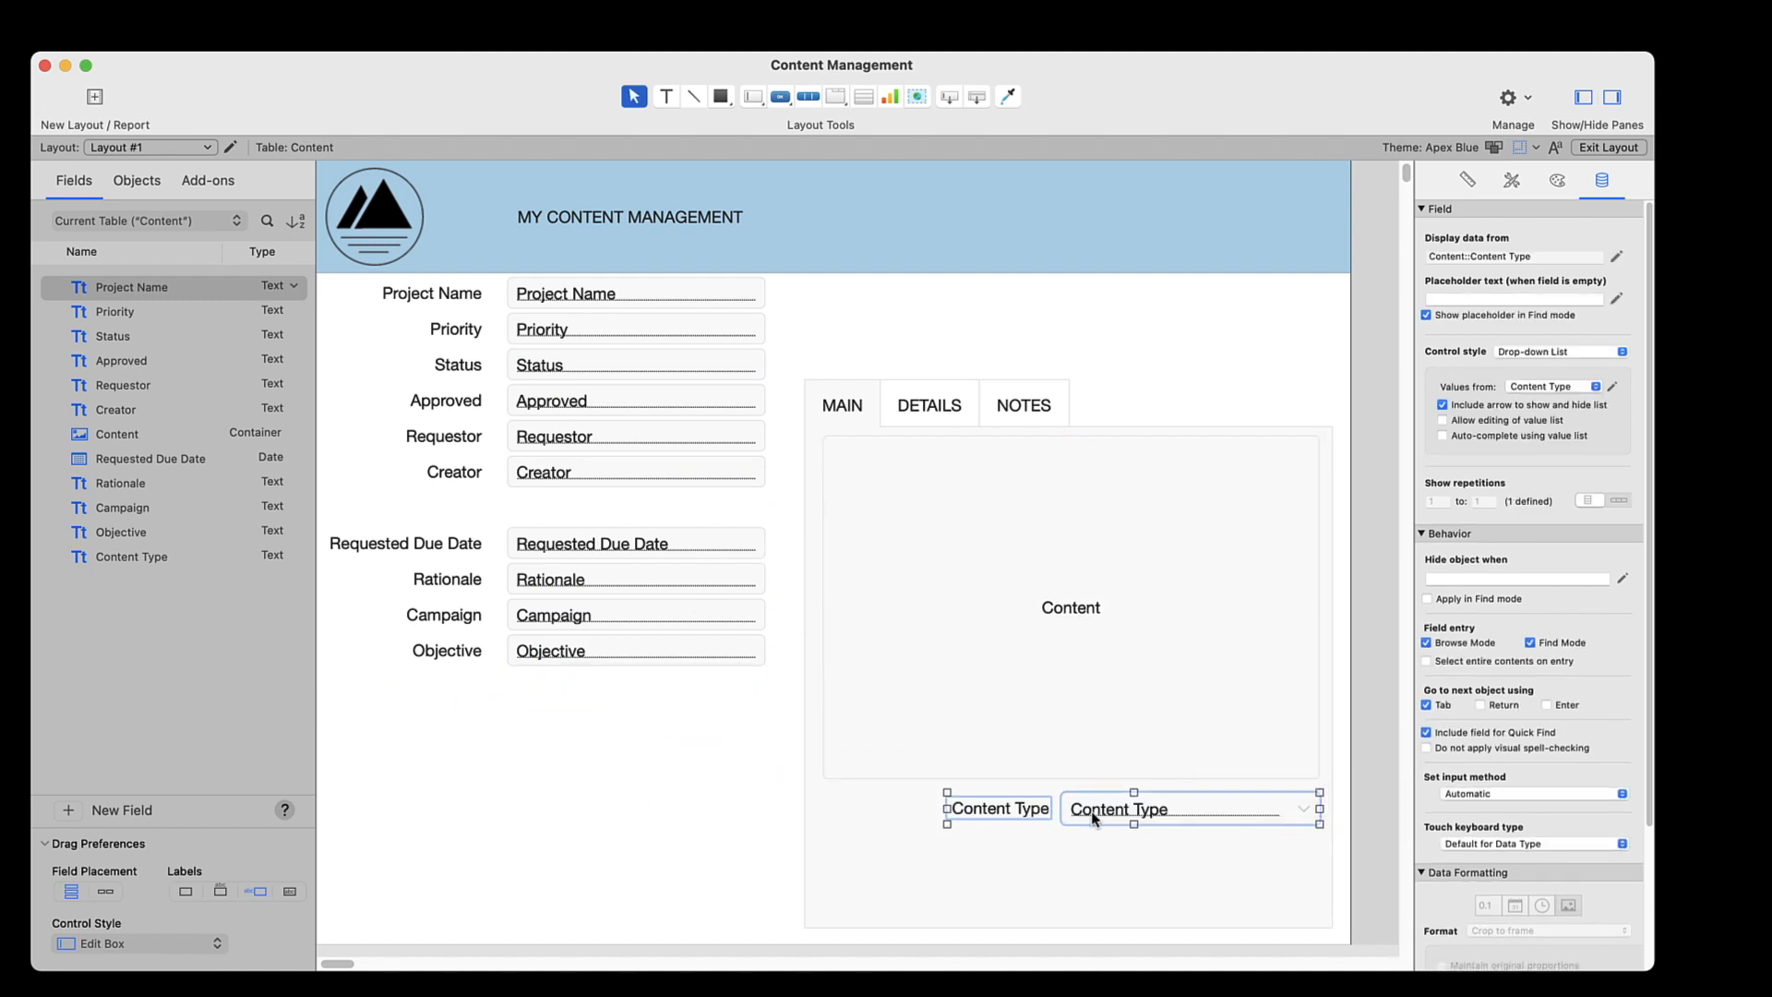
{"action": "left_click", "coordinate": [470, 473]}
{"action": "left_click", "coordinate": [549, 474], "text": "shift"}
{"action": "left_click_drag", "start_coordinate": [549, 474], "coordinate": [1146, 865]}
{"action": "left_click", "coordinate": [447, 401]}
{"action": "left_click", "coordinate": [646, 406], "text": "shift"}
{"action": "left_click_drag", "start_coordinate": [646, 406], "coordinate": [1099, 902]}
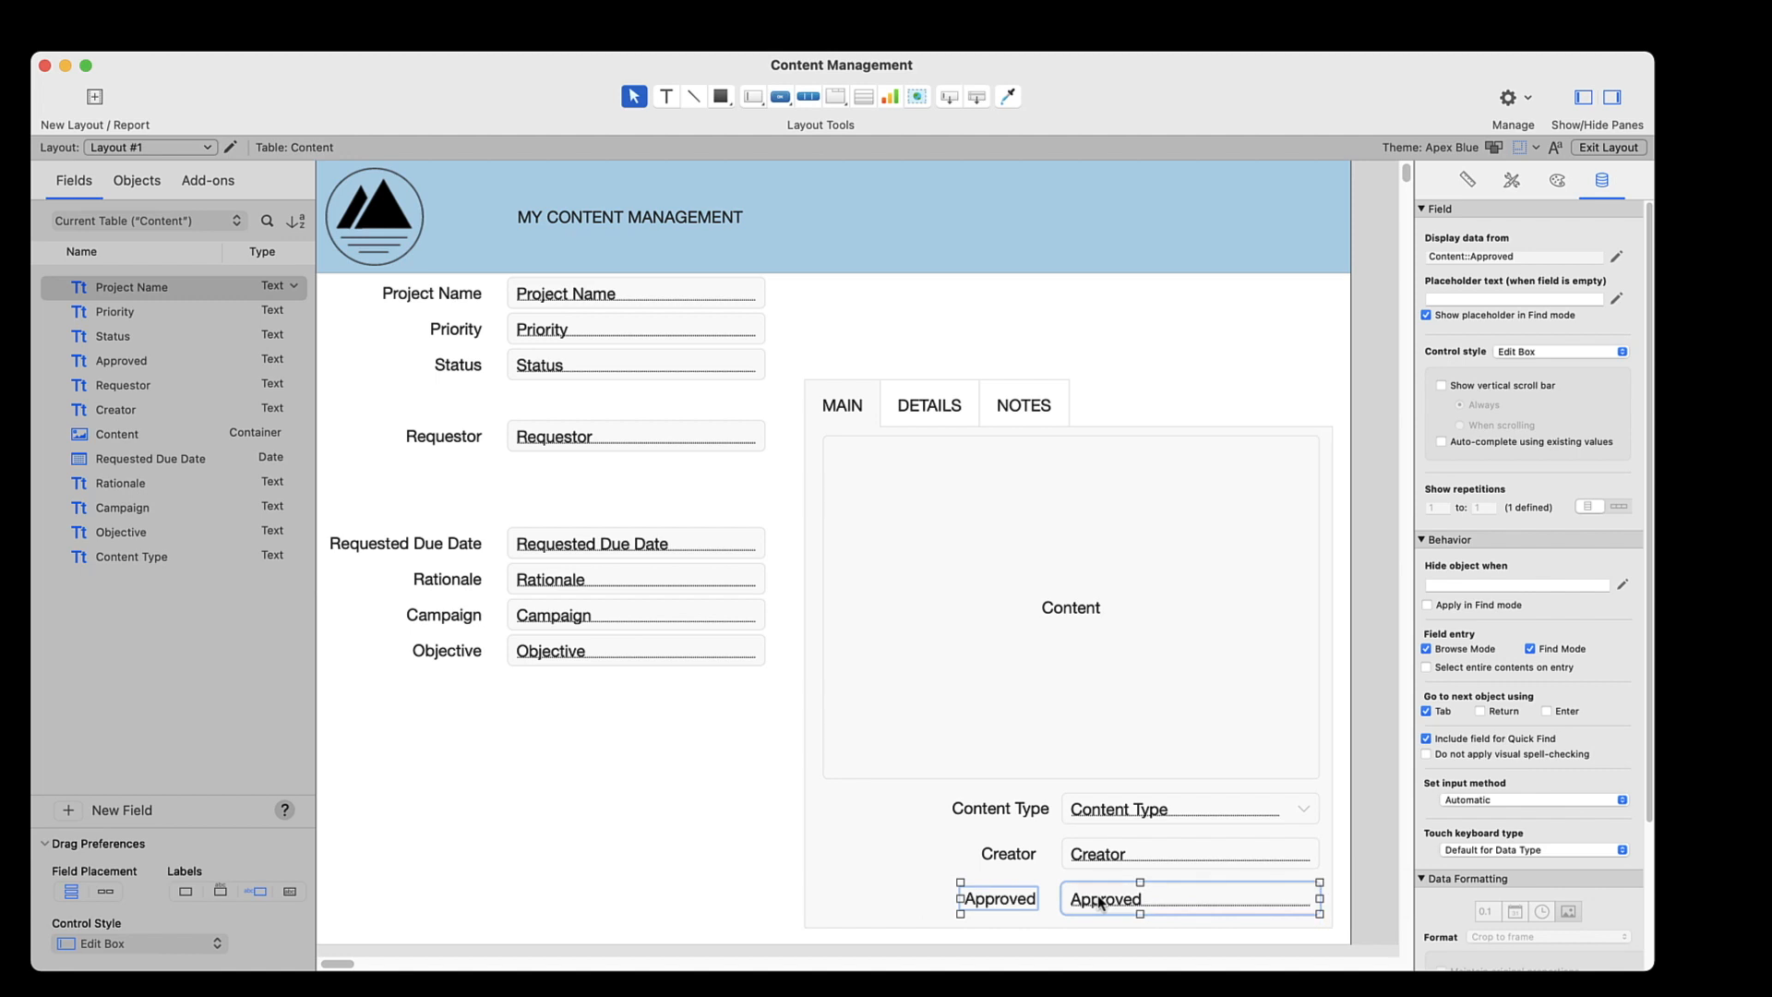
Move the Requestor, Requested Due Date, Rationale, Campaign and Objective fields with their labels onto the DETAILS tab
{"action": "left_click", "coordinate": [919, 406]}
{"action": "left_click", "coordinate": [462, 438]}
{"action": "left_click", "coordinate": [553, 438], "text": "shift"}
{"action": "left_click_drag", "start_coordinate": [554, 437], "coordinate": [1108, 464]}
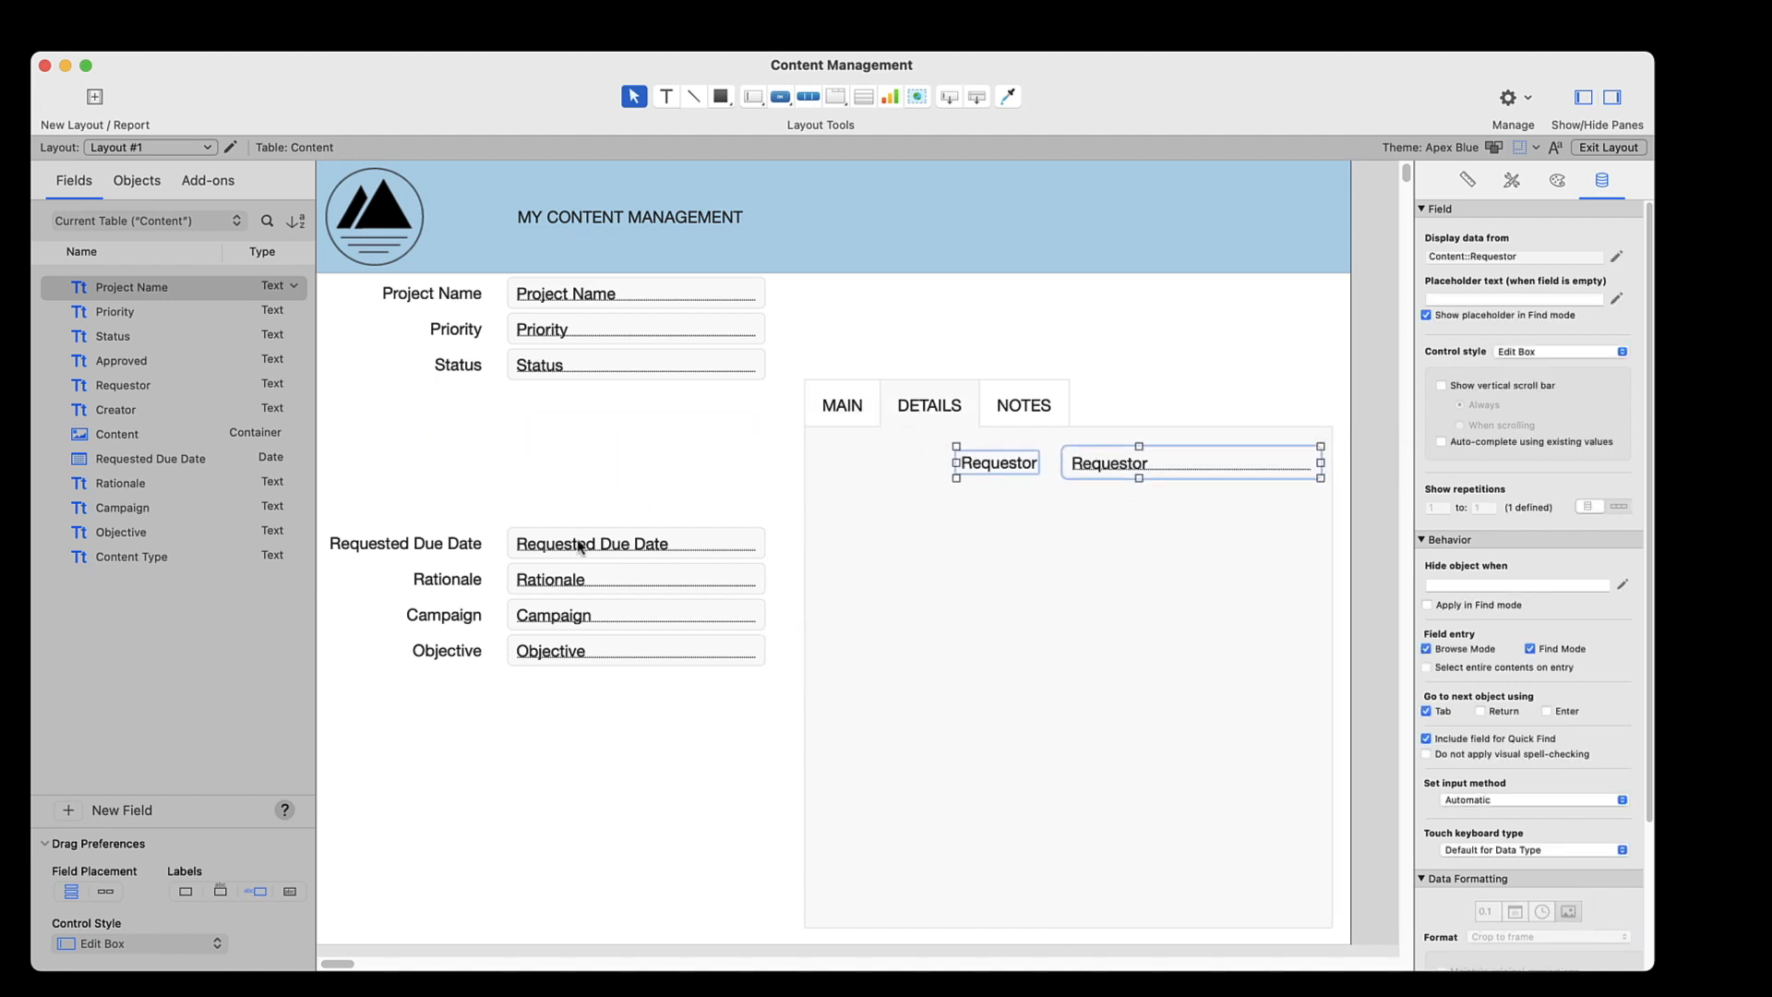
{"action": "left_click_drag", "start_coordinate": [775, 498], "coordinate": [357, 694]}
{"action": "left_click_drag", "start_coordinate": [653, 546], "coordinate": [1199, 503]}
{"action": "left_click", "coordinate": [707, 624]}
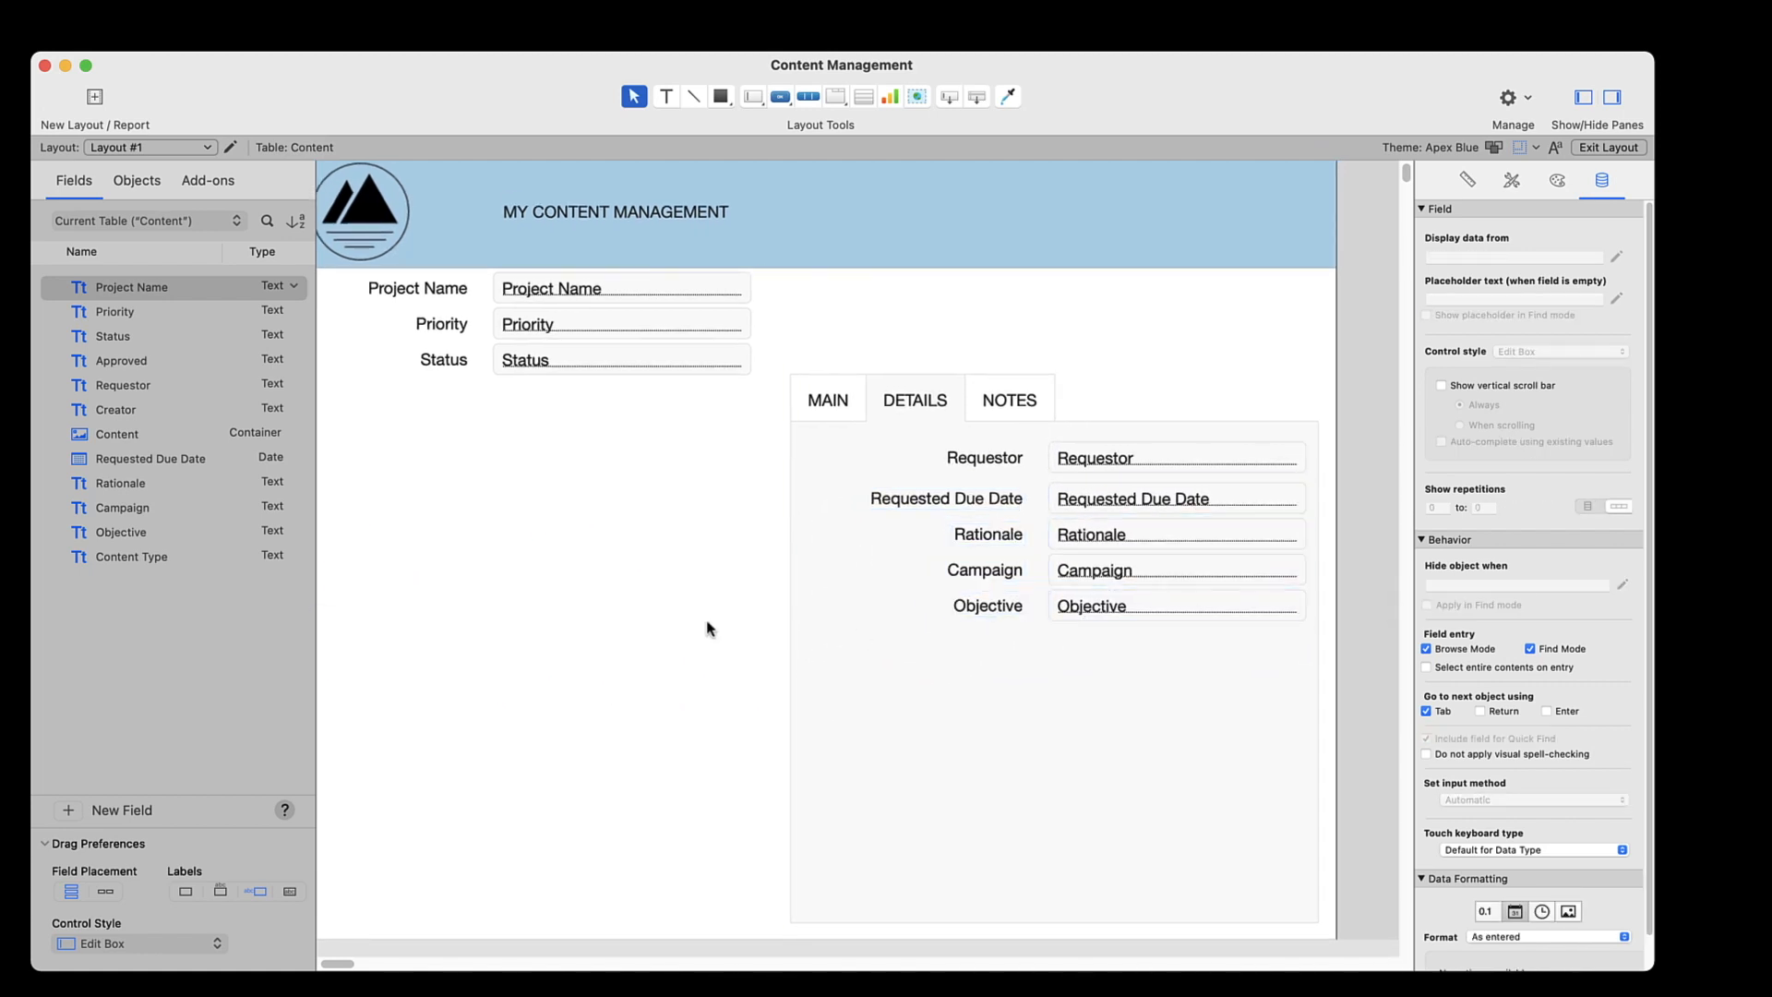
Widen the Project Name field and move it with its label above the tab control
{"action": "left_click", "coordinate": [664, 291]}
{"action": "left_click_drag", "start_coordinate": [750, 288], "coordinate": [887, 288]}
{"action": "left_click", "coordinate": [430, 290], "text": "shift"}
{"action": "left_click_drag", "start_coordinate": [560, 290], "coordinate": [1035, 294]}
Narrow the Priority and Status fields and place them with their labels side by side between Project Name and the tab control
{"action": "left_click", "coordinate": [667, 327]}
{"action": "left_click", "coordinate": [666, 366], "text": "shift"}
{"action": "left_click_drag", "start_coordinate": [751, 342], "coordinate": [637, 341]}
{"action": "left_click", "coordinate": [445, 361]}
{"action": "left_click", "coordinate": [519, 361], "text": "shift"}
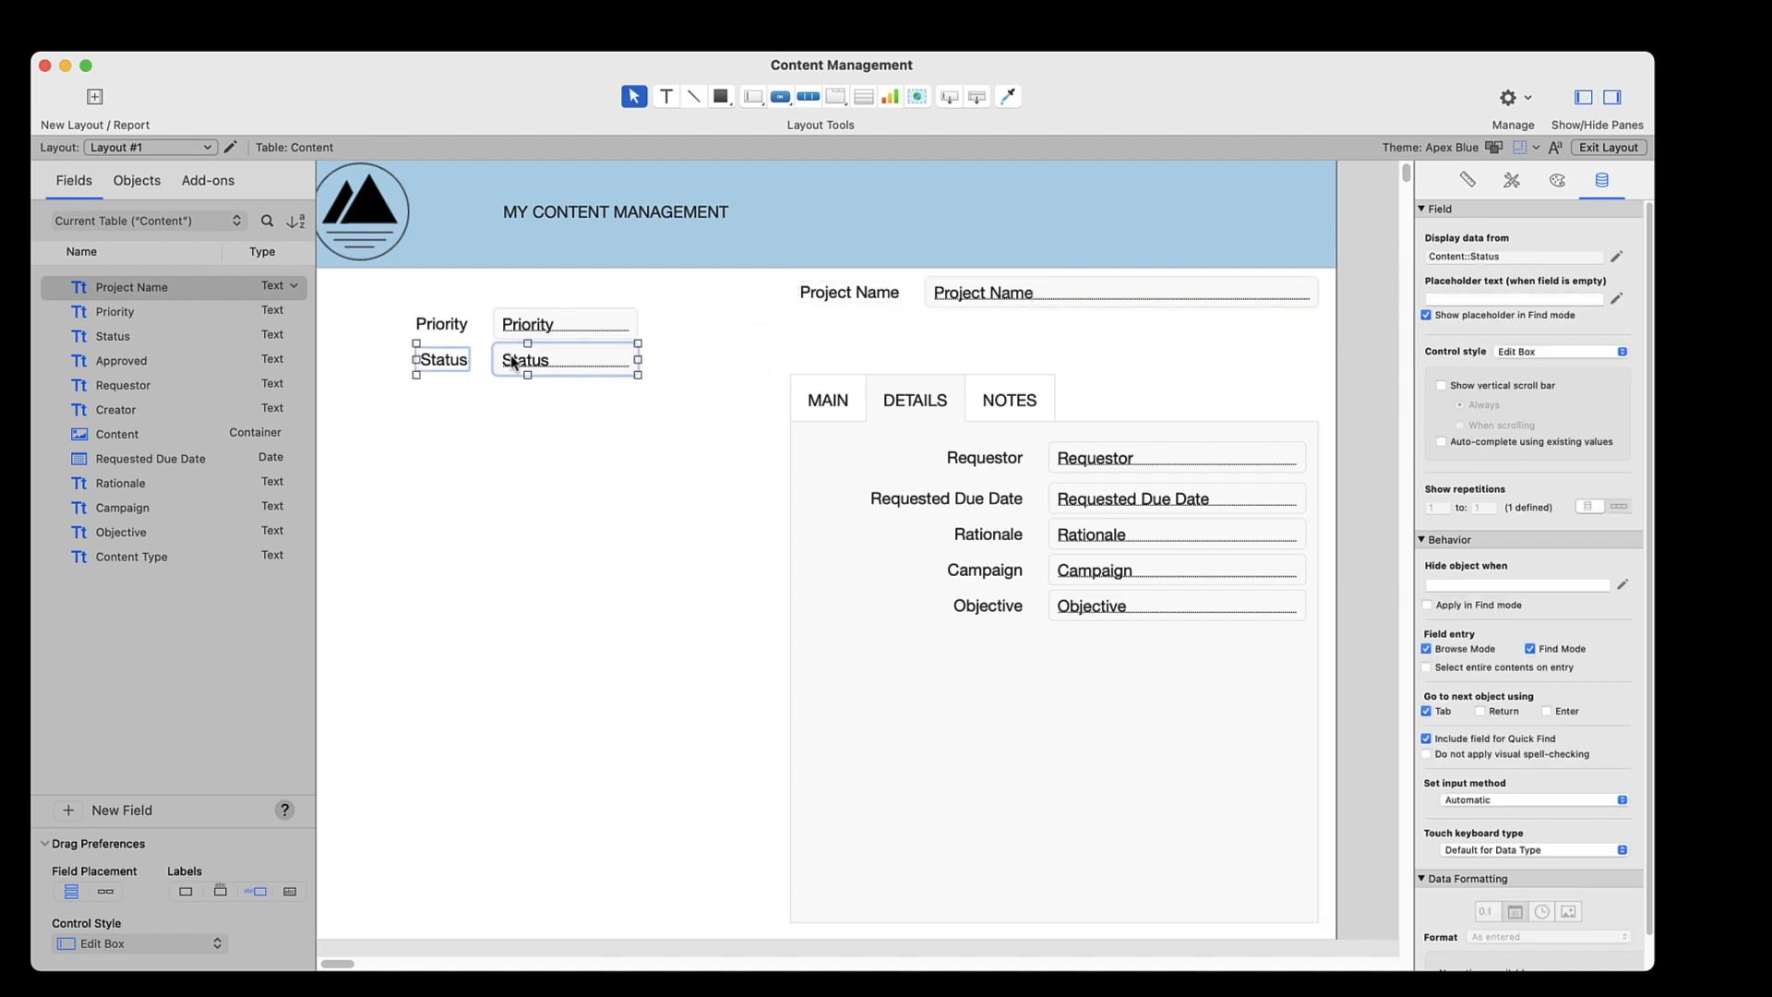
{"action": "left_click_drag", "start_coordinate": [519, 360], "coordinate": [1200, 333]}
{"action": "left_click", "coordinate": [447, 325]}
{"action": "left_click", "coordinate": [542, 326], "text": "shift"}
{"action": "left_click_drag", "start_coordinate": [543, 326], "coordinate": [930, 337]}
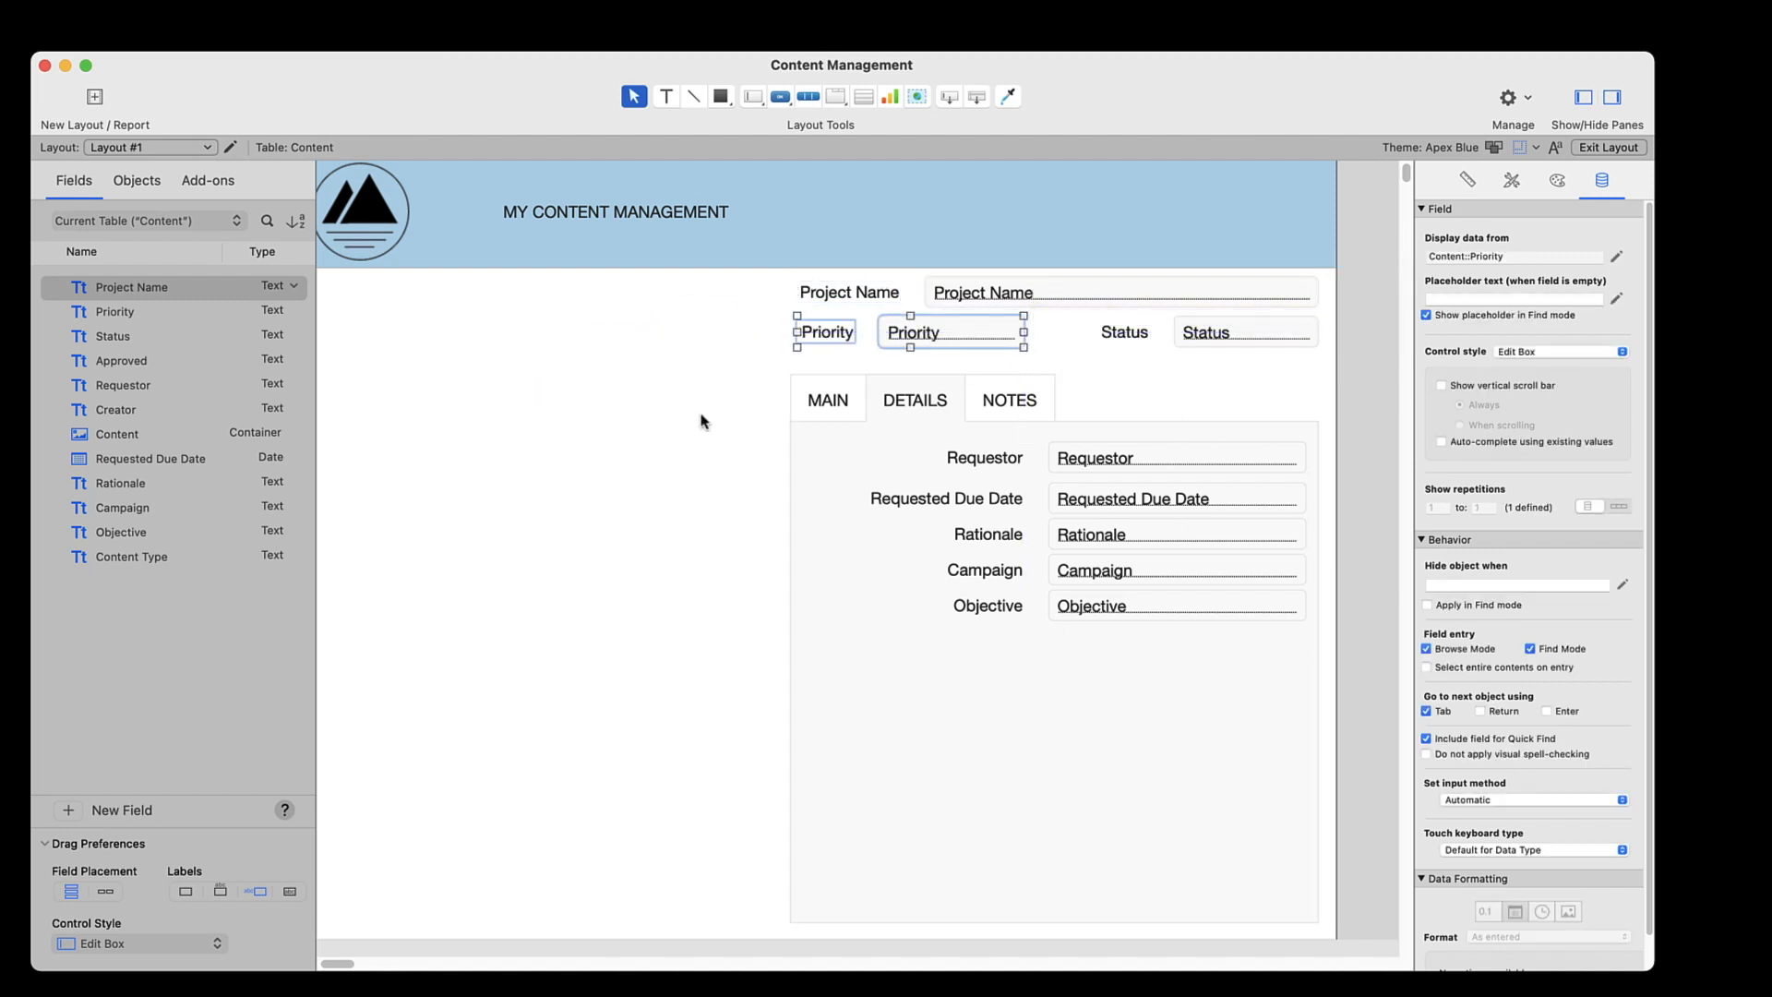
{"action": "left_click", "coordinate": [674, 424]}
Save the layout and check the MAIN and DETAILS tabs with the first record's data in Browse mode
{"action": "left_click", "coordinate": [818, 407]}
{"action": "left_click", "coordinate": [923, 406]}
{"action": "left_click", "coordinate": [829, 405]}
{"action": "left_click", "coordinate": [902, 407]}
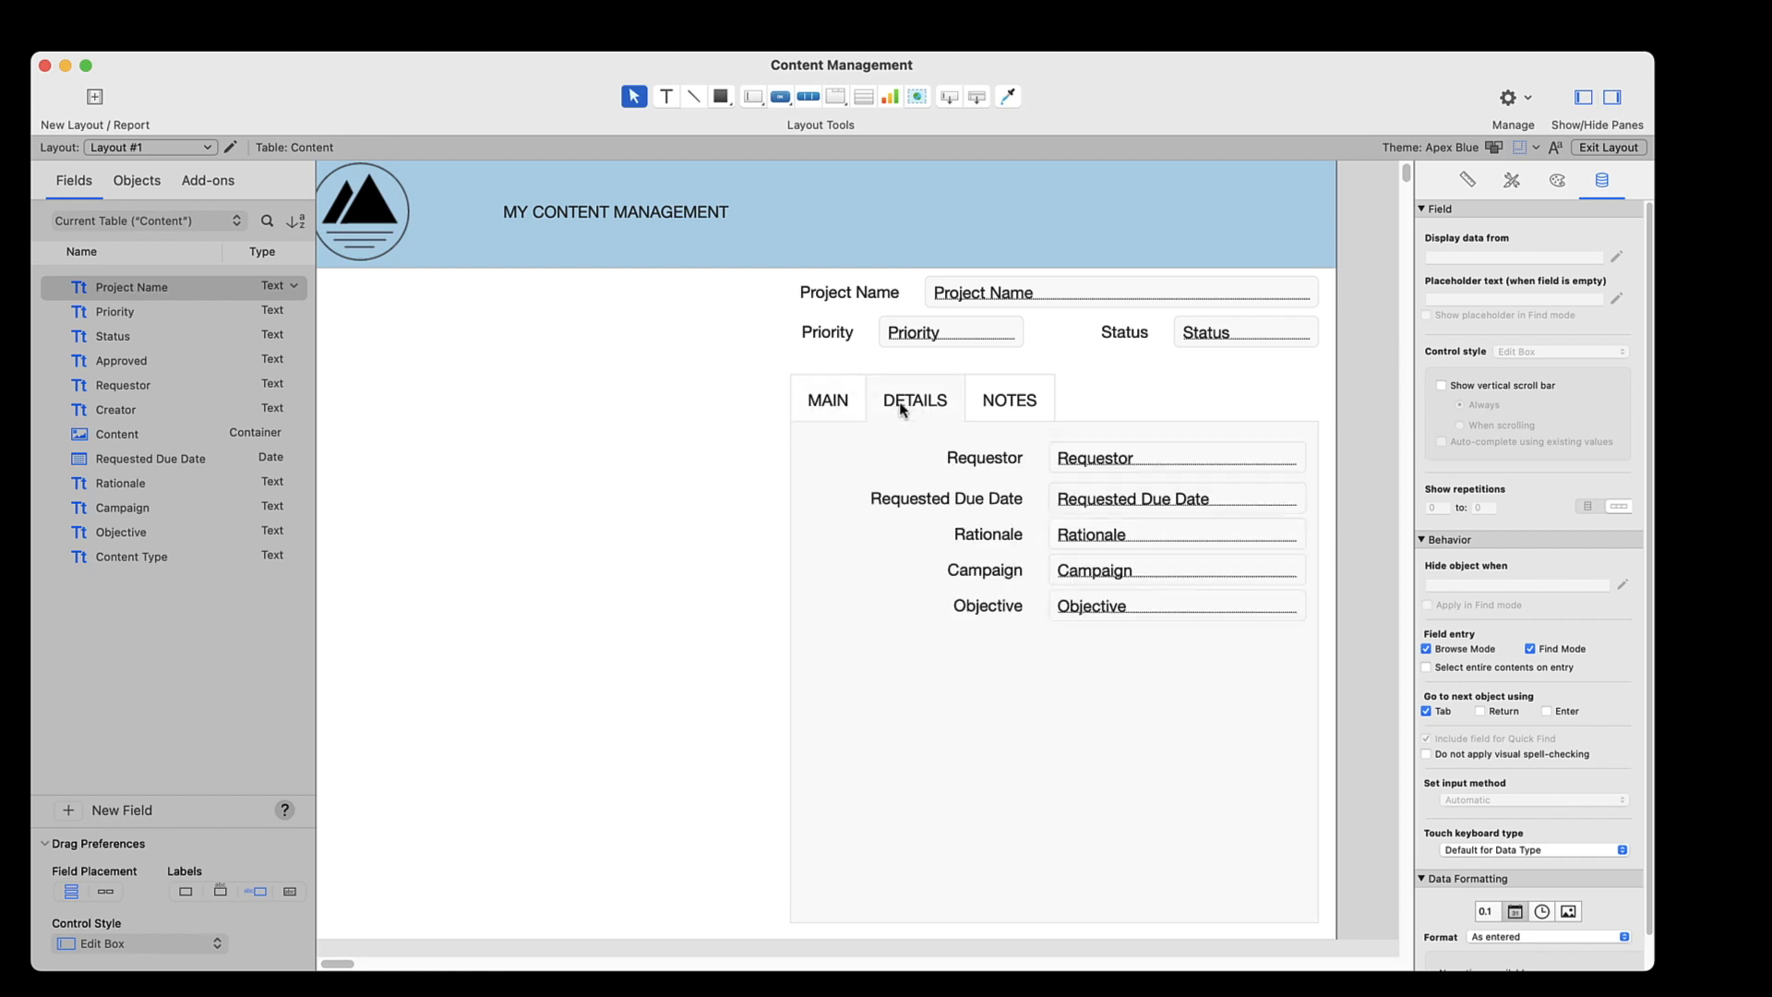
{"action": "left_click", "coordinate": [1608, 148]}
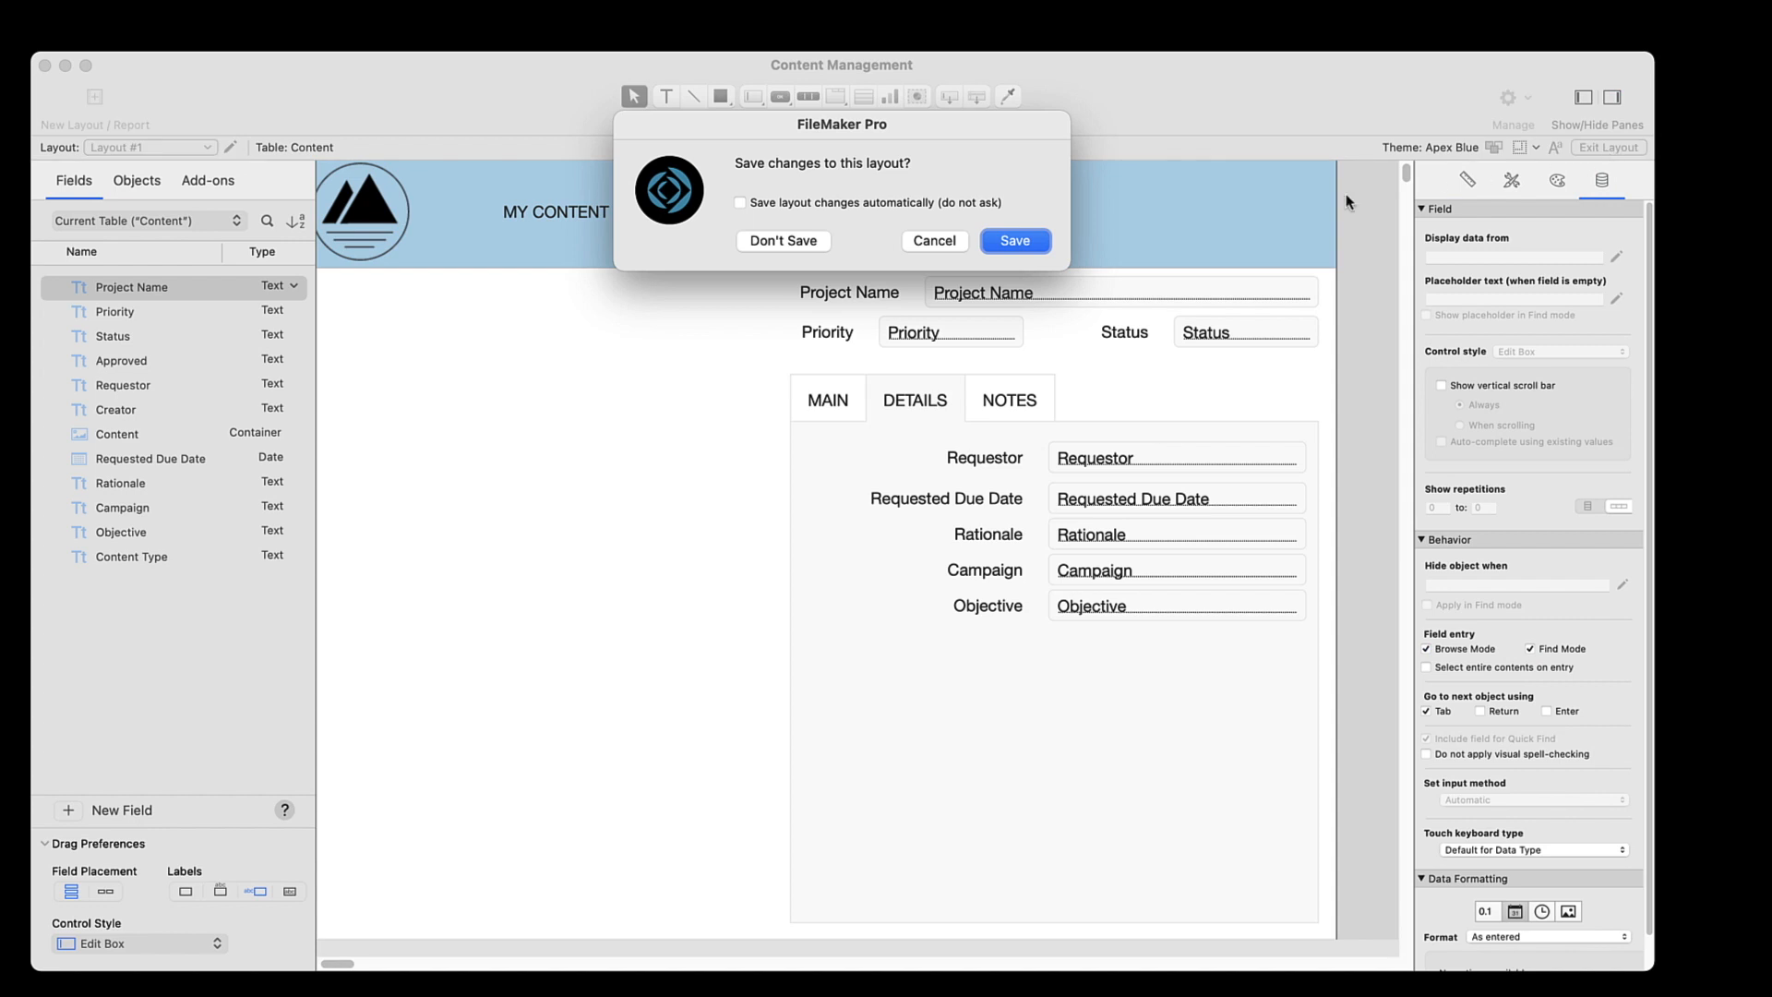
{"action": "left_click", "coordinate": [1015, 240]}
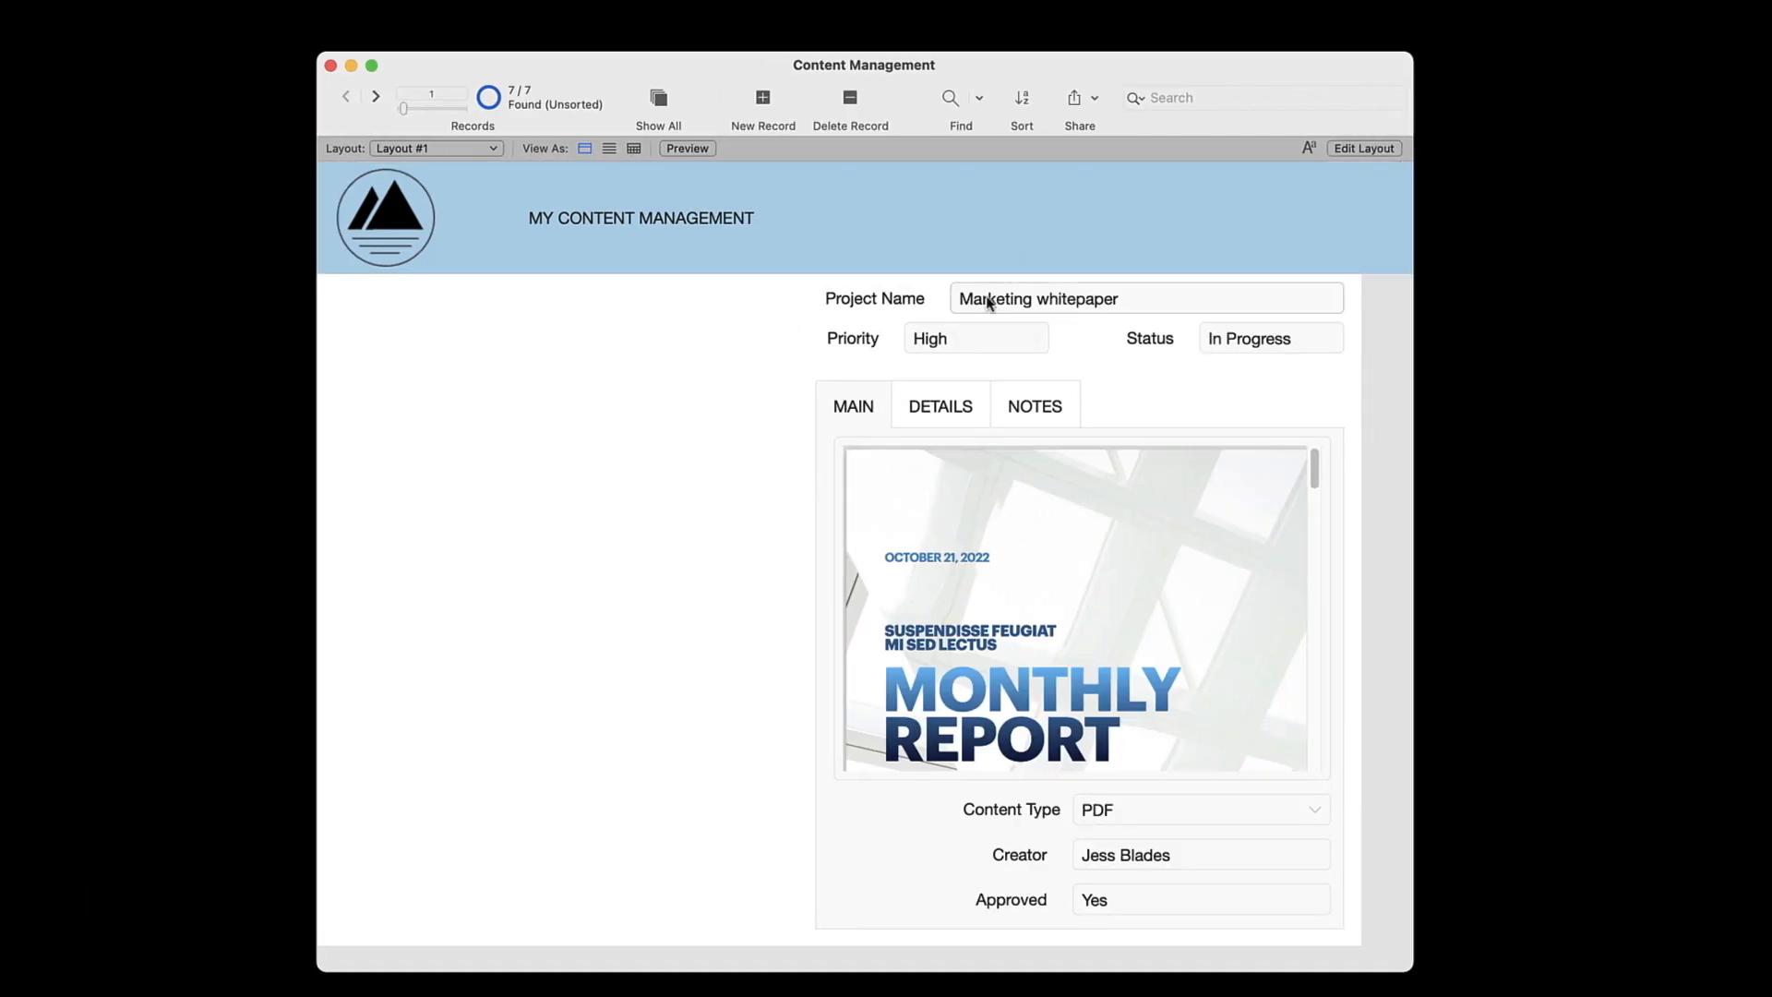
{"action": "left_click", "coordinate": [939, 409]}
{"action": "left_click", "coordinate": [875, 411]}
{"action": "left_click", "coordinate": [951, 412]}
{"action": "left_click", "coordinate": [858, 412]}
Reopen the layout for editing on the NOTES tab, and examine the database's tables, relationships and fields in Manage Database
{"action": "left_click", "coordinate": [1346, 148]}
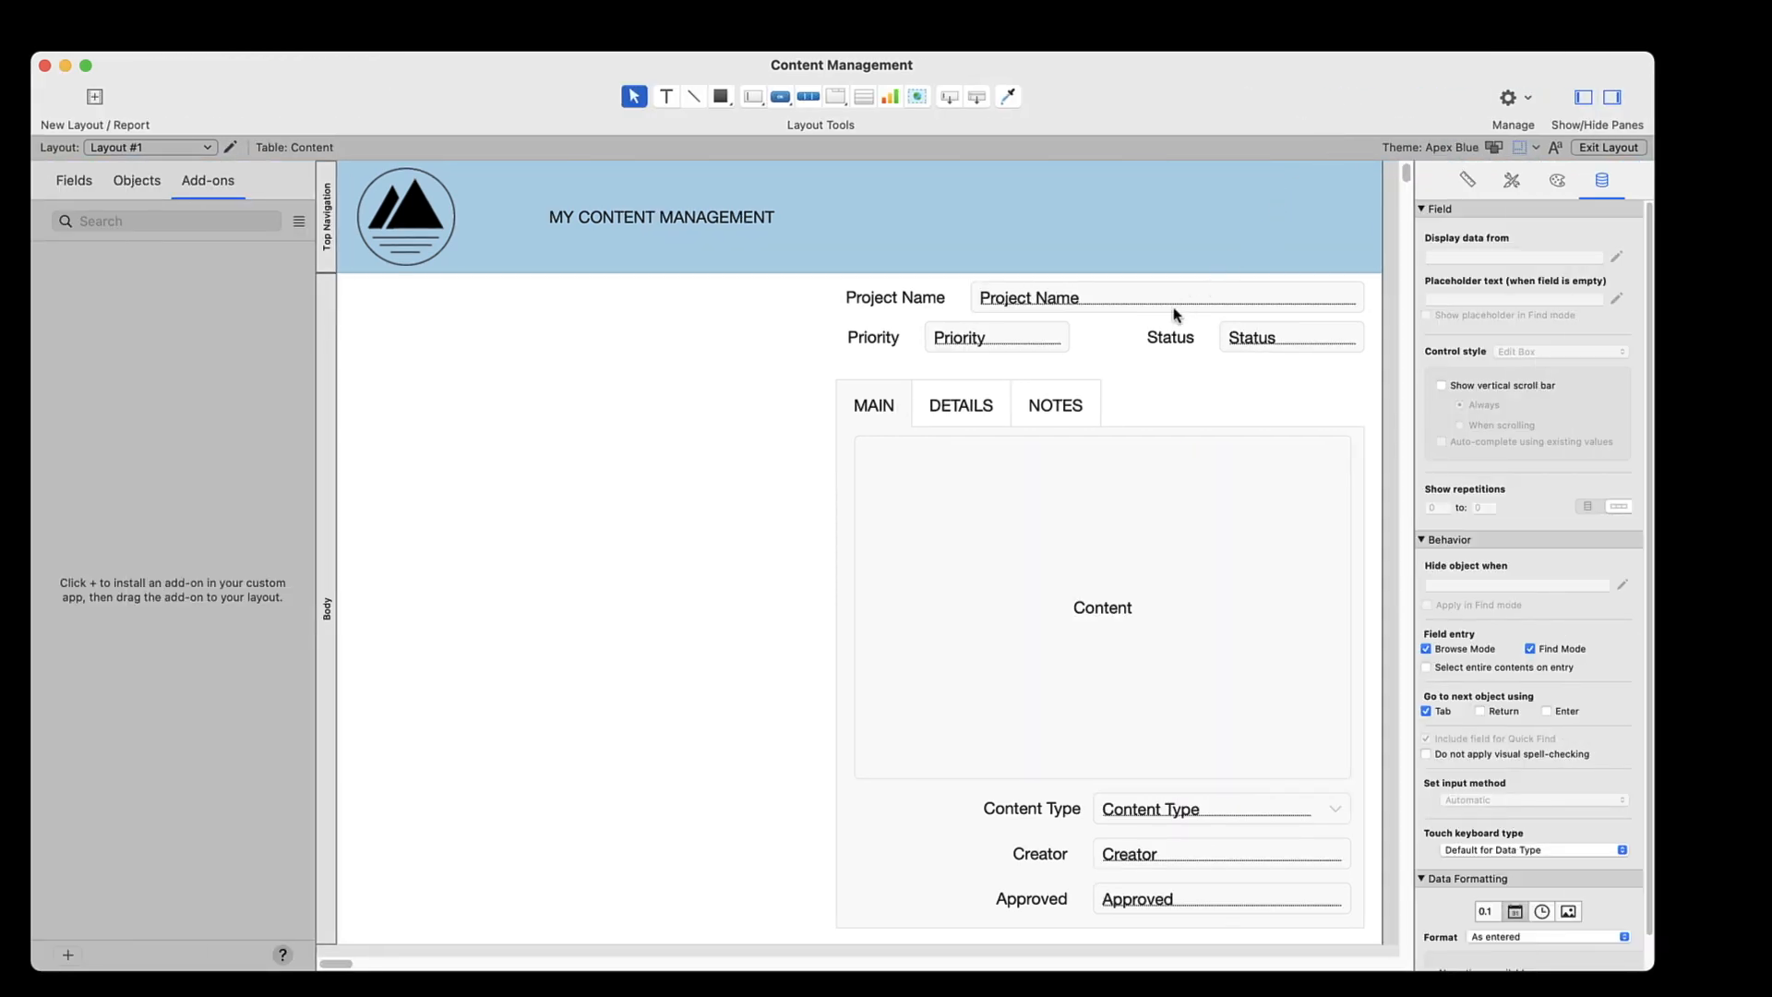
{"action": "left_click", "coordinate": [1066, 406]}
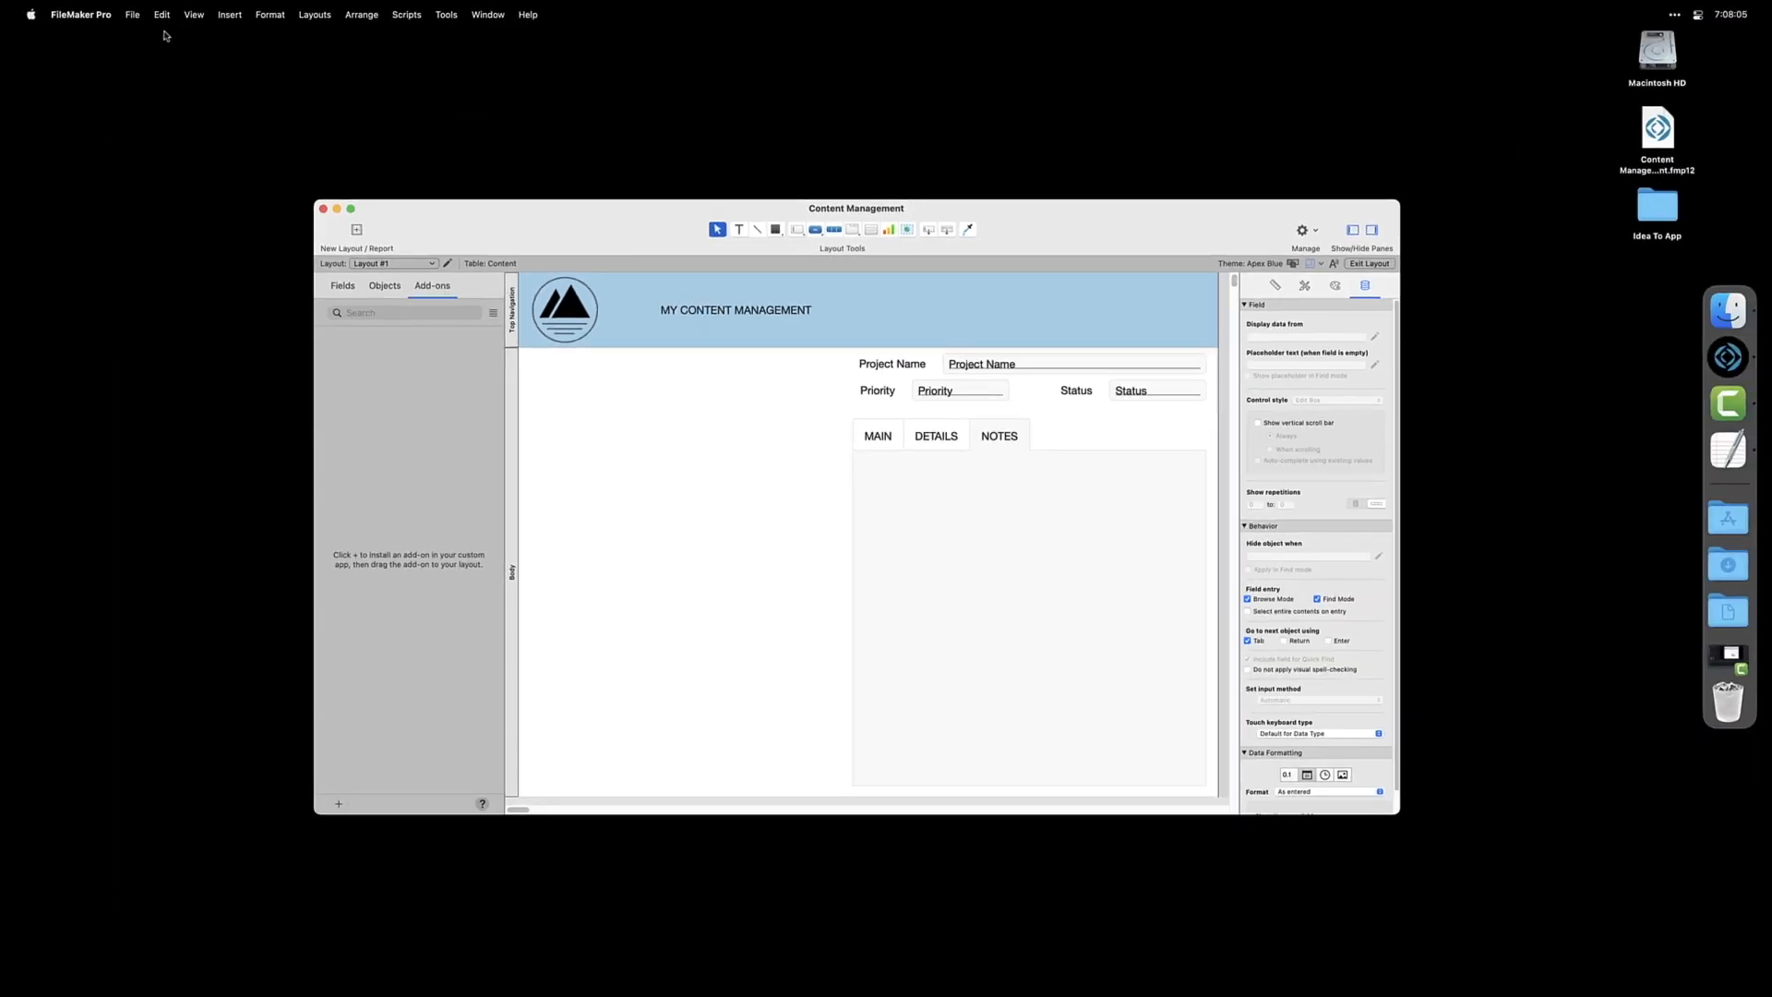
{"action": "left_click", "coordinate": [133, 14]}
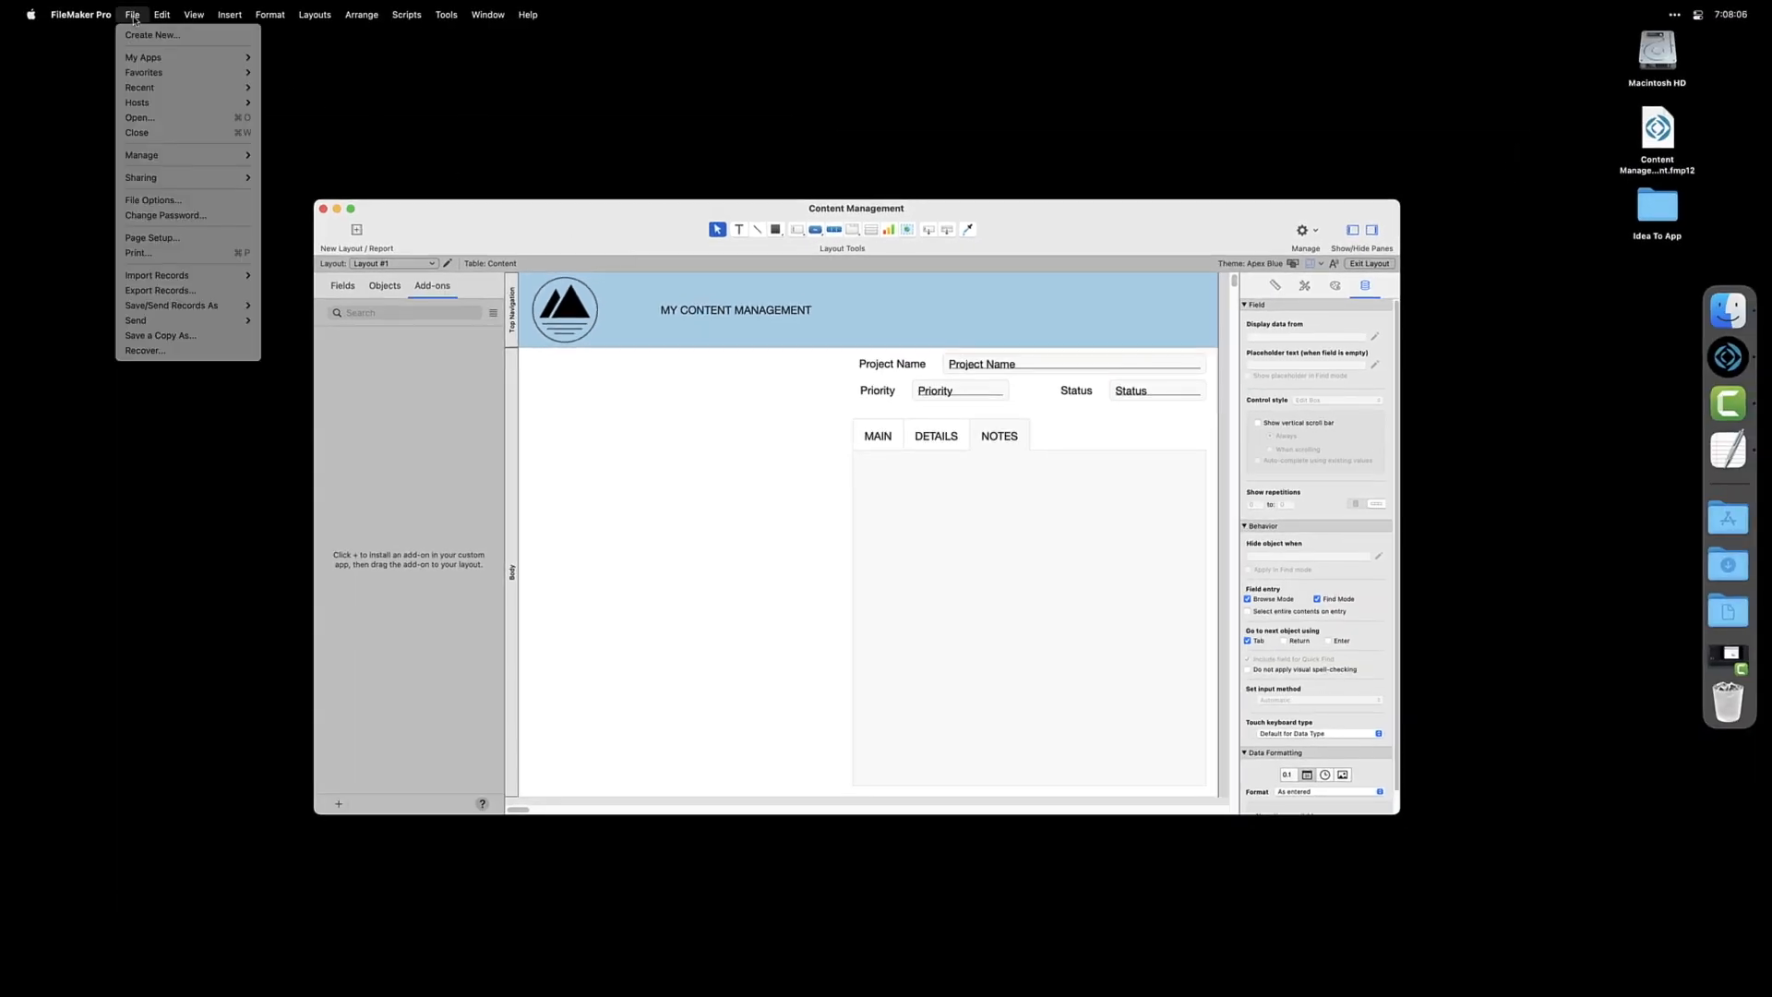
{"action": "mouse_move", "coordinate": [148, 159]}
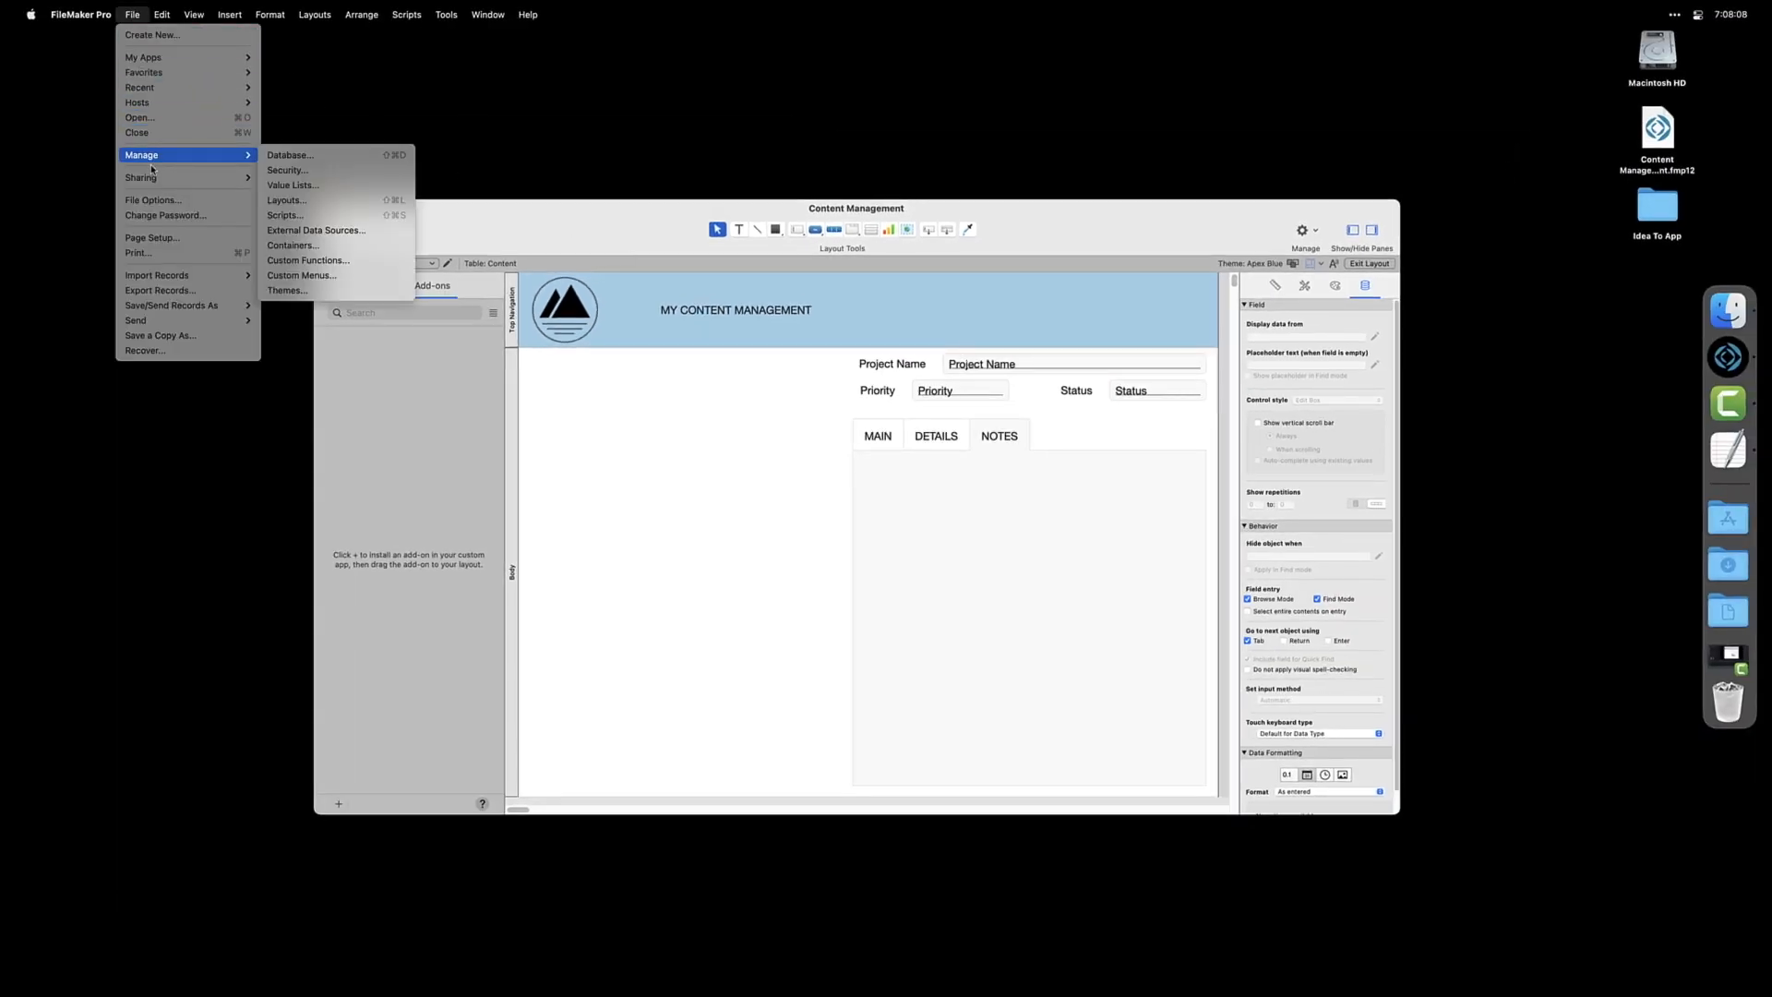
{"action": "key", "text": "Right"}
{"action": "left_click", "coordinate": [274, 157]}
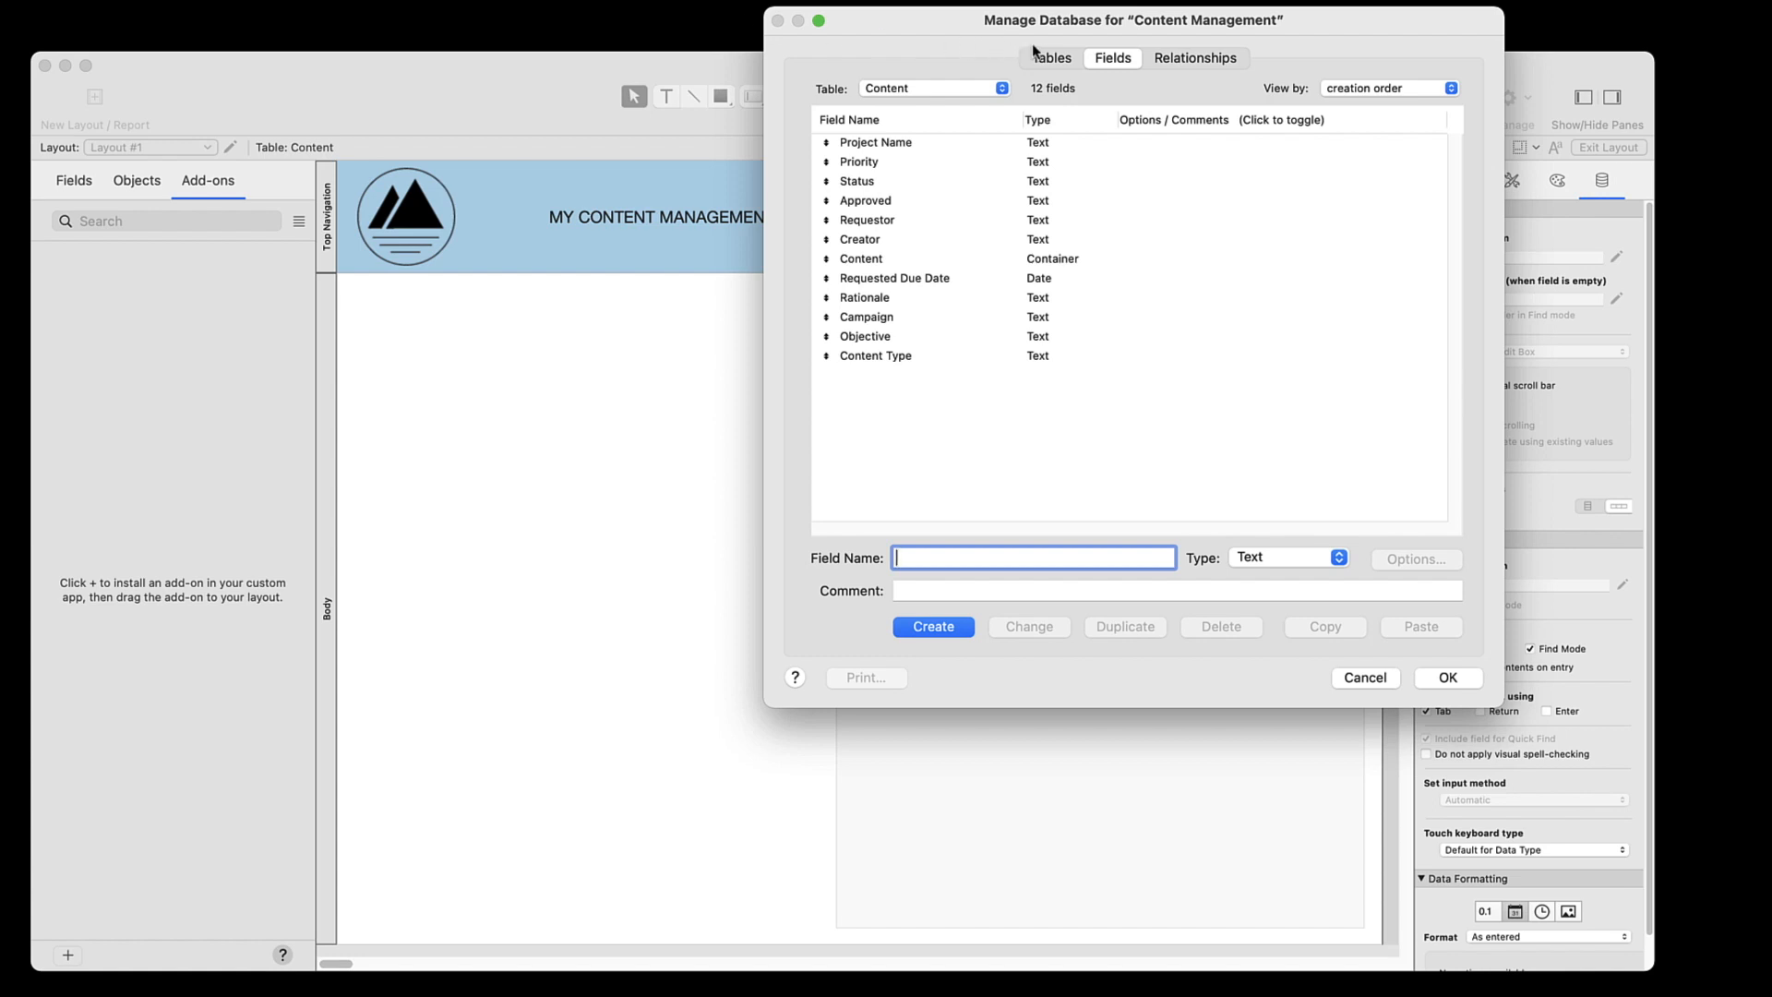
{"action": "left_click", "coordinate": [1055, 55]}
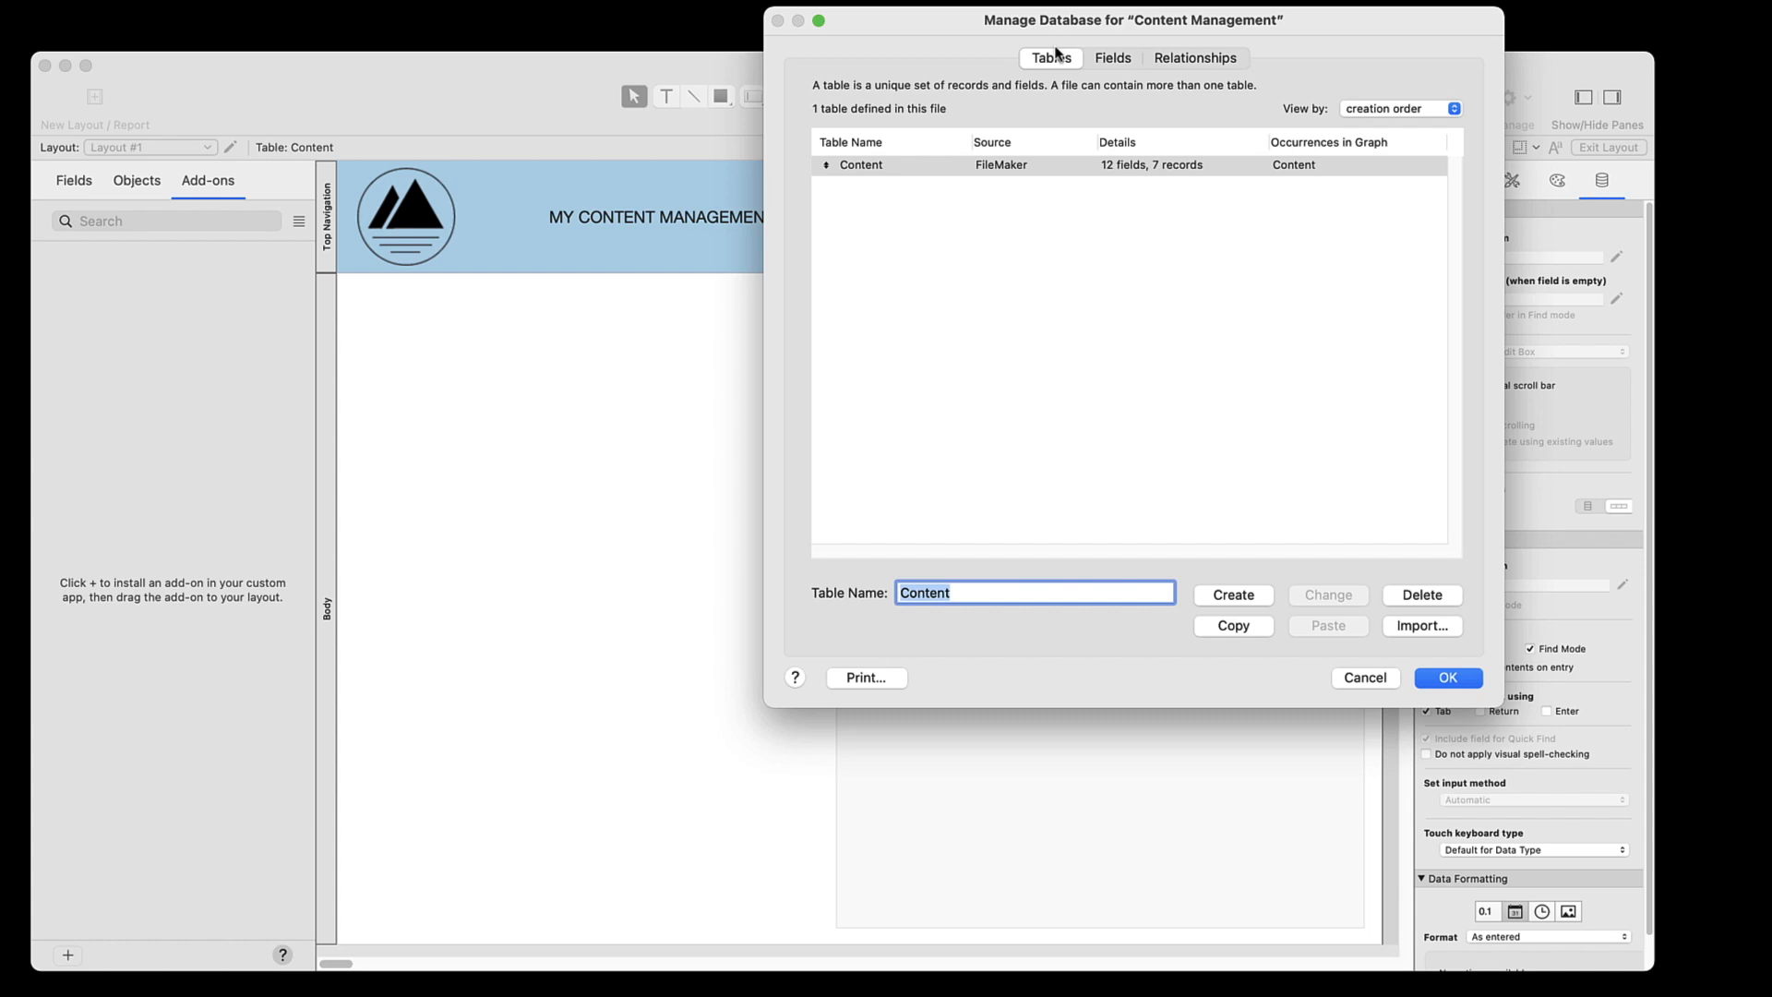
{"action": "left_click", "coordinate": [1186, 55]}
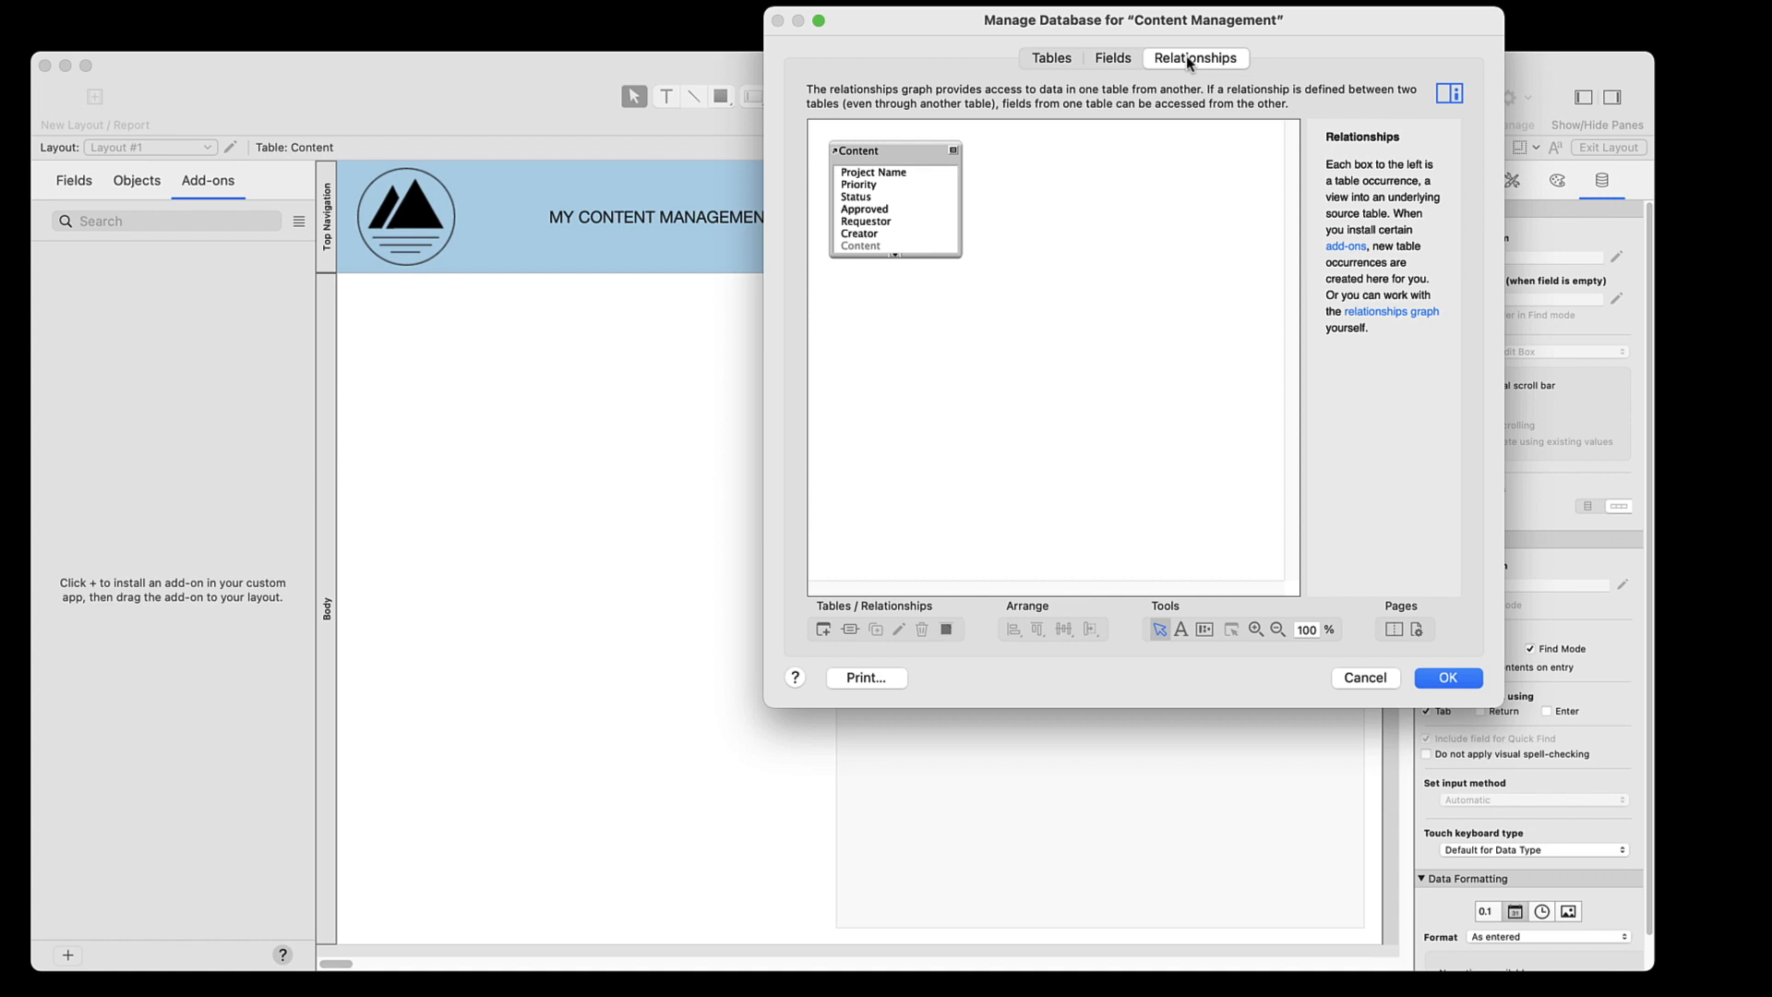
{"action": "left_click", "coordinate": [1117, 55]}
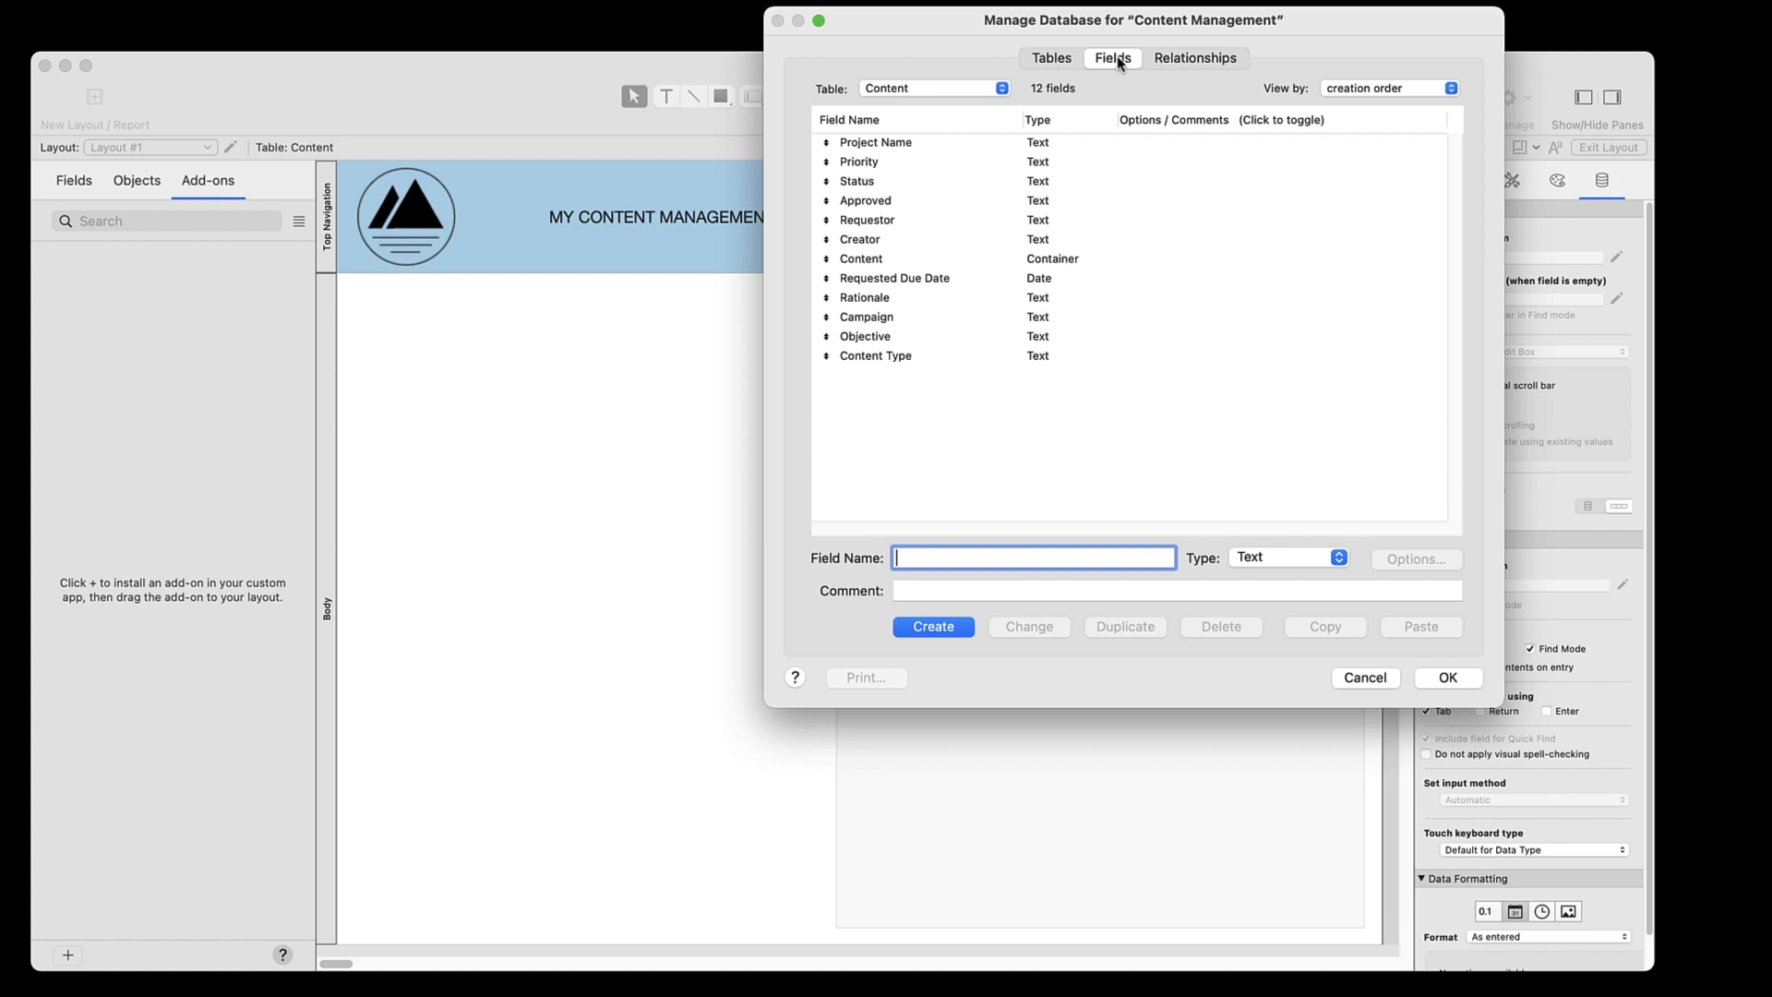
Create a Number field named PKey in the Content table
{"action": "type", "text": "Key"}
{"action": "left_click", "coordinate": [1289, 557]}
{"action": "left_click", "coordinate": [1287, 575]}
{"action": "left_click", "coordinate": [934, 627]}
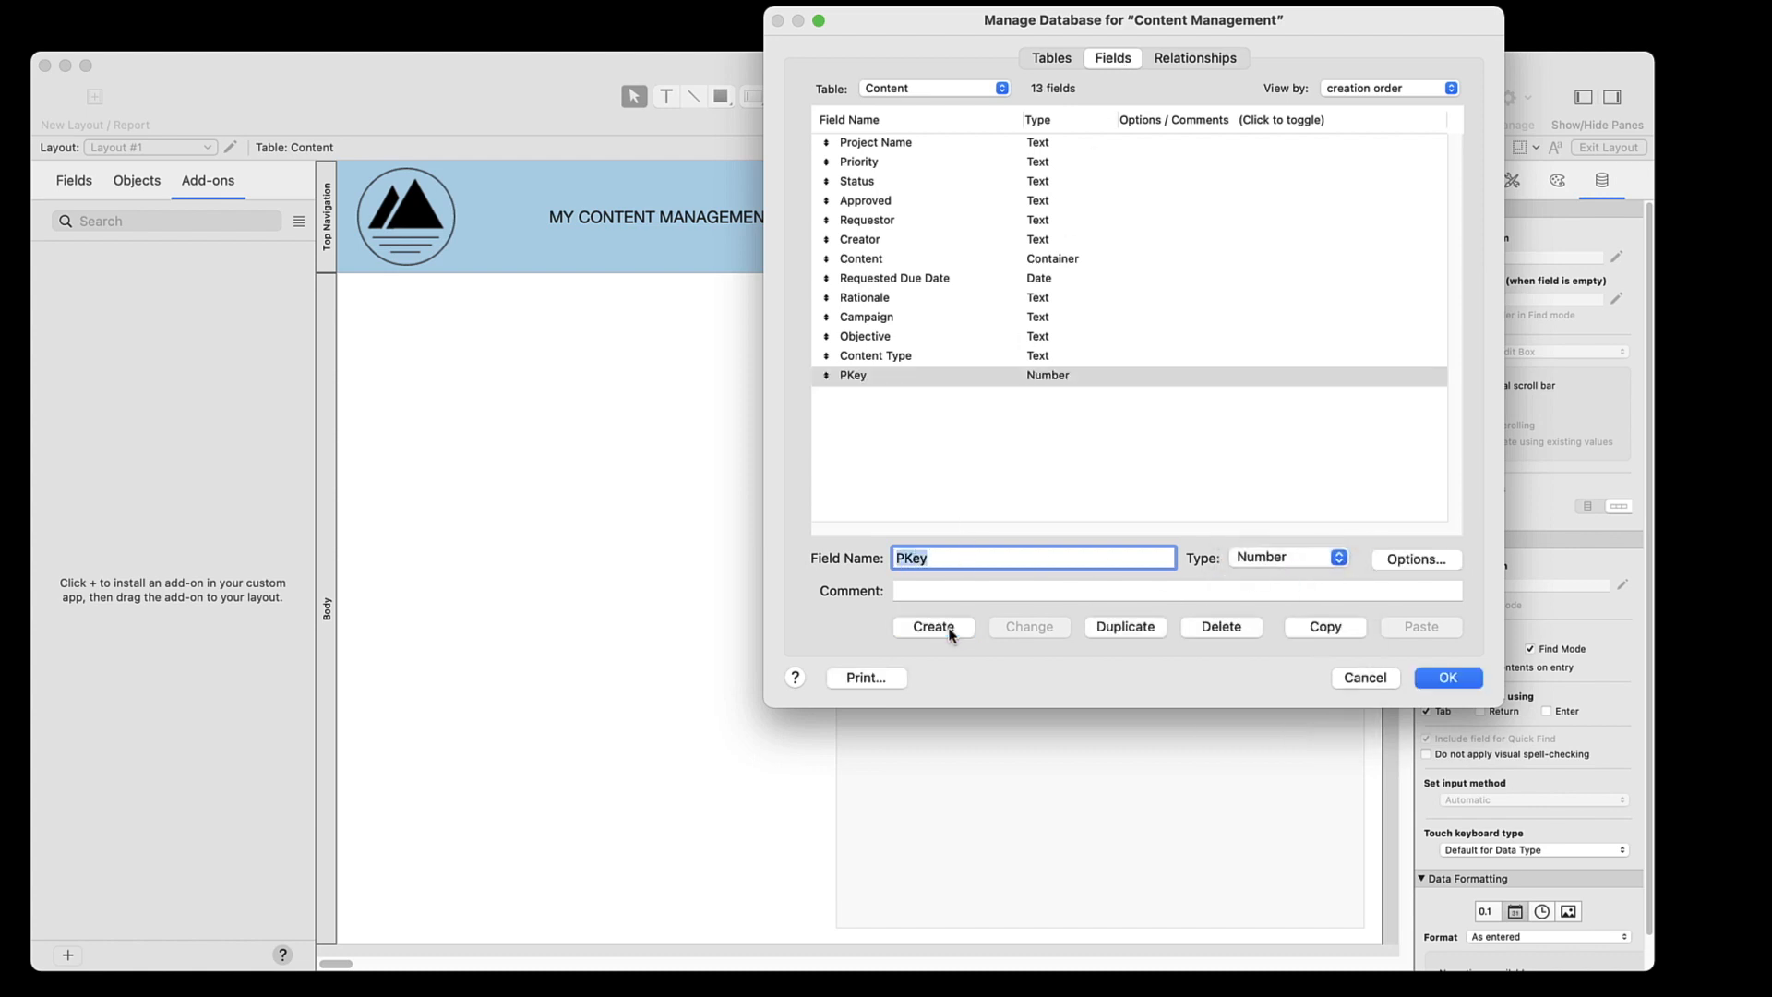
Set PKey to auto-enter a serial number on creation with next value 8, and accept the database changes
{"action": "left_click", "coordinate": [1402, 562]}
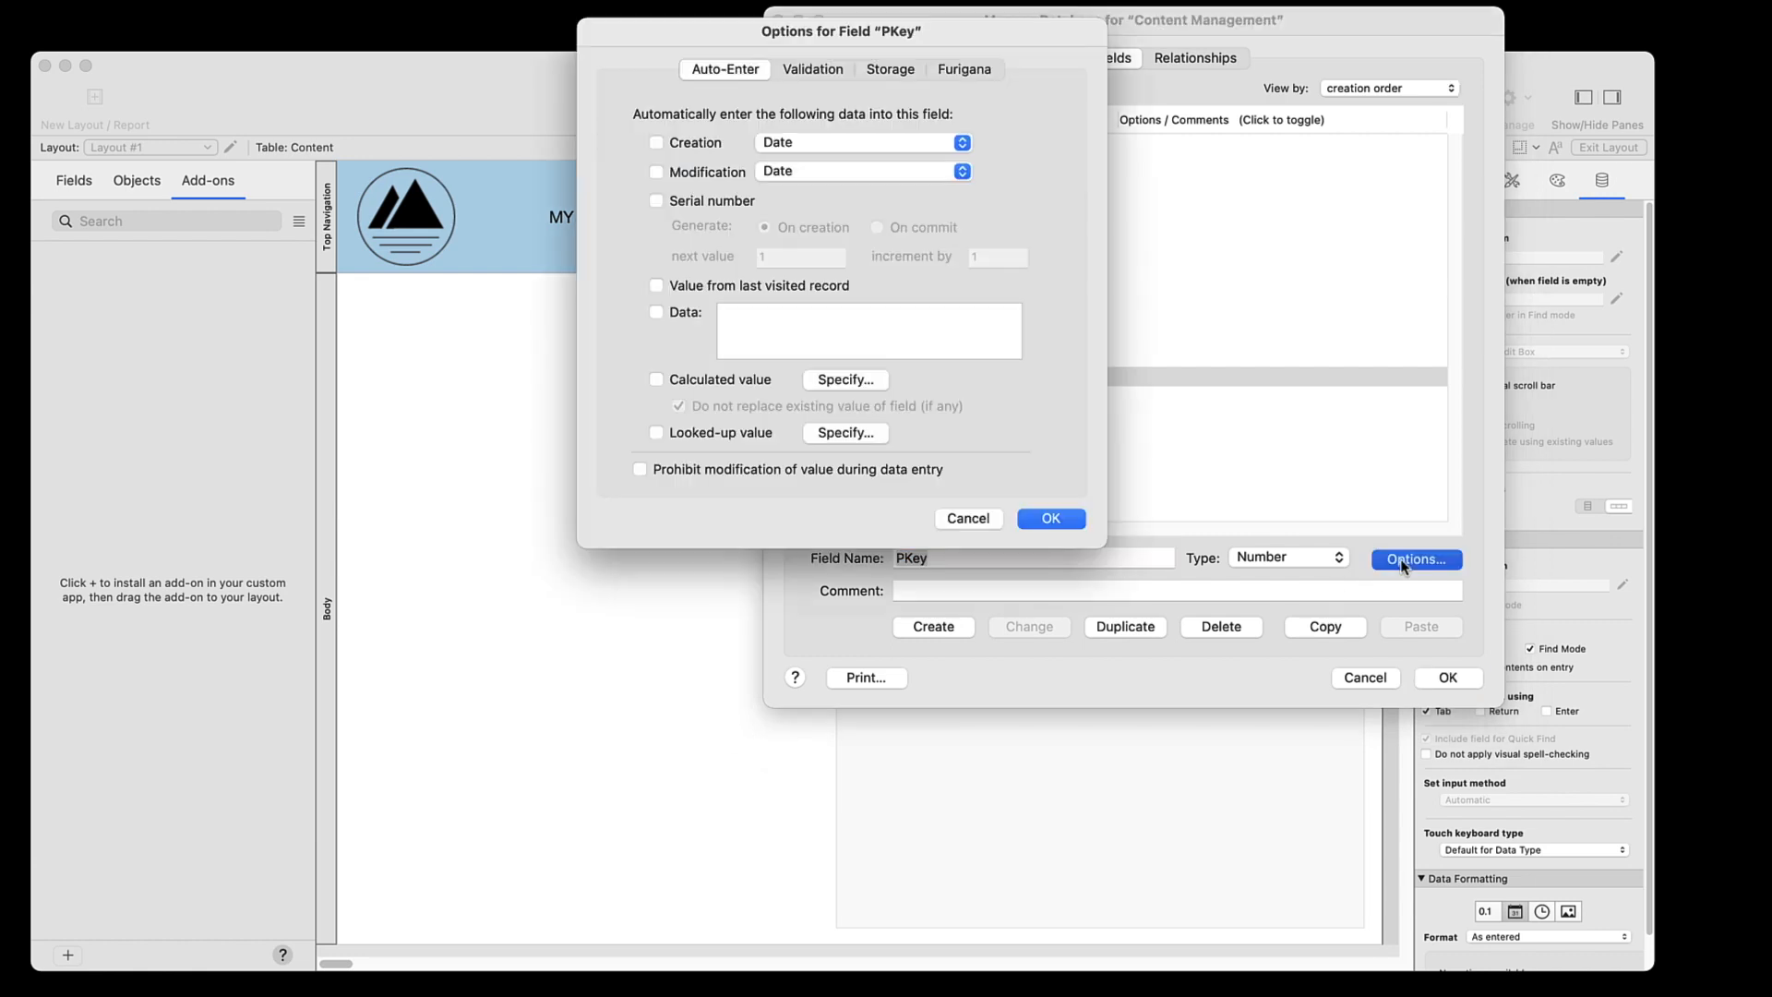
{"action": "left_click", "coordinate": [657, 201]}
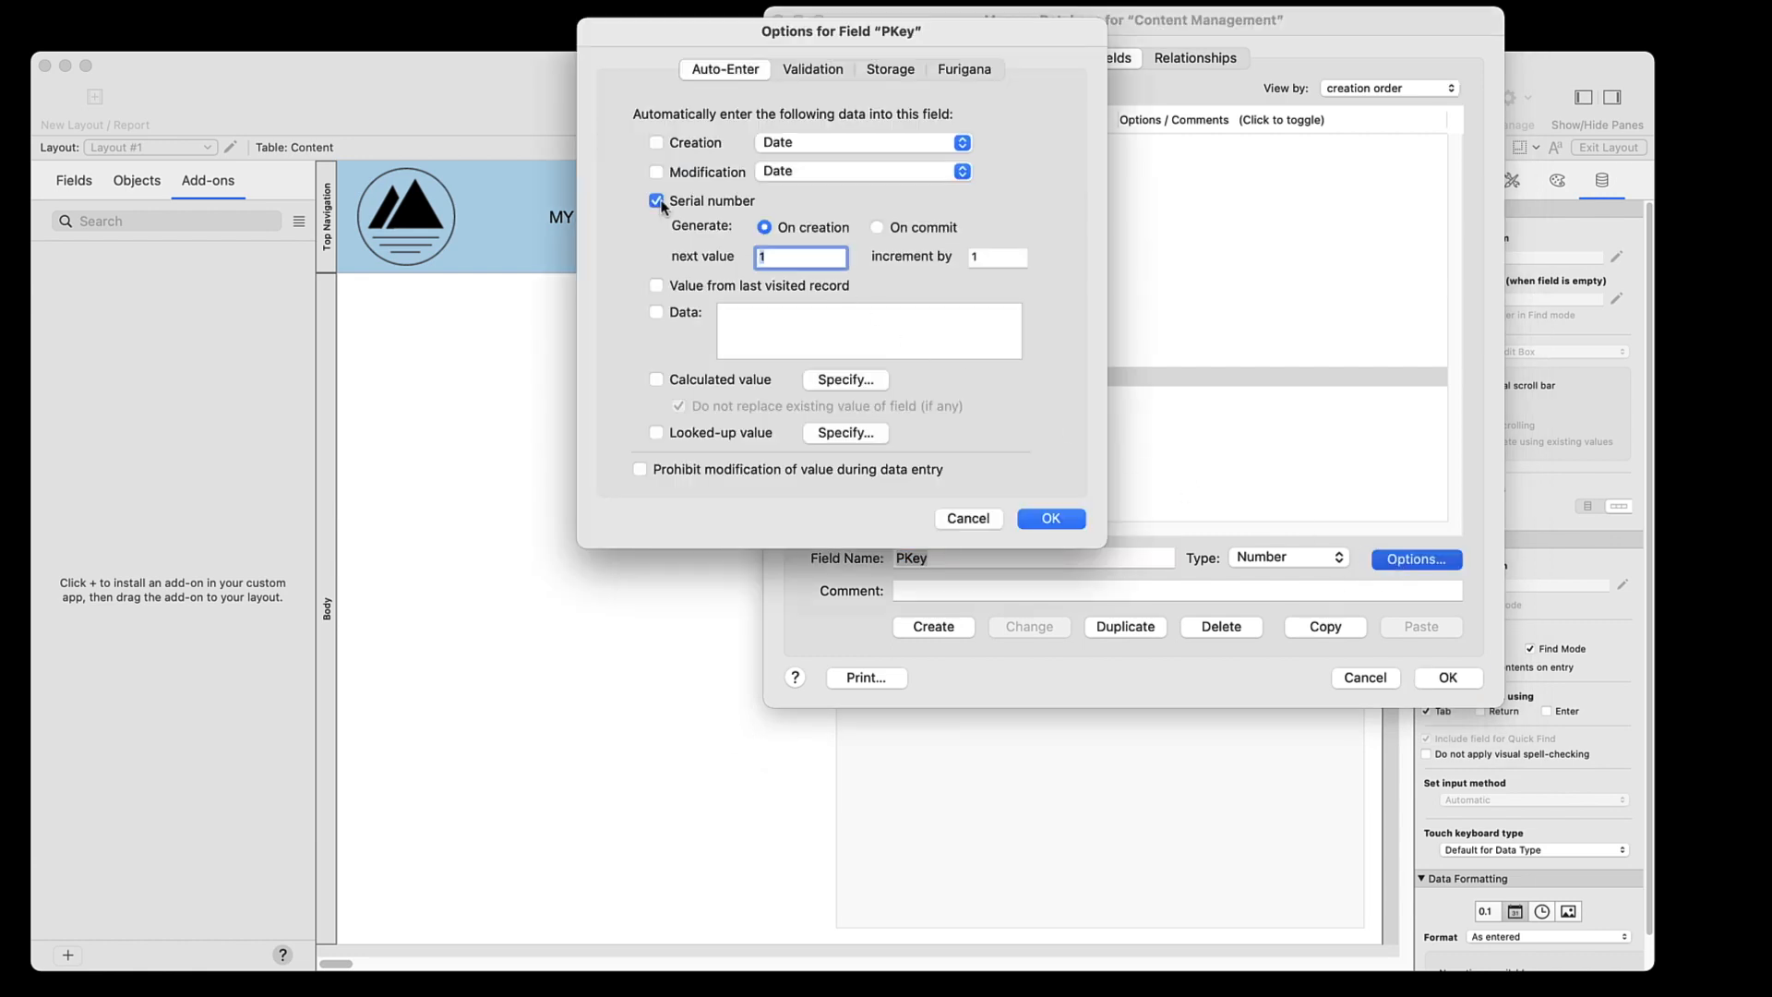
{"action": "type", "text": "8"}
{"action": "left_click", "coordinate": [1047, 519]}
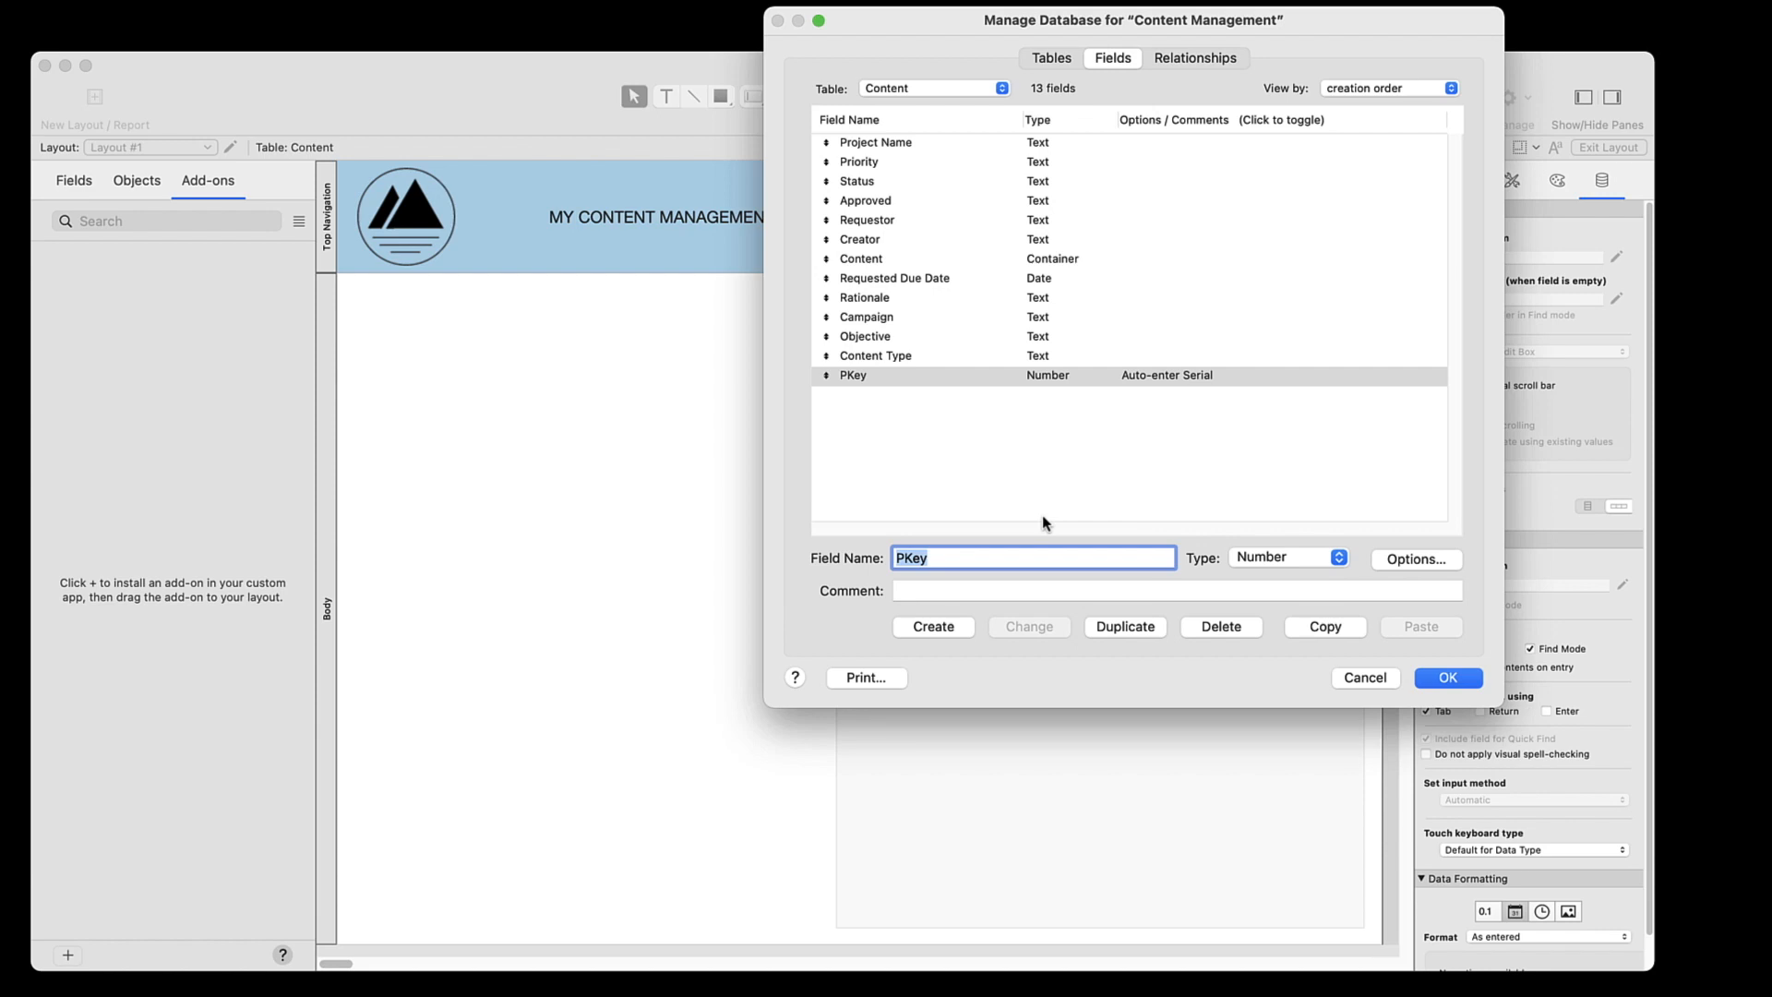
{"action": "left_click", "coordinate": [1430, 680]}
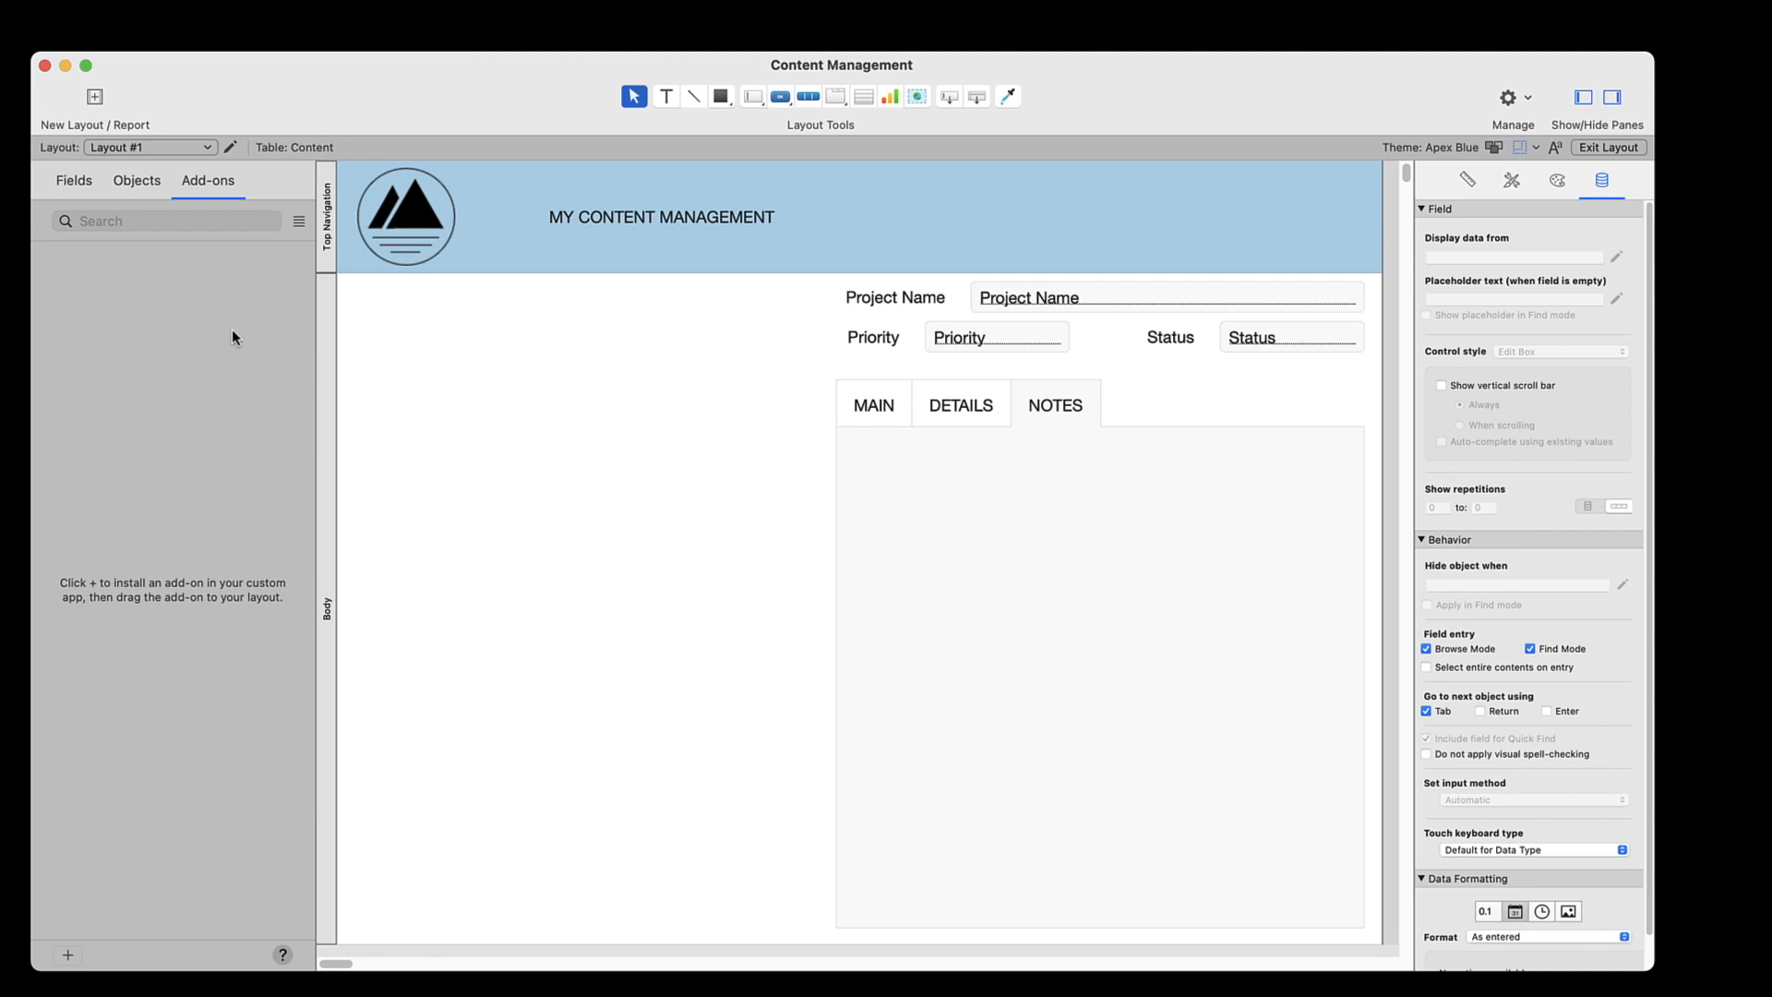
Install the Notes add-on and place it on the NOTES tab of the layout
{"action": "left_click", "coordinate": [66, 949]}
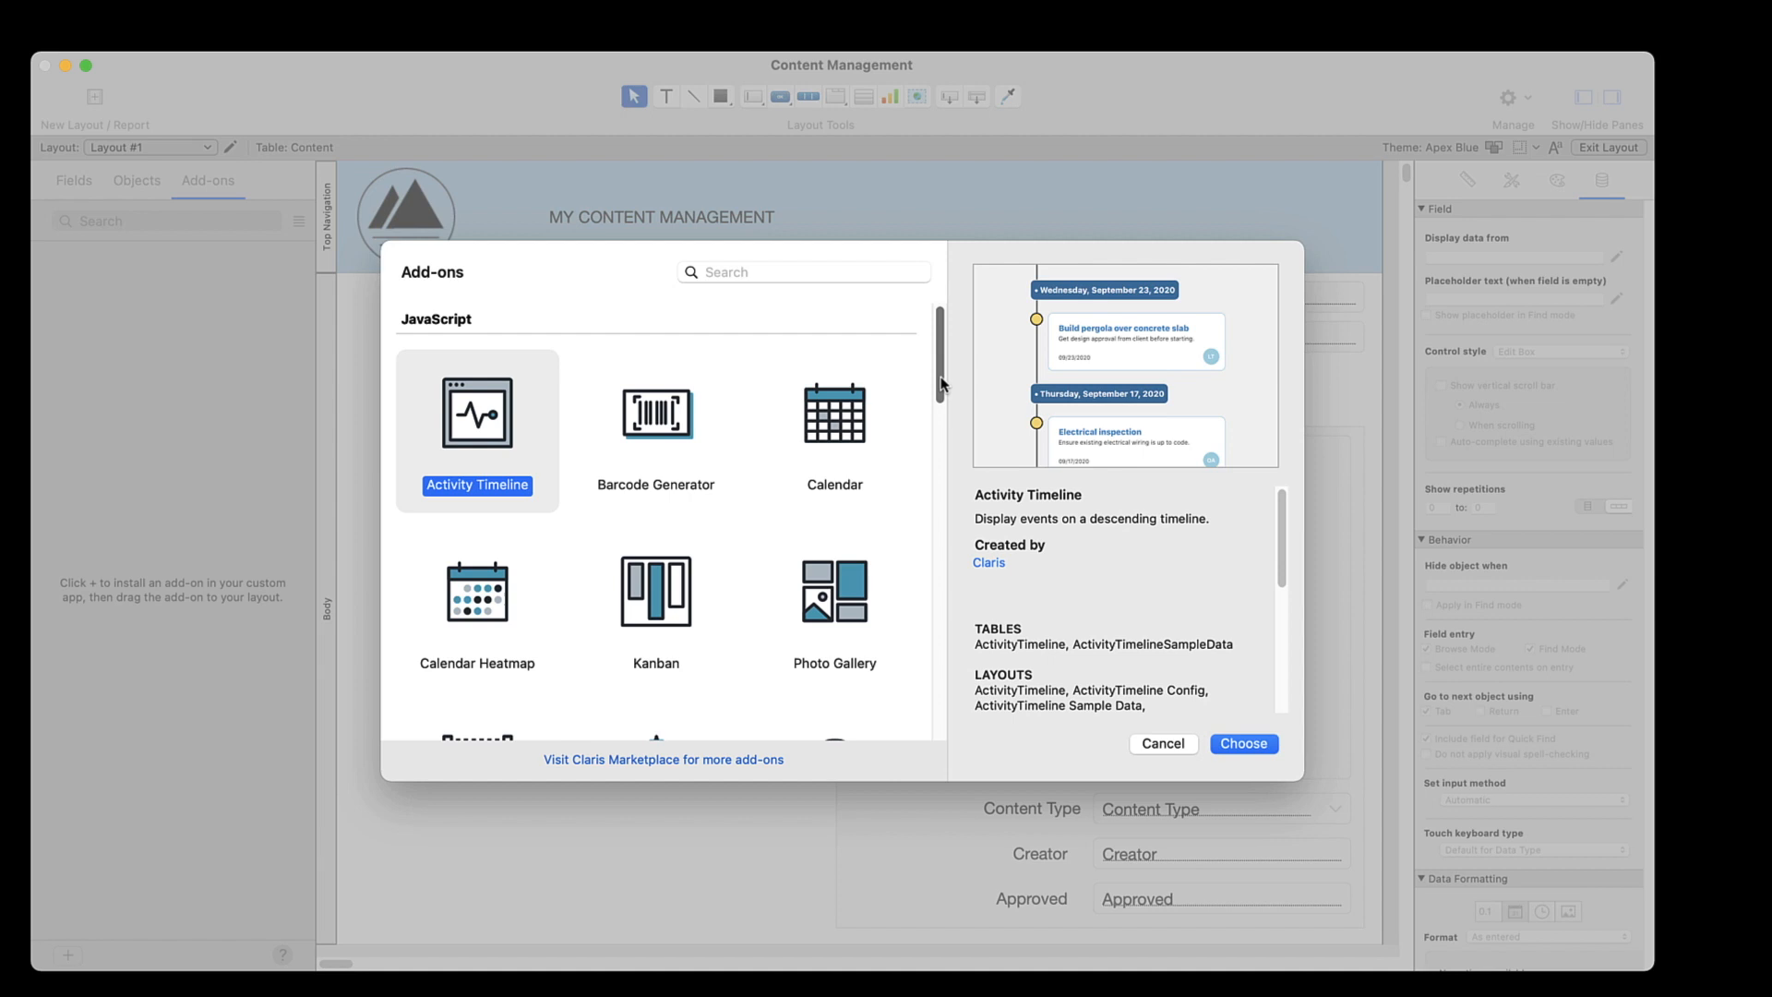
{"action": "left_click_drag", "start_coordinate": [941, 383], "coordinate": [944, 661]}
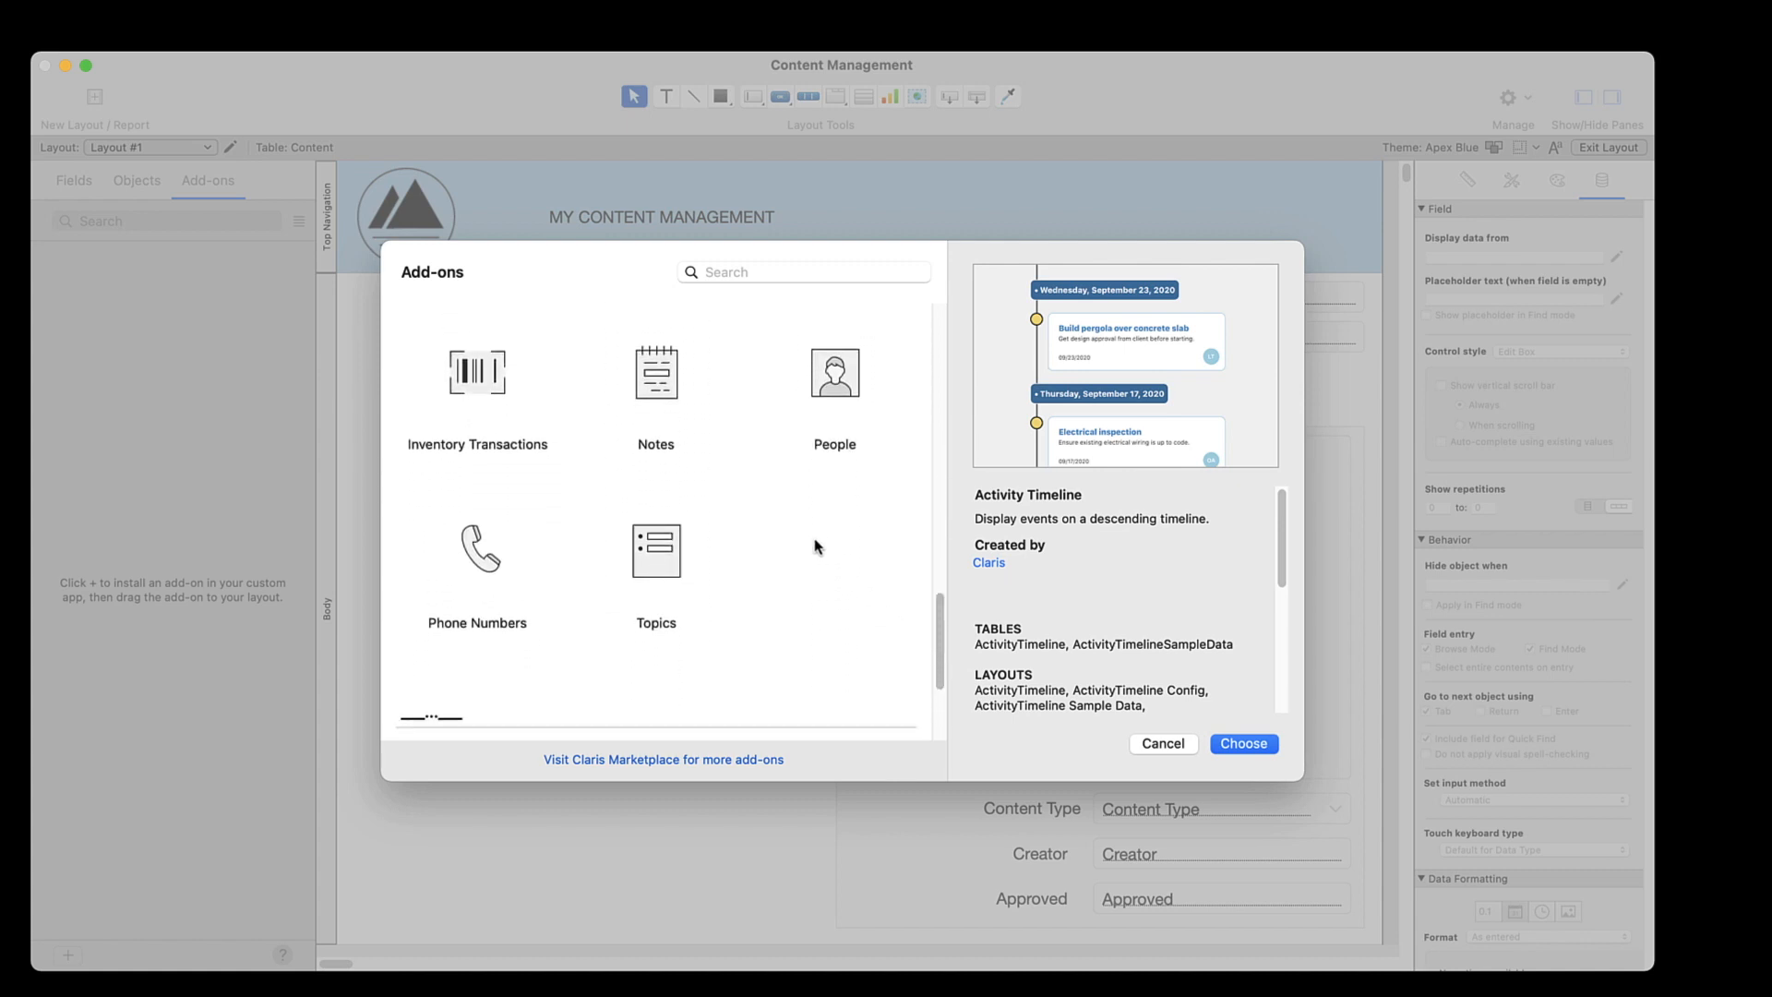
{"action": "left_click", "coordinate": [655, 392]}
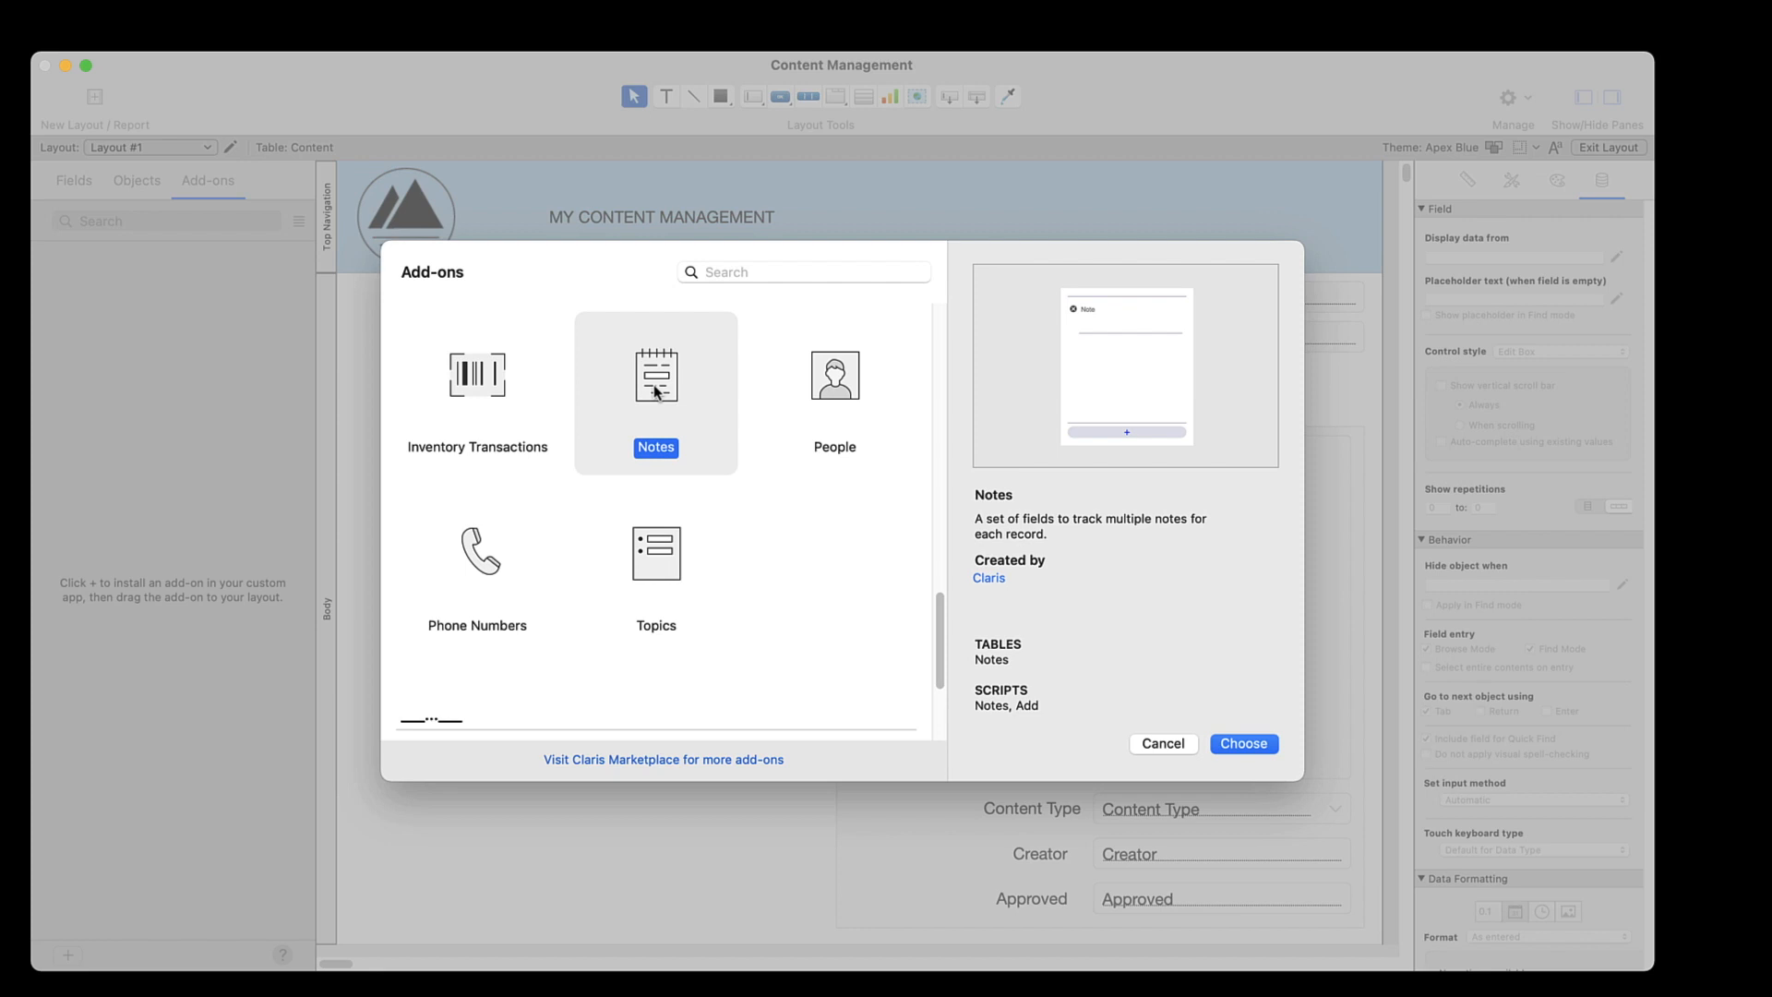
{"action": "left_click", "coordinate": [1242, 743]}
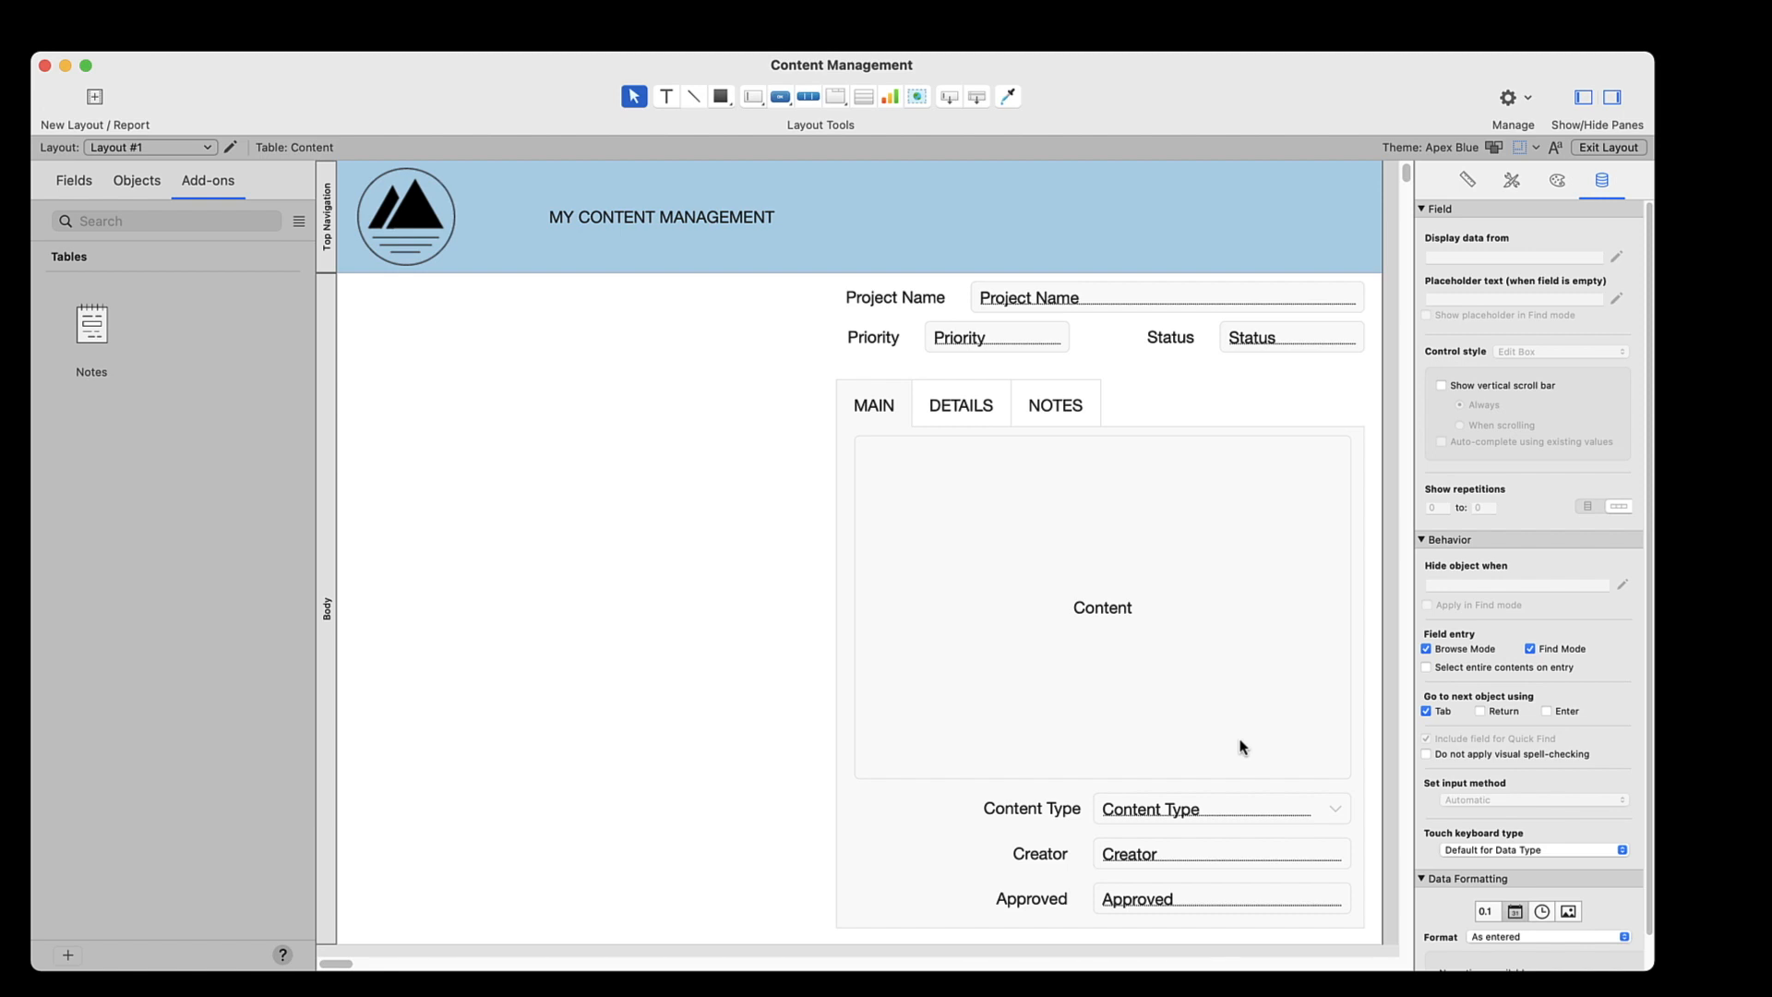
{"action": "left_click", "coordinate": [1069, 412]}
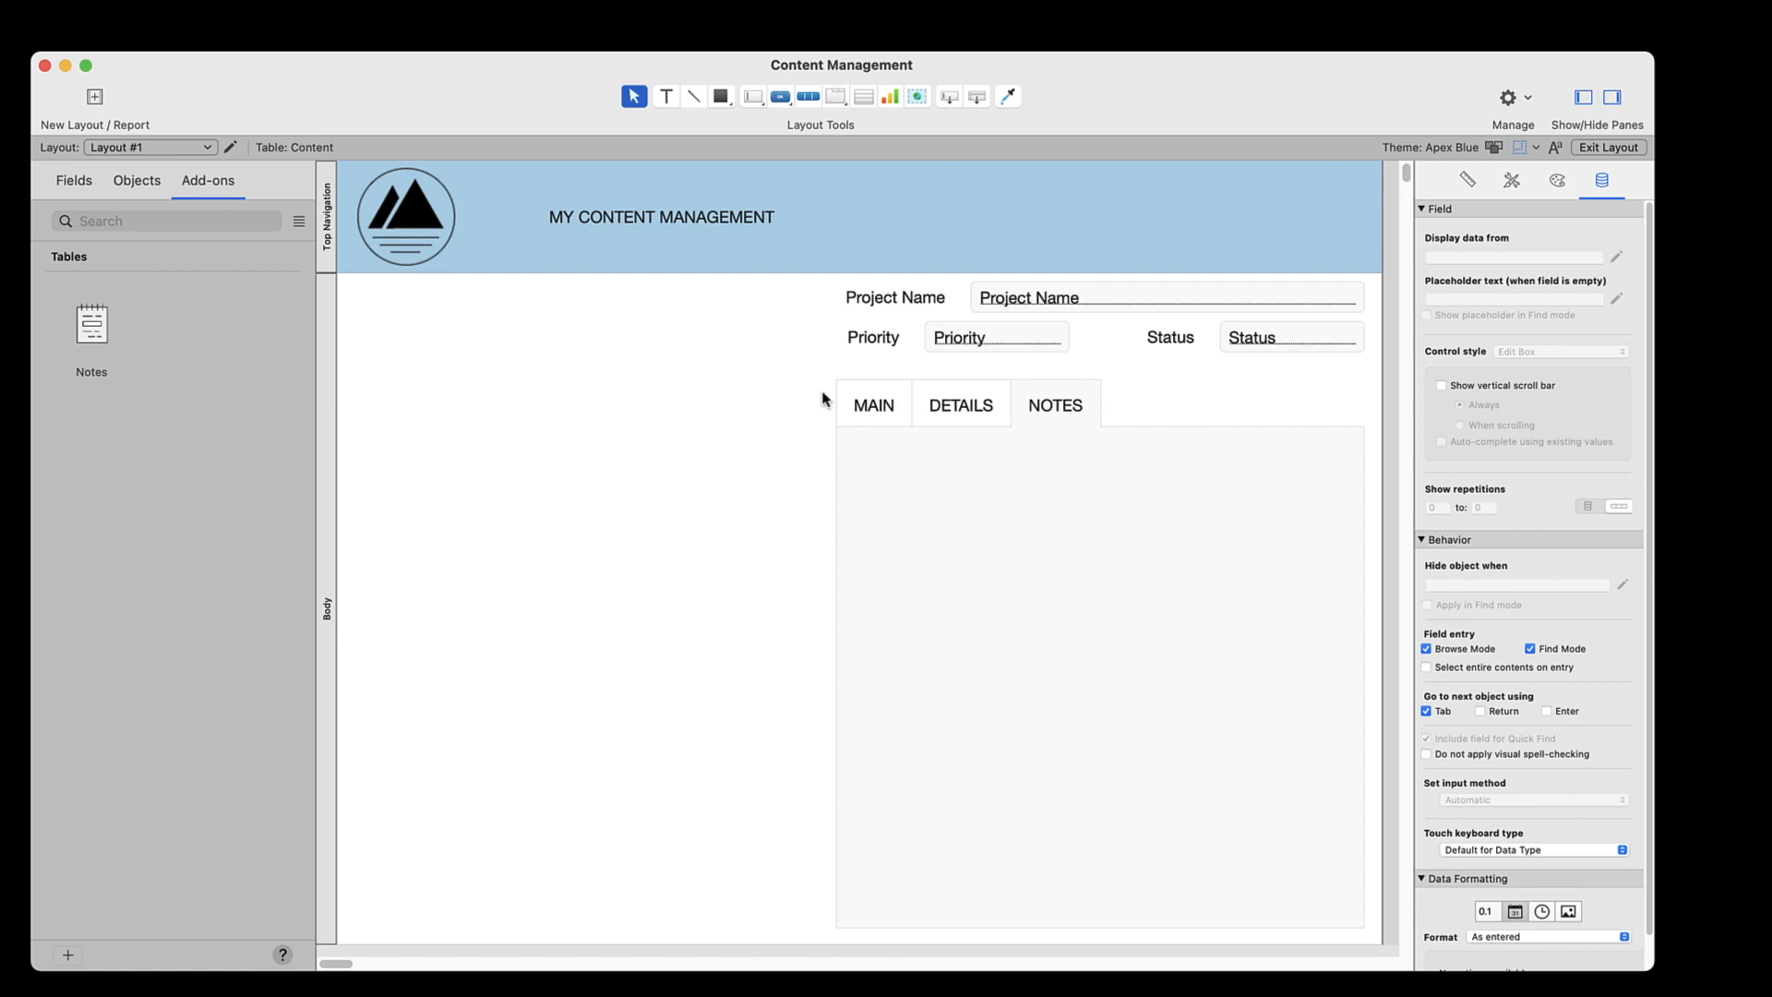
{"action": "left_click_drag", "start_coordinate": [92, 325], "coordinate": [979, 530]}
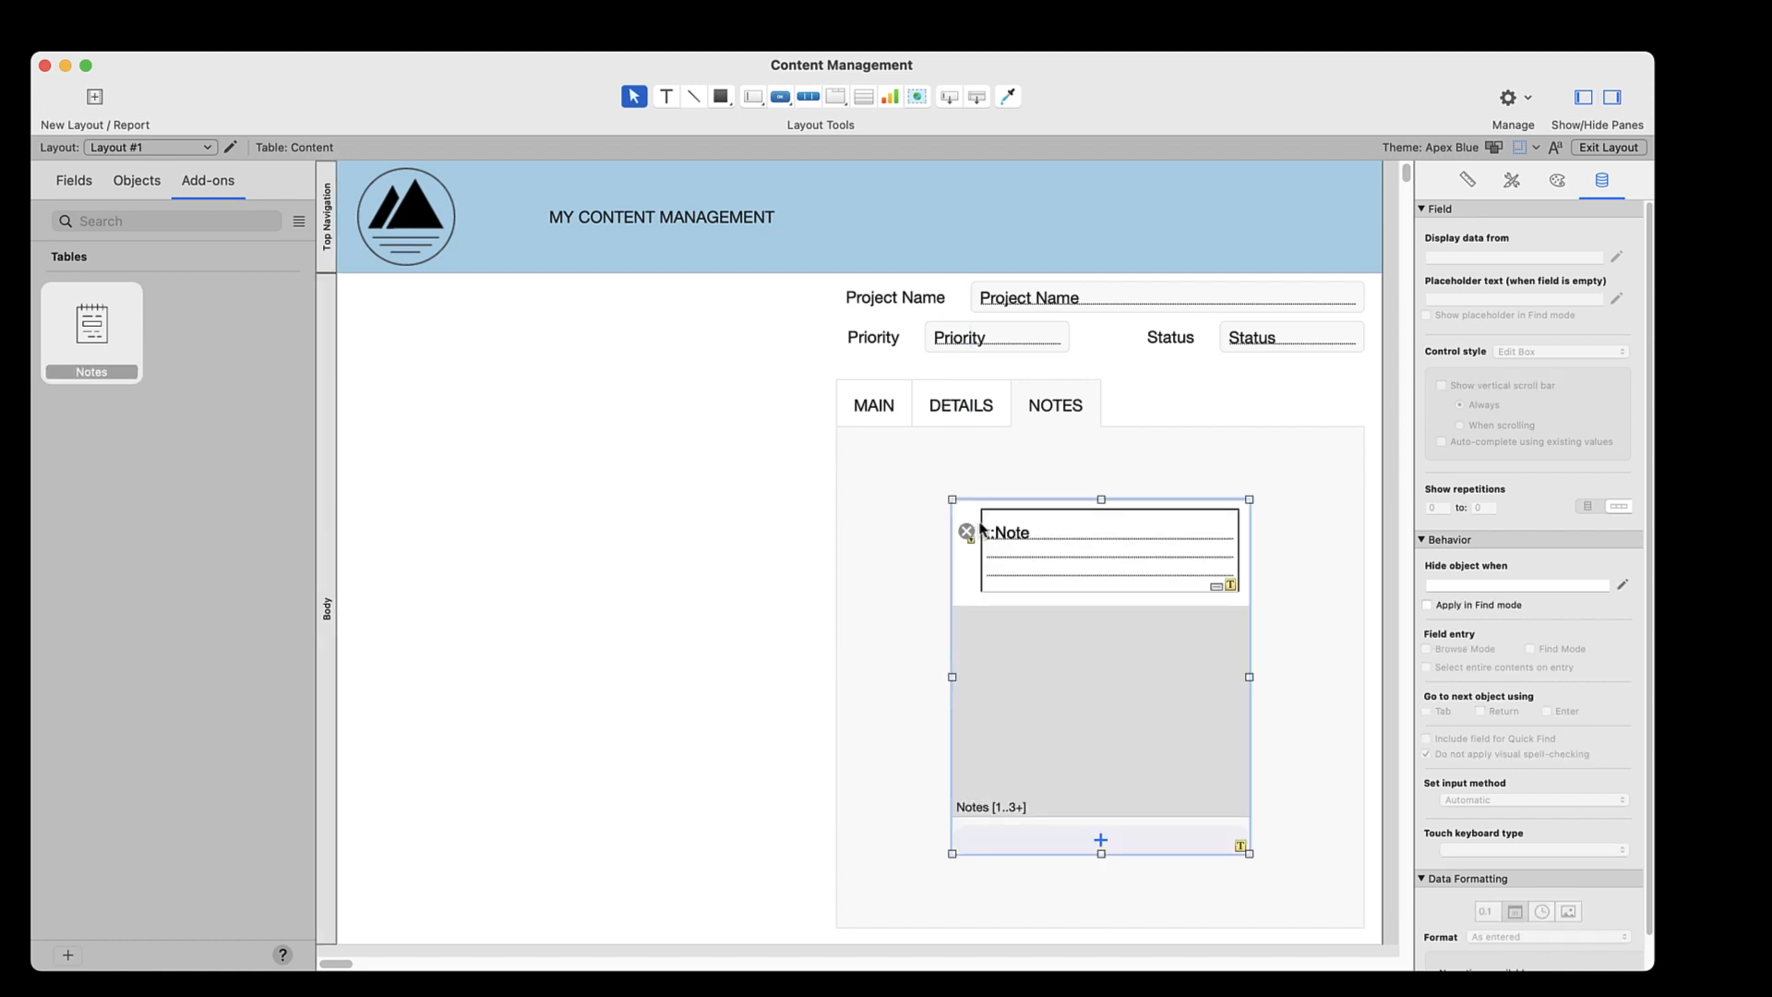
Save the layout and add a new record with the notes "This is a note" and "This is another note" on the NOTES tab
{"action": "left_click", "coordinate": [1641, 147]}
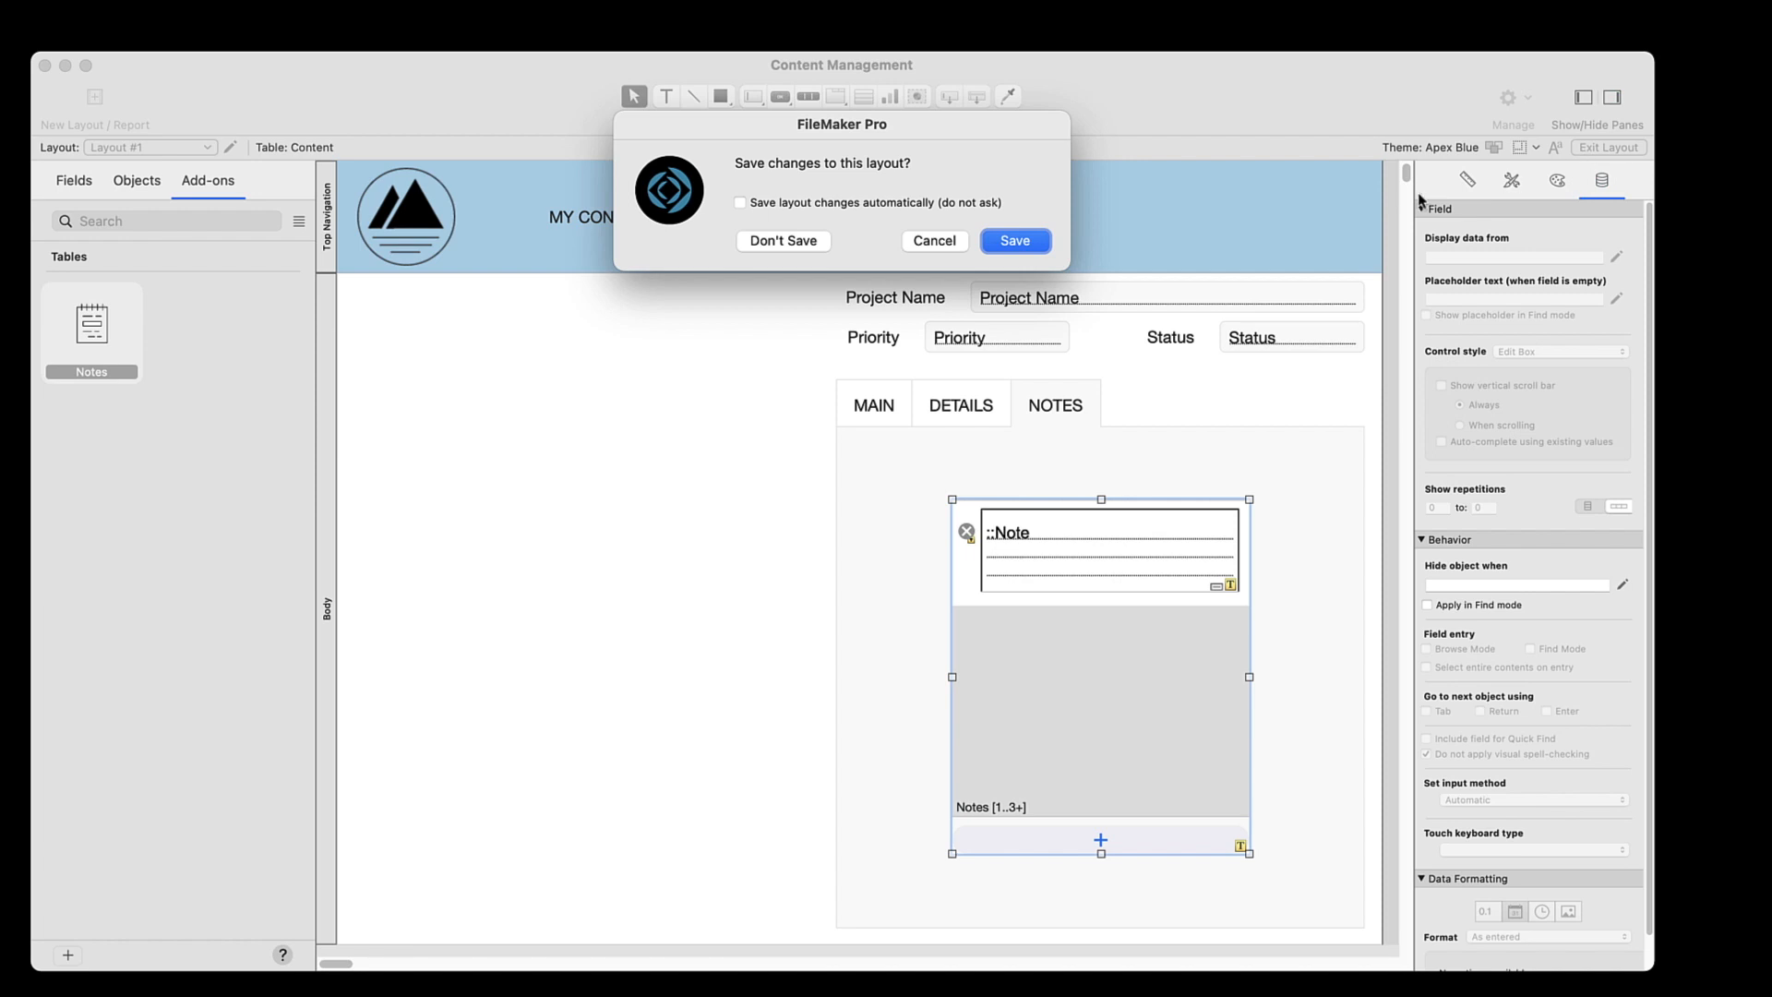
{"action": "left_click", "coordinate": [1033, 239]}
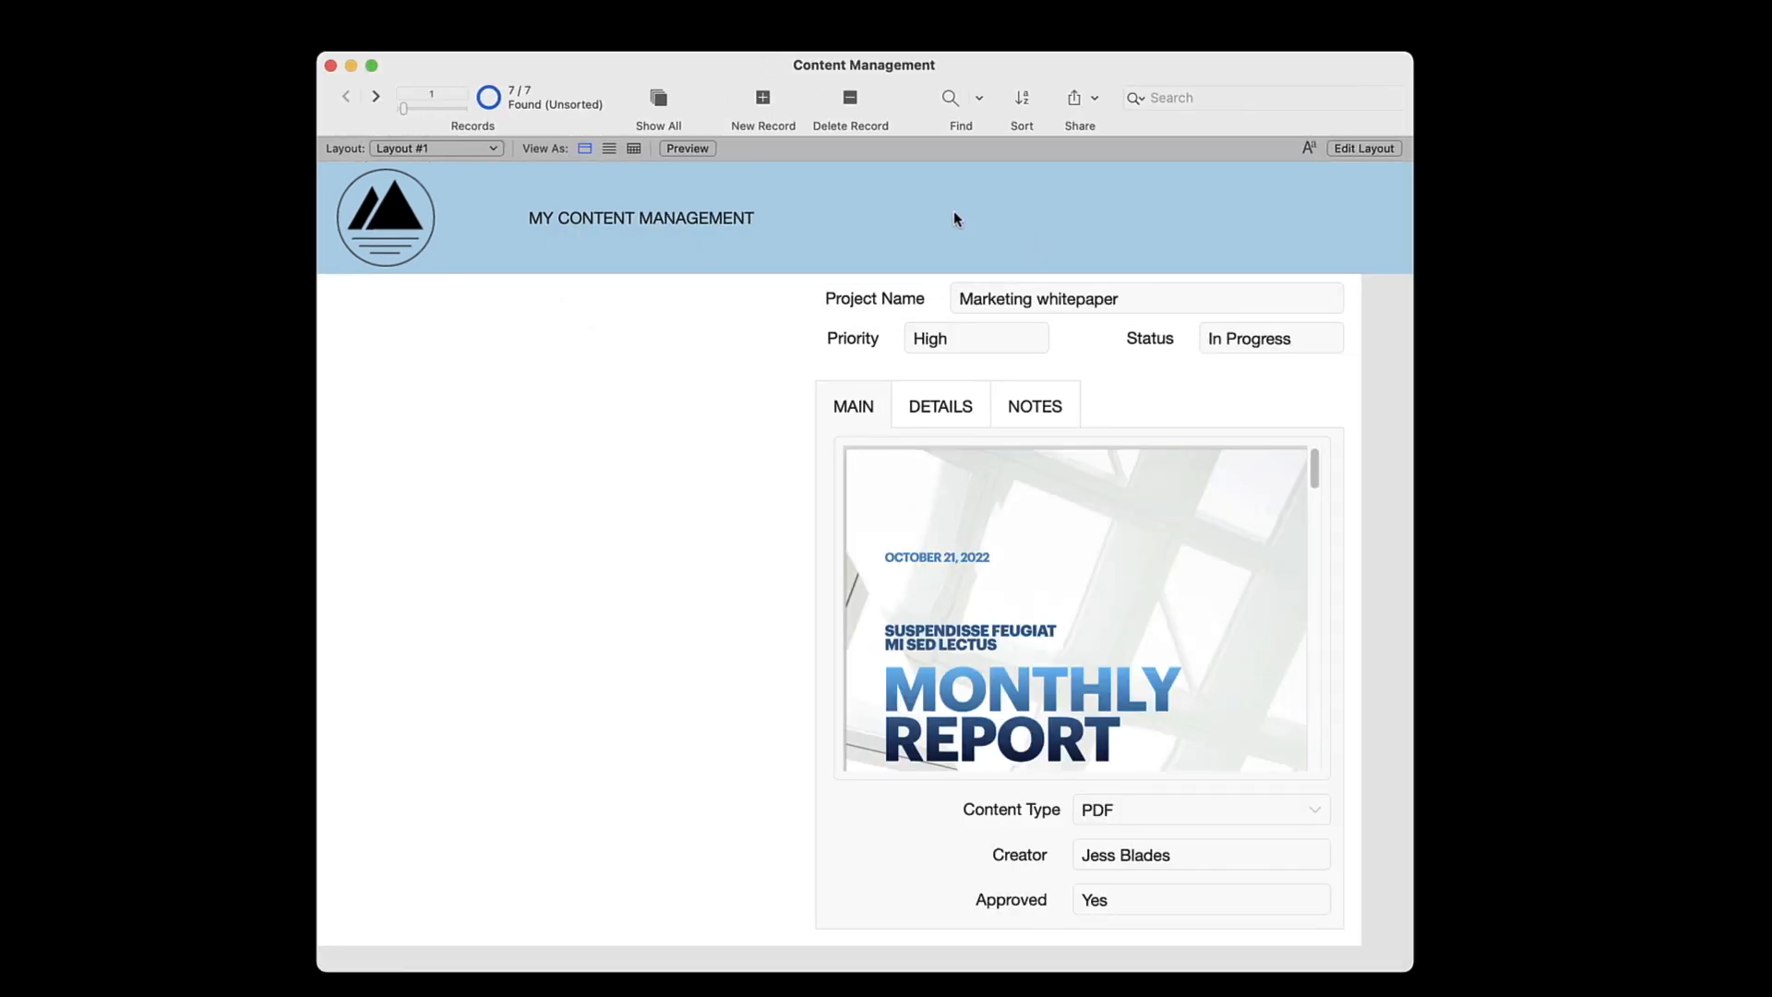
{"action": "left_click", "coordinate": [763, 100]}
{"action": "left_click", "coordinate": [1030, 407]}
{"action": "left_click", "coordinate": [1024, 577]}
{"action": "type", "text": "This is a note"}
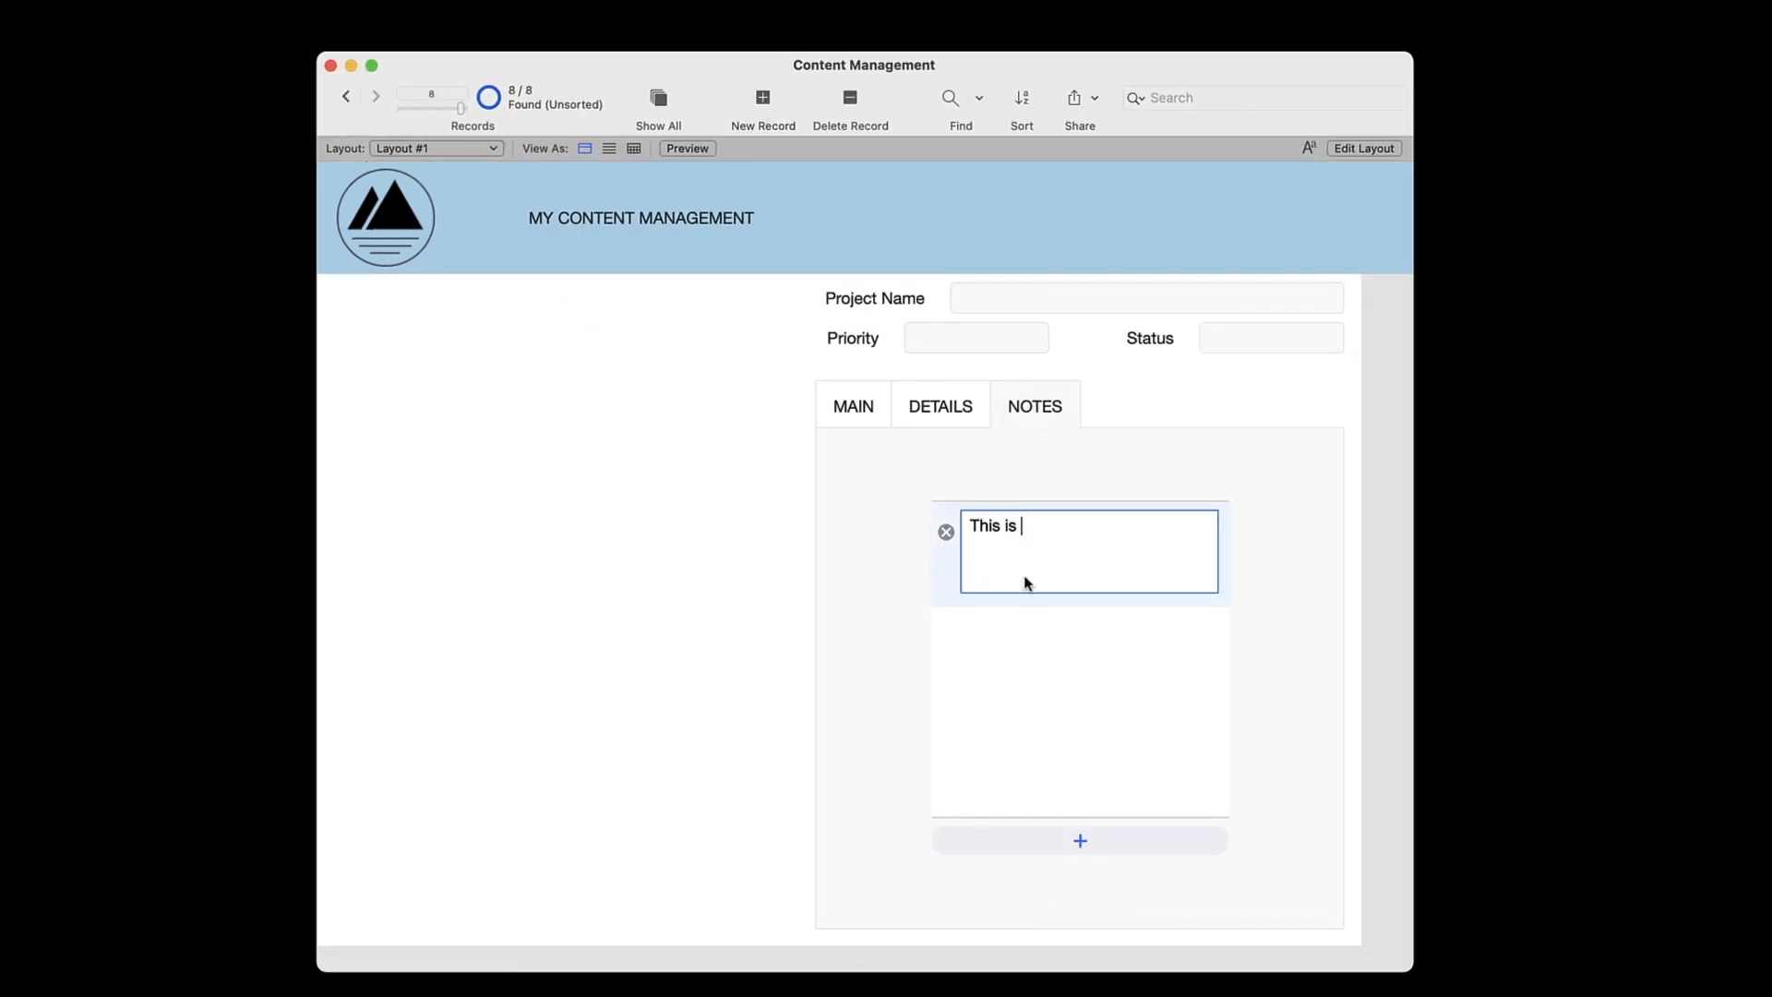
{"action": "left_click", "coordinate": [1080, 840]}
{"action": "type", "text": "This is another note"}
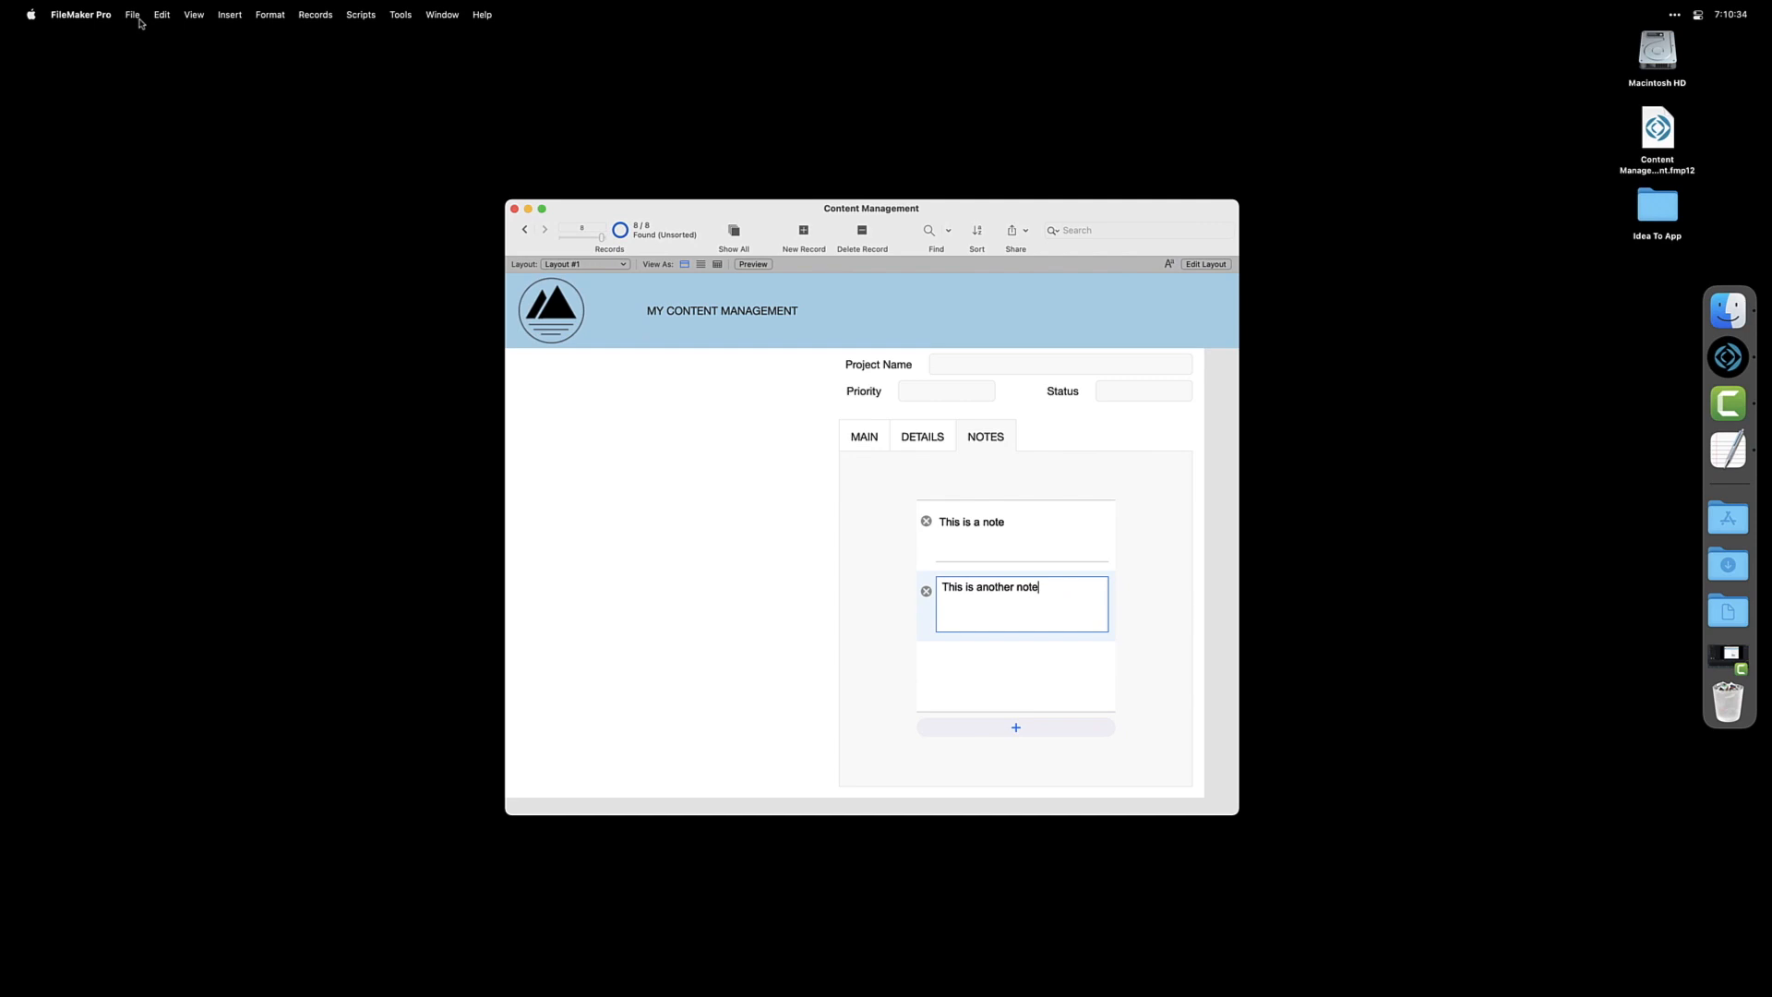
Examine the database's tables and the relationship between Content and Notes in Manage Database
{"action": "left_click", "coordinate": [132, 14]}
{"action": "mouse_move", "coordinate": [212, 154]}
{"action": "left_click", "coordinate": [284, 155]}
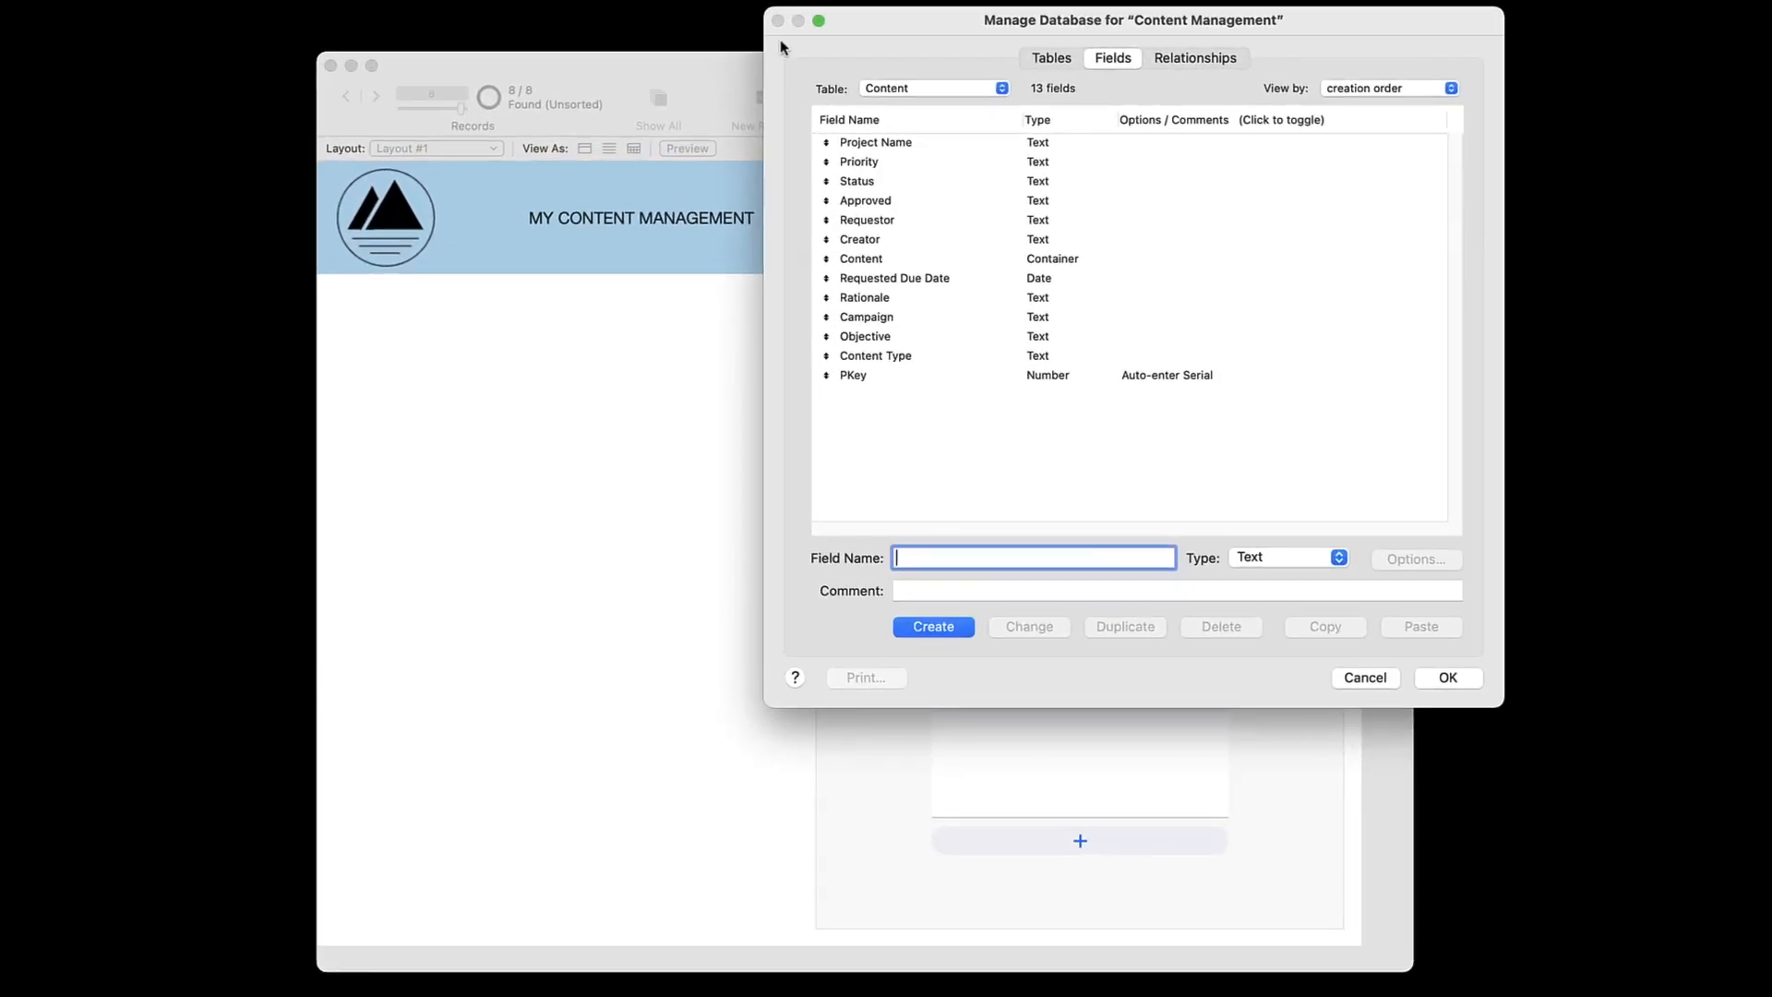
{"action": "left_click", "coordinate": [1044, 63]}
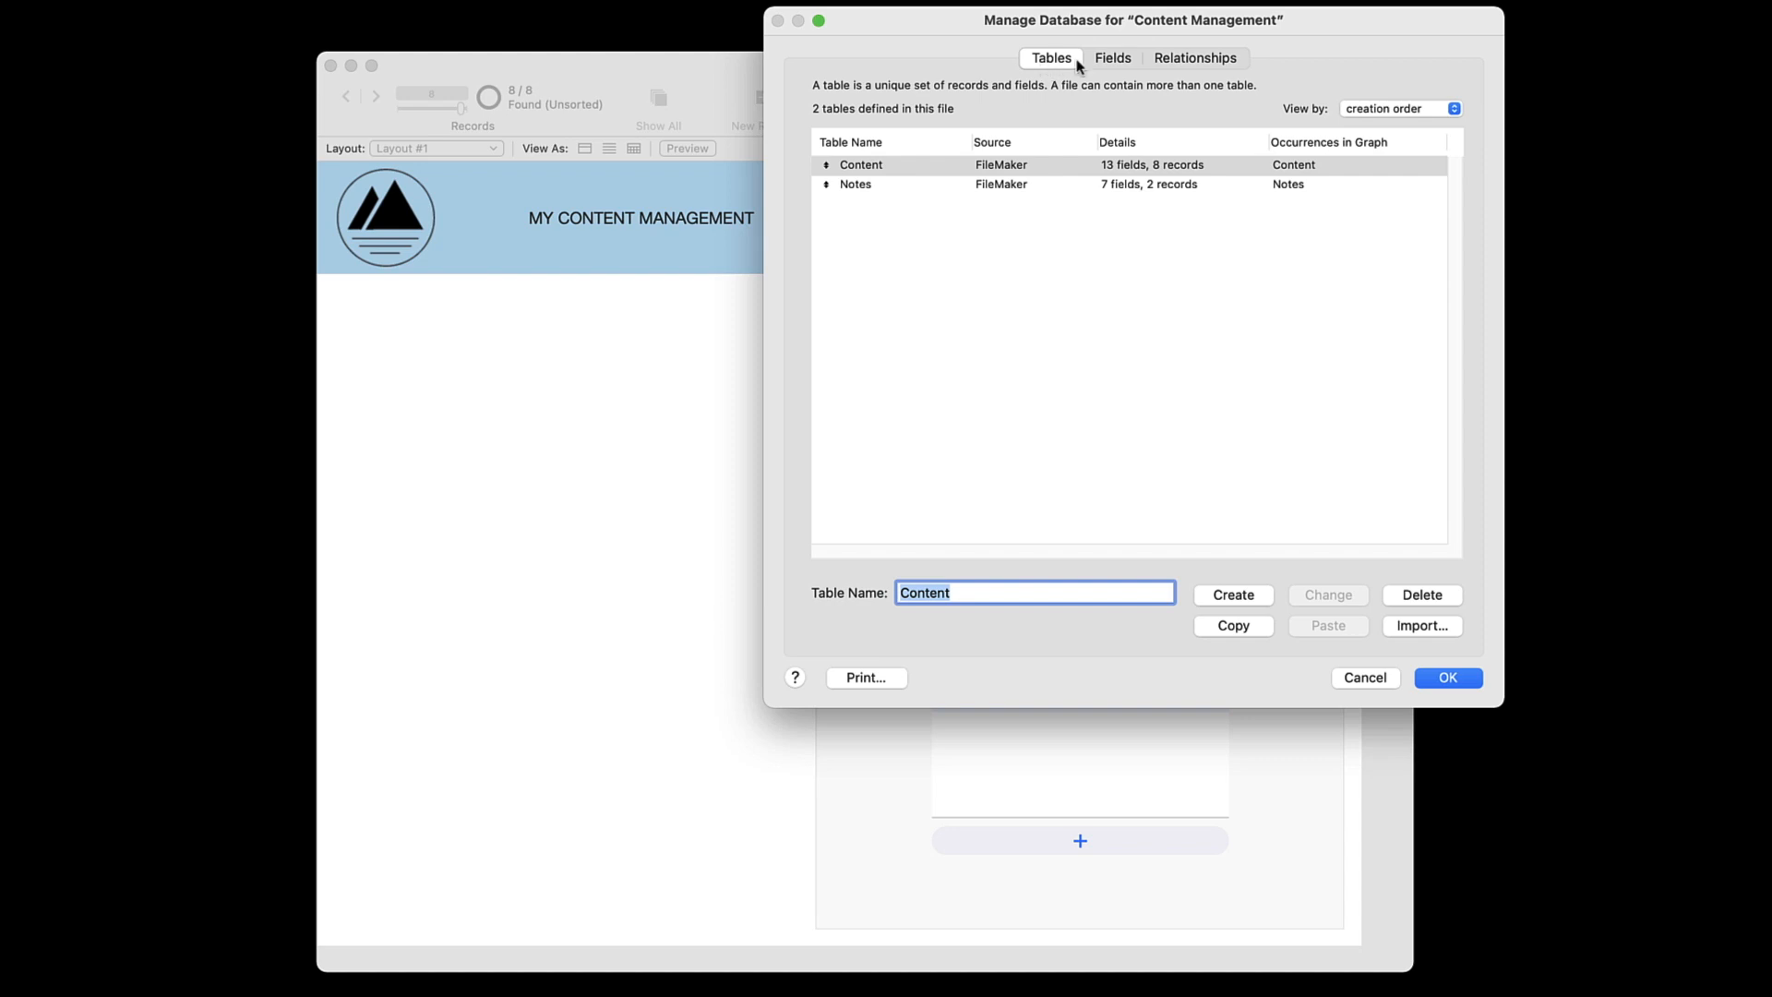
{"action": "left_click", "coordinate": [1194, 58]}
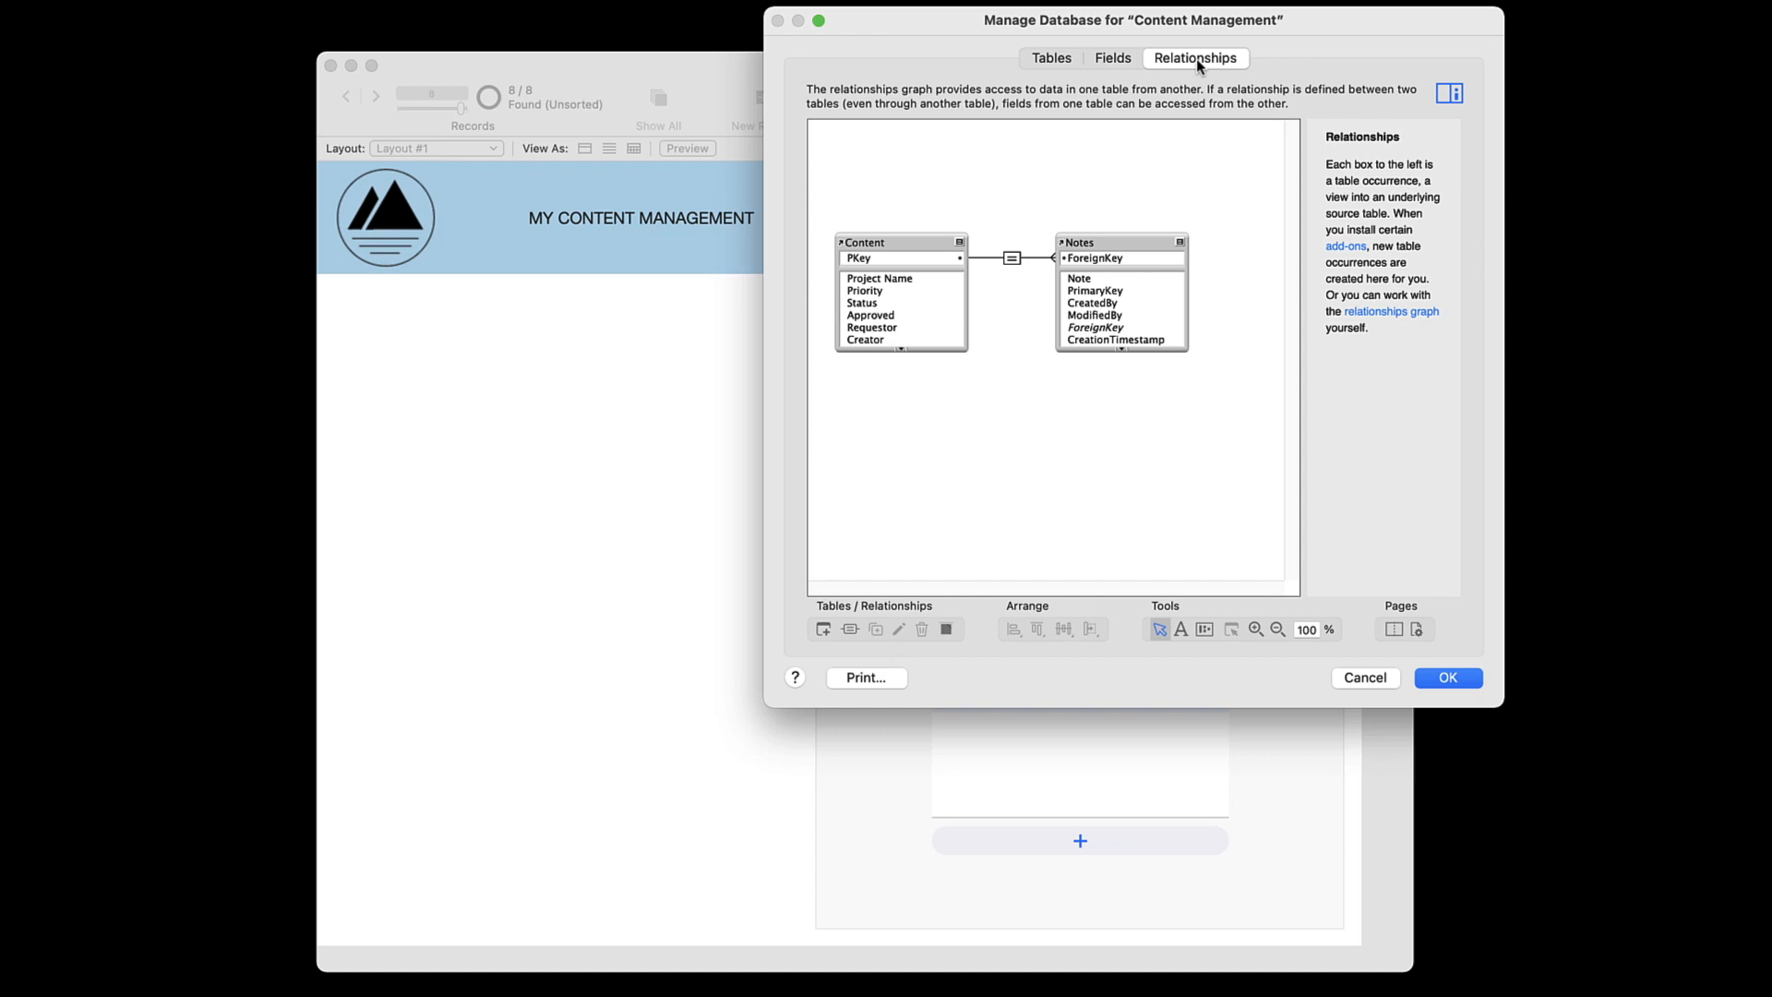
{"action": "left_click", "coordinate": [1447, 678]}
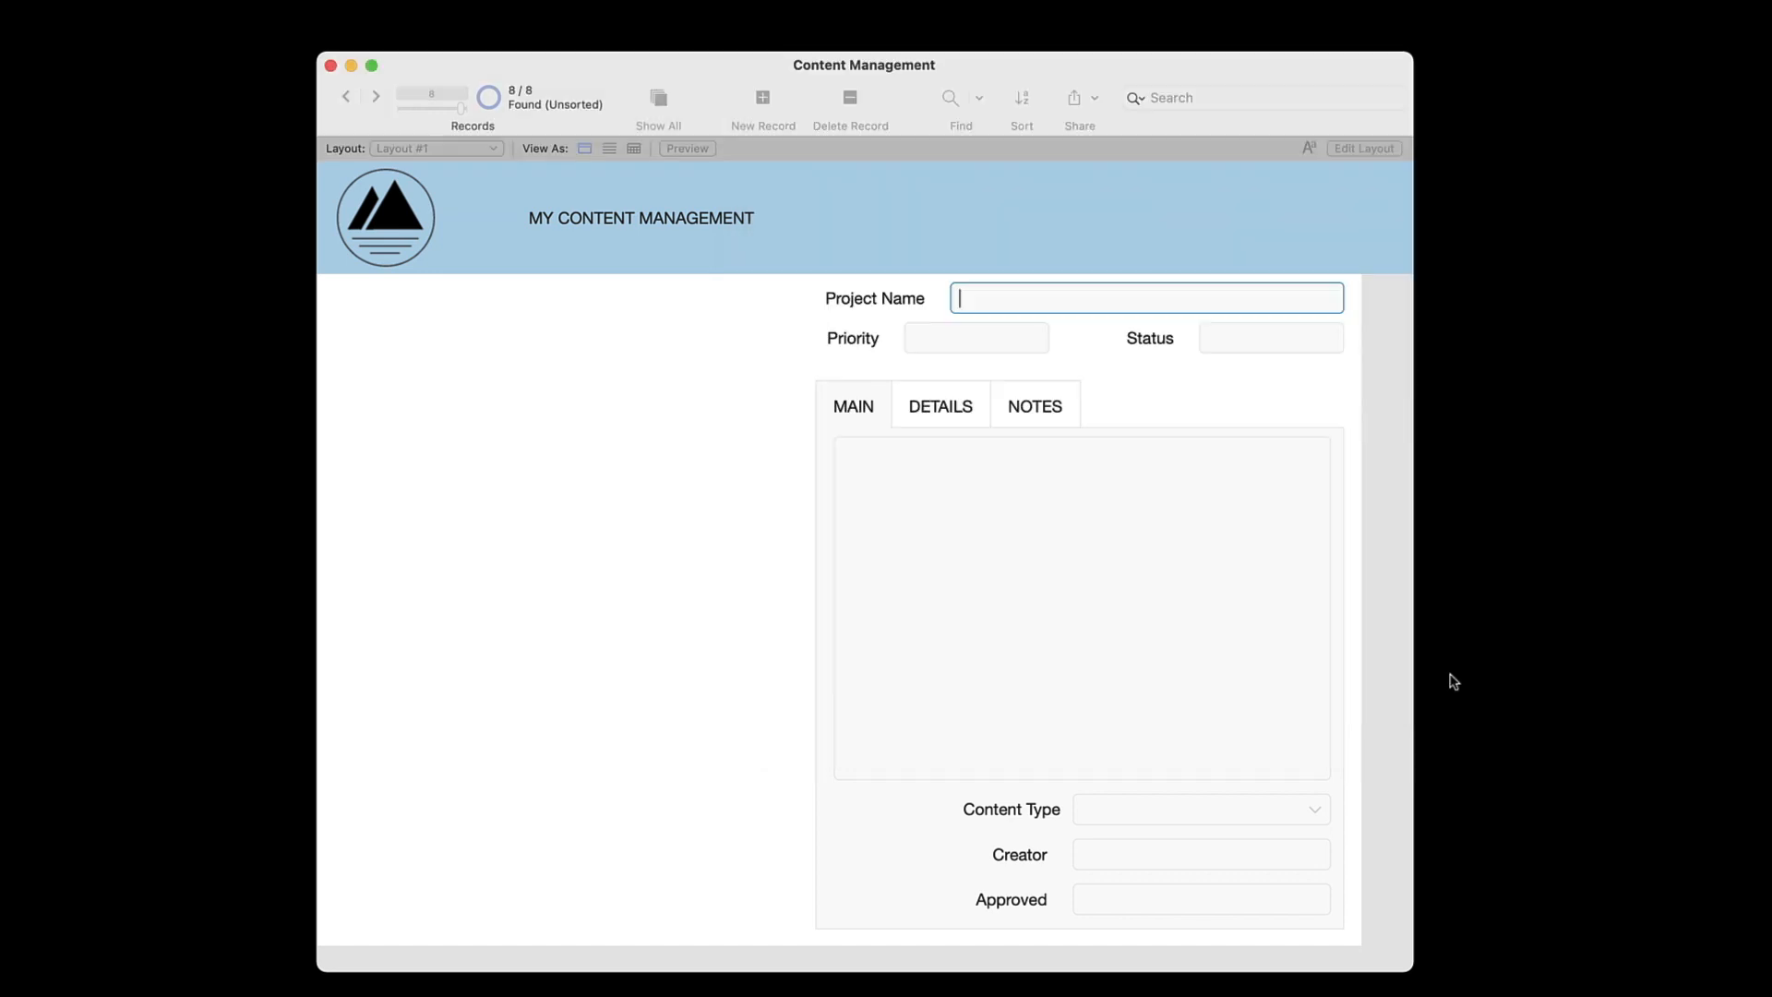
Draw a portal about 457 by 531 pt in the empty area beside the tab control, showing records from the current table Content with 13 rows
{"action": "left_click", "coordinate": [1357, 150]}
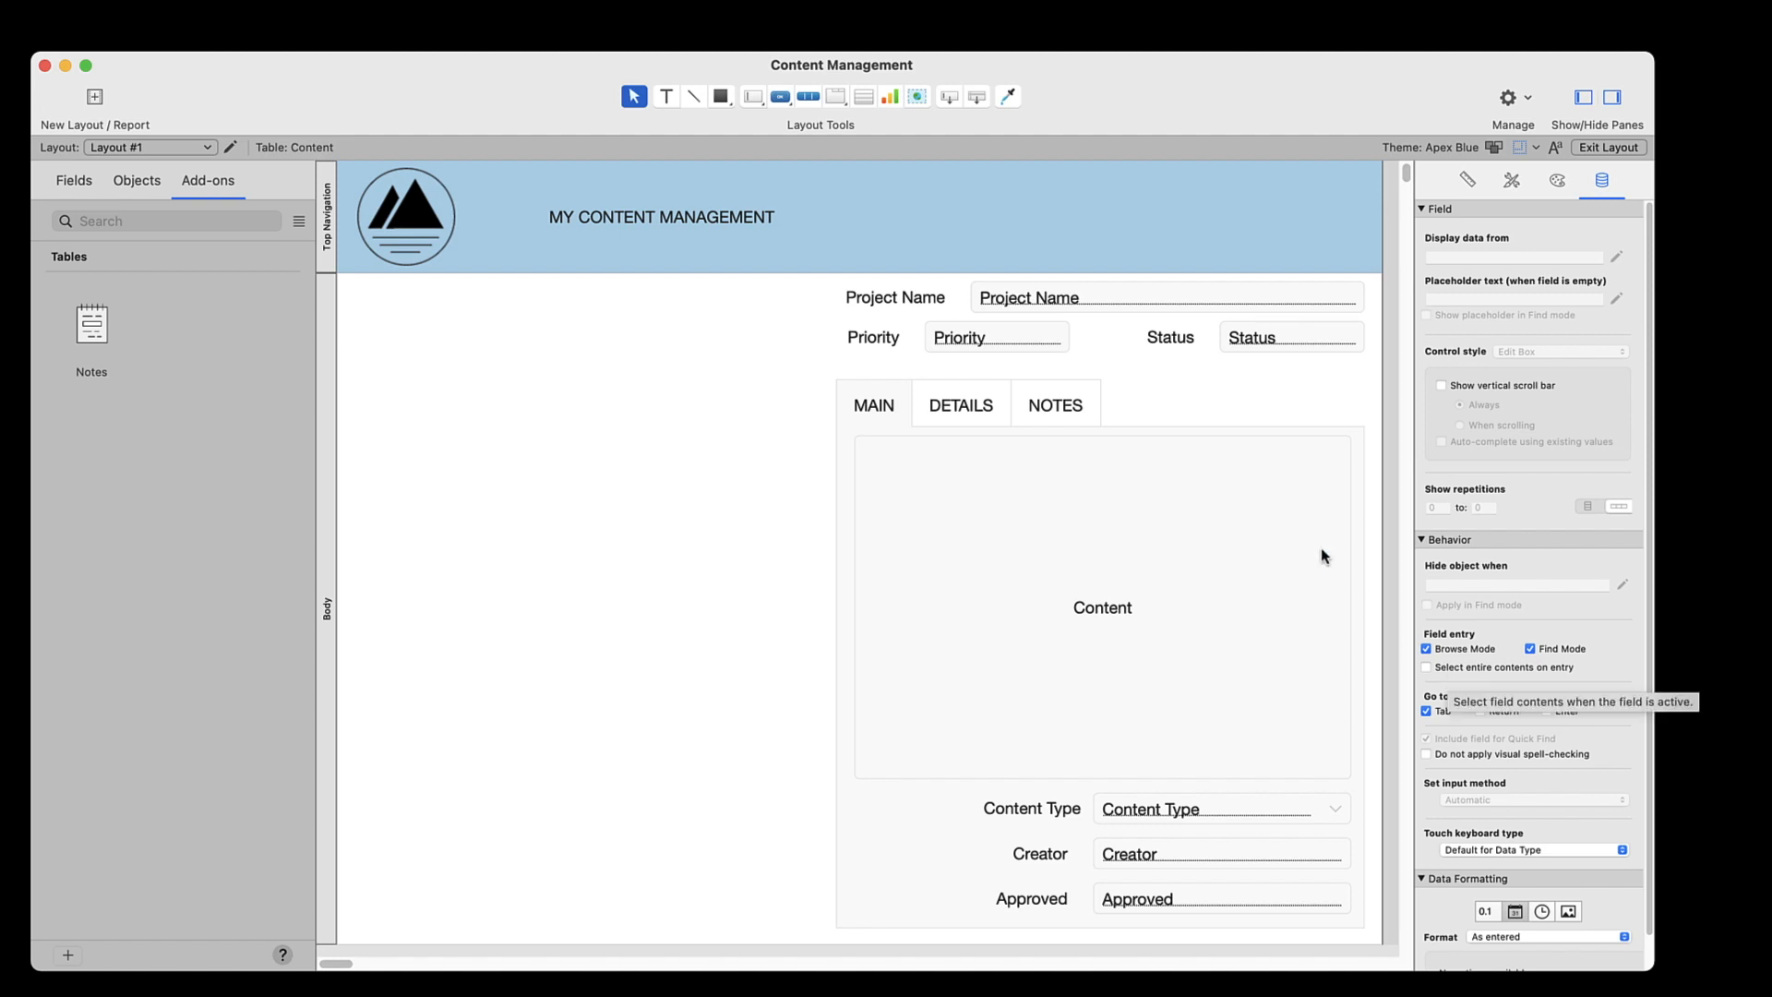
{"action": "left_click", "coordinate": [858, 97]}
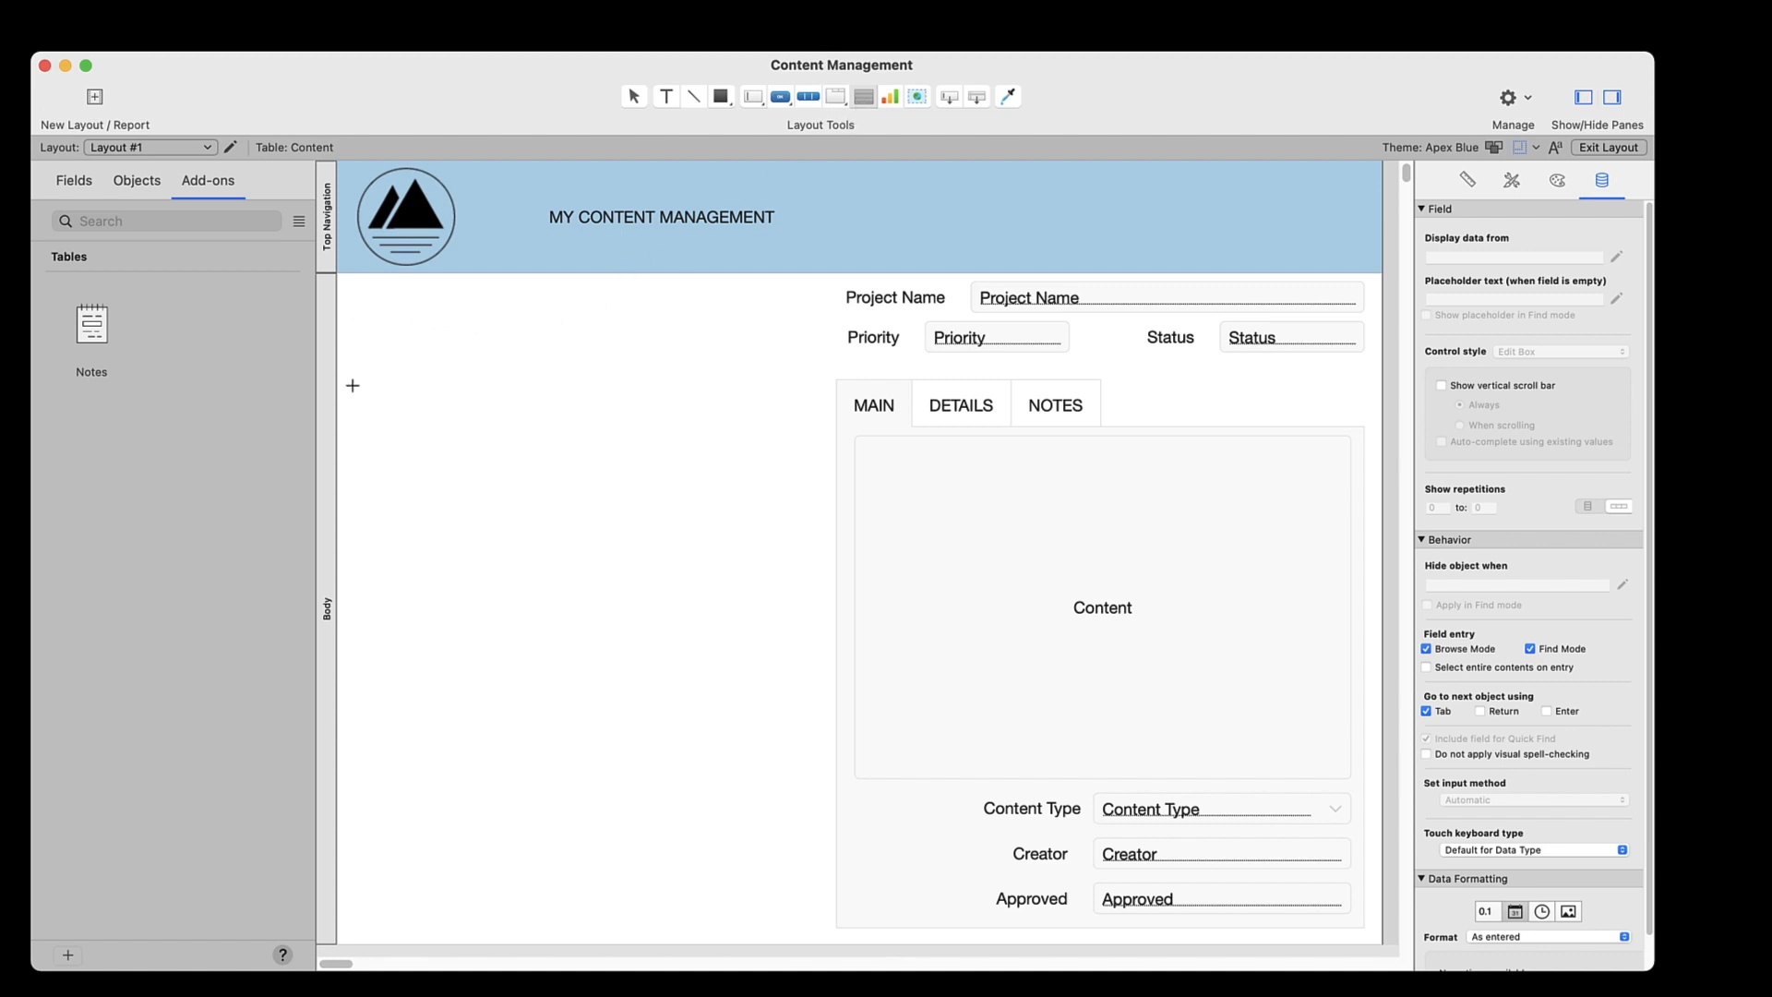
{"action": "left_click_drag", "start_coordinate": [355, 389], "coordinate": [820, 927]}
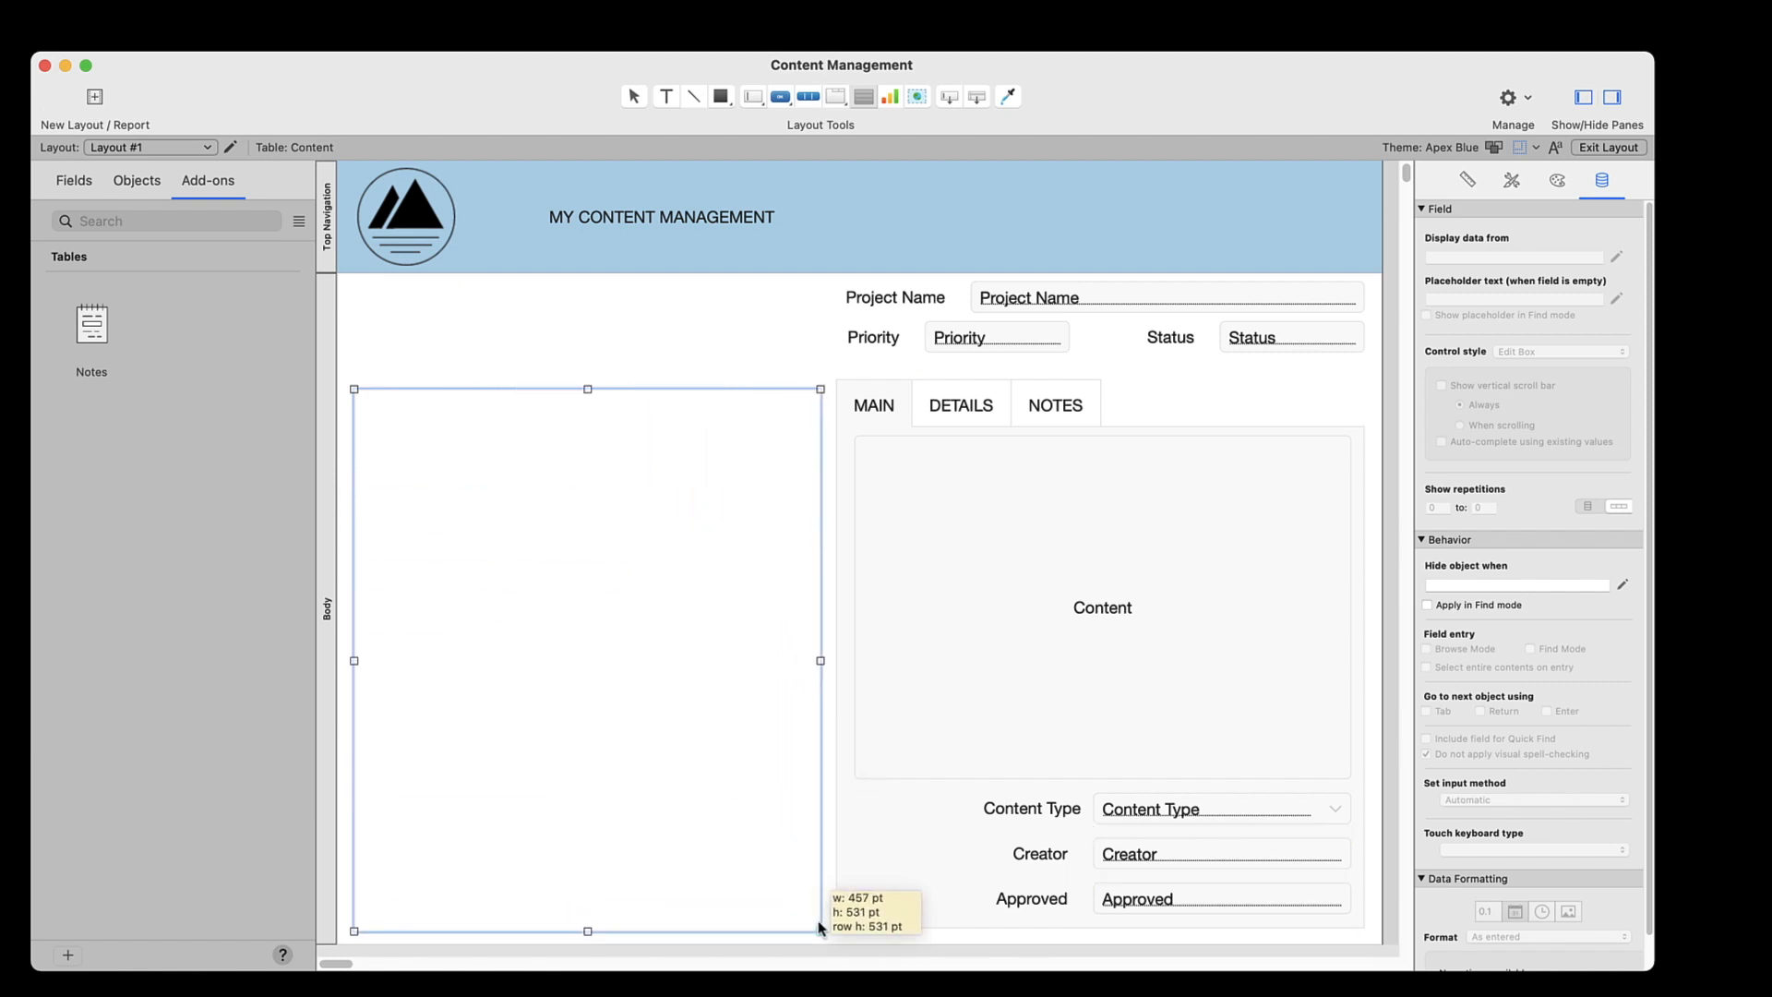
{"action": "left_click_drag", "start_coordinate": [819, 927], "coordinate": [819, 927]}
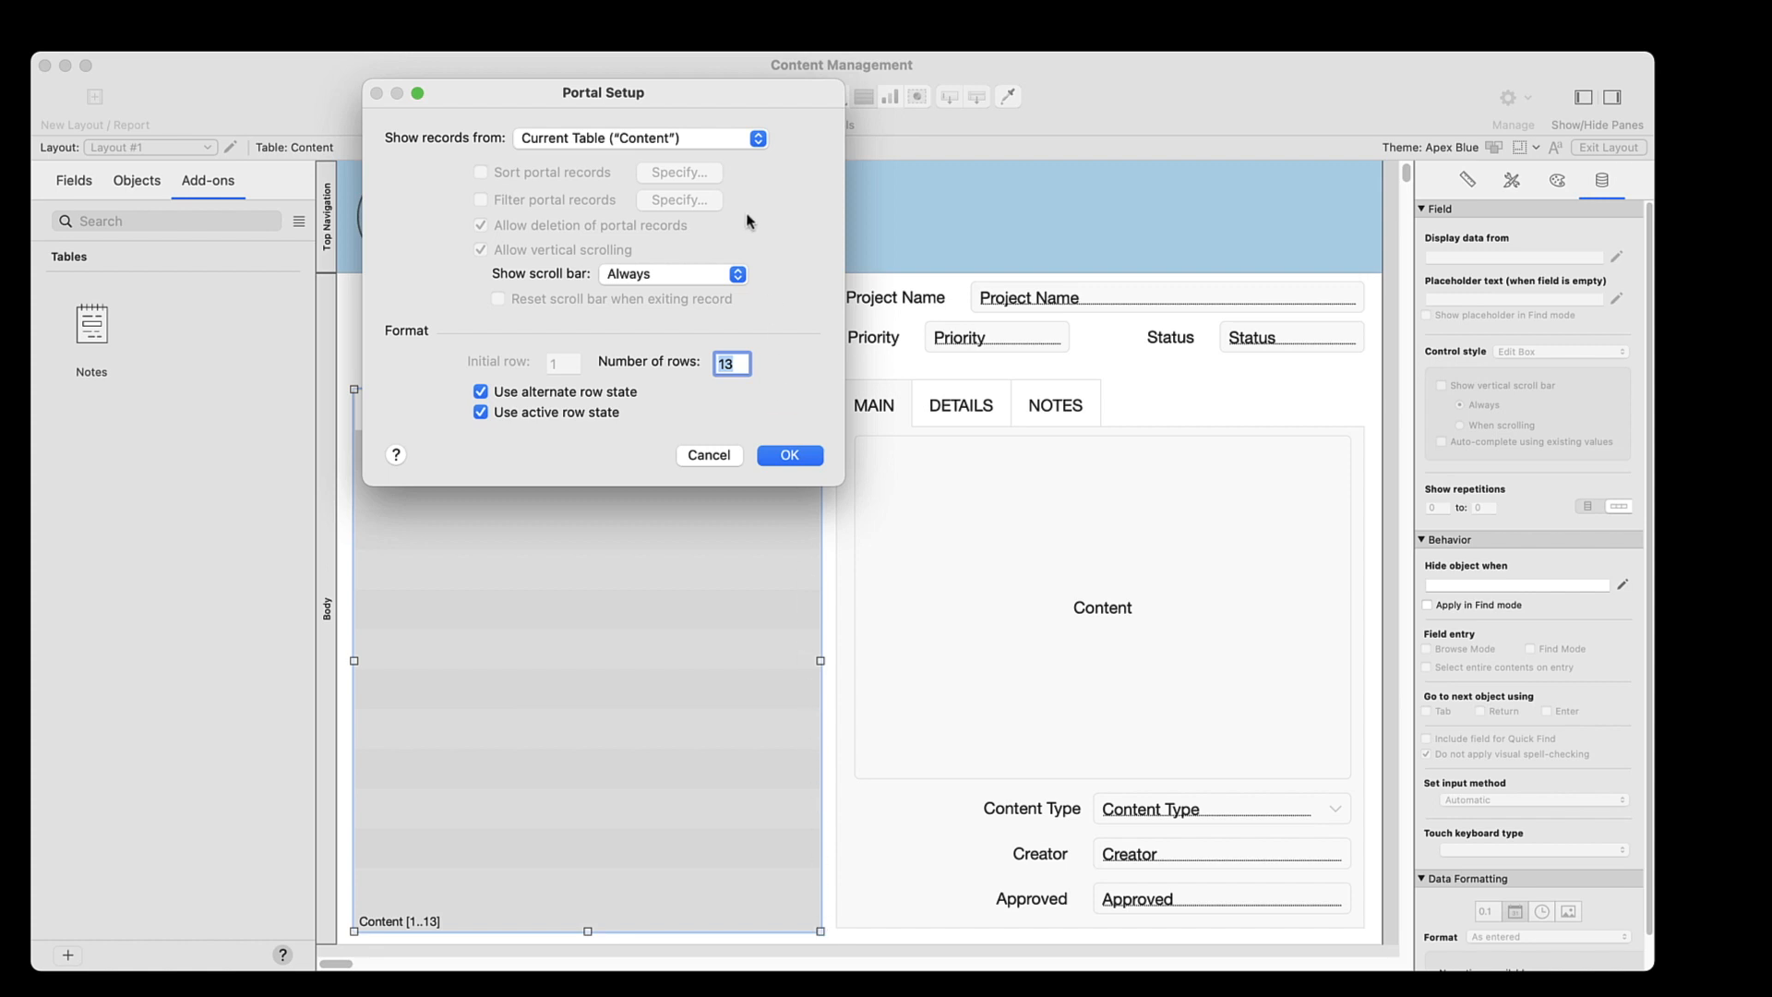
{"action": "left_click", "coordinate": [710, 142]}
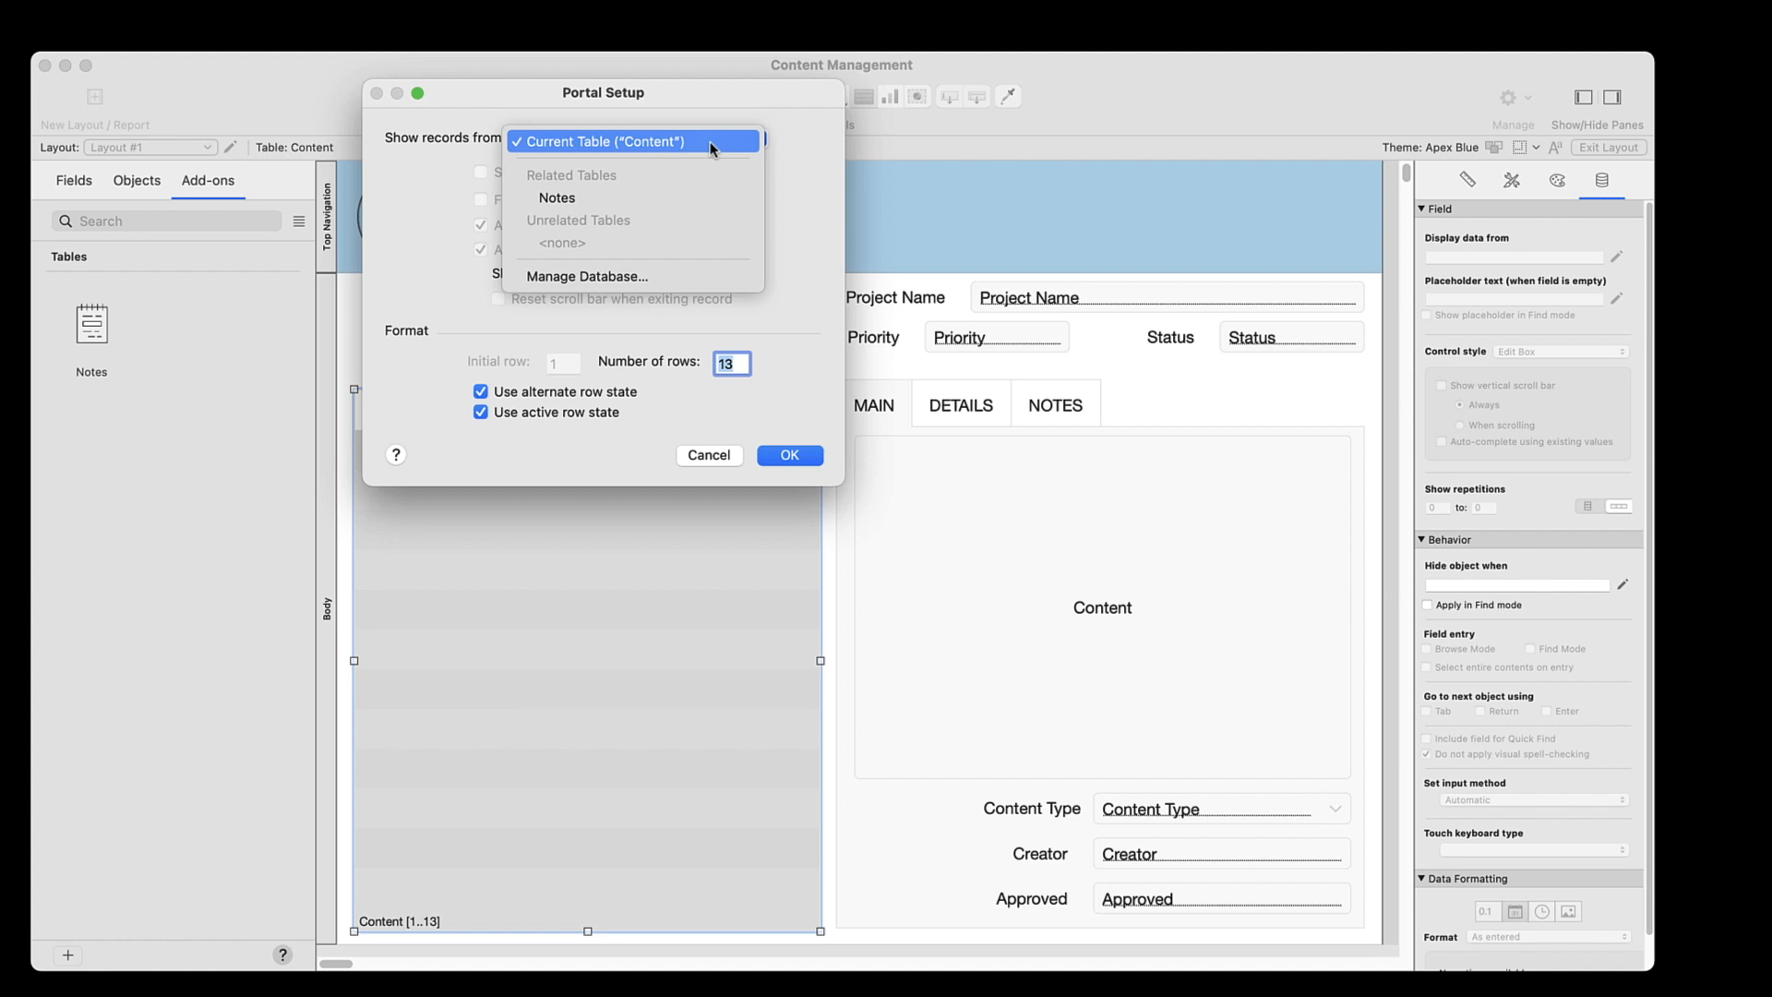
{"action": "left_click", "coordinate": [710, 141]}
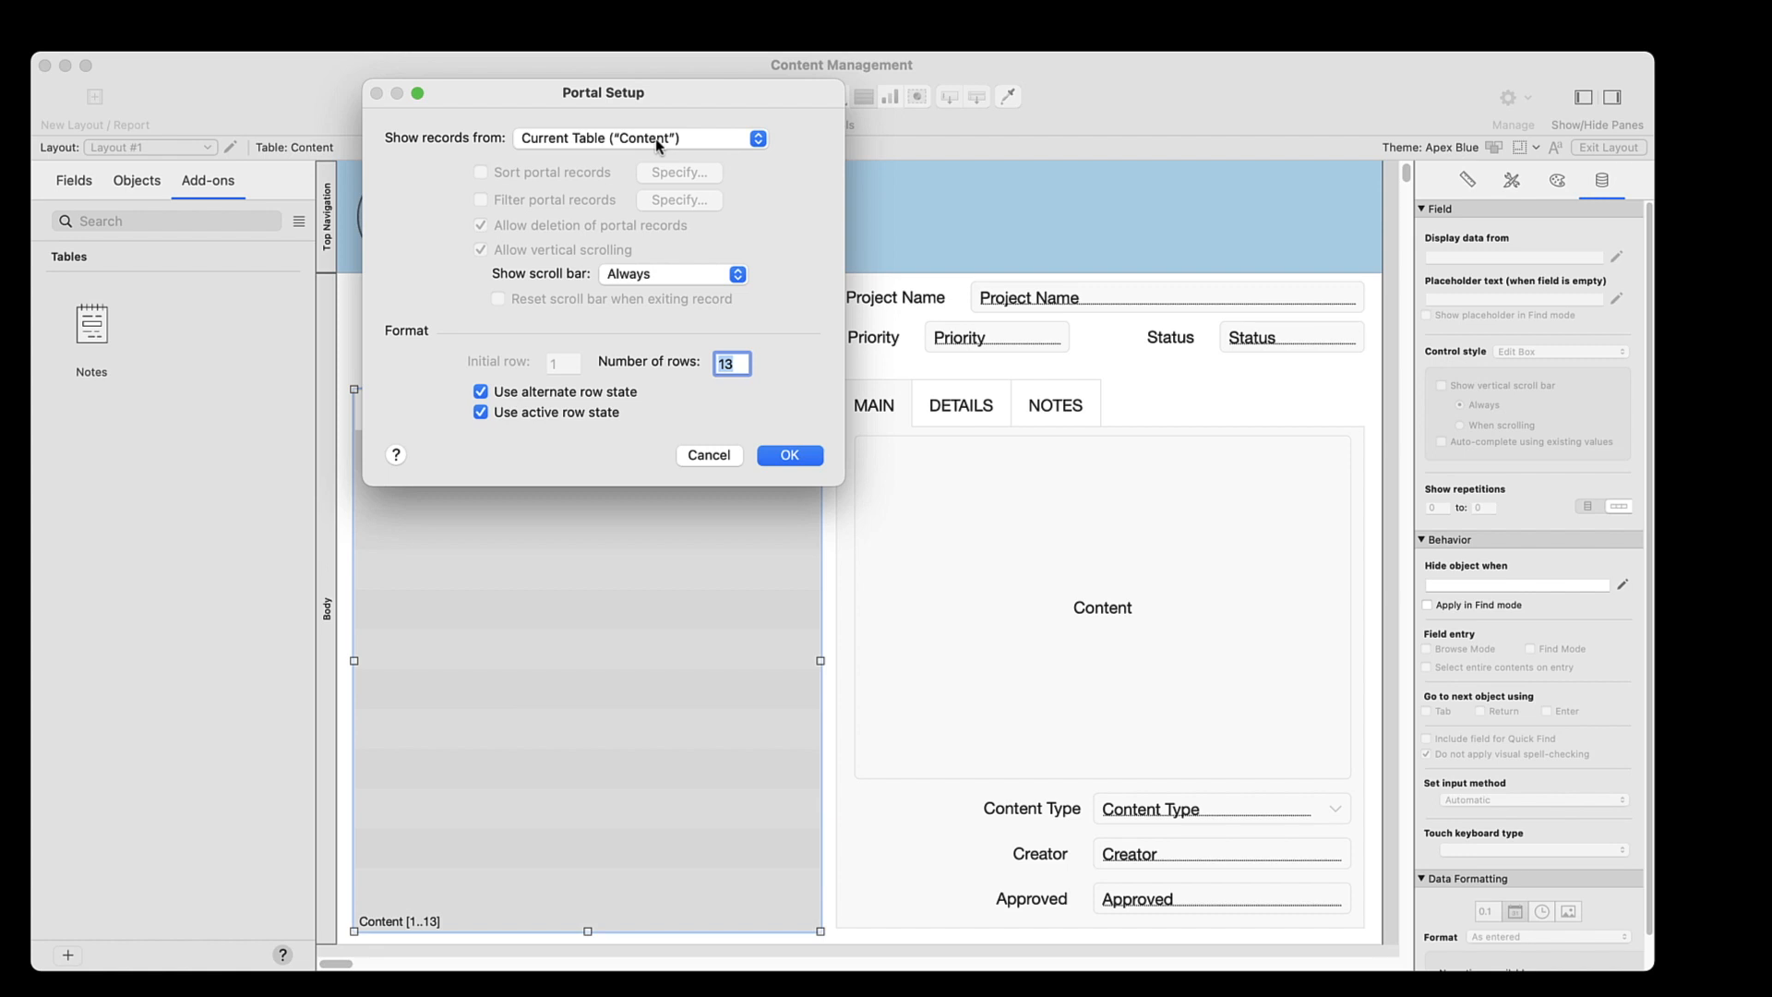
{"action": "left_click", "coordinate": [793, 455]}
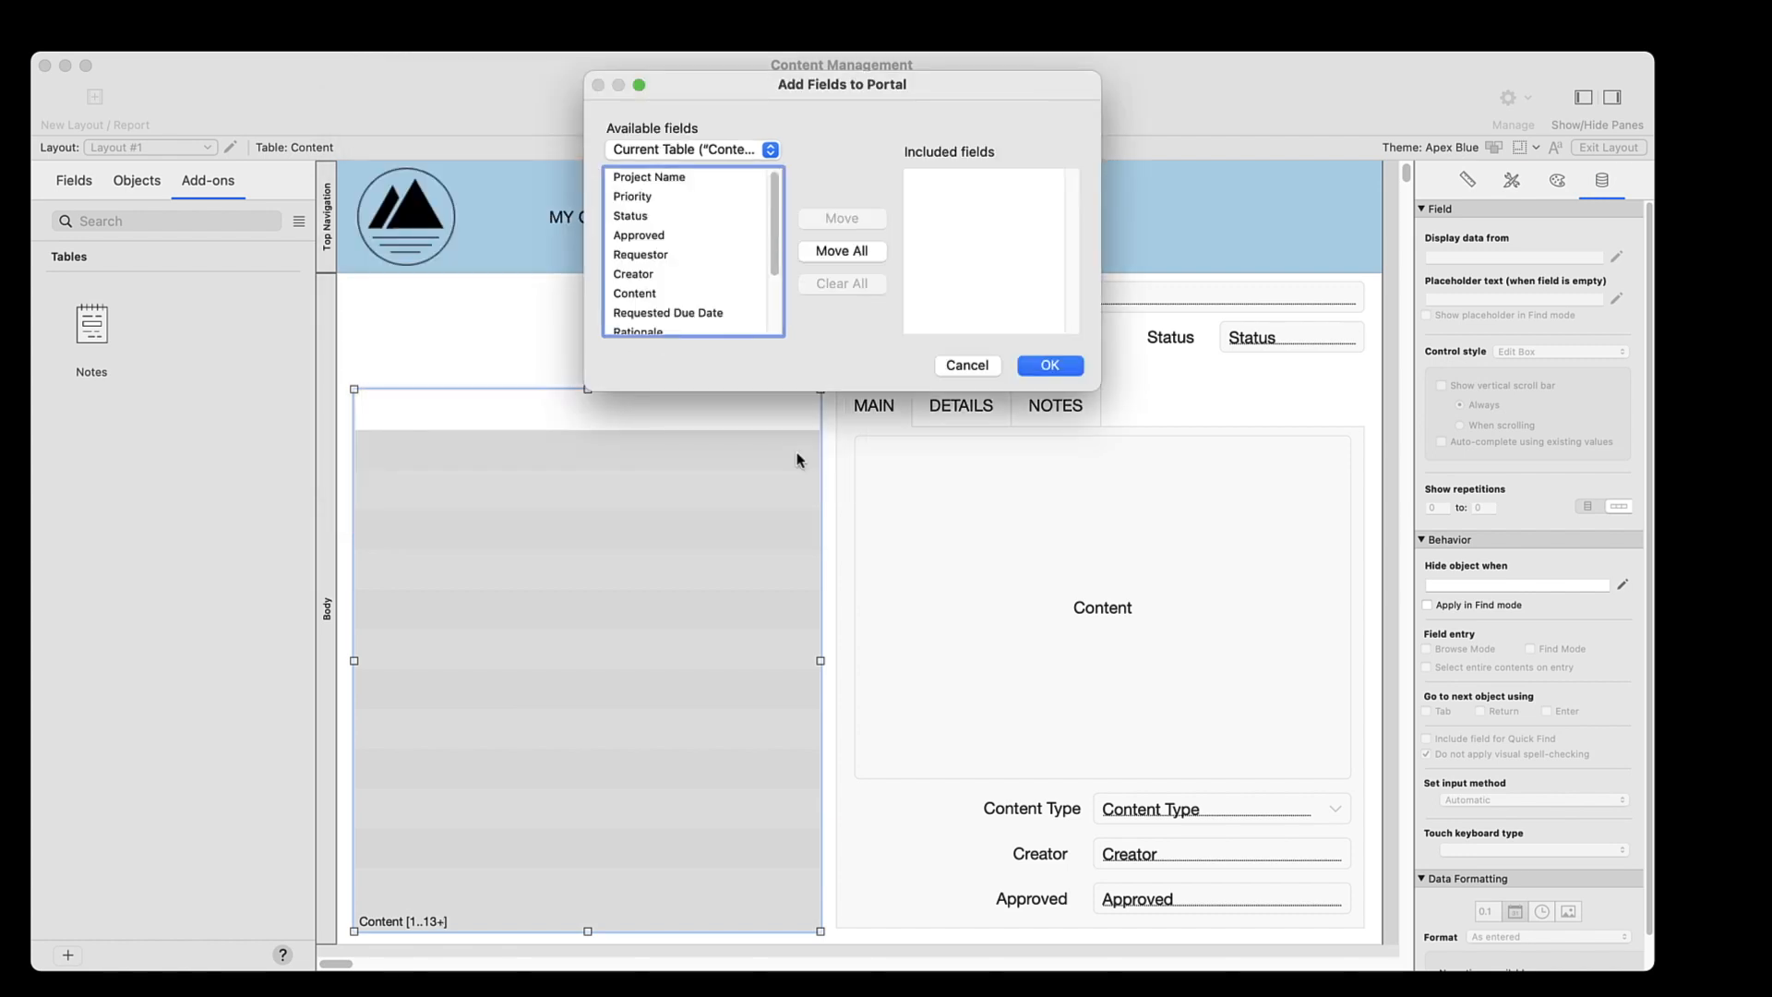
Include the Project Name and Status fields in the portal
{"action": "left_click", "coordinate": [658, 178]}
{"action": "left_click", "coordinate": [827, 220]}
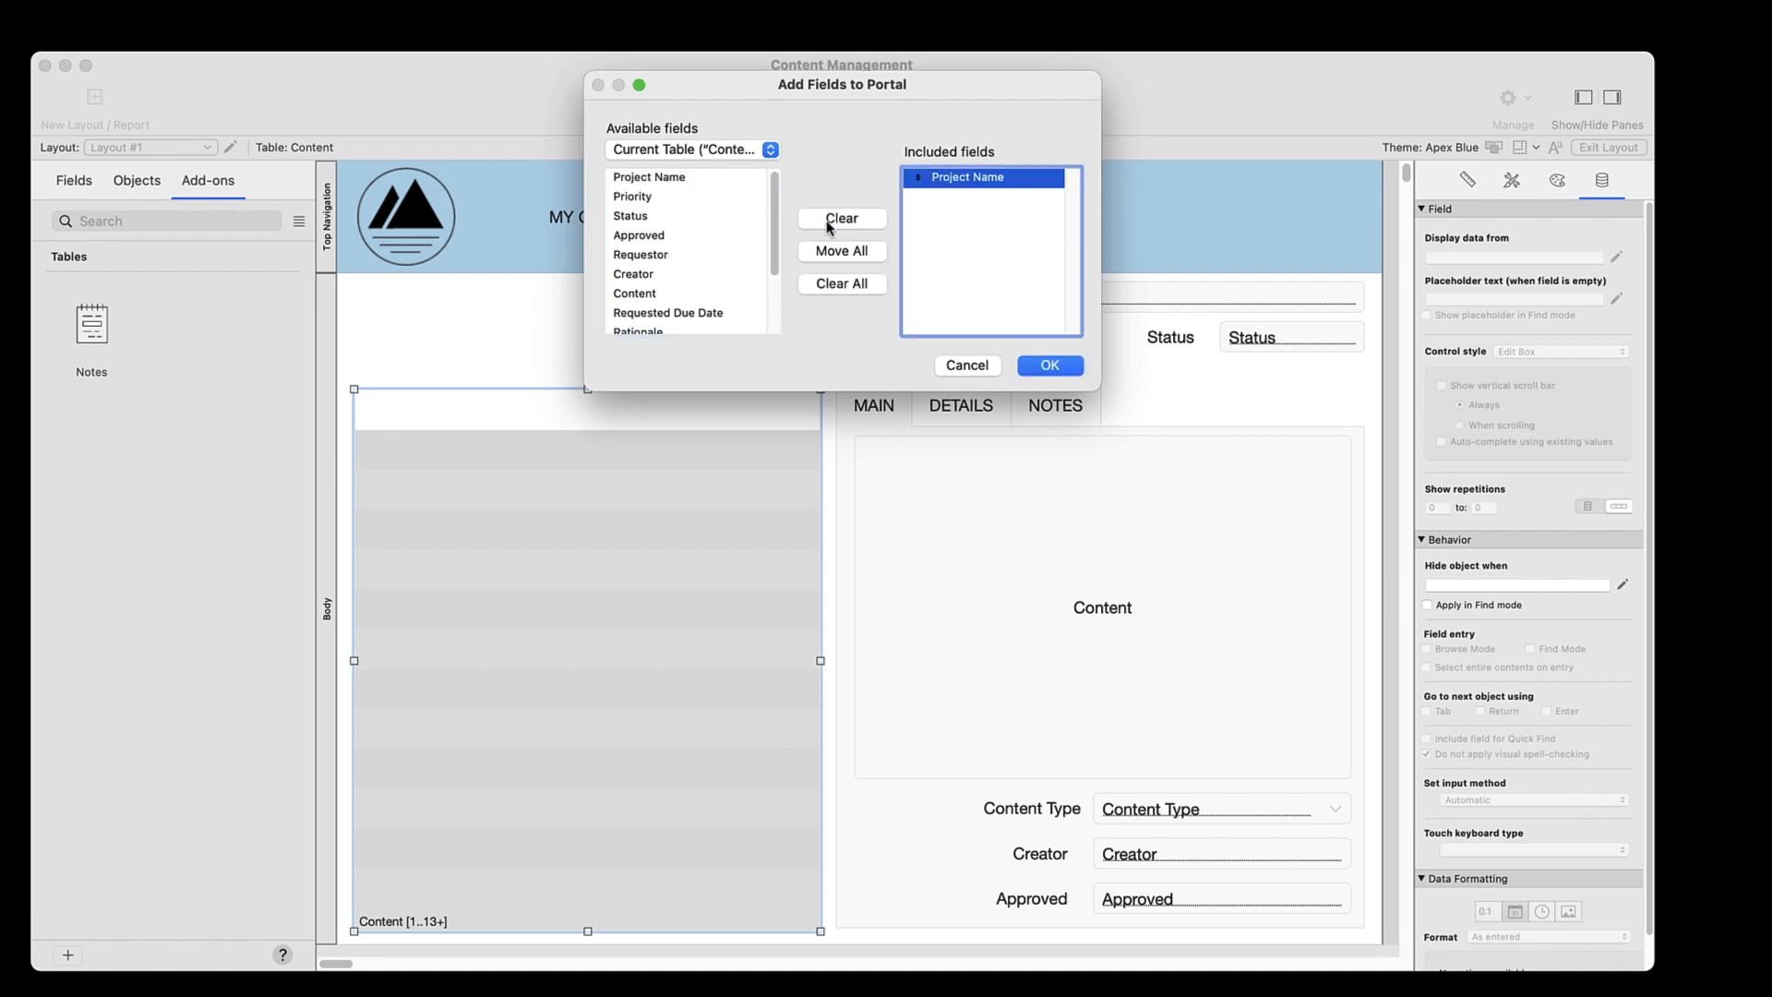
{"action": "left_click", "coordinate": [631, 218]}
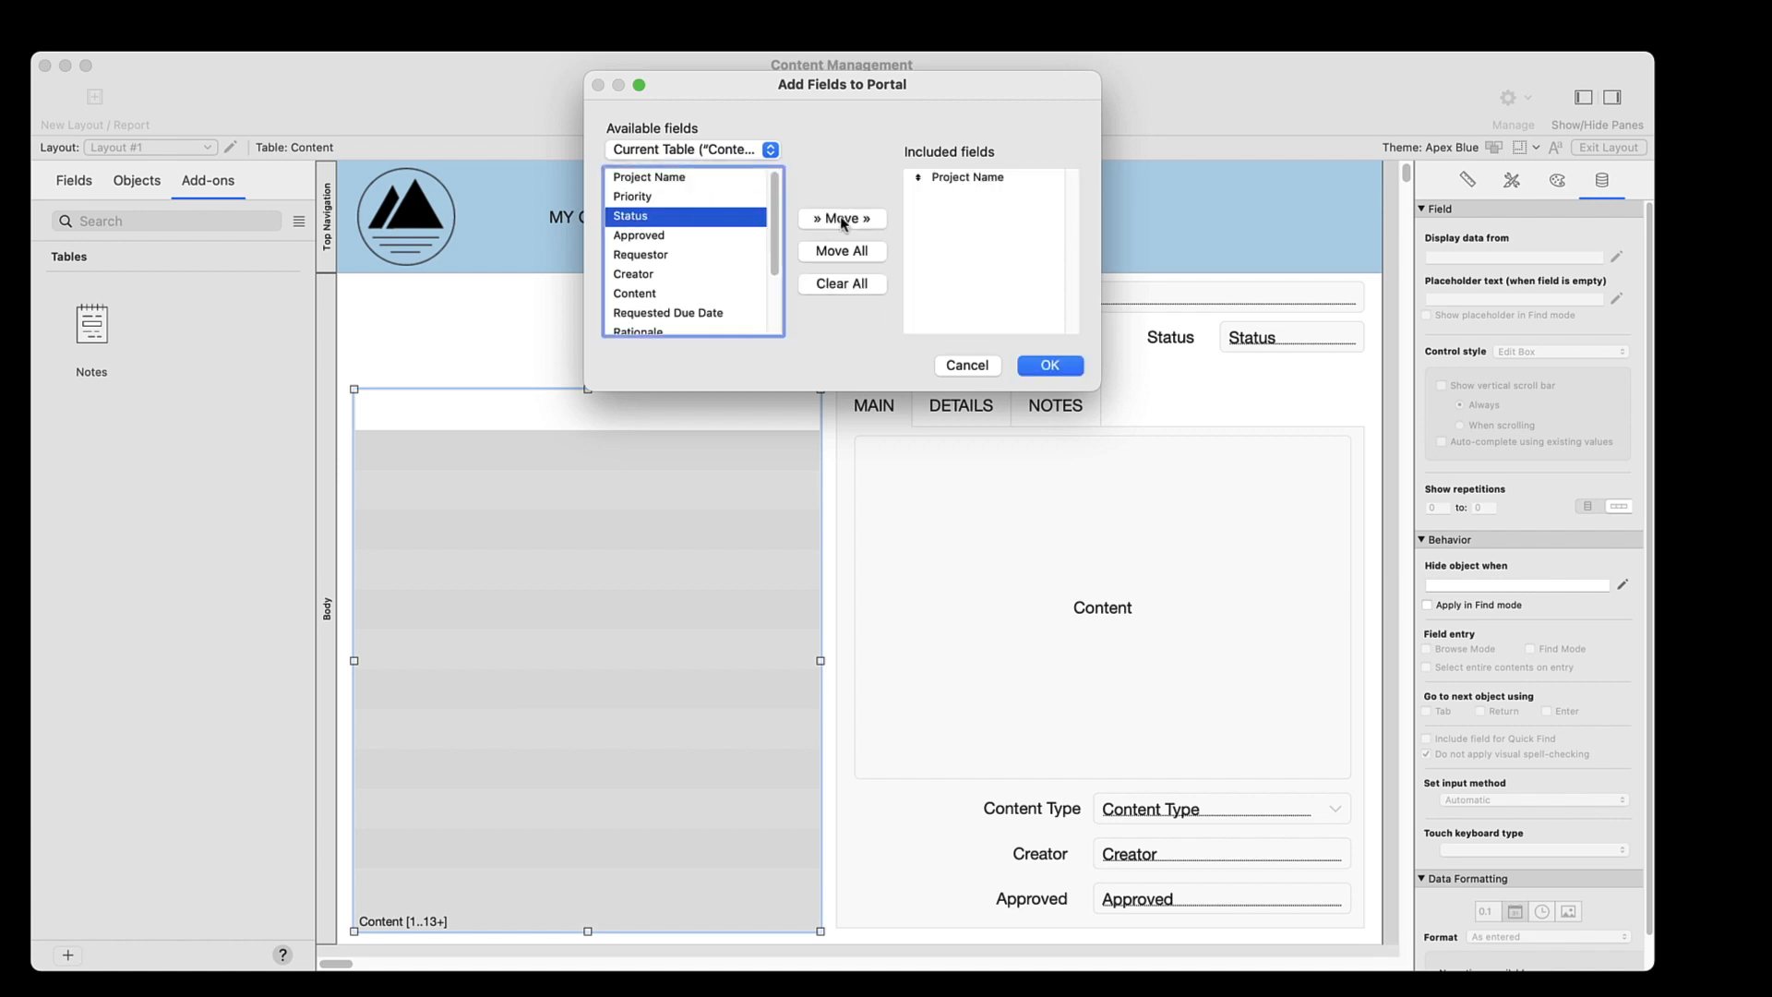
{"action": "left_click", "coordinate": [842, 219]}
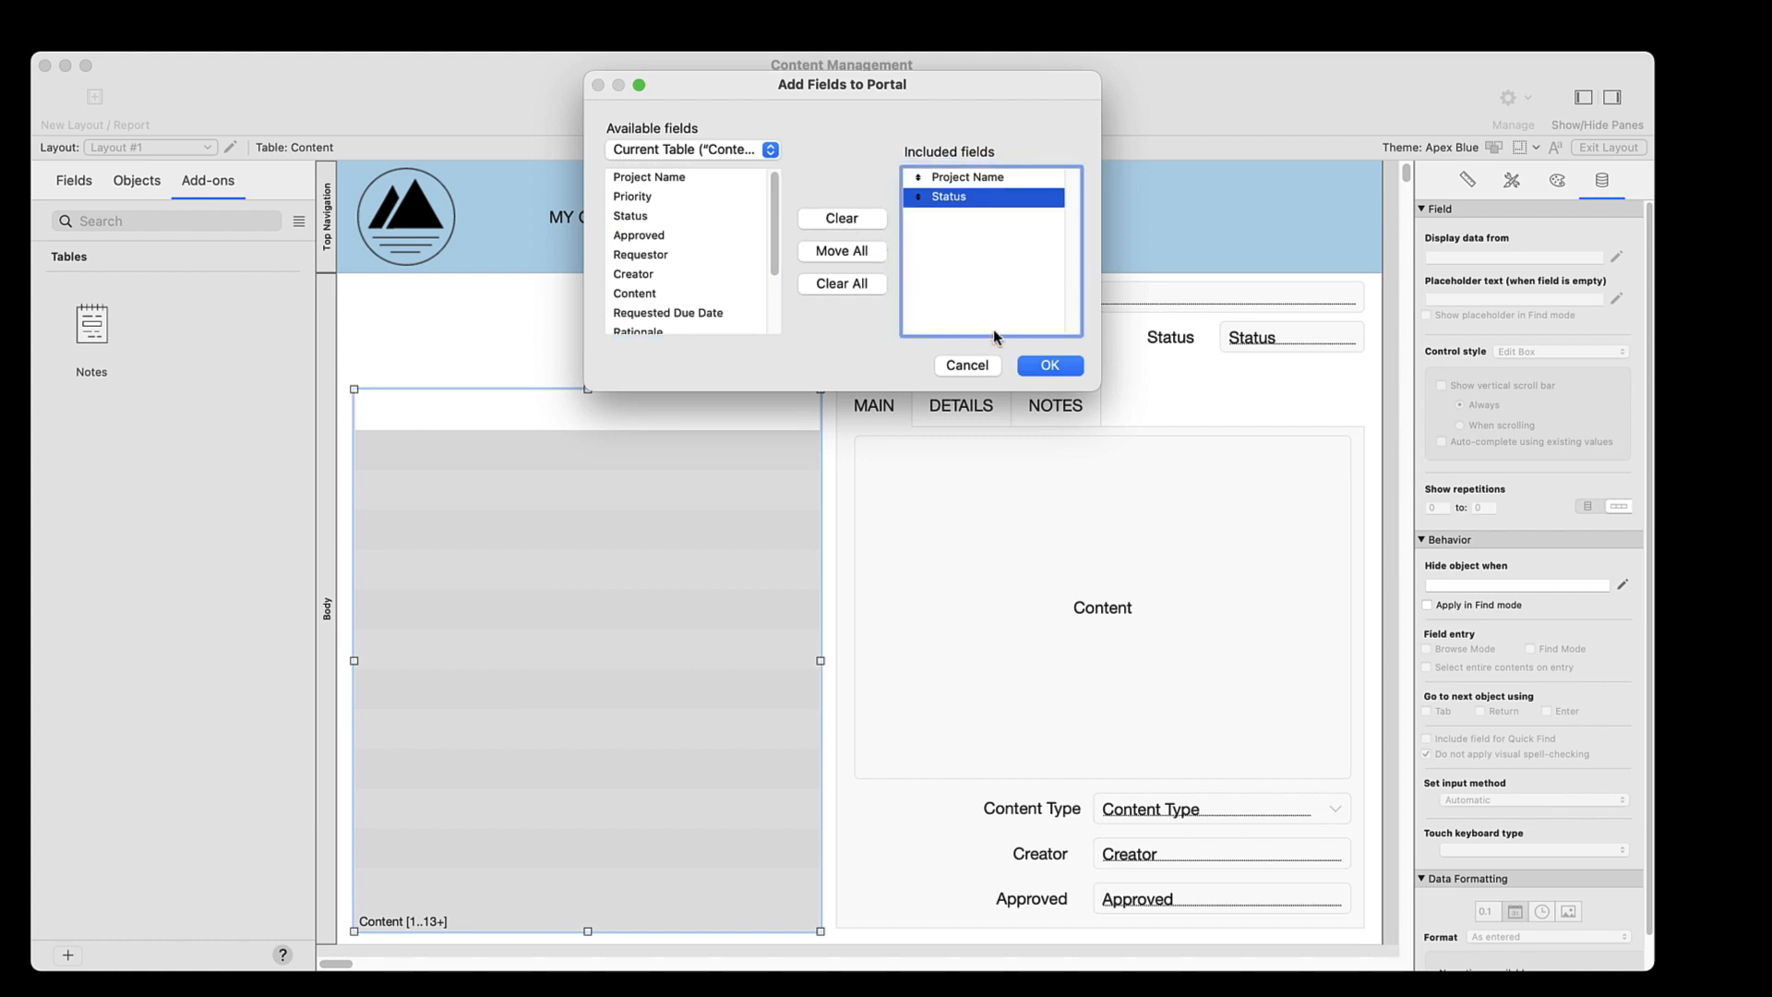
{"action": "left_click", "coordinate": [1048, 366]}
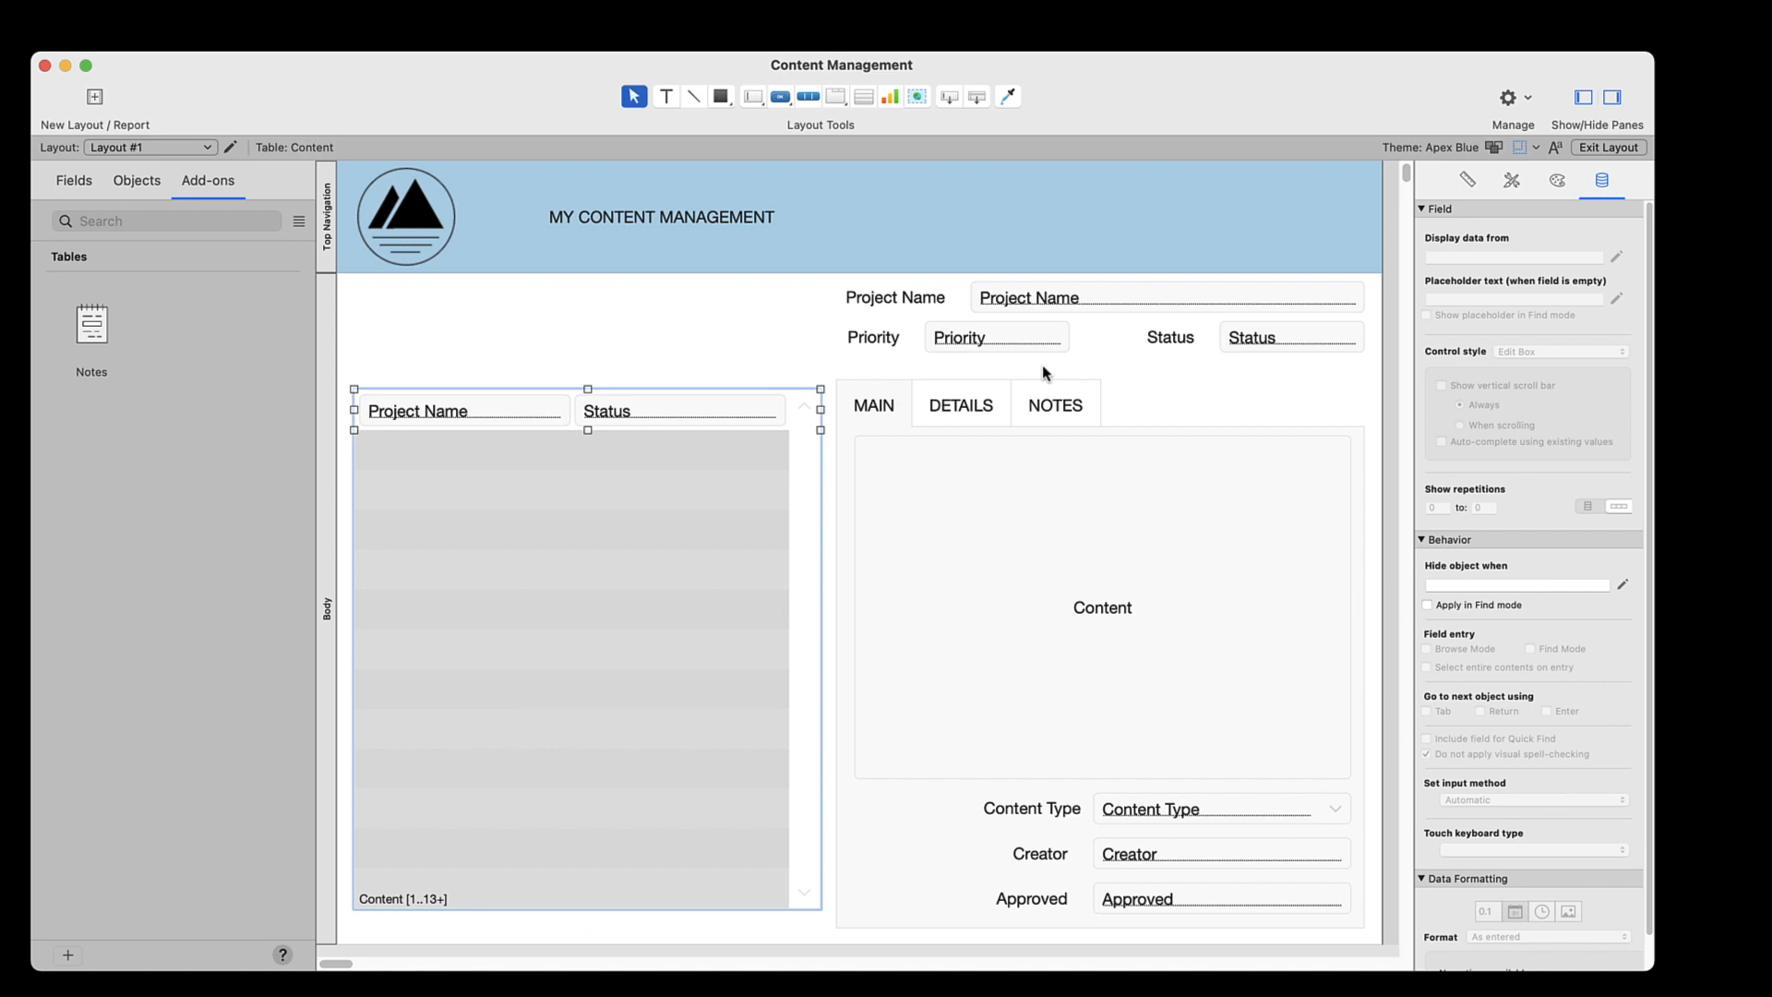
Save the layout and test the portal by opening the Spread Image Verification, Marketing whitepaper and Bigfish records from it
{"action": "left_click", "coordinate": [1582, 147]}
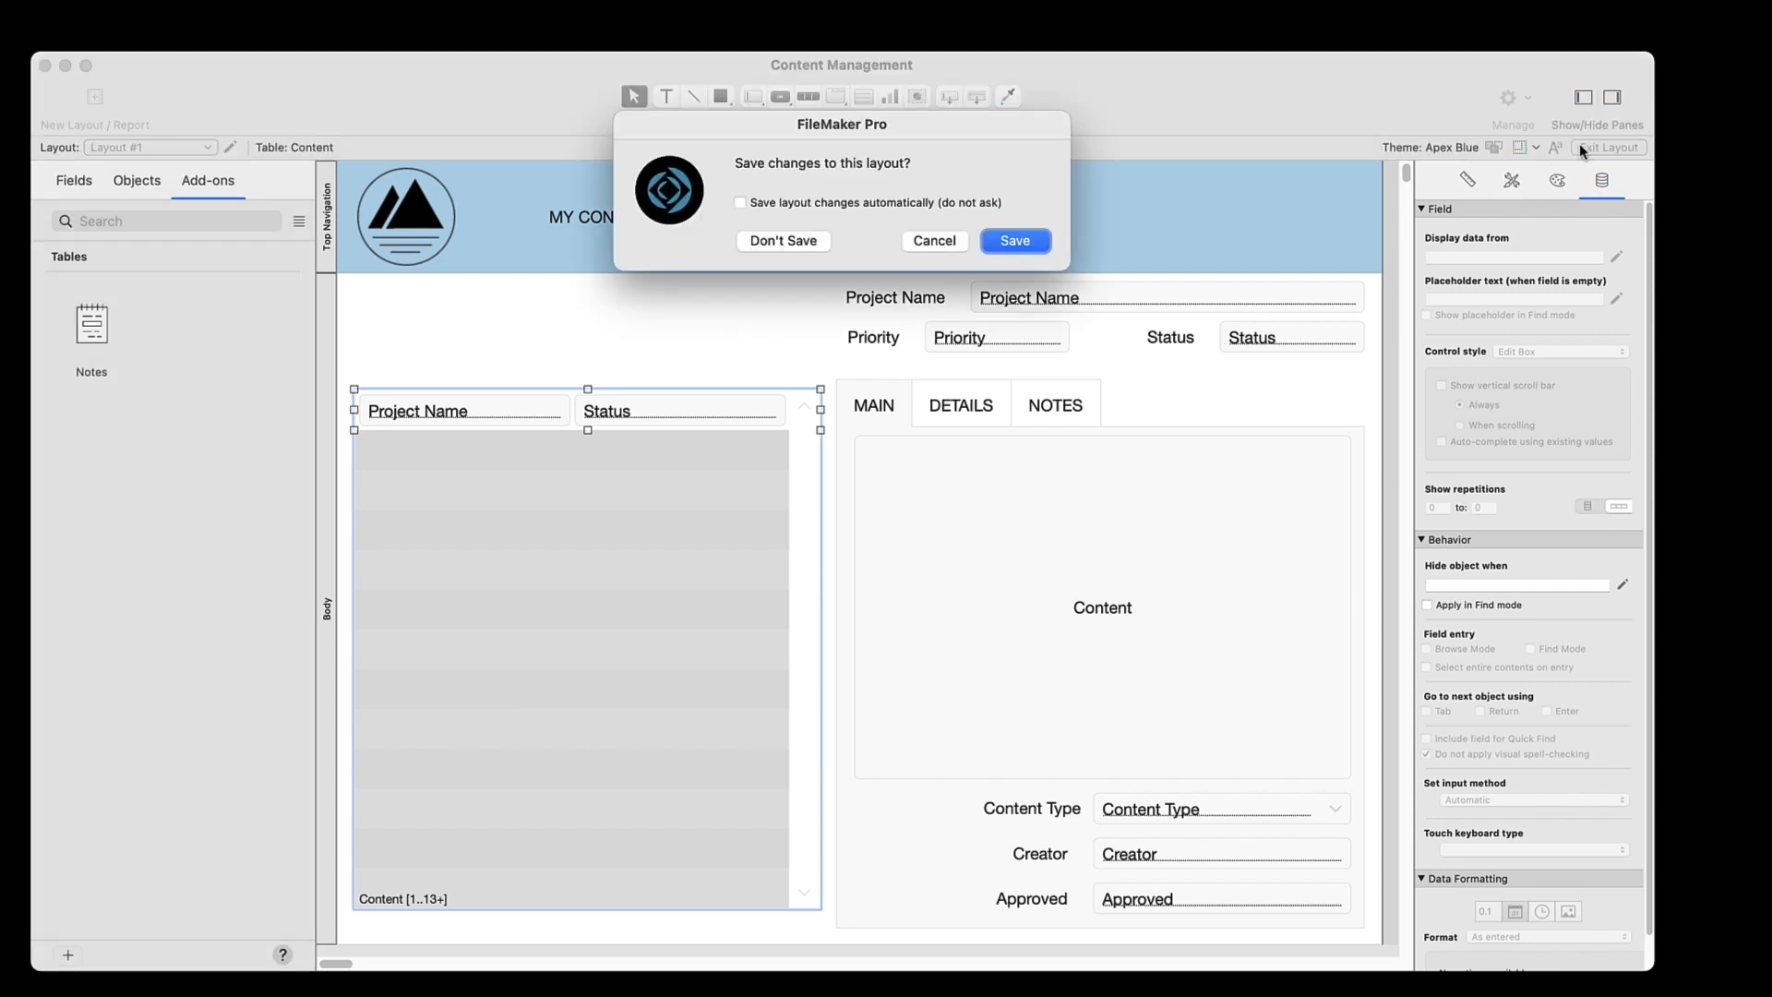
{"action": "left_click", "coordinate": [1015, 241]}
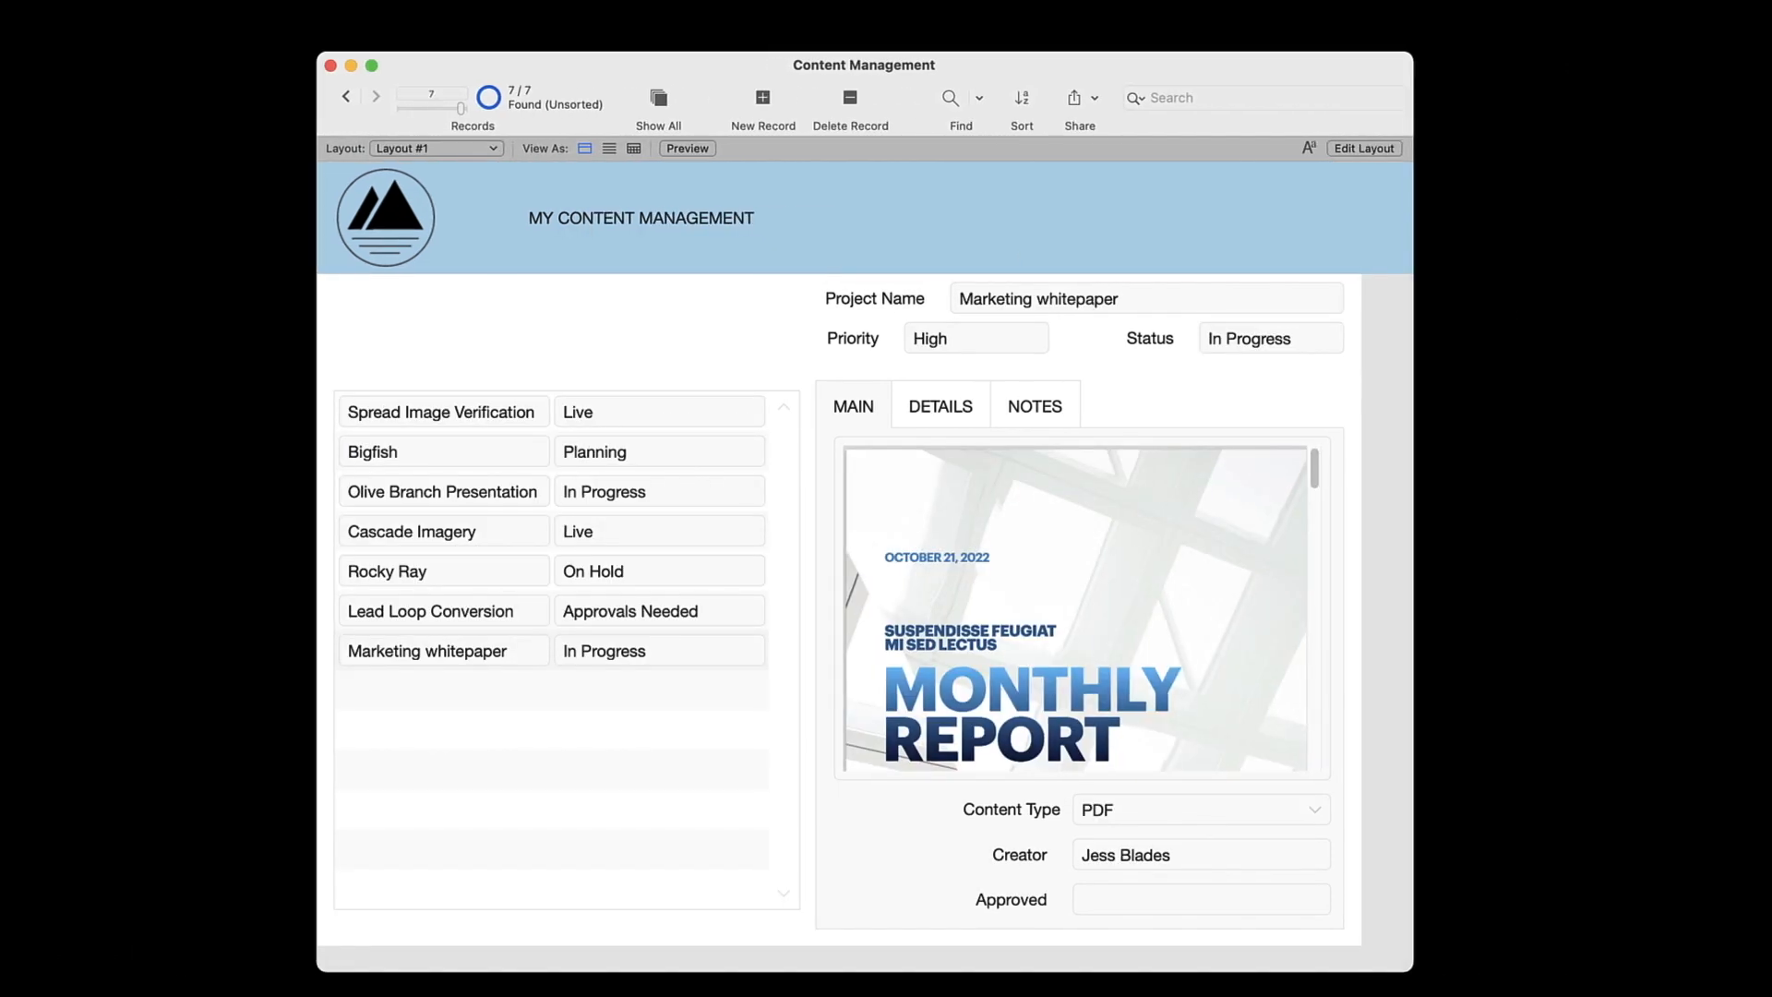
{"action": "left_click", "coordinate": [464, 422]}
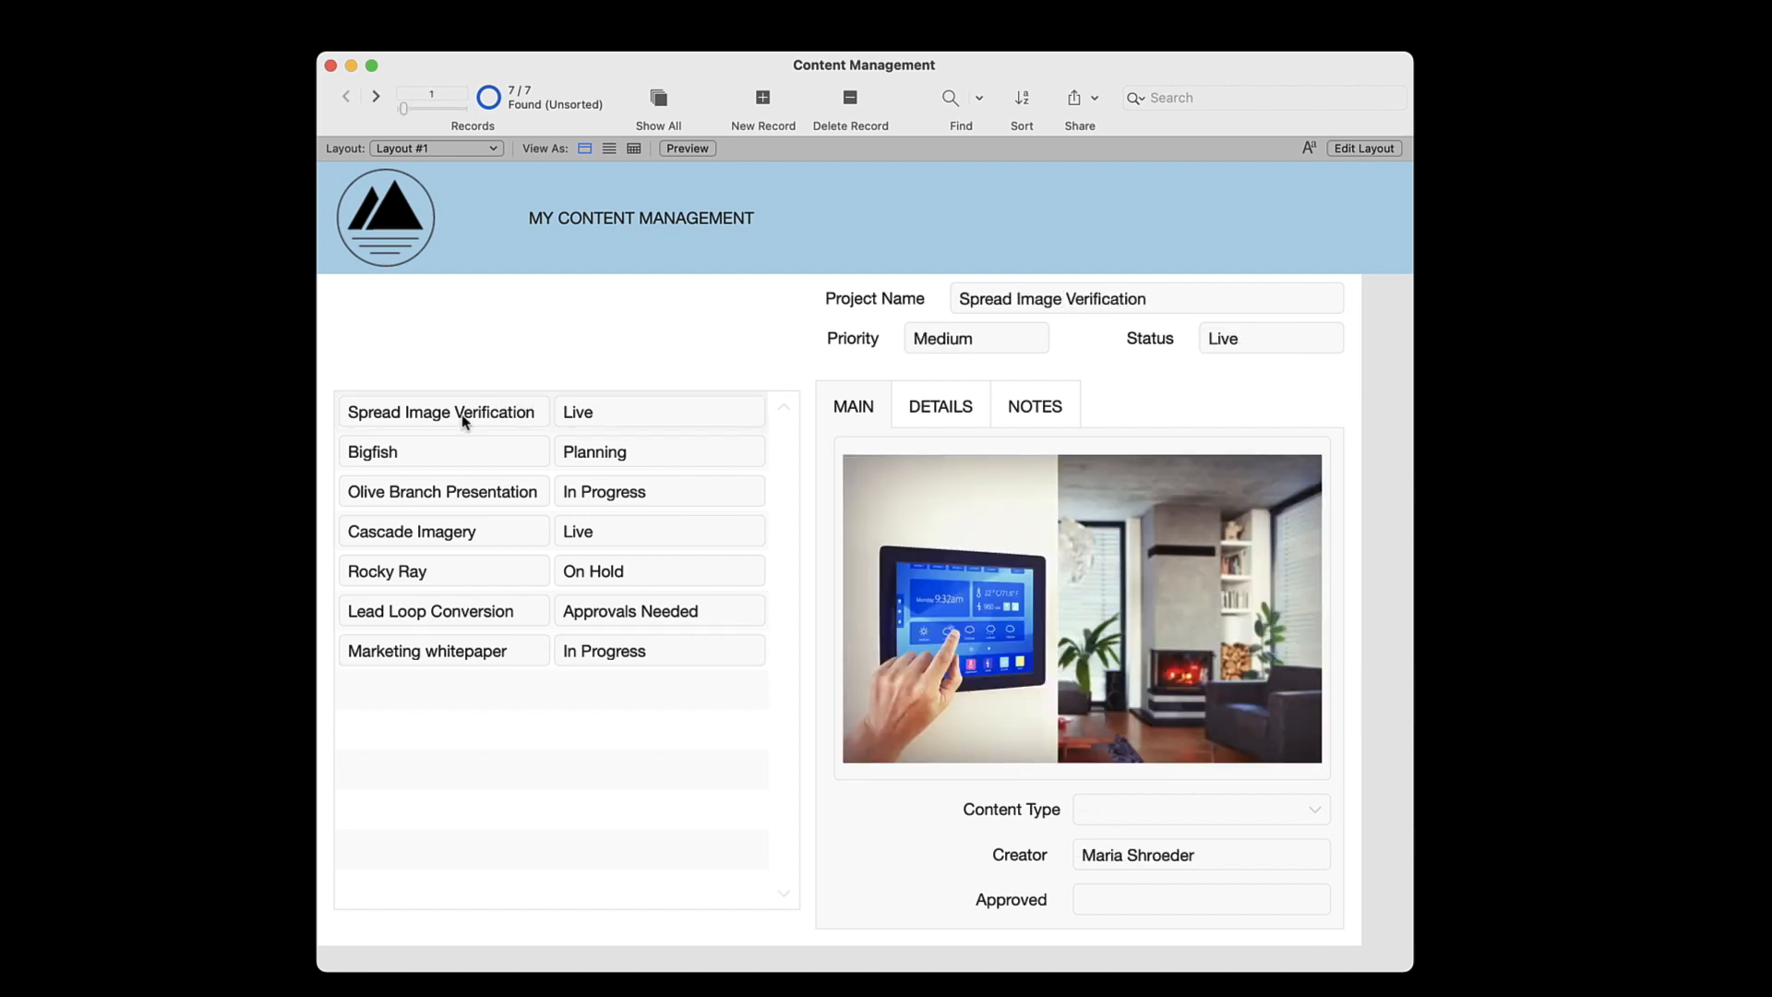
{"action": "left_click", "coordinate": [446, 653]}
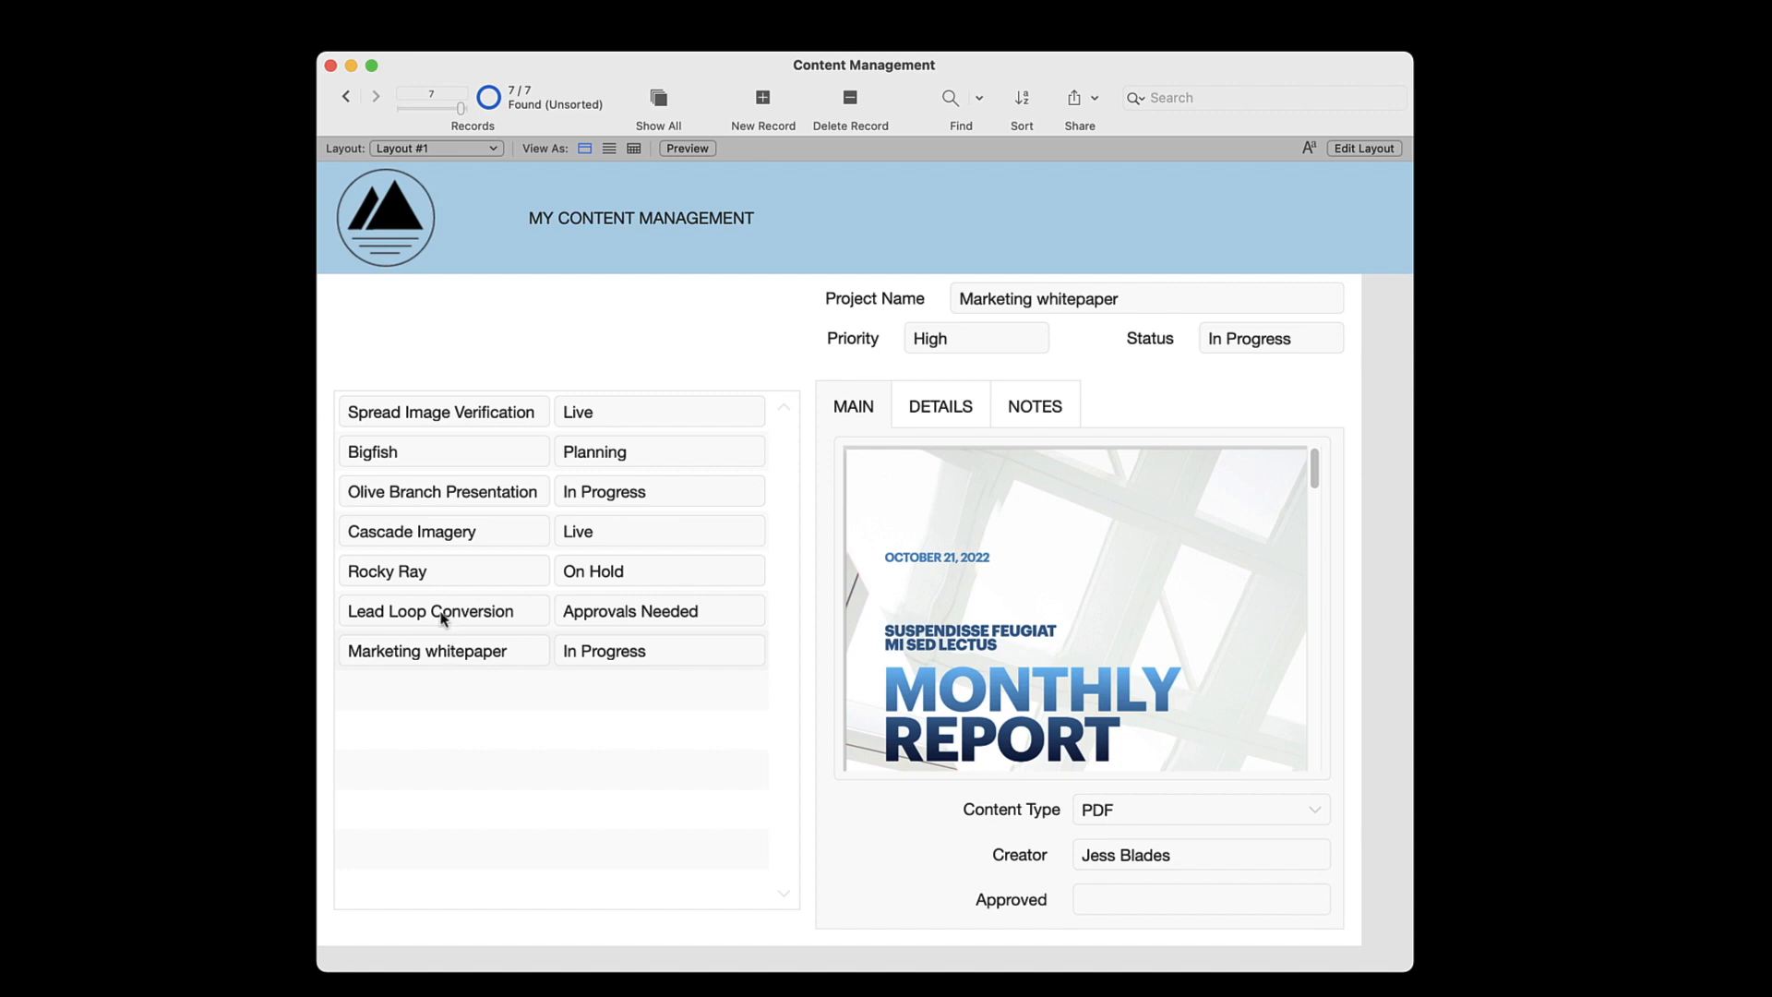
{"action": "left_click", "coordinate": [415, 456]}
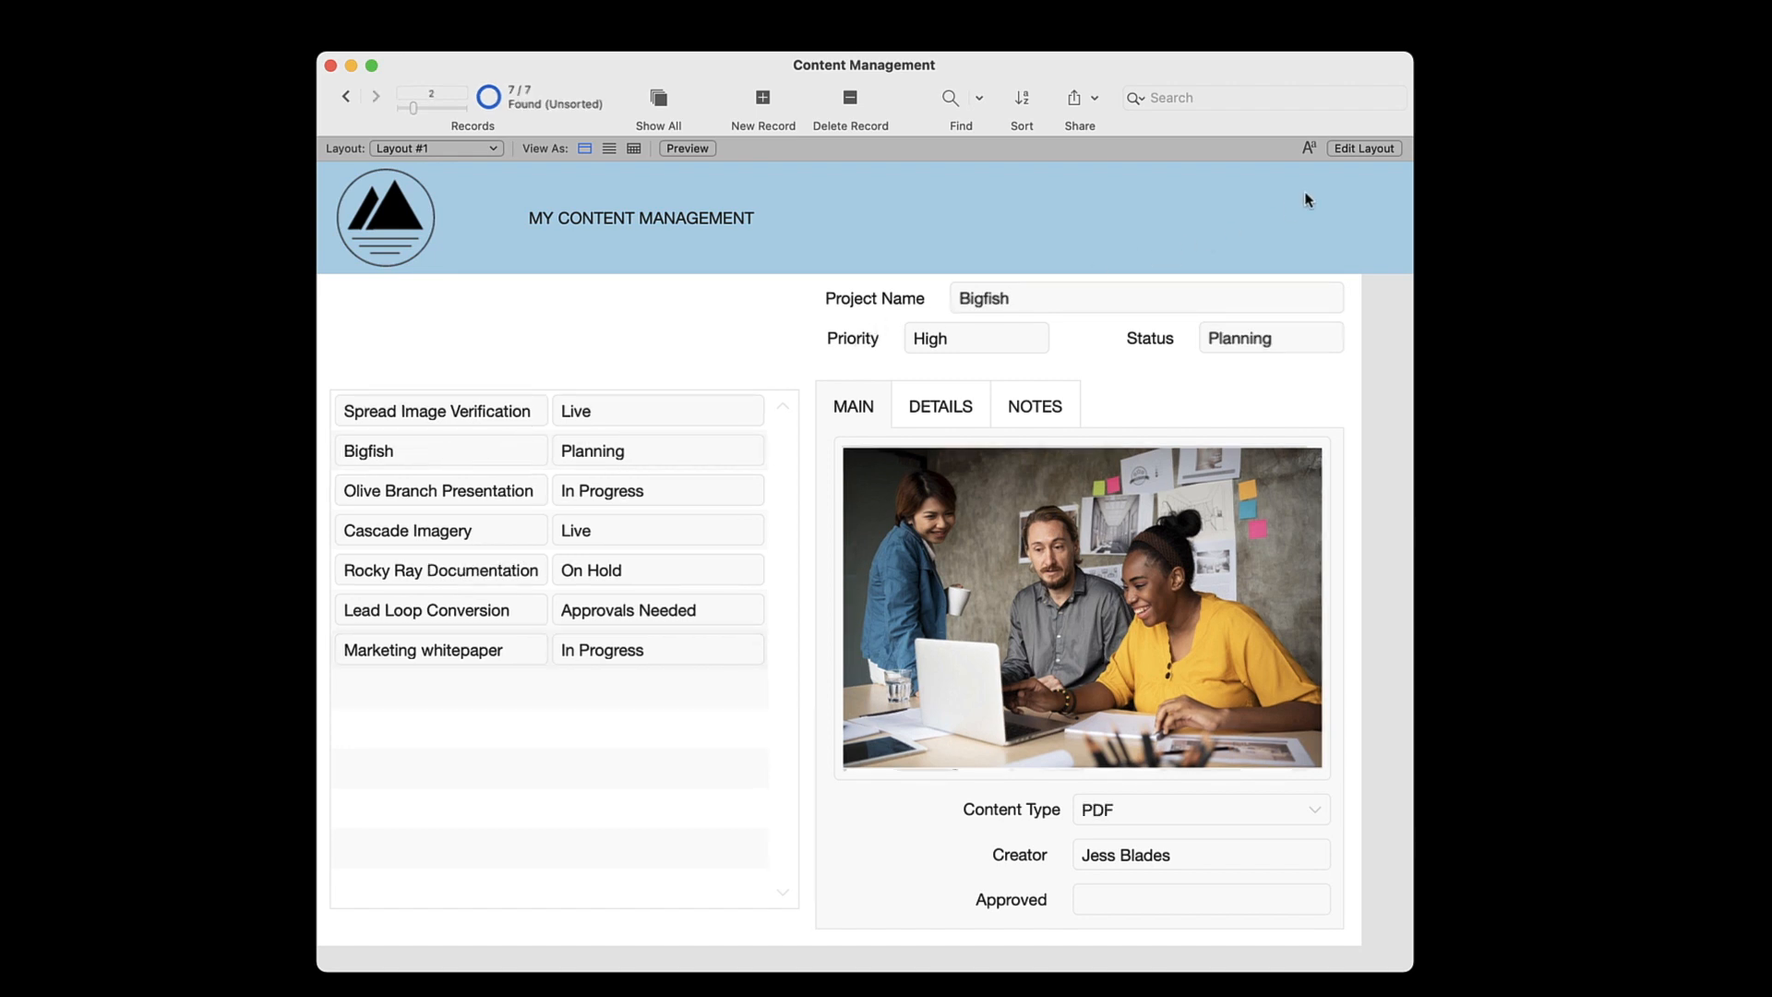
Start a new printer report layout based on Content, without subtotals or grand totals
{"action": "left_click", "coordinate": [1347, 147]}
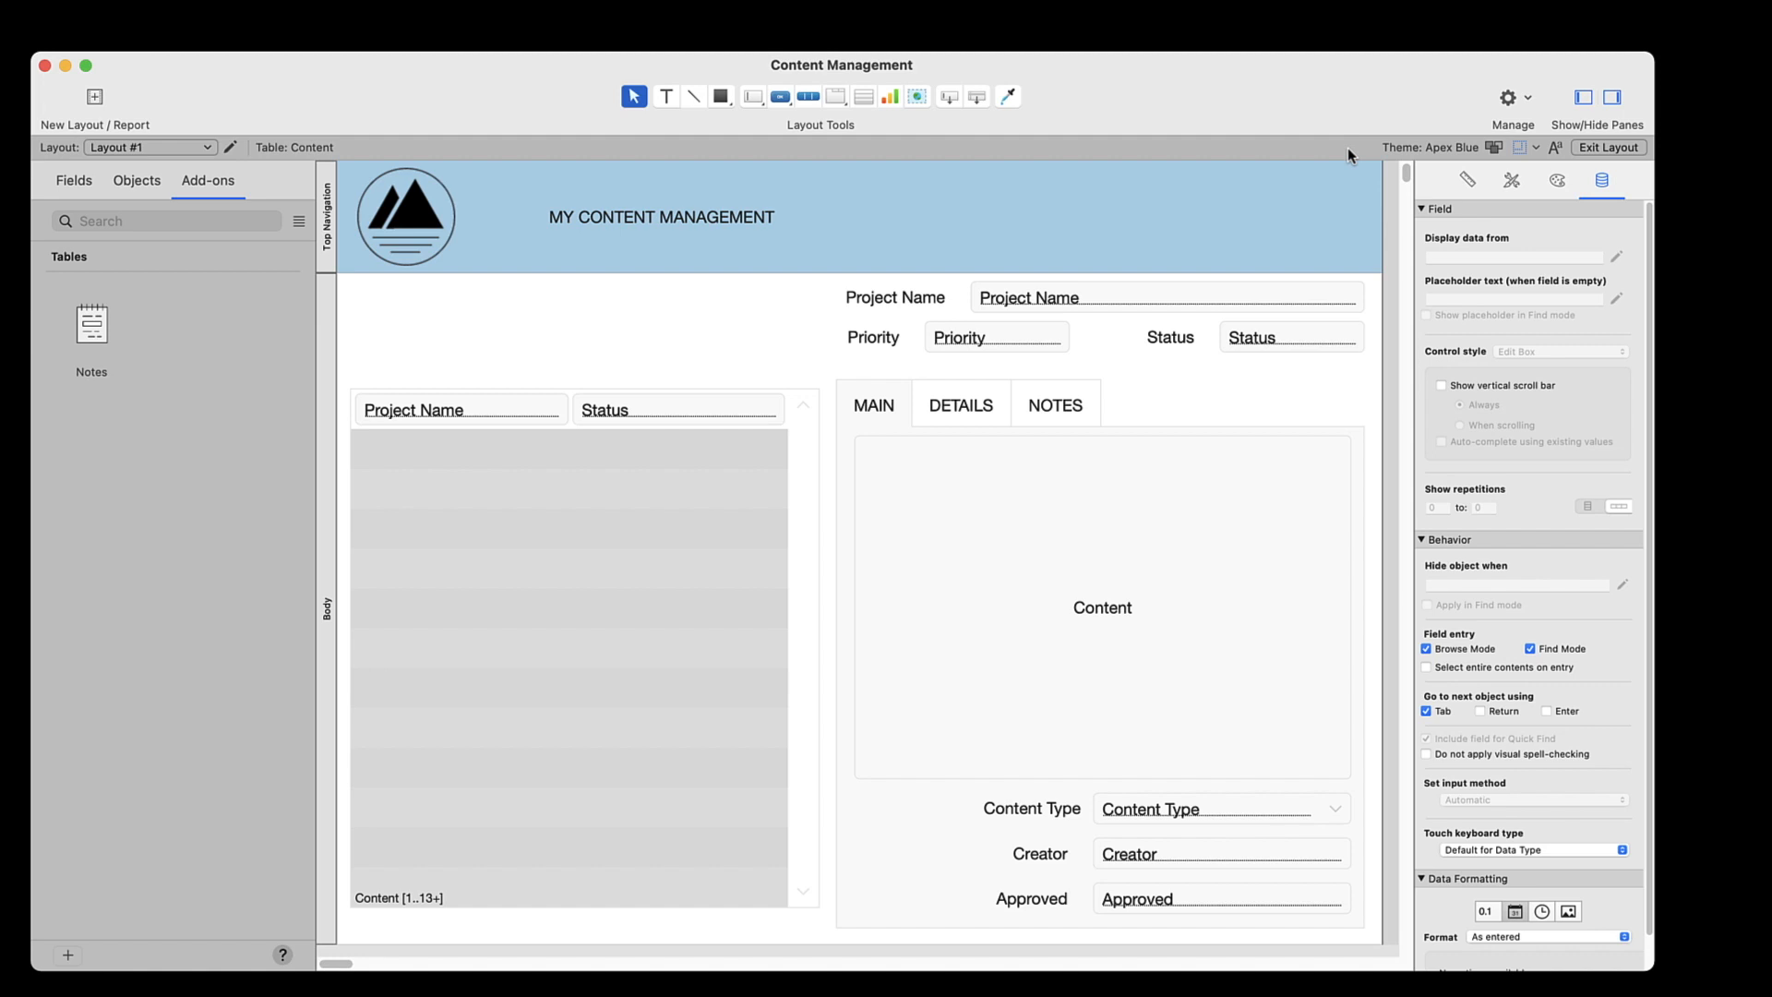
{"action": "left_click", "coordinate": [96, 98]}
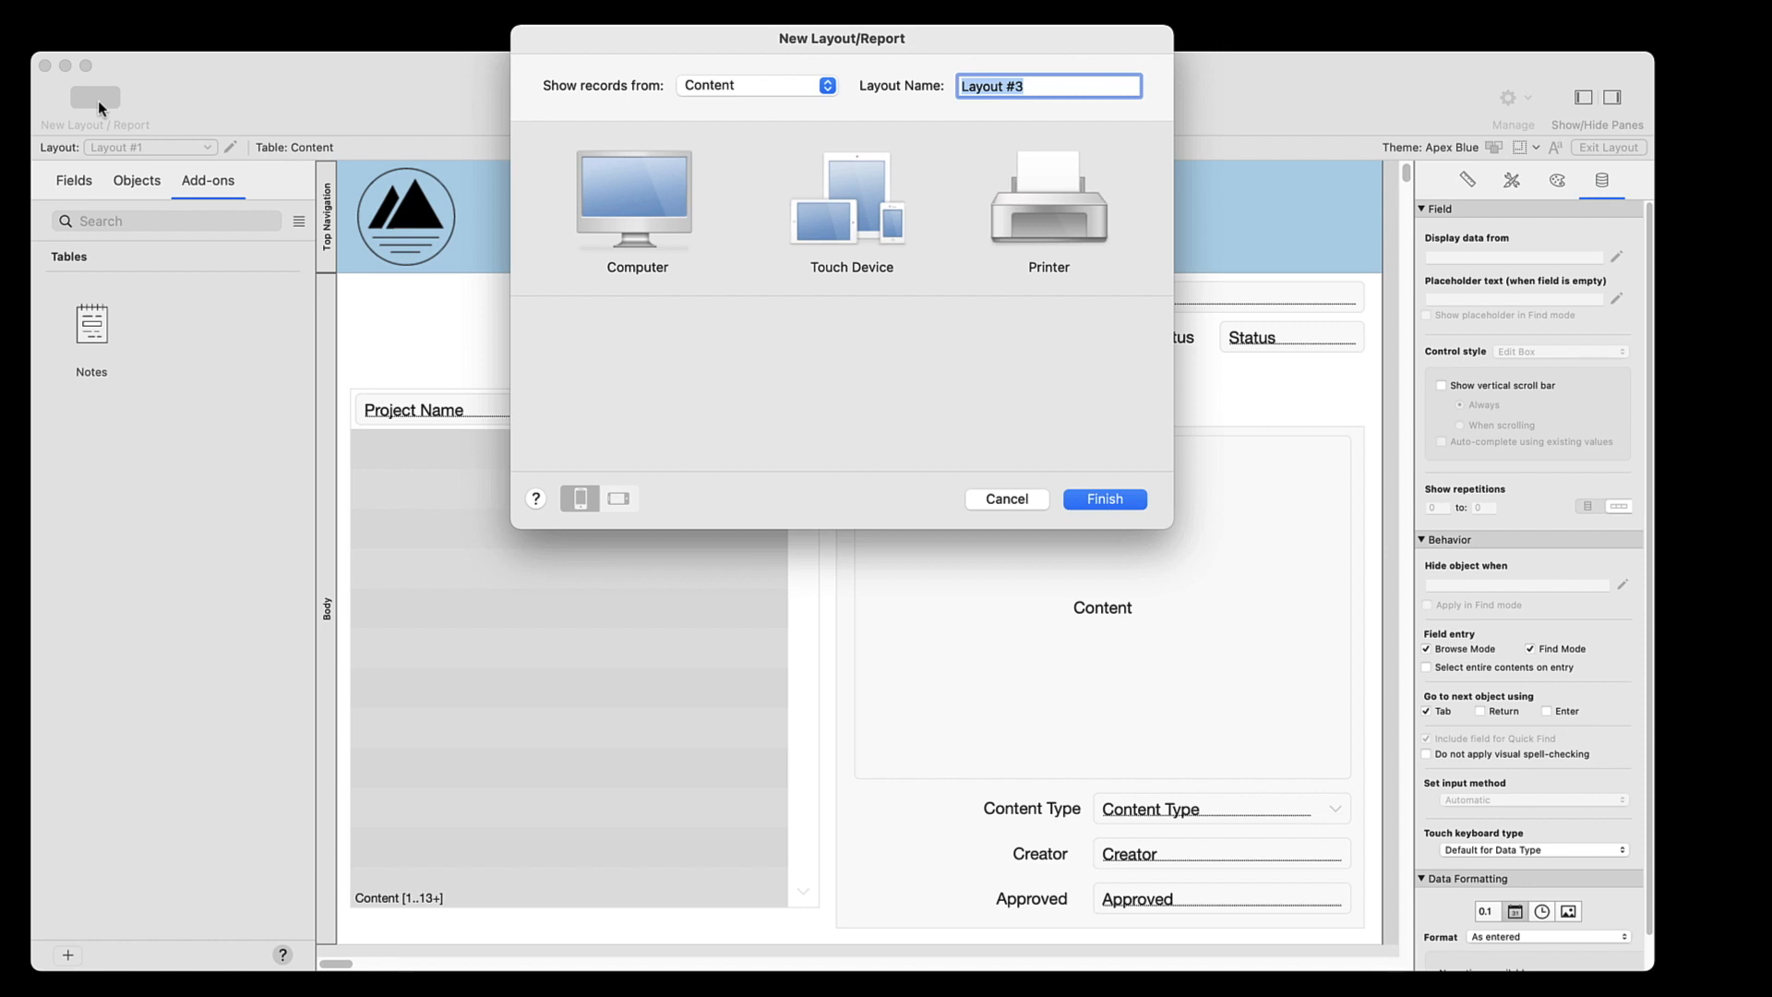
{"action": "left_click", "coordinate": [1052, 209]}
{"action": "left_click", "coordinate": [1057, 367]}
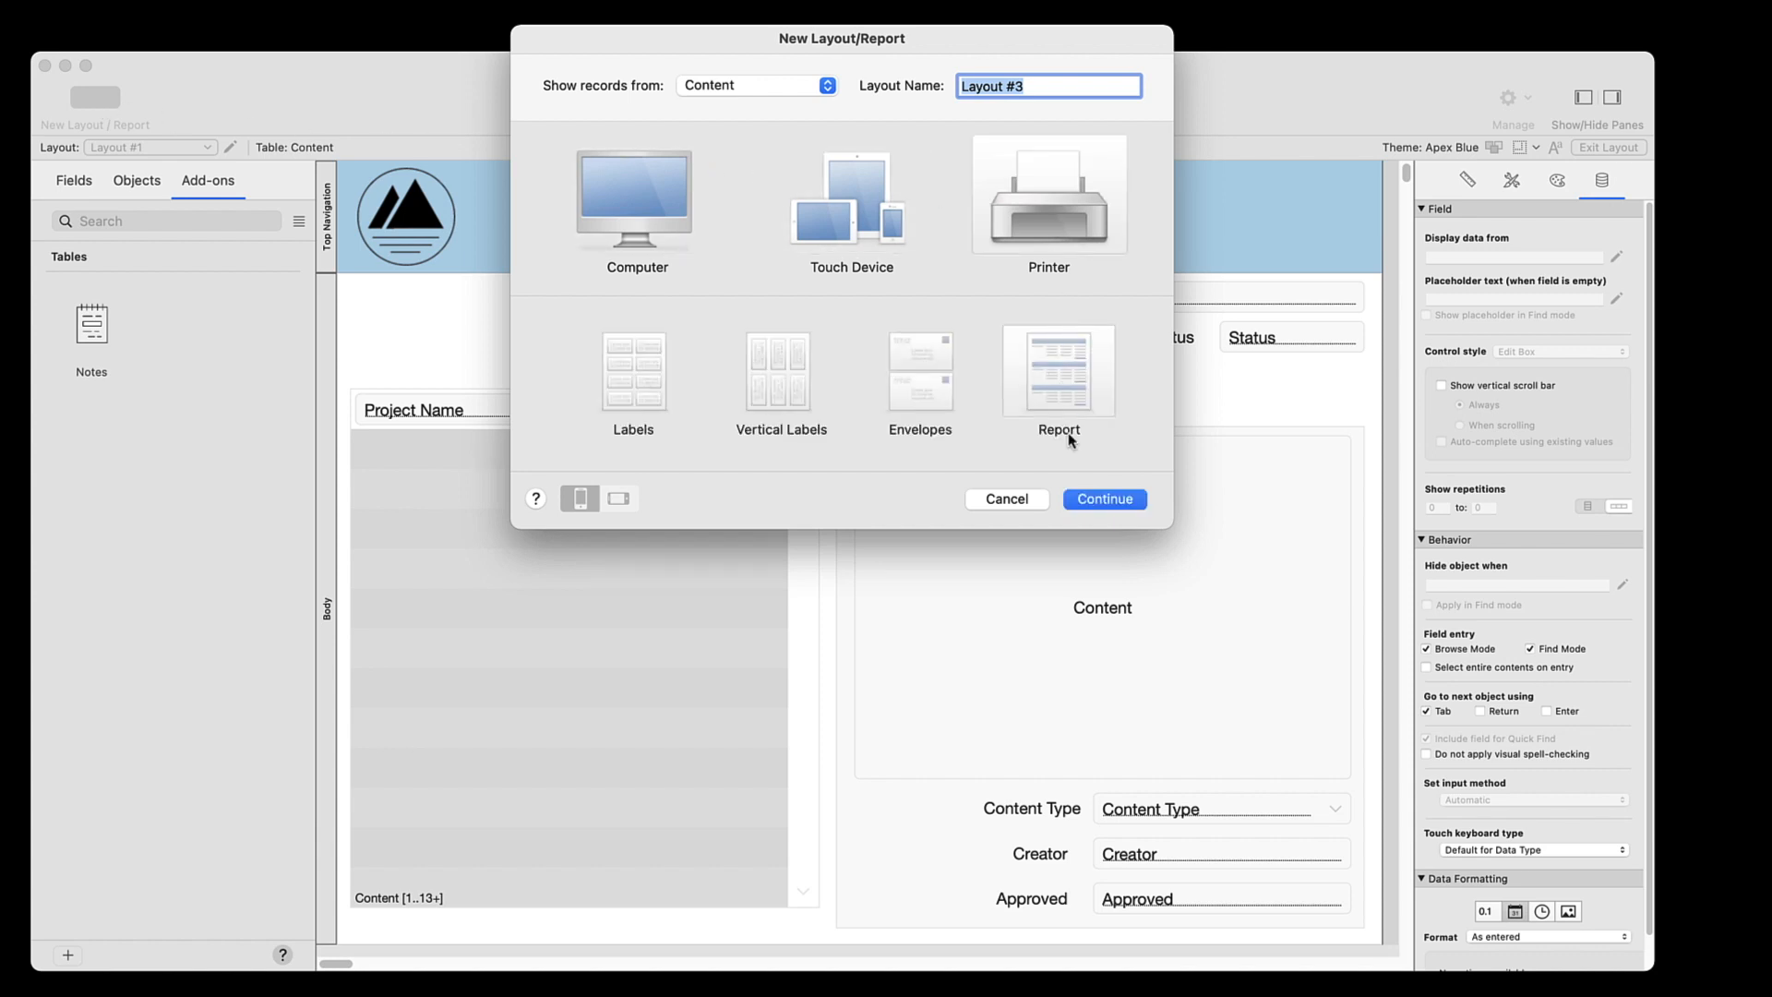
{"action": "left_click", "coordinate": [1100, 496]}
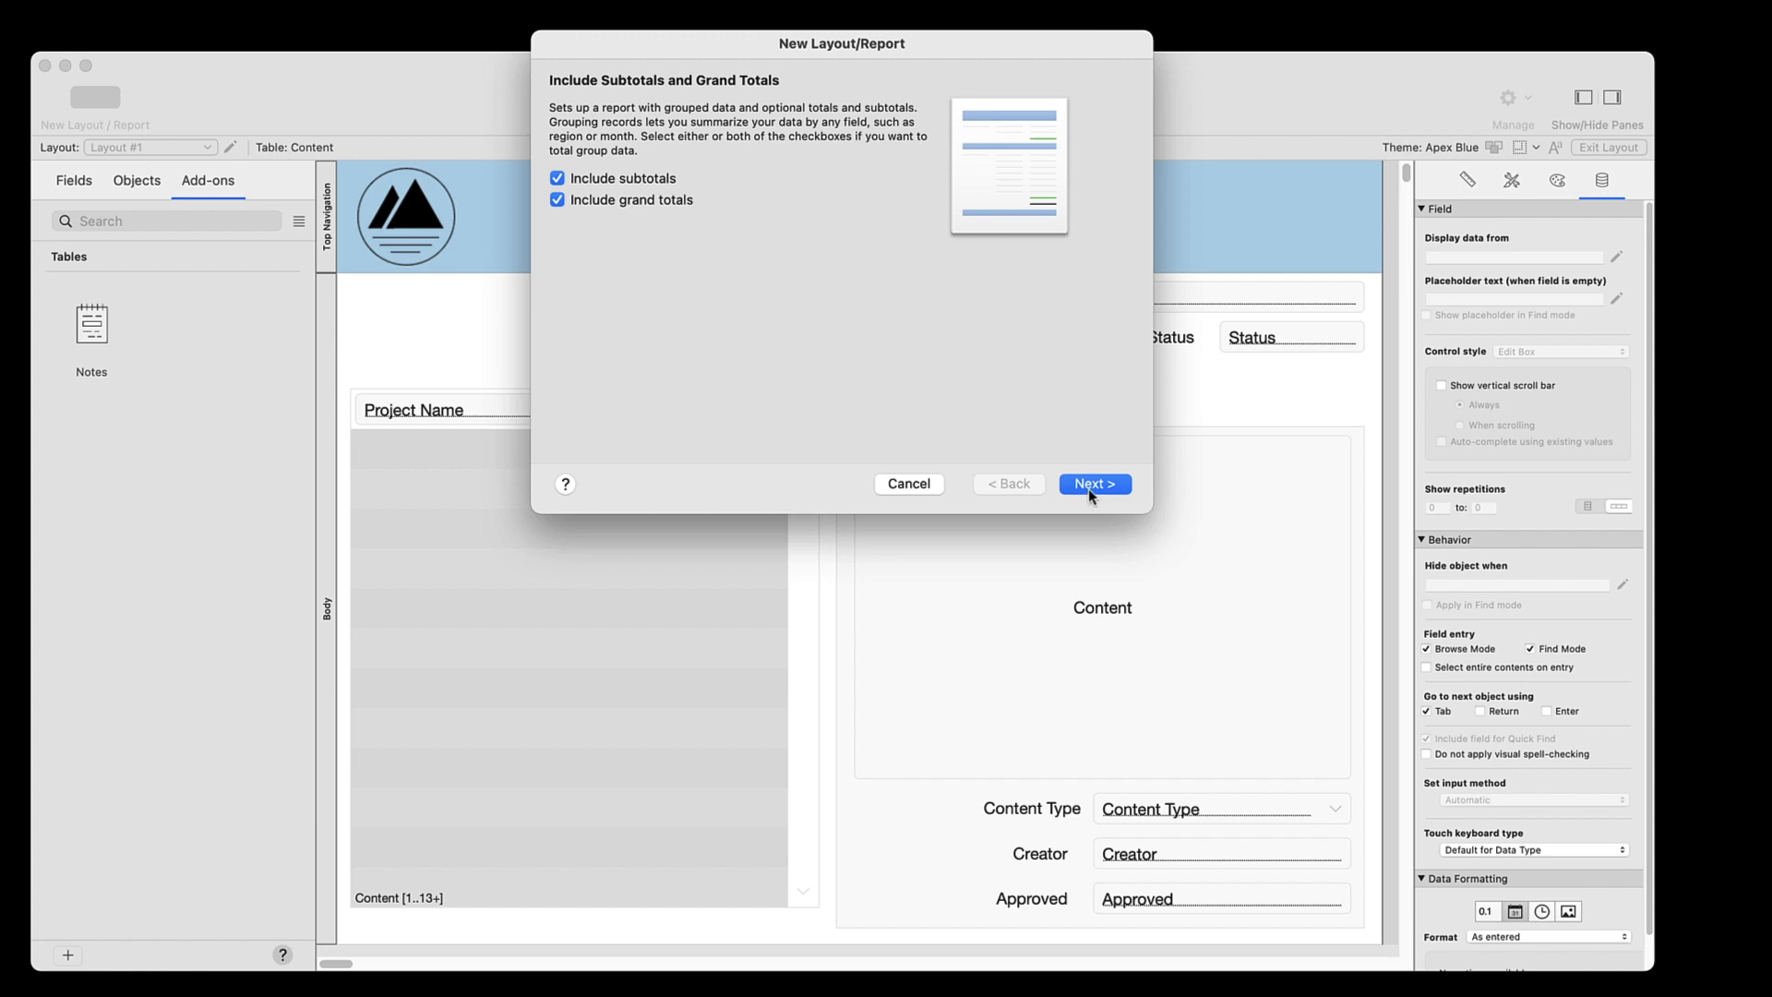
{"action": "left_click", "coordinate": [623, 180]}
{"action": "left_click", "coordinate": [625, 202]}
{"action": "left_click", "coordinate": [1106, 495]}
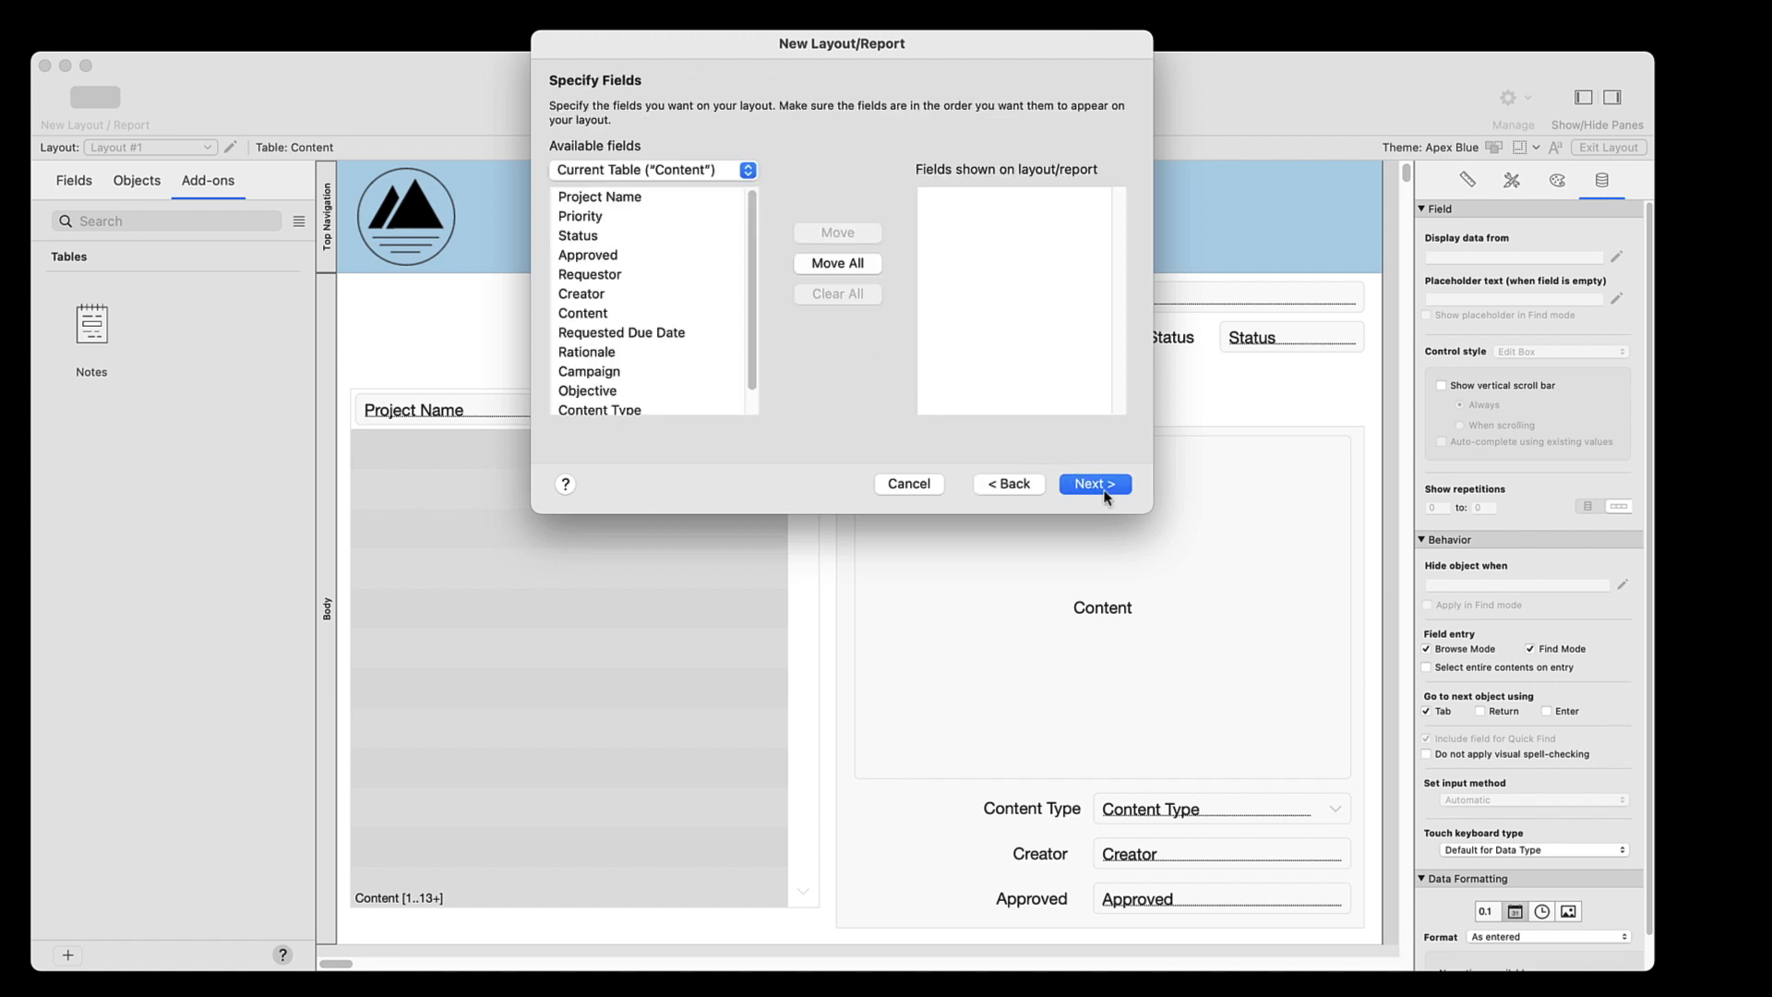
Add the Project Name, Status, Requestor and Creator fields to the report
{"action": "double_click", "coordinate": [626, 198]}
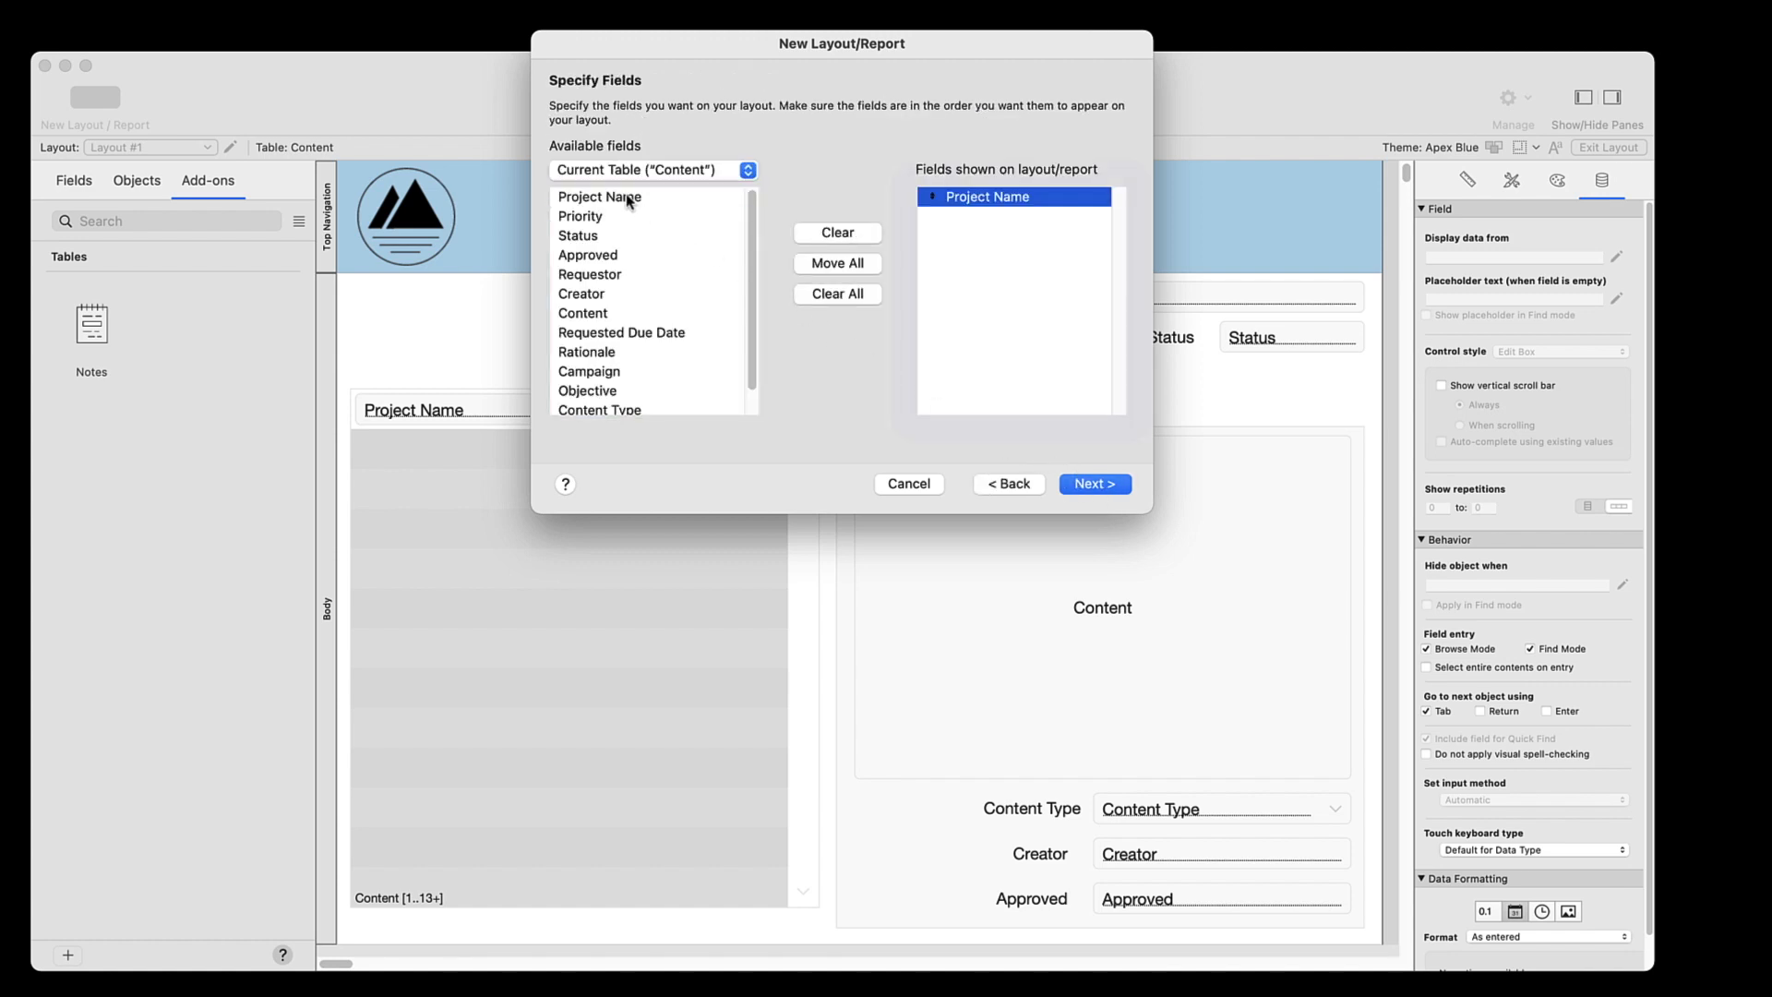
{"action": "double_click", "coordinate": [580, 236]}
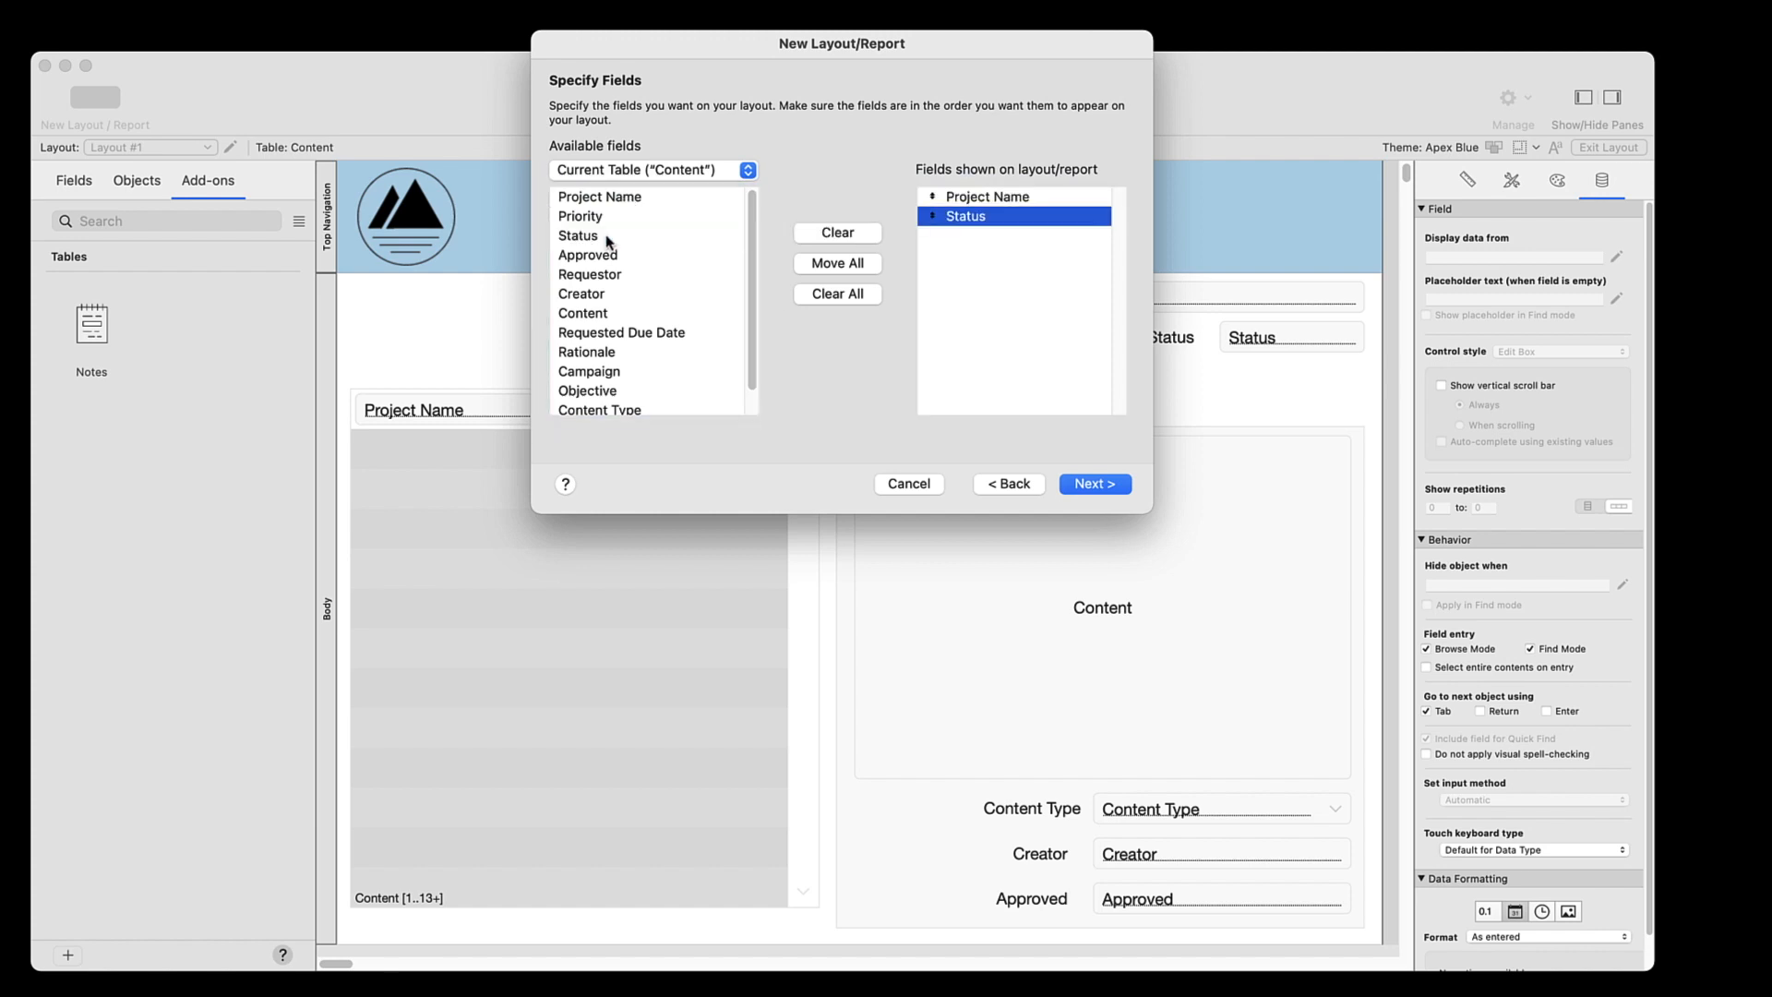
{"action": "double_click", "coordinate": [607, 275]}
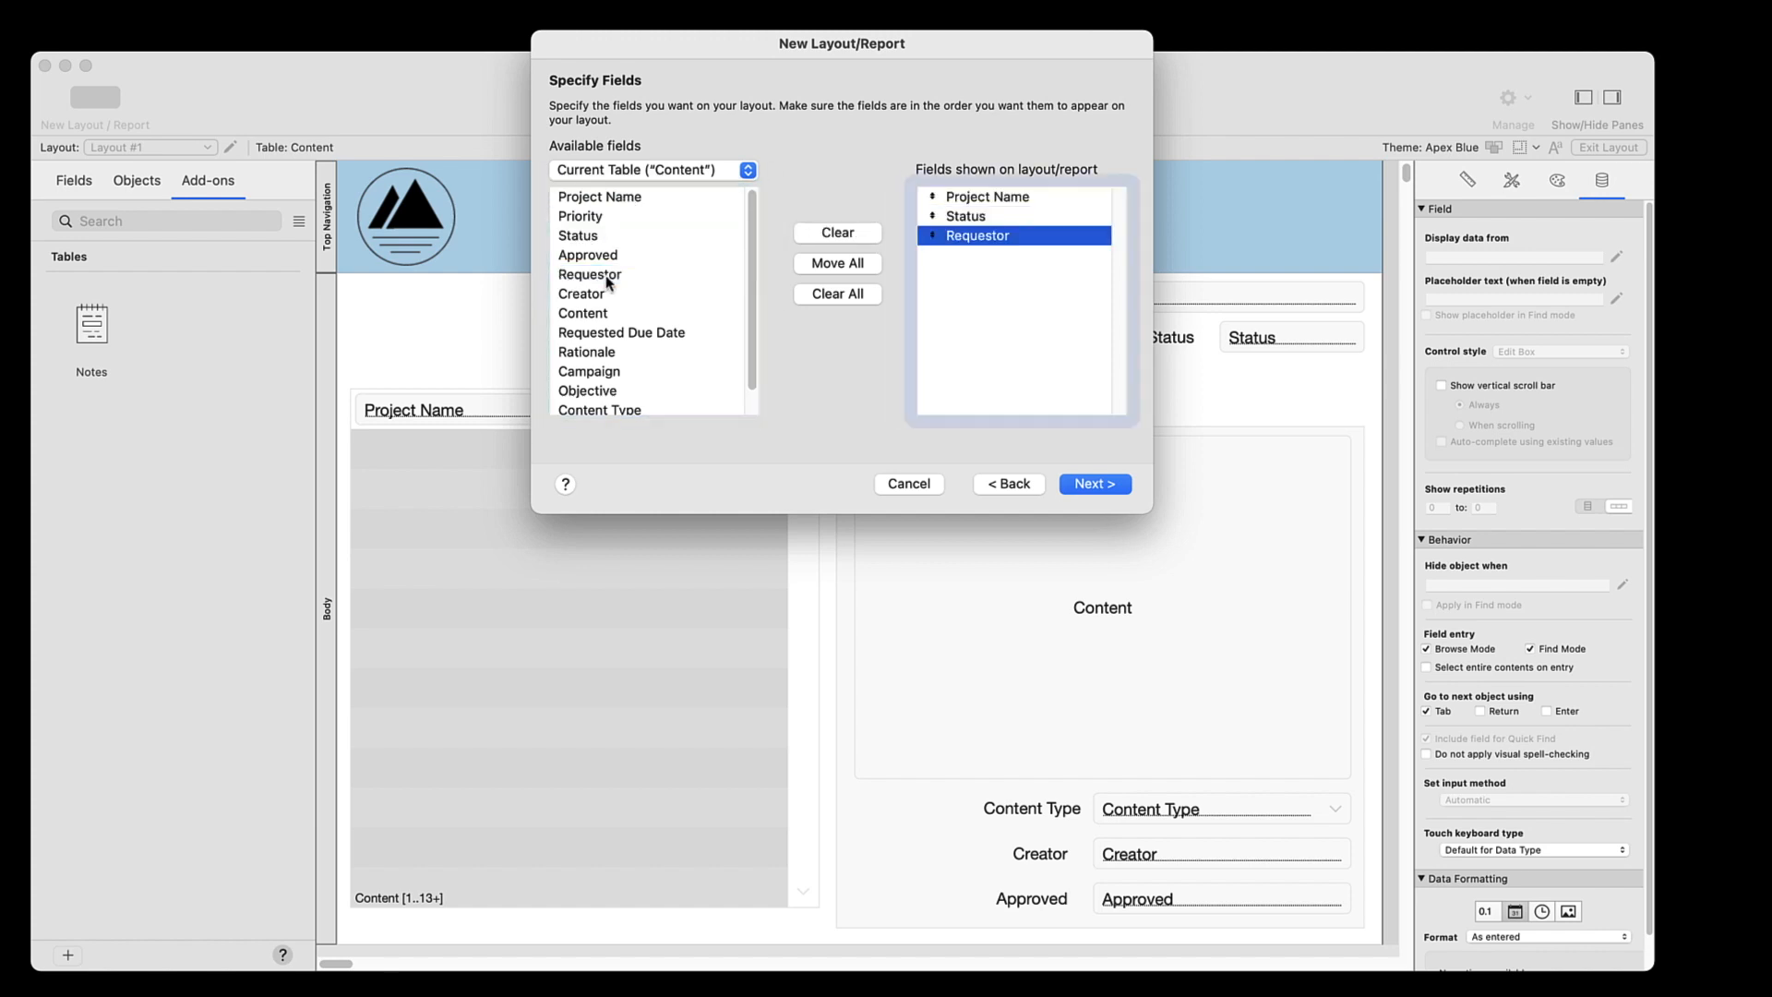
{"action": "double_click", "coordinate": [601, 297]}
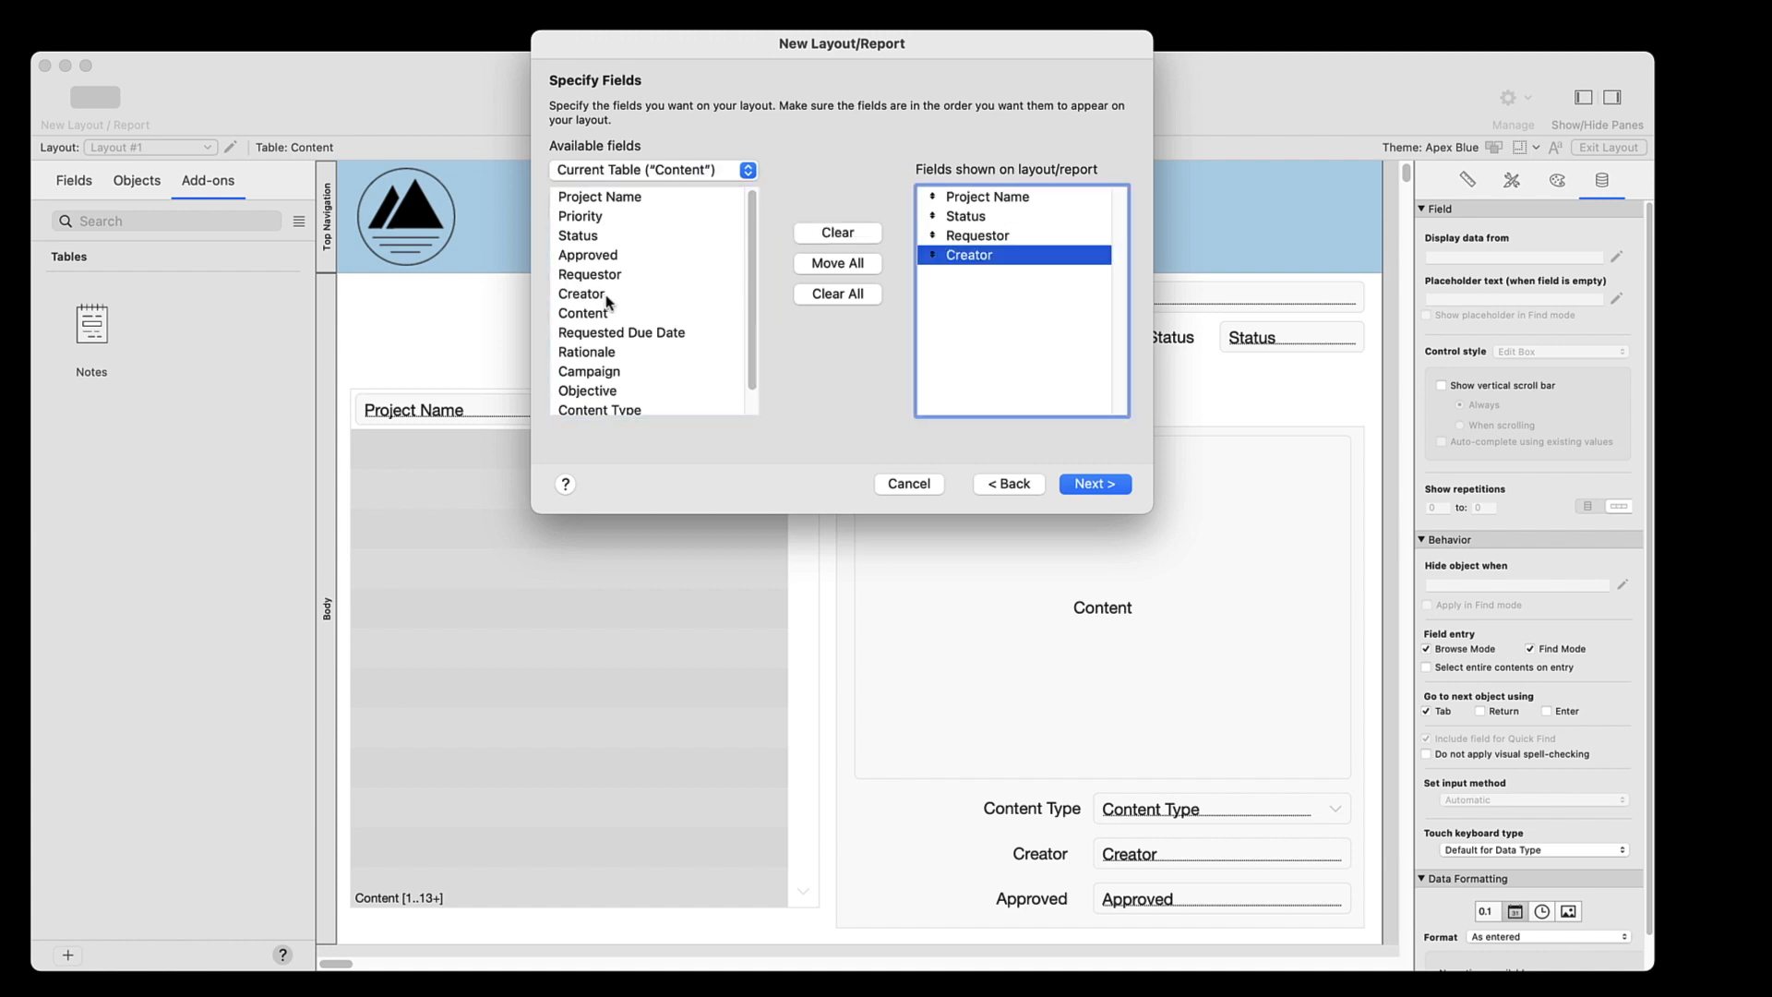
{"action": "left_click", "coordinate": [1093, 485]}
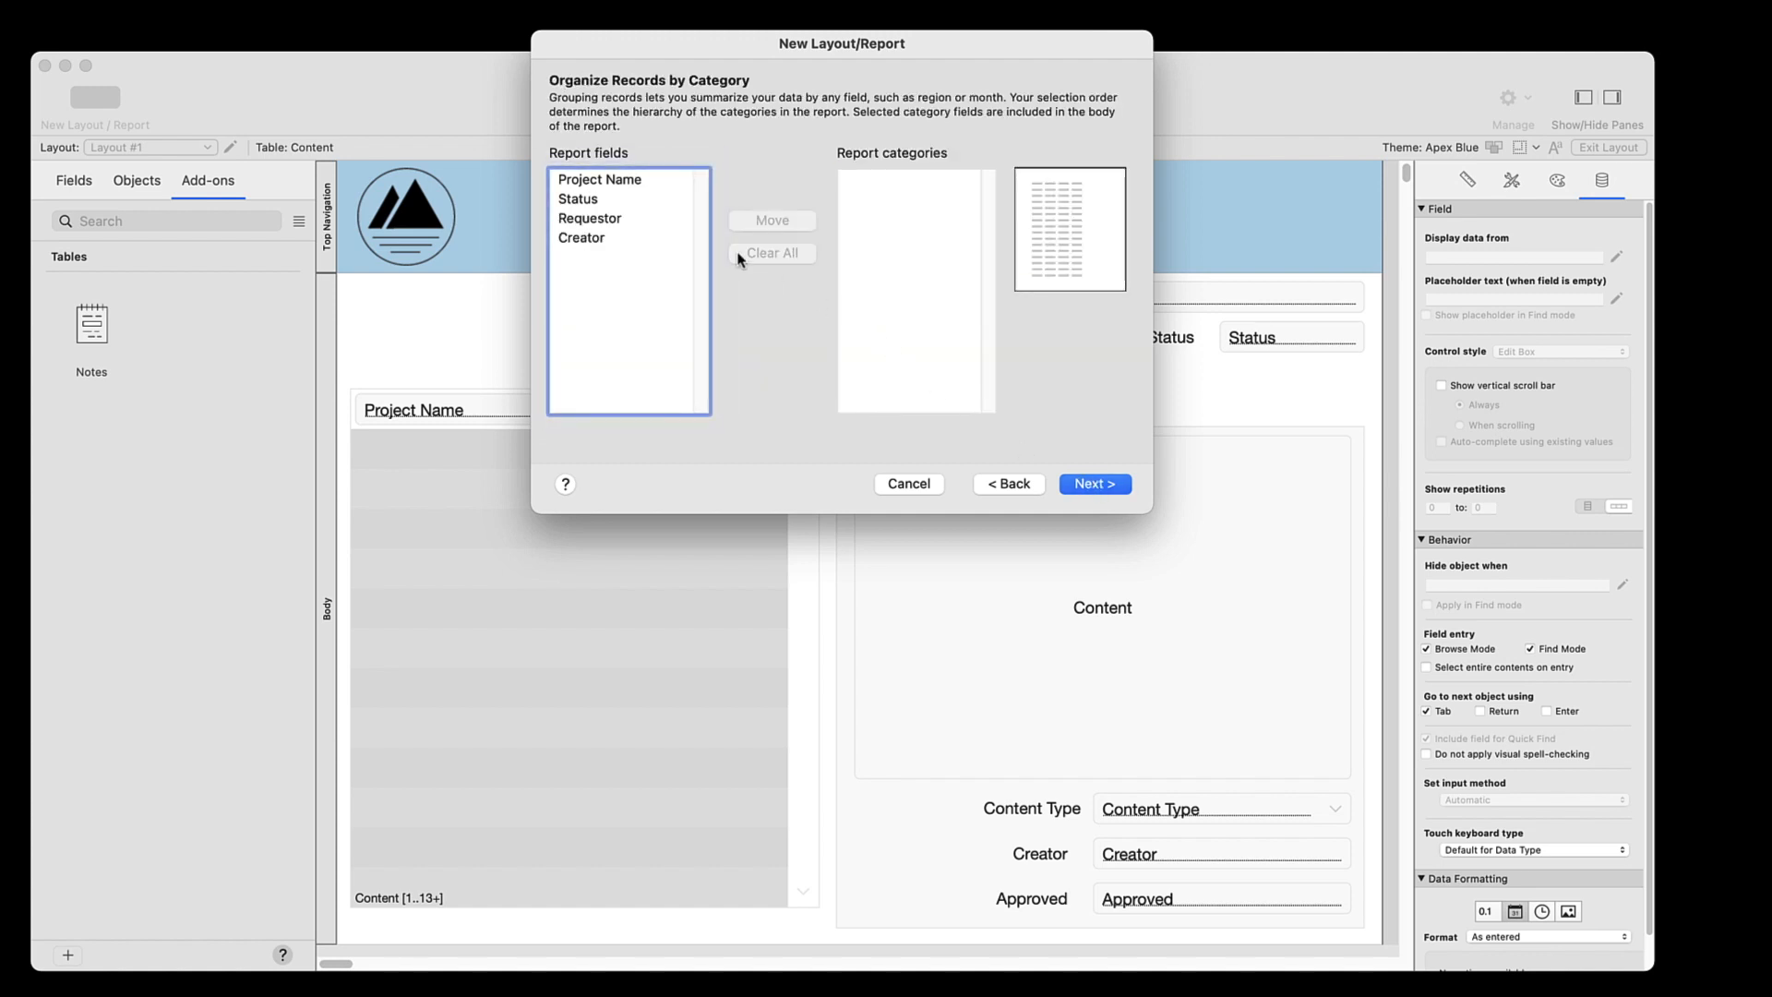
Group the report by Status, keep the sort by Status, and finish the layout without header or footer information or a script
{"action": "left_click", "coordinate": [592, 202]}
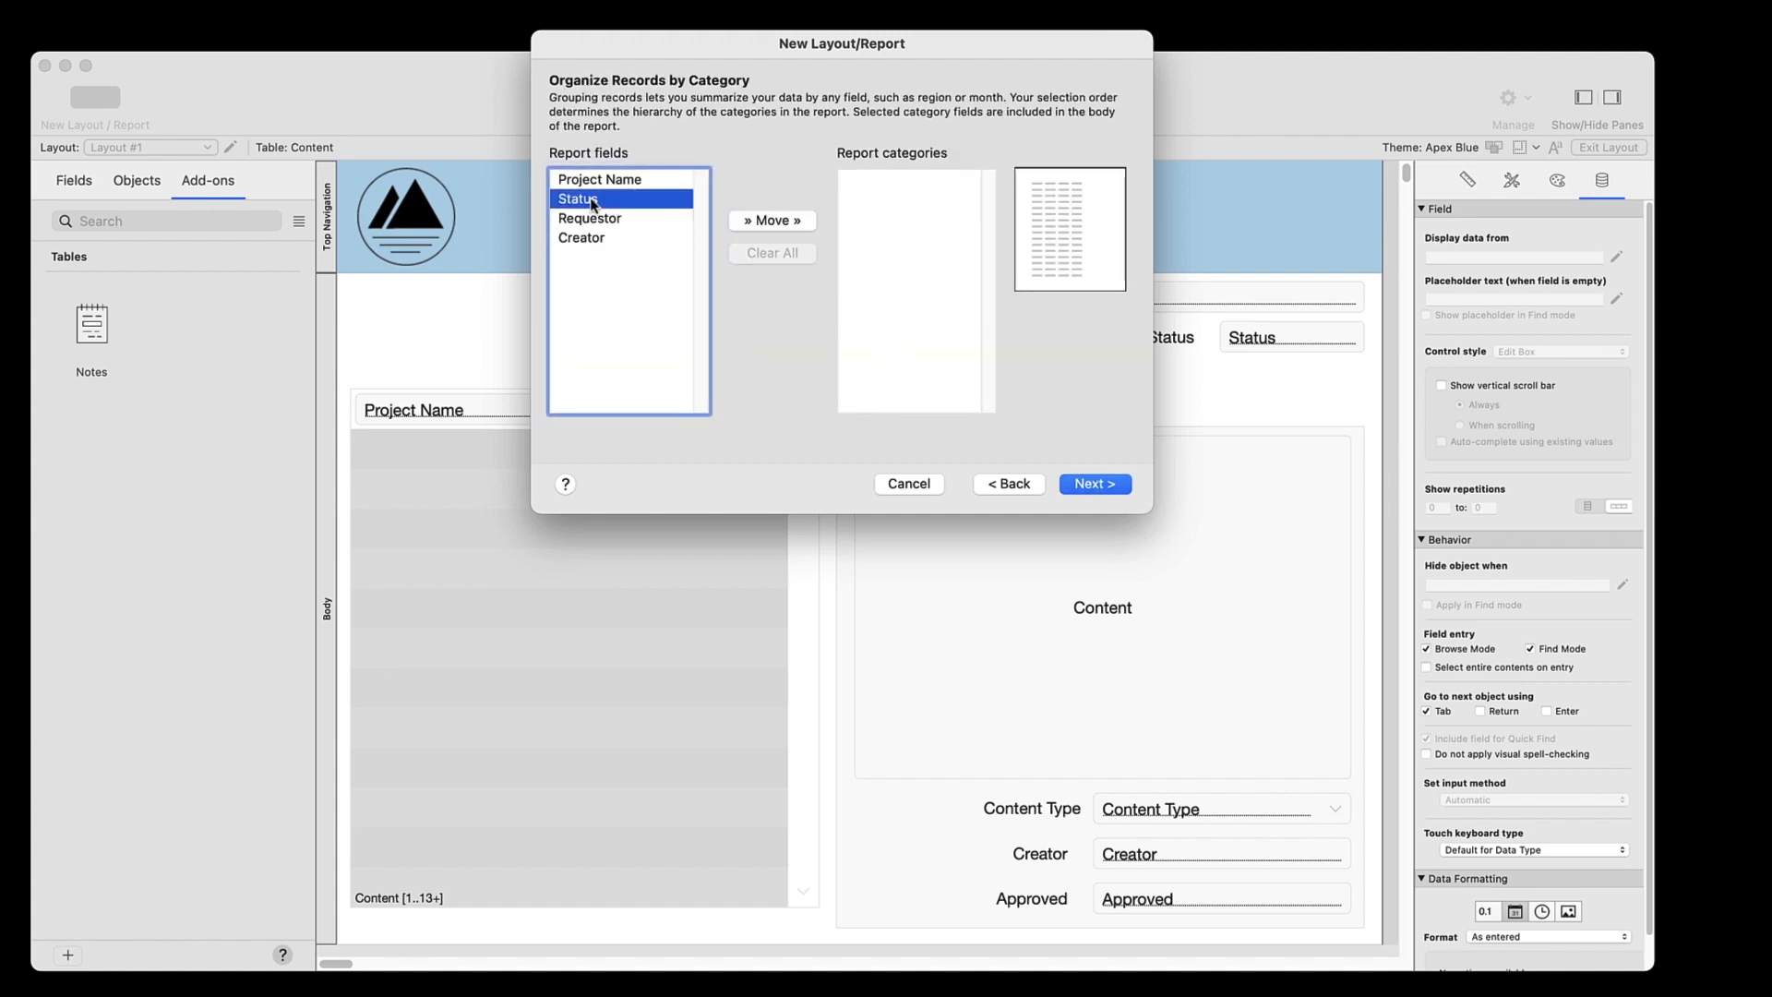
{"action": "left_click", "coordinate": [762, 218]}
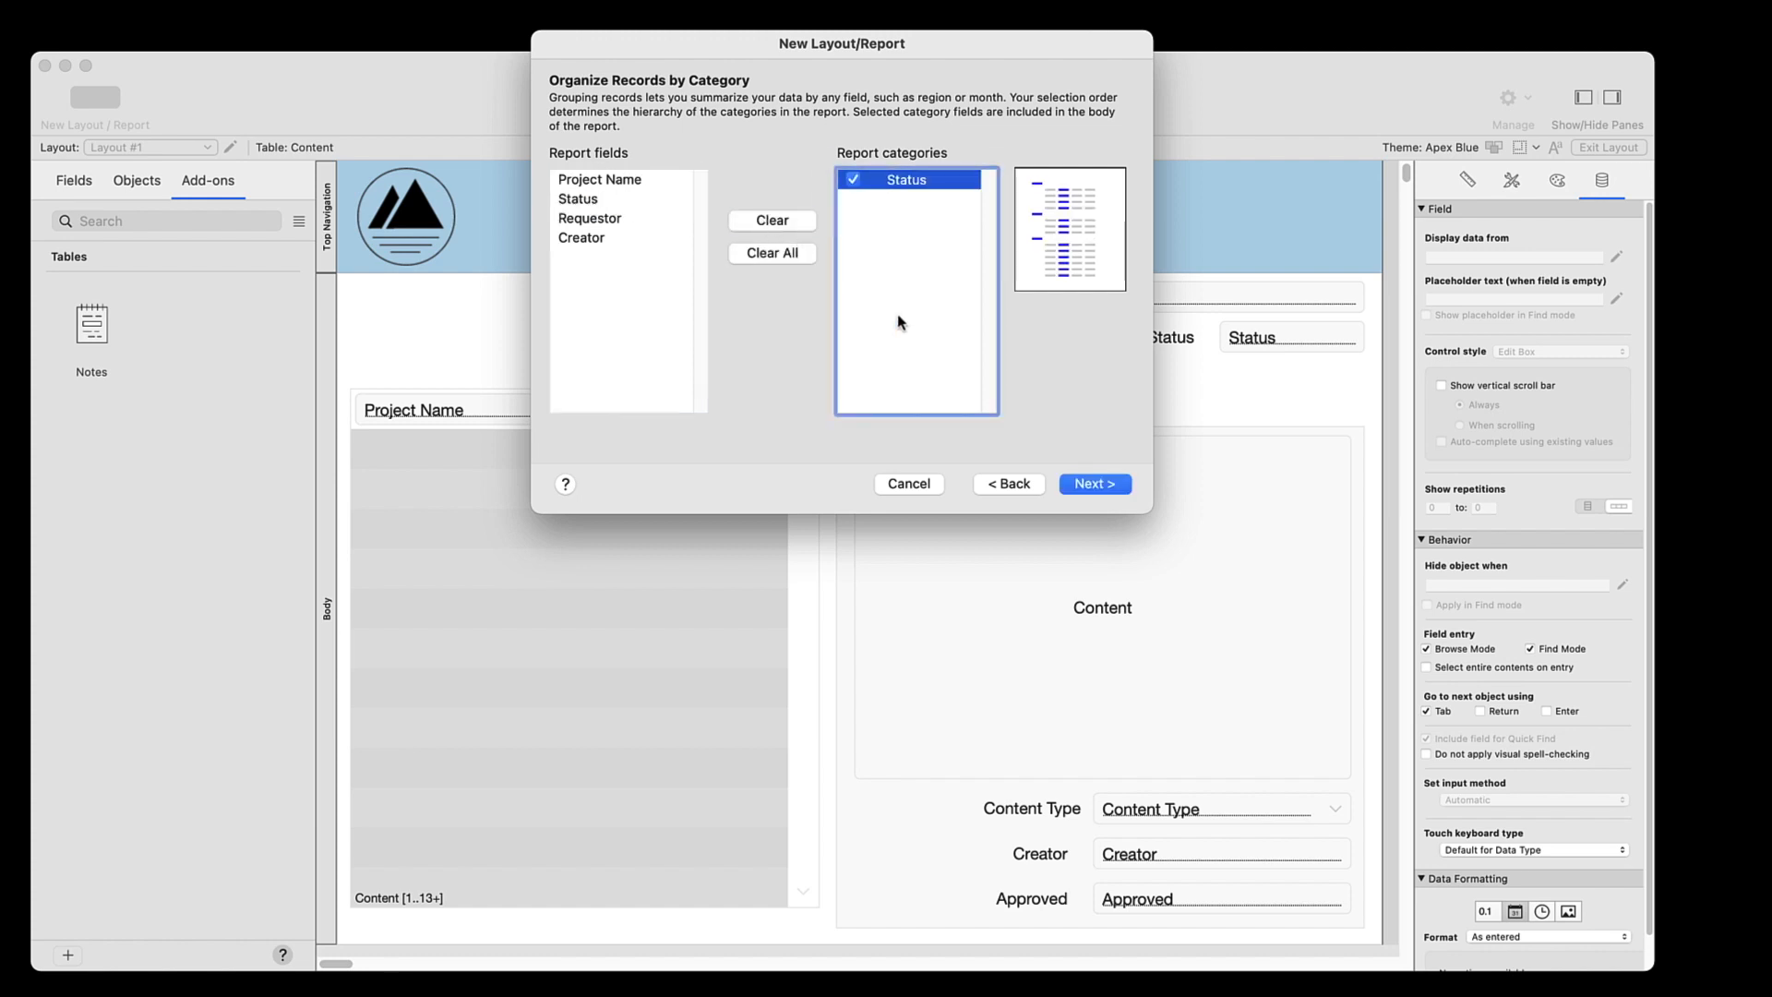
{"action": "left_click", "coordinate": [1079, 483]}
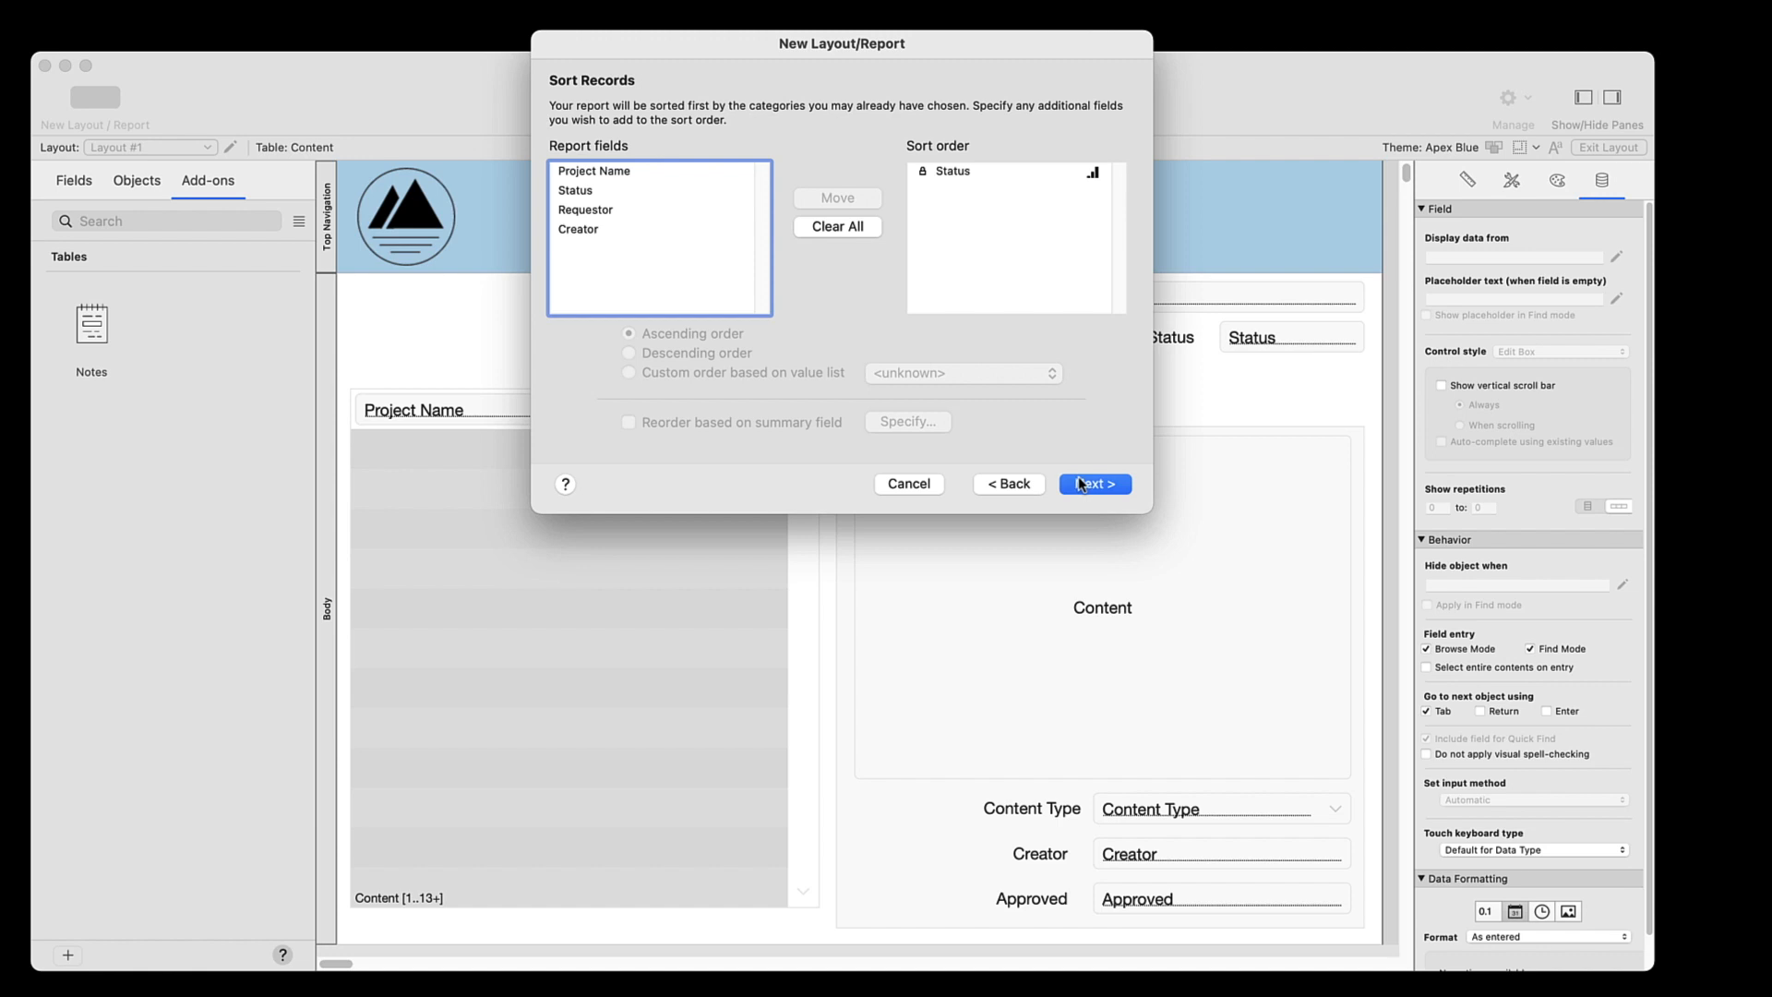
{"action": "left_click", "coordinate": [1078, 479]}
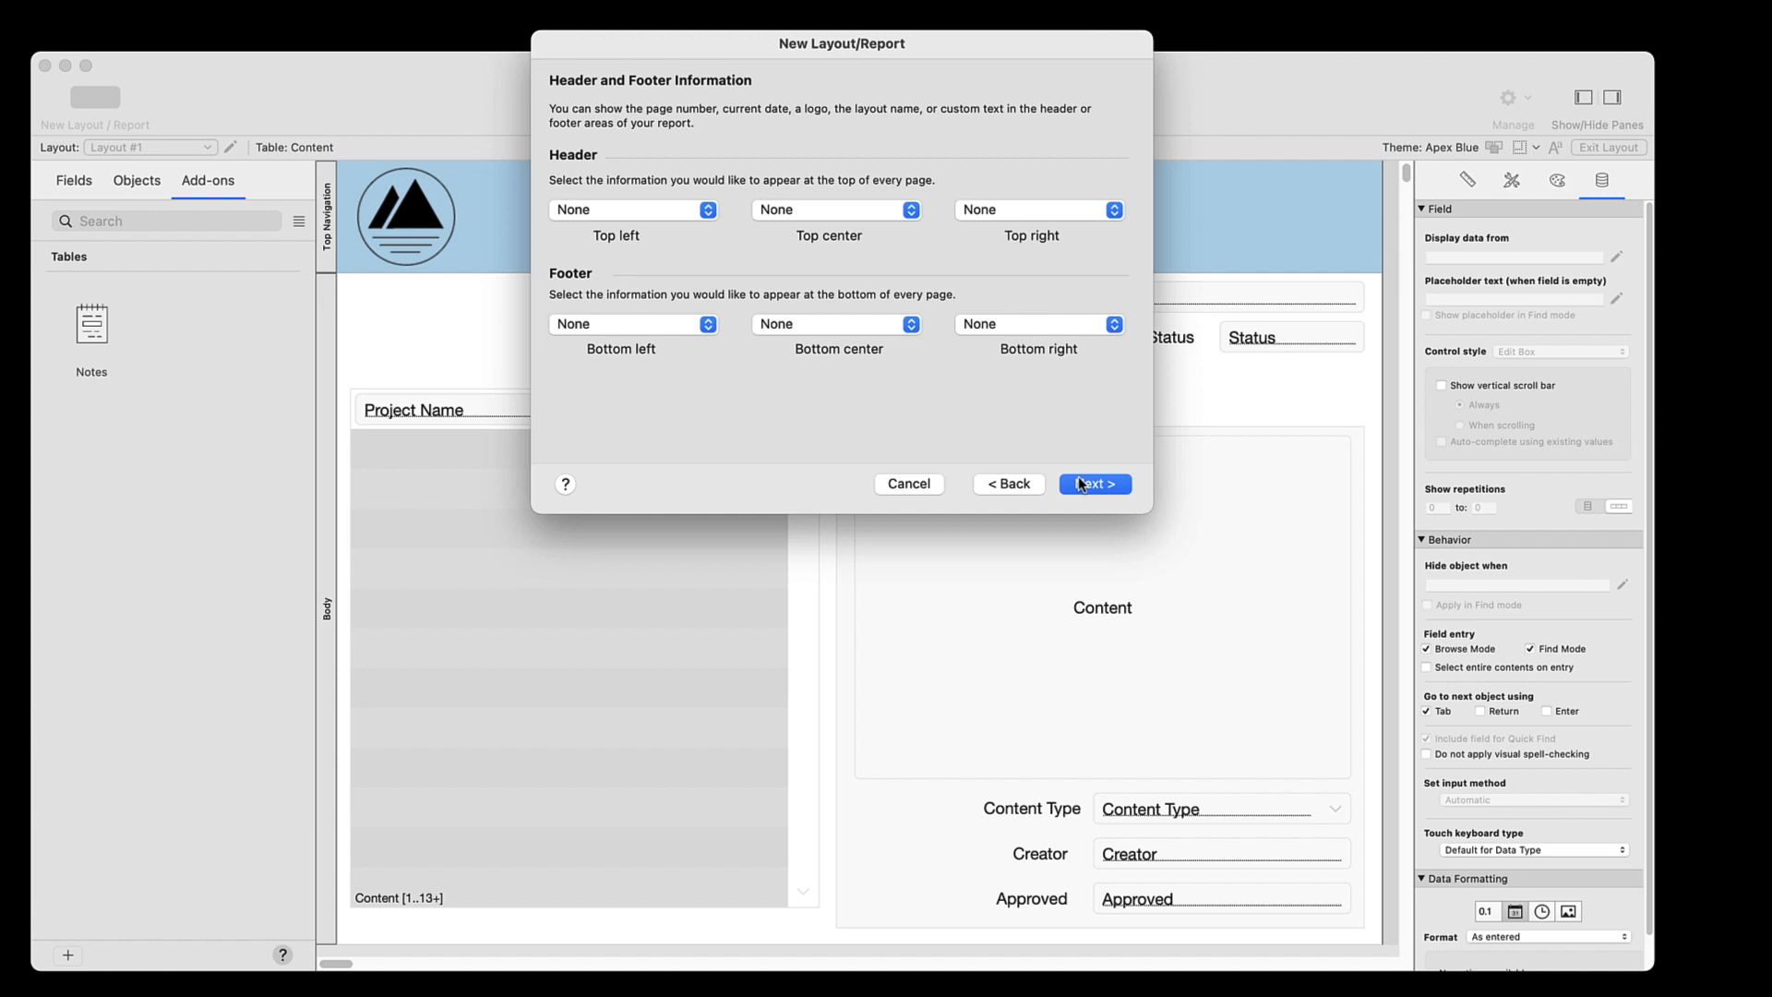
{"action": "left_click", "coordinate": [1080, 480]}
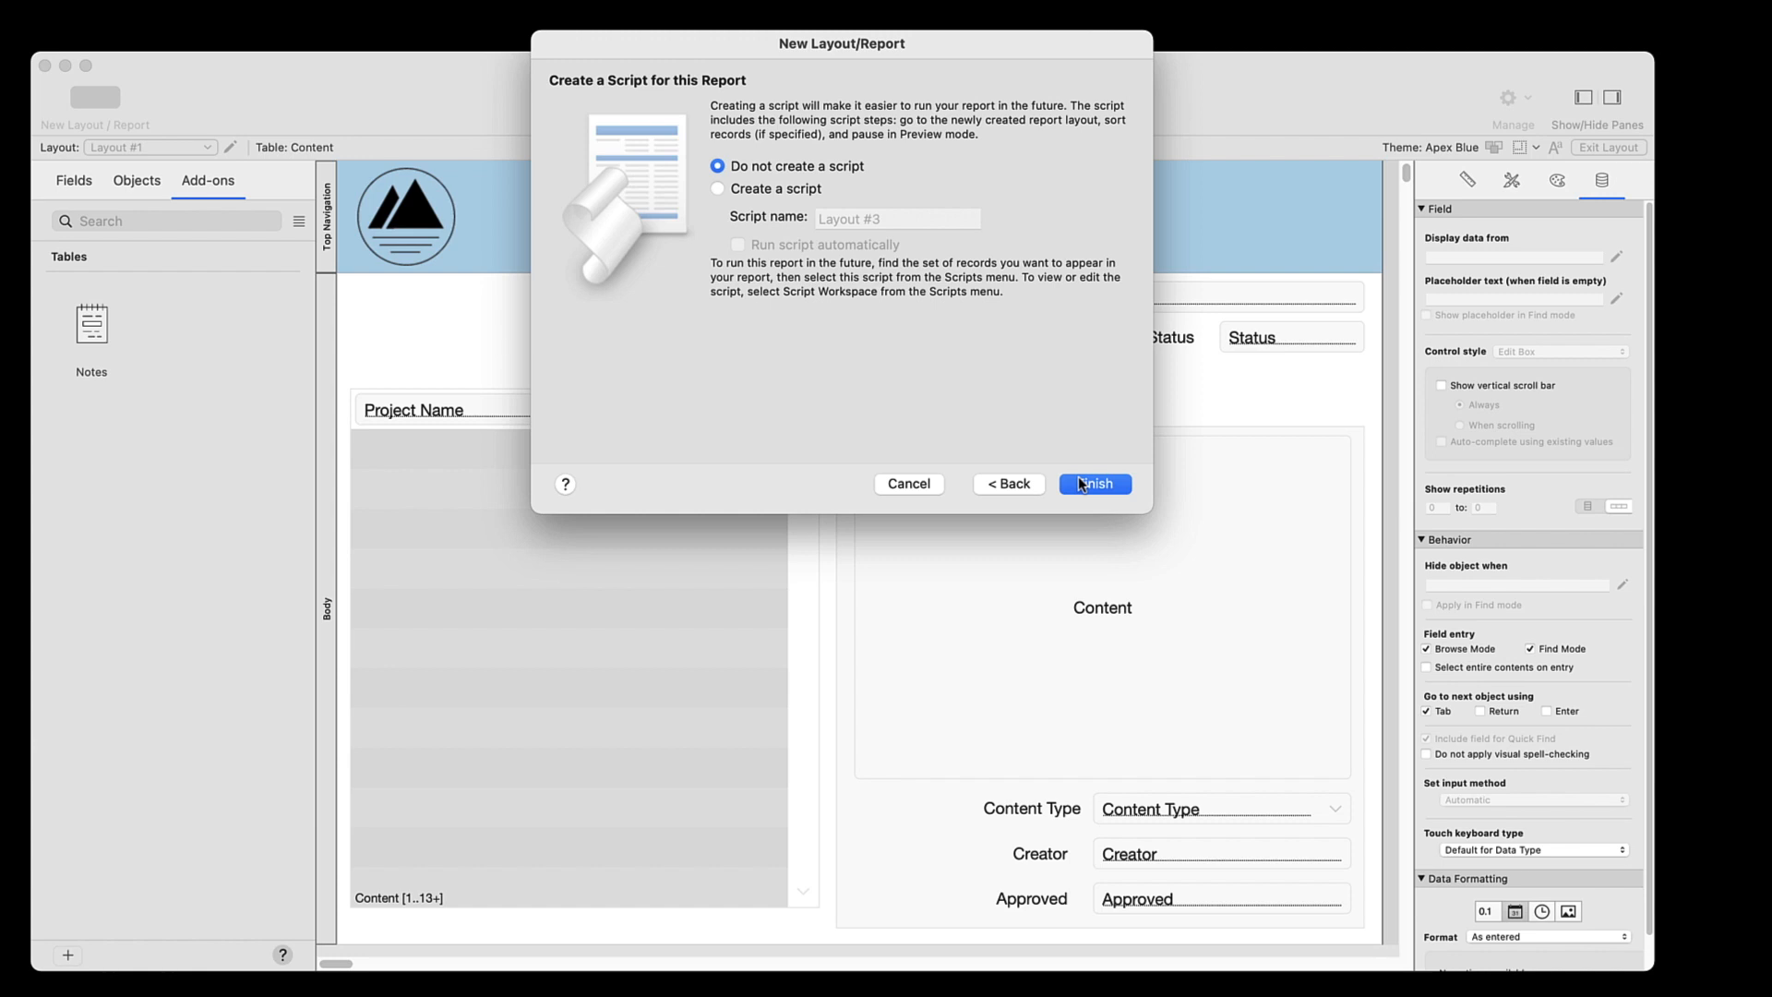
{"action": "left_click", "coordinate": [1080, 480]}
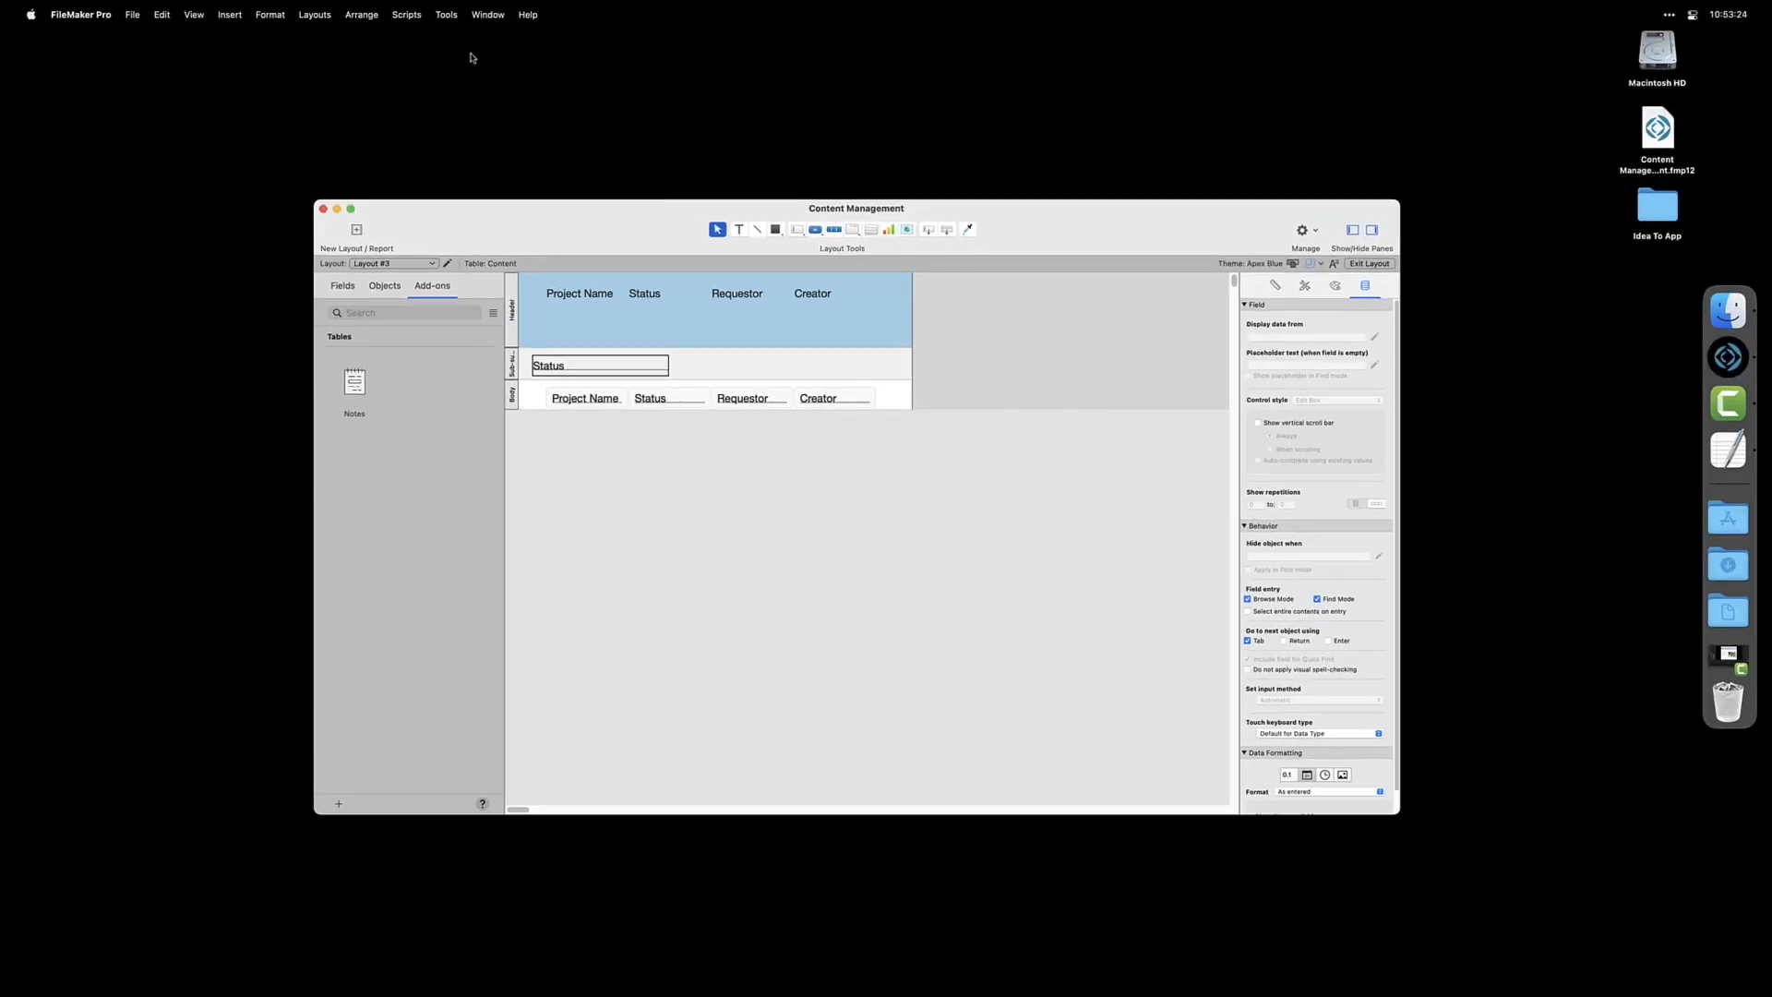
Create a new script named Status Report in the Script Workspace
{"action": "left_click", "coordinate": [412, 16]}
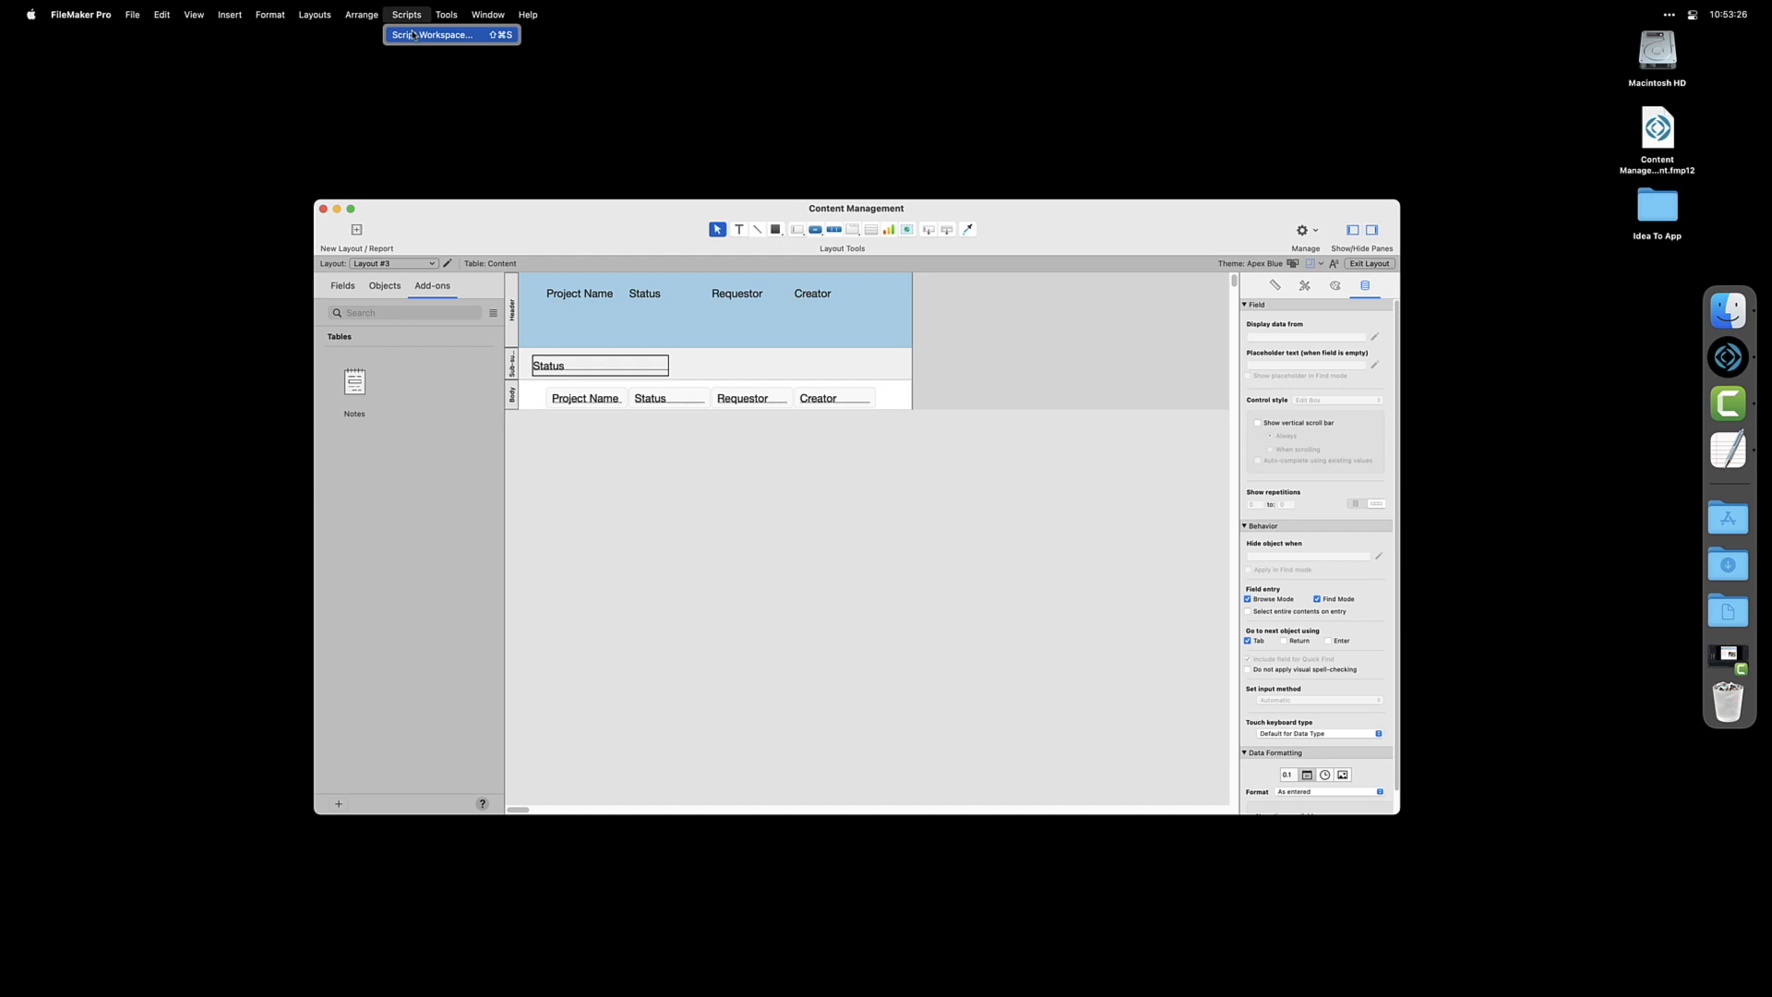
{"action": "left_click", "coordinate": [415, 34]}
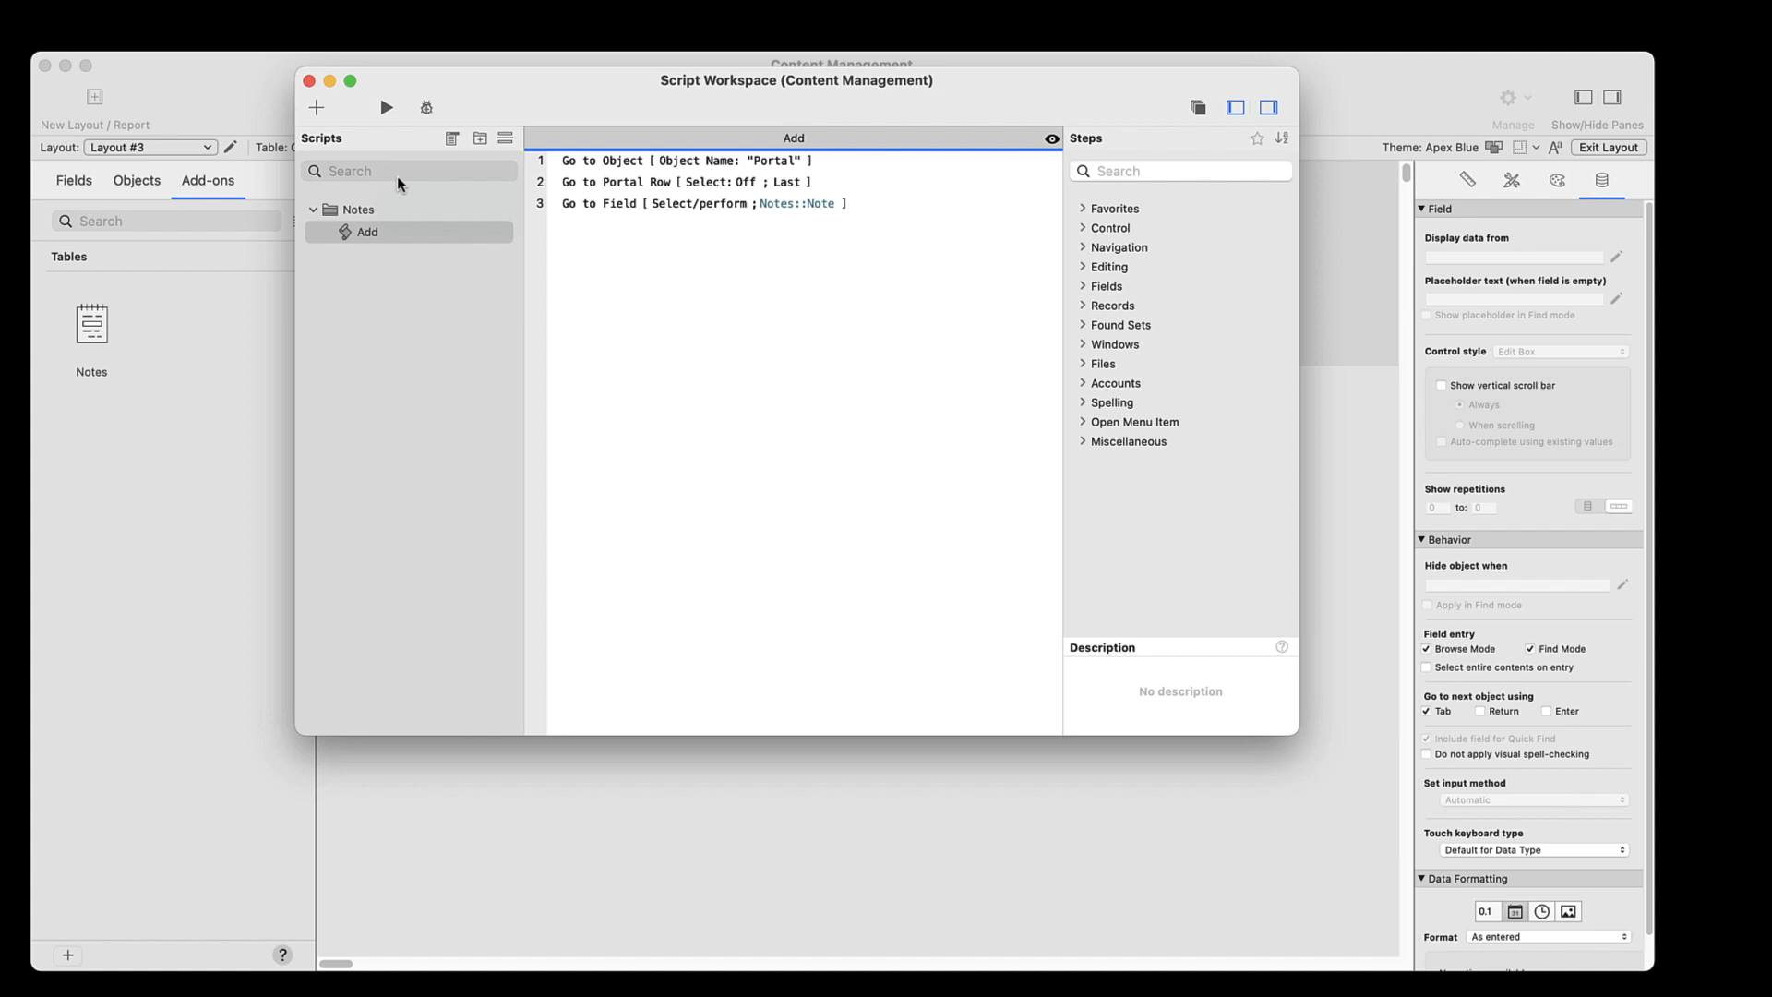
{"action": "left_click", "coordinate": [413, 192]}
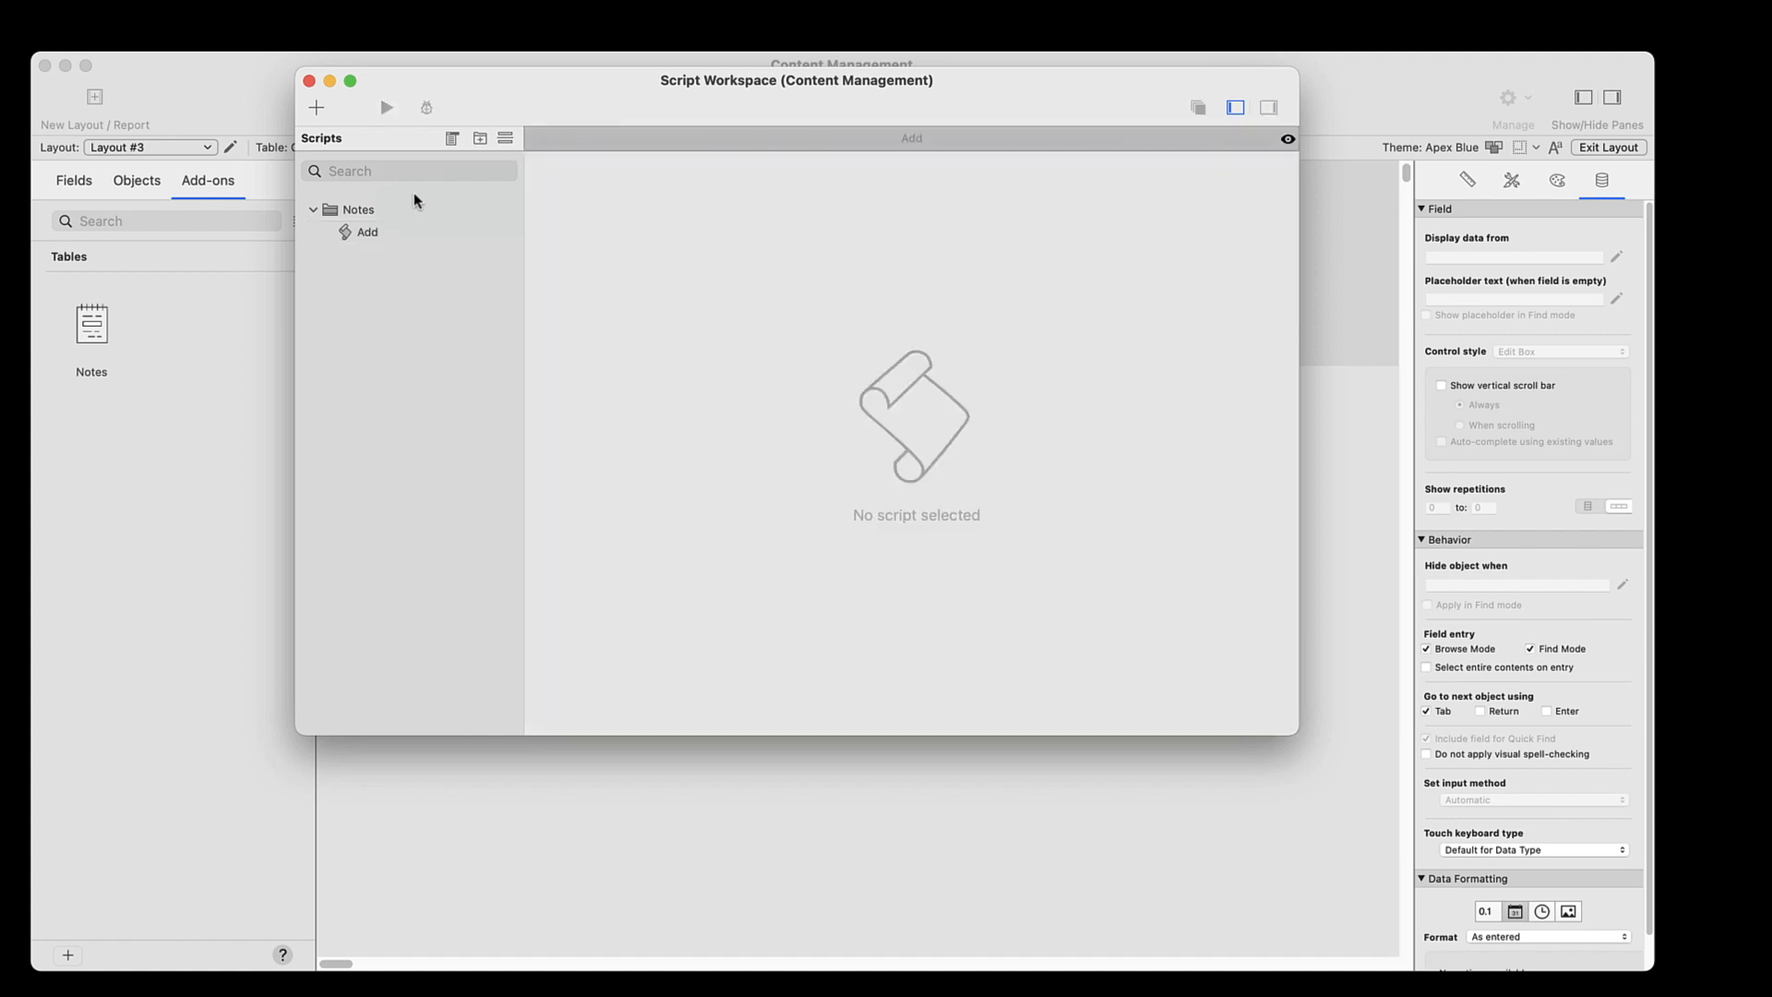
{"action": "left_click", "coordinate": [316, 108]}
{"action": "type", "text": "St"}
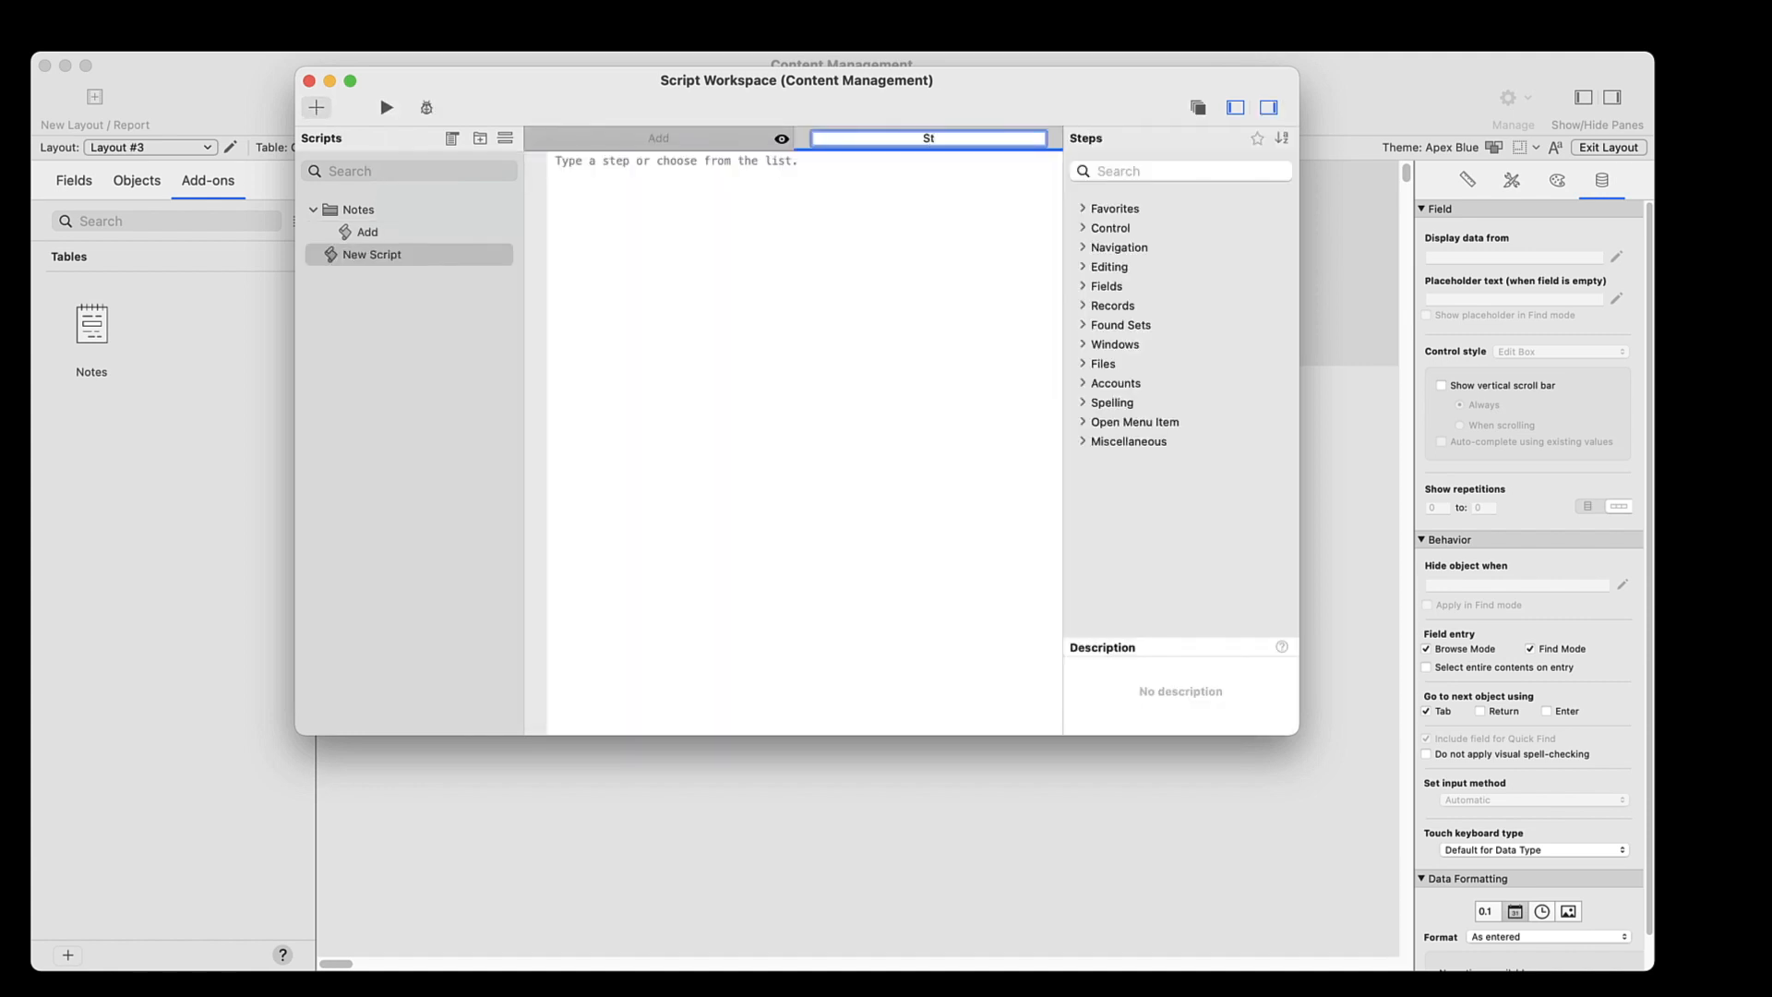
{"action": "type", "text": "atus Report"}
{"action": "key", "text": "Return"}
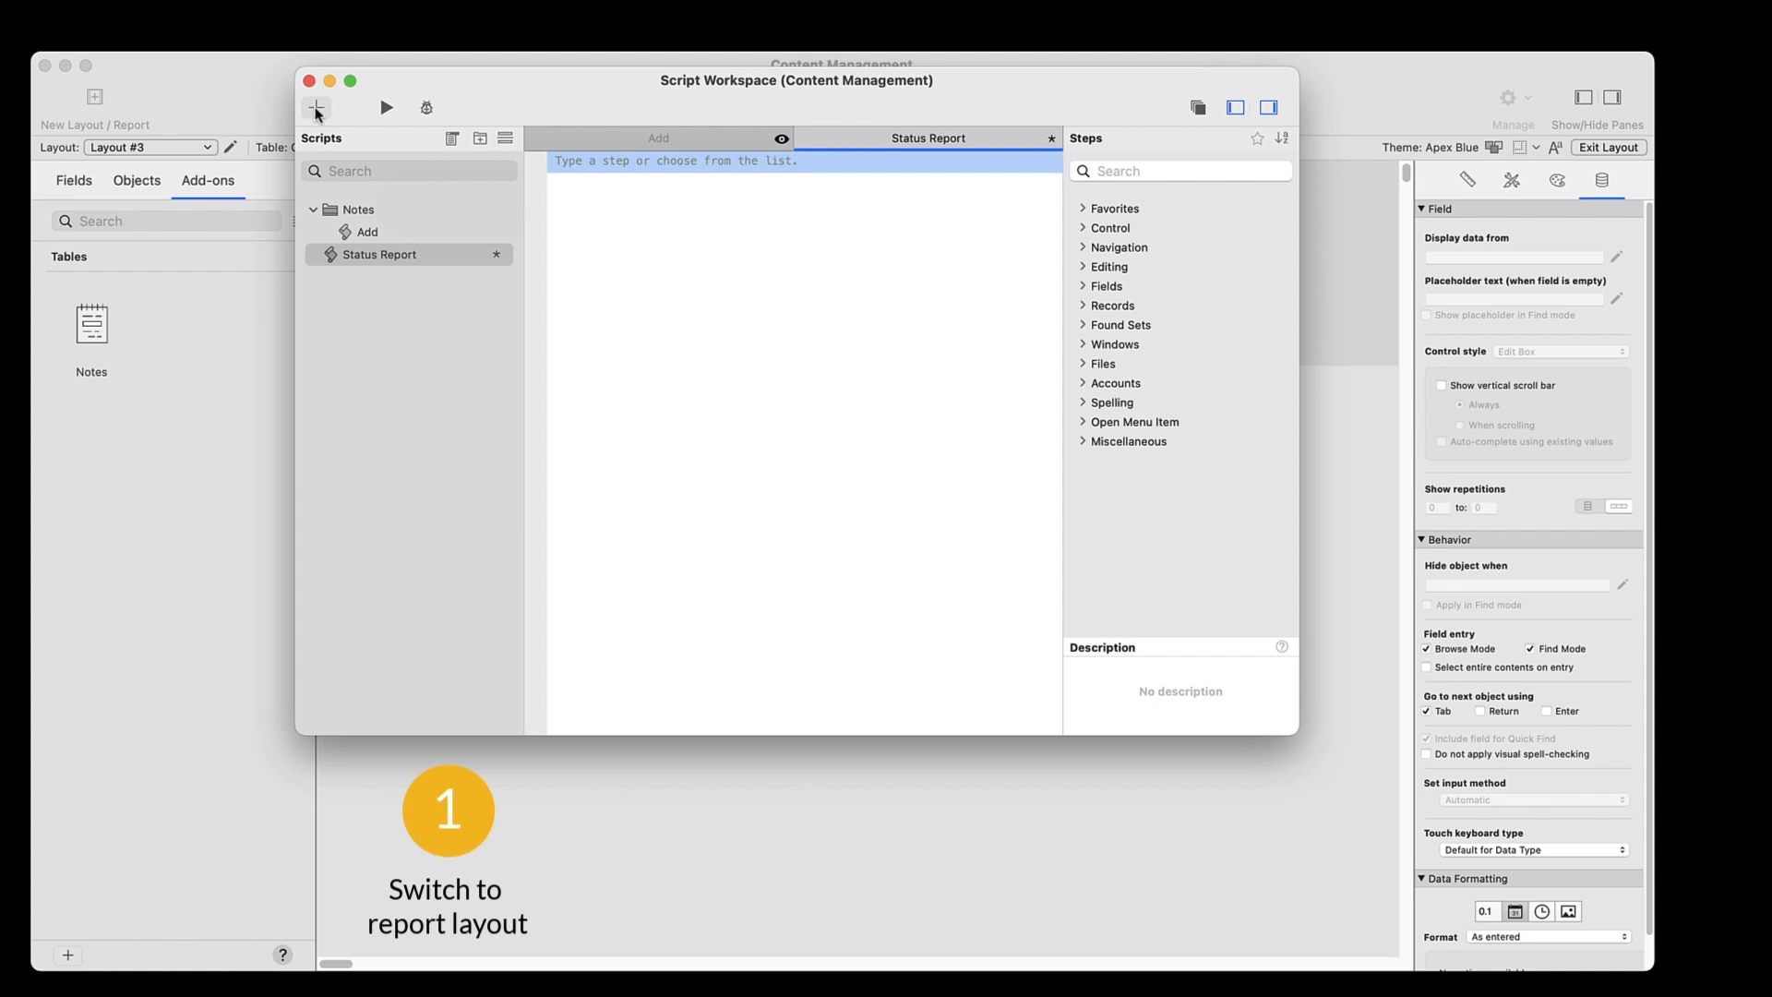
Add a Go to Layout step to the Status Report script and point it to Layout #3
{"action": "left_click", "coordinate": [1084, 248]}
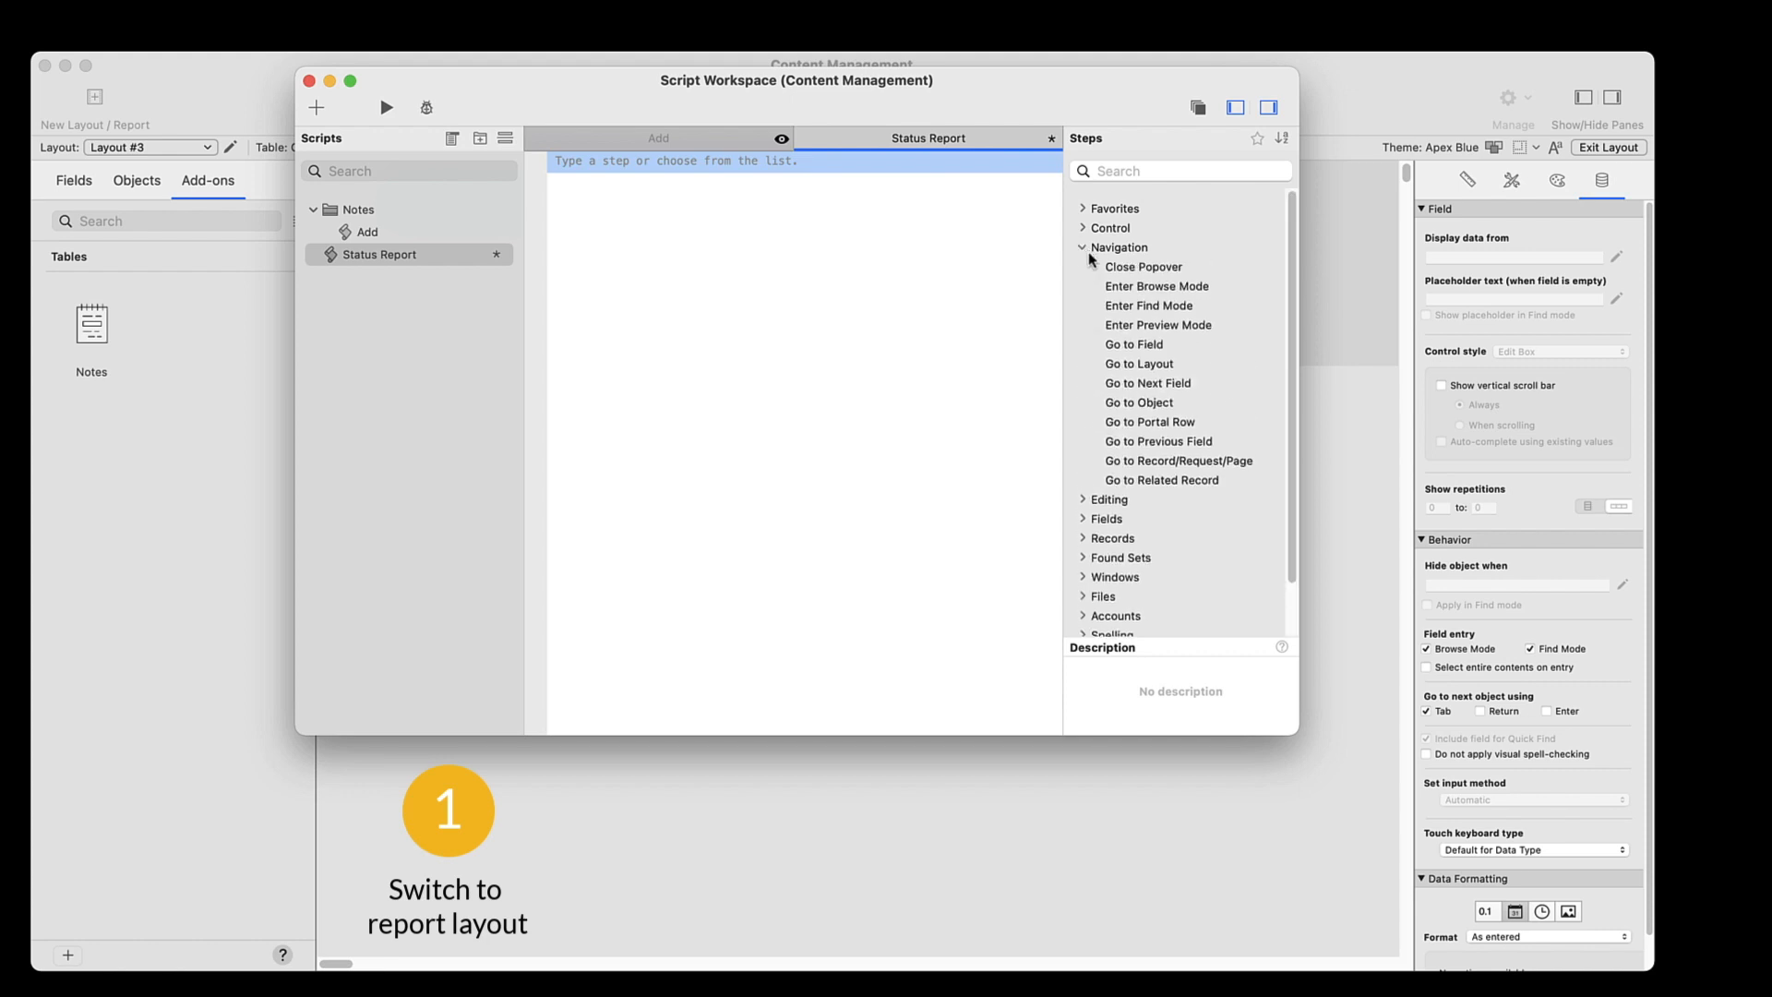
{"action": "left_click", "coordinate": [1128, 365]}
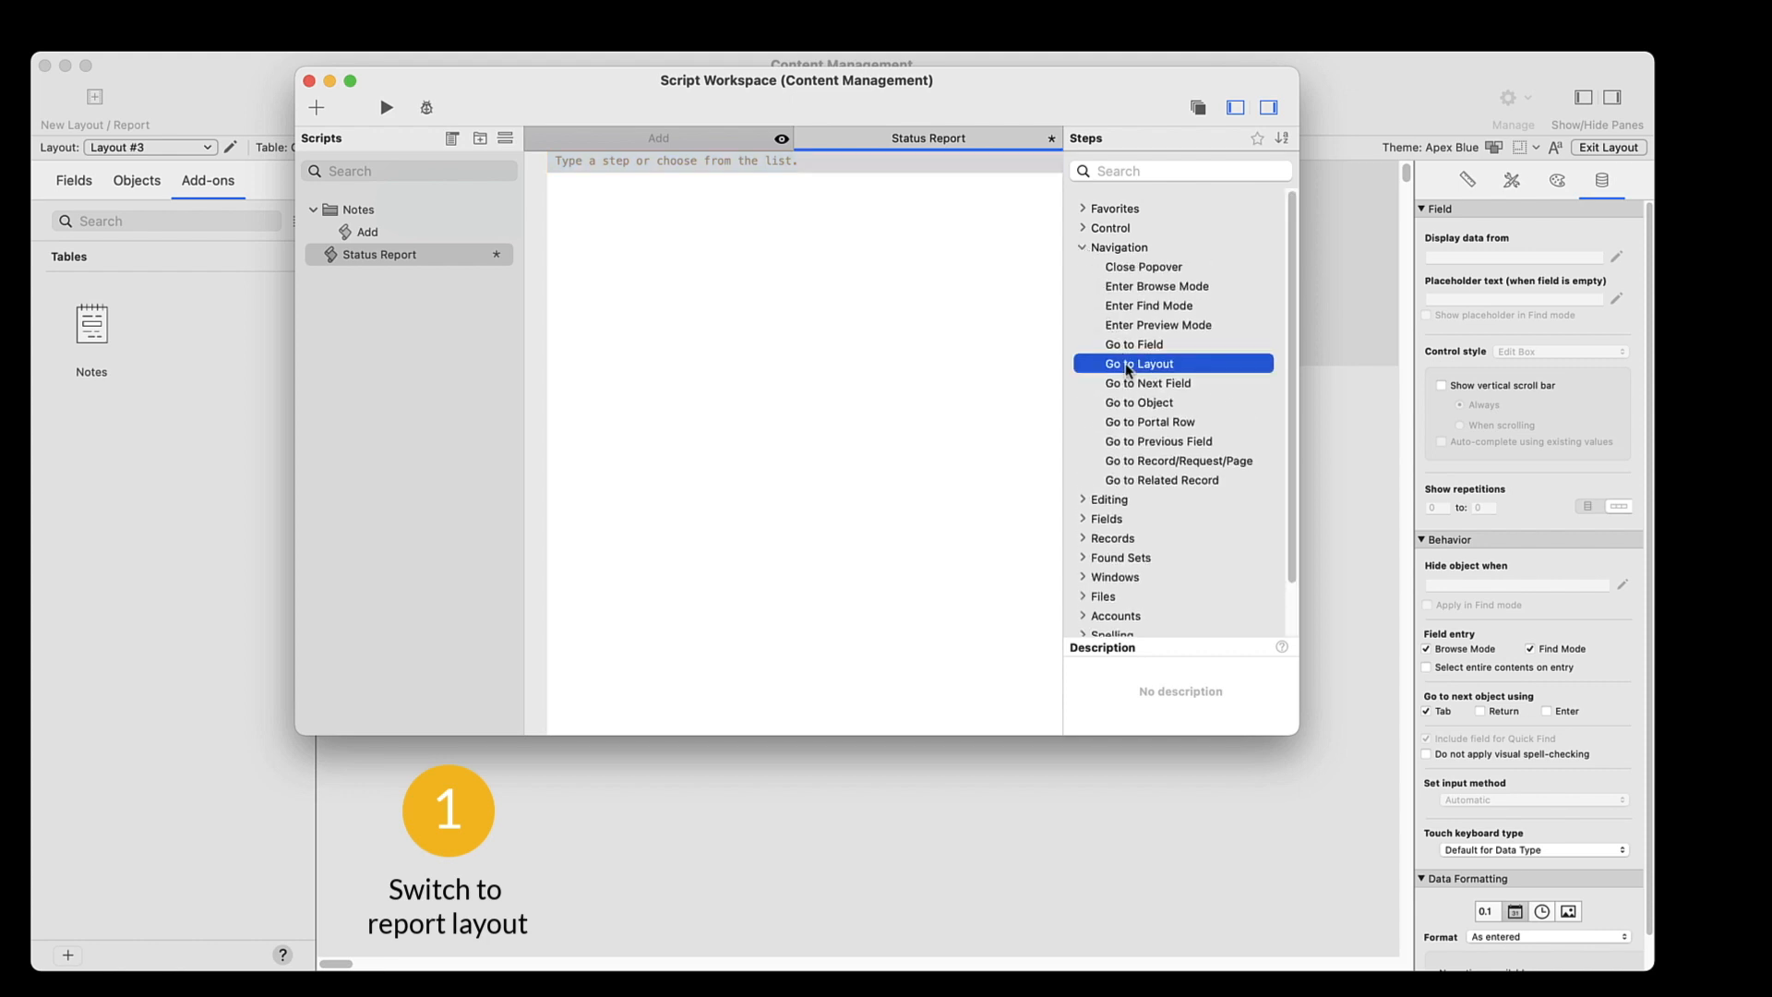
{"action": "double_click", "coordinate": [1128, 366]}
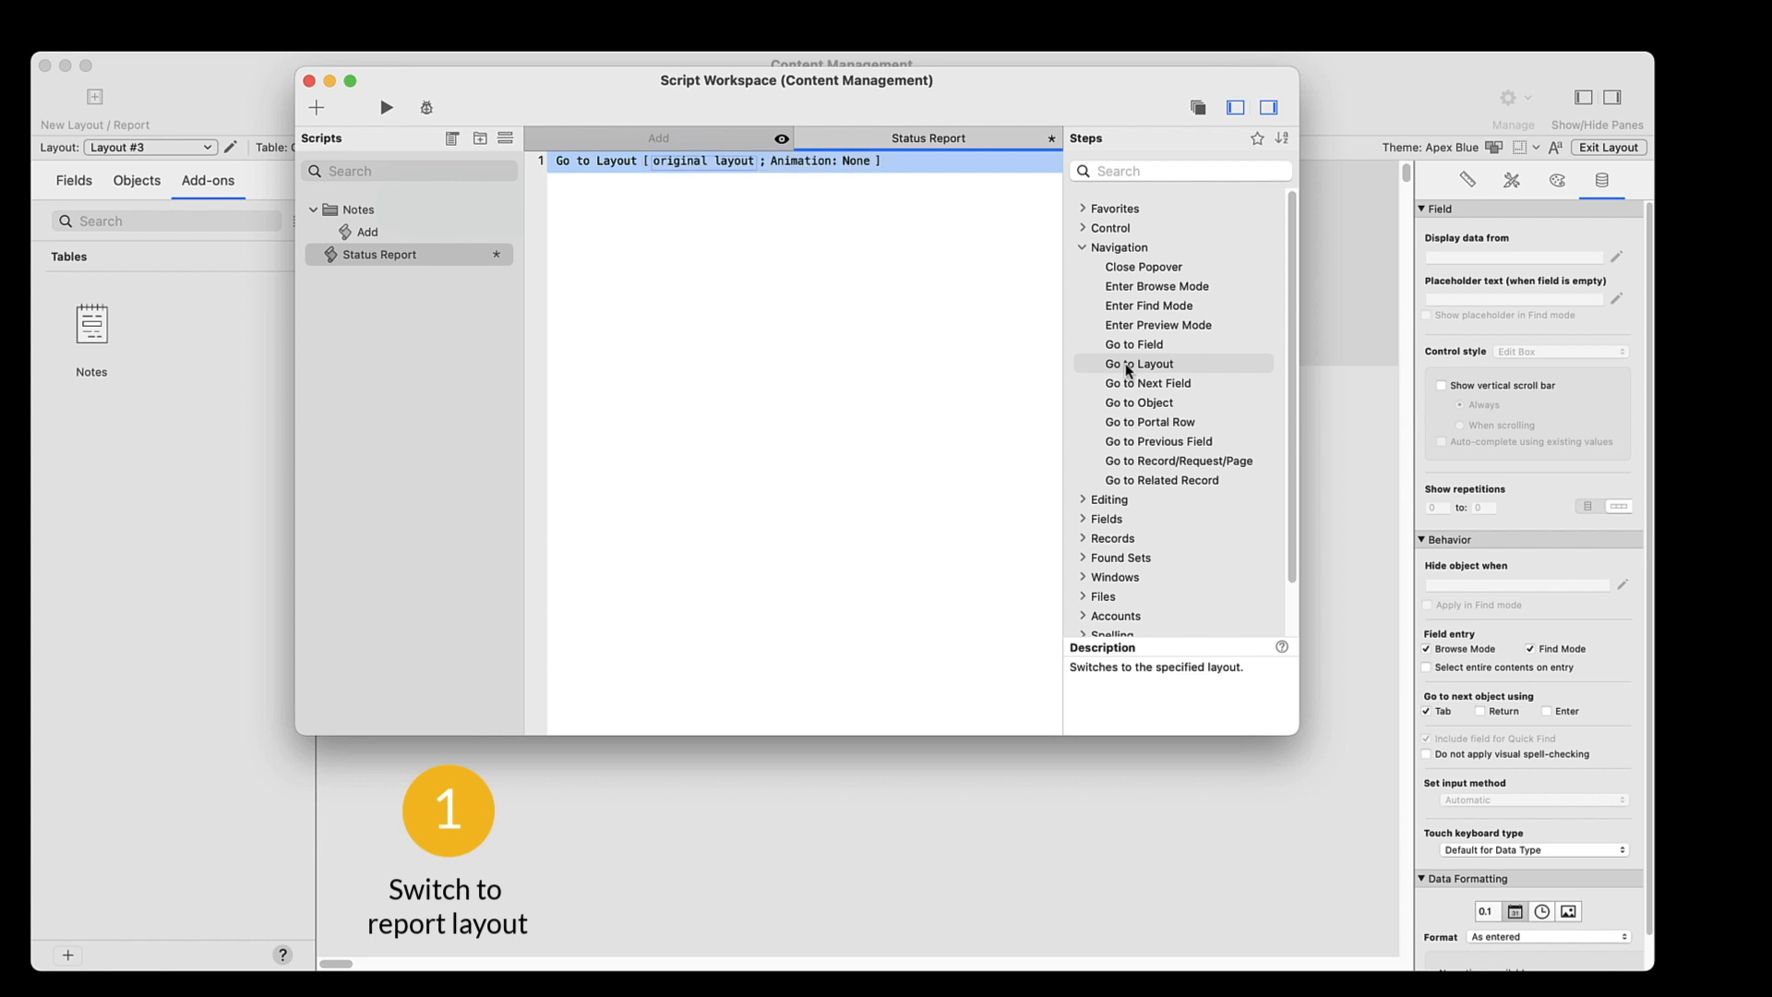
{"action": "left_click", "coordinate": [729, 162]}
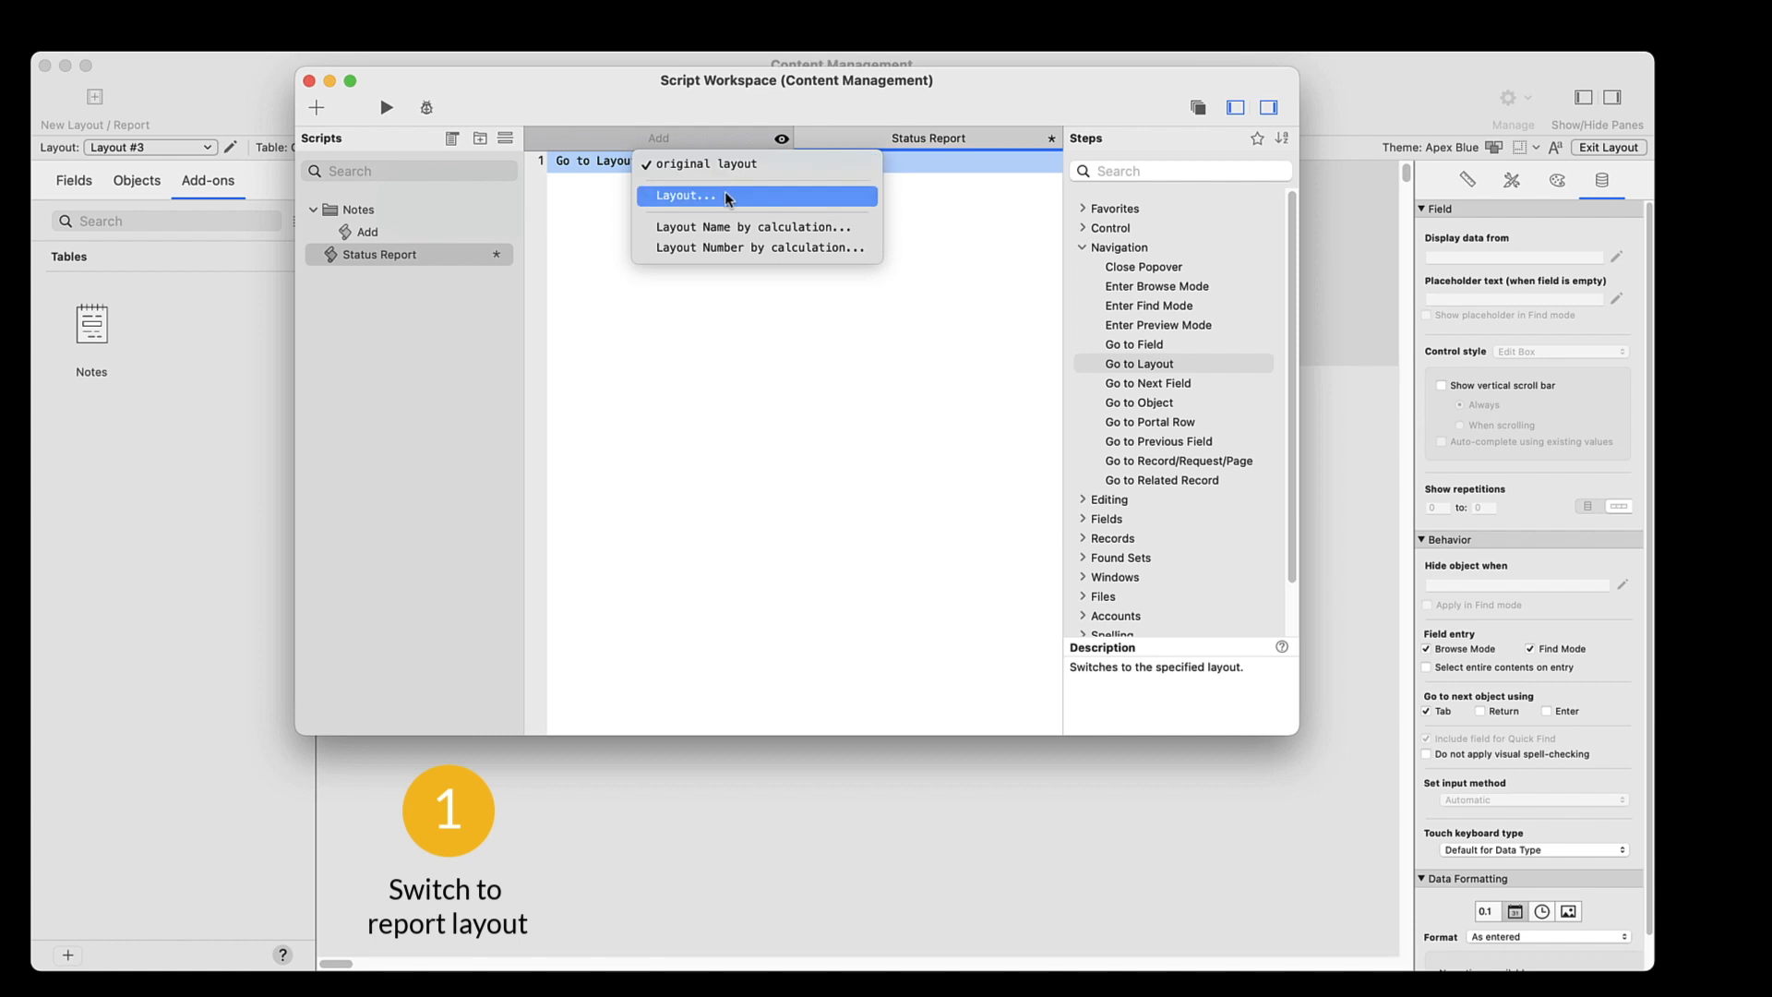
{"action": "left_click", "coordinate": [723, 192]}
{"action": "left_click", "coordinate": [728, 205]}
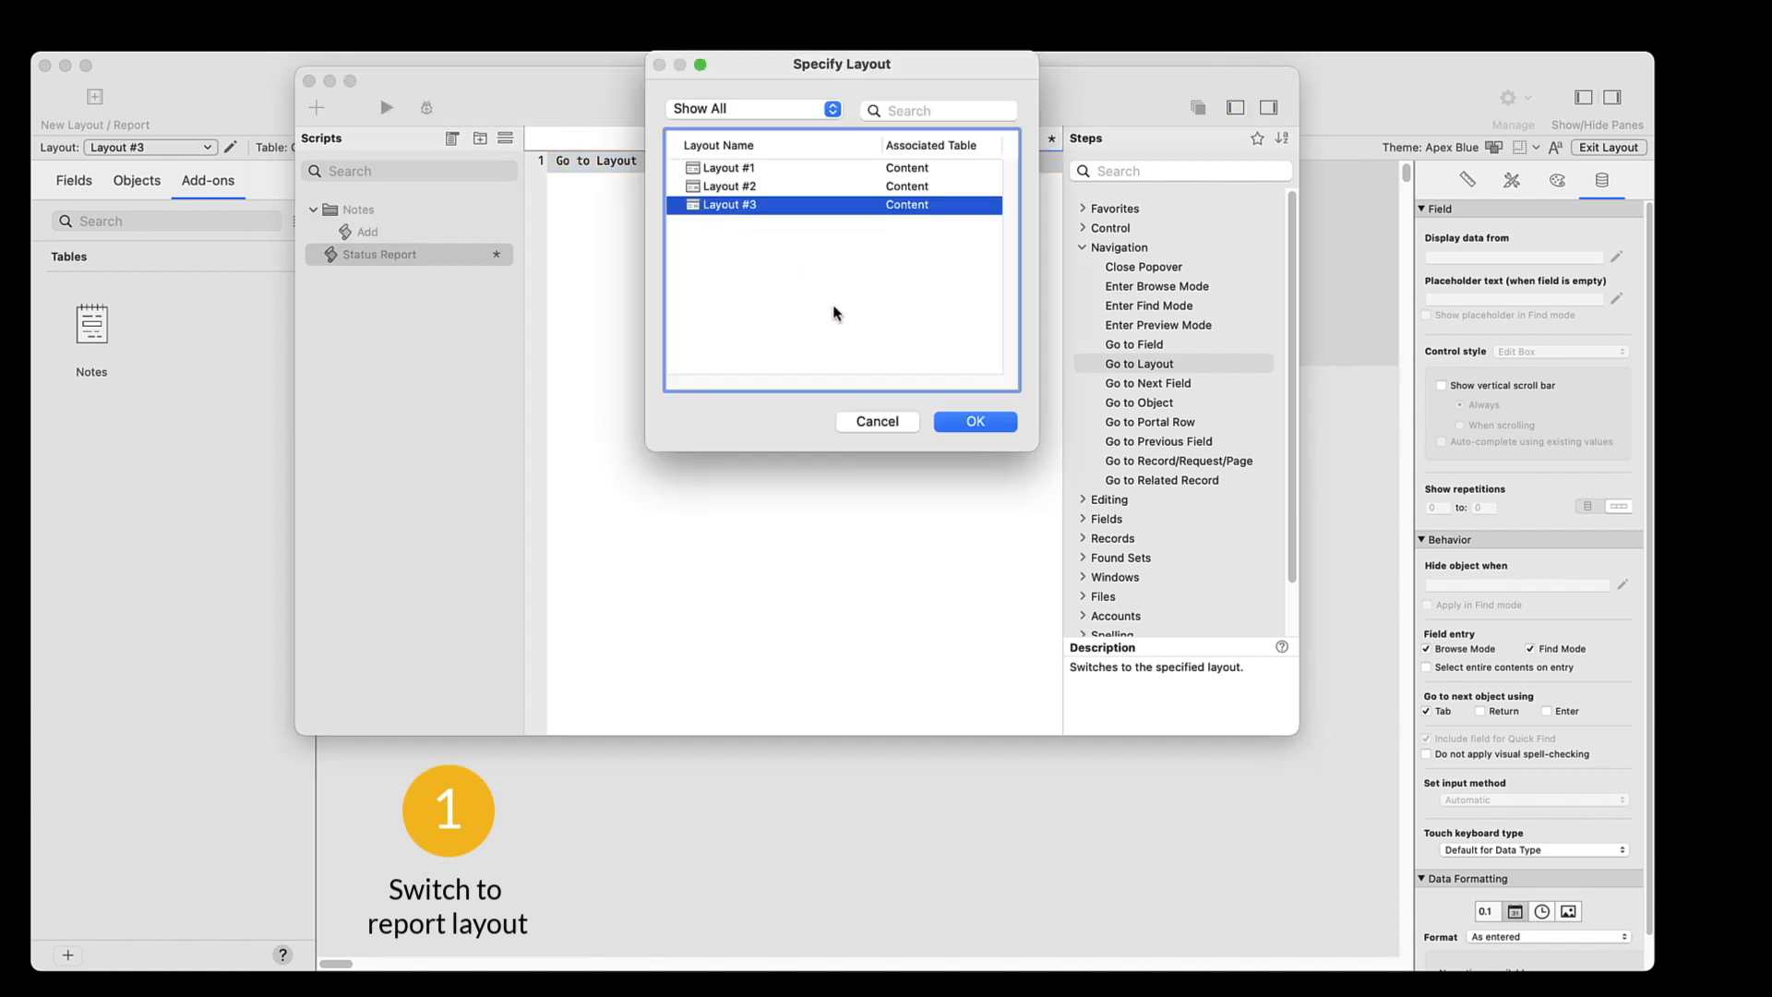
{"action": "left_click", "coordinate": [977, 421]}
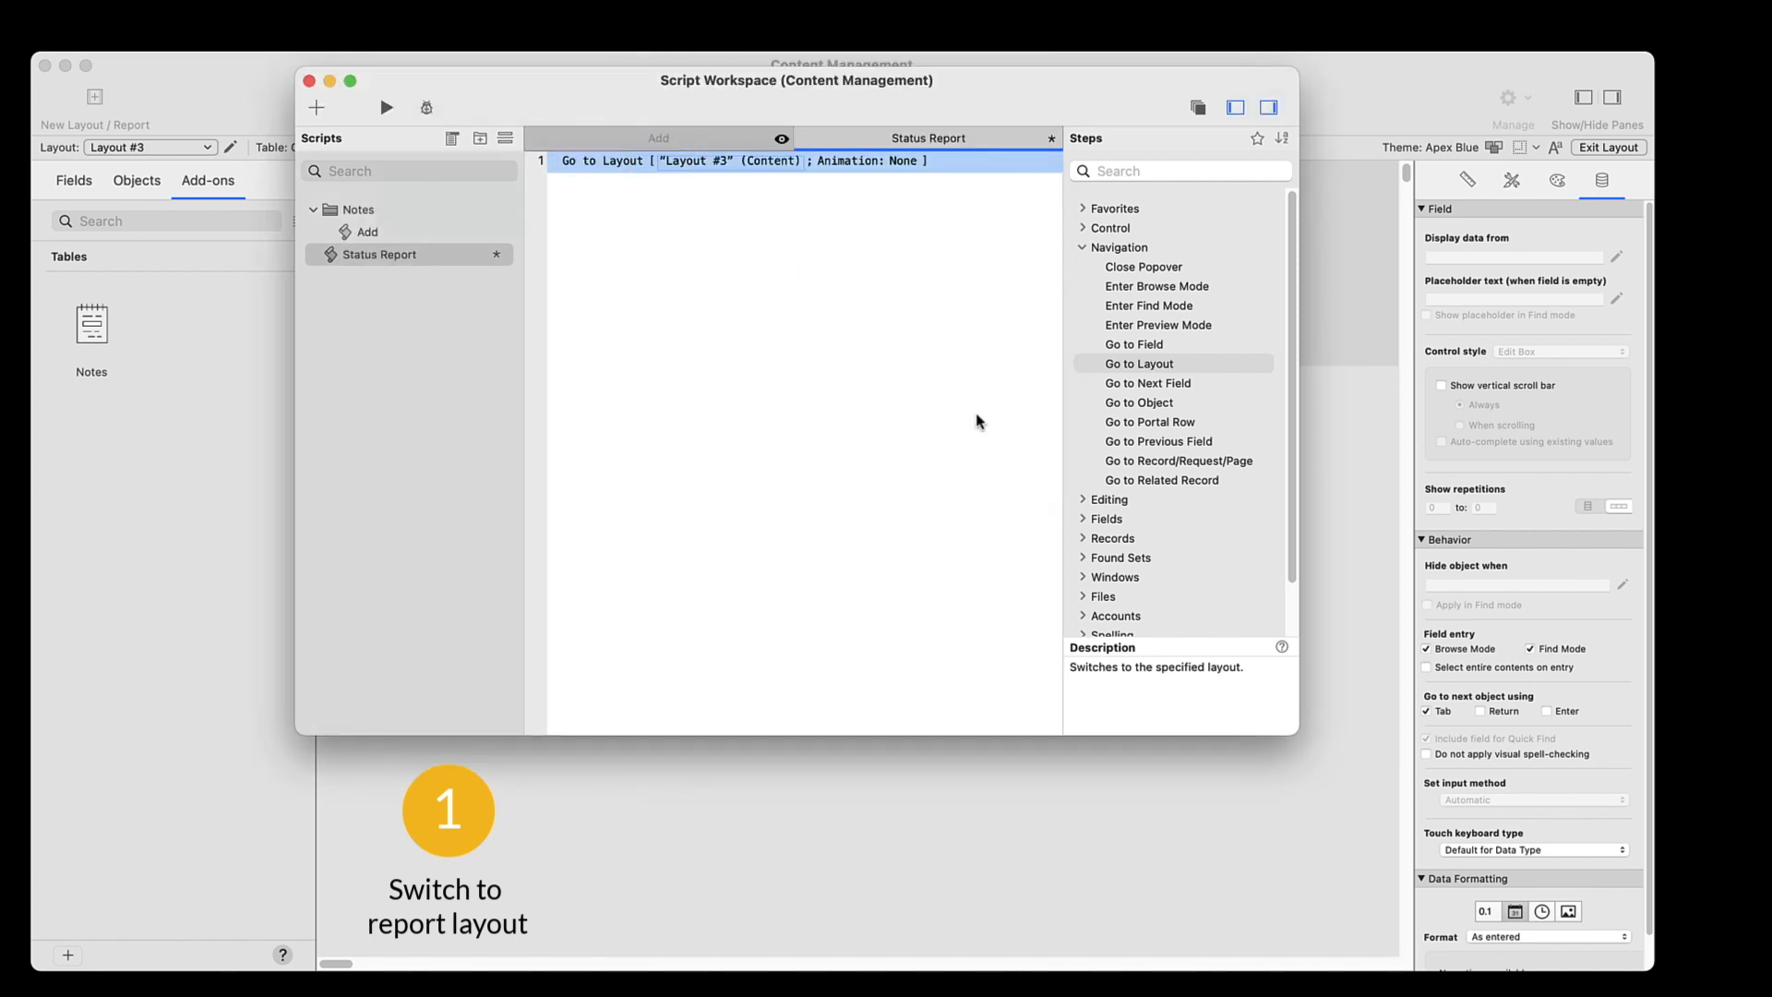
Add a Sort Records step that sorts by Status, with its dialog turned off
{"action": "key", "text": "Return"}
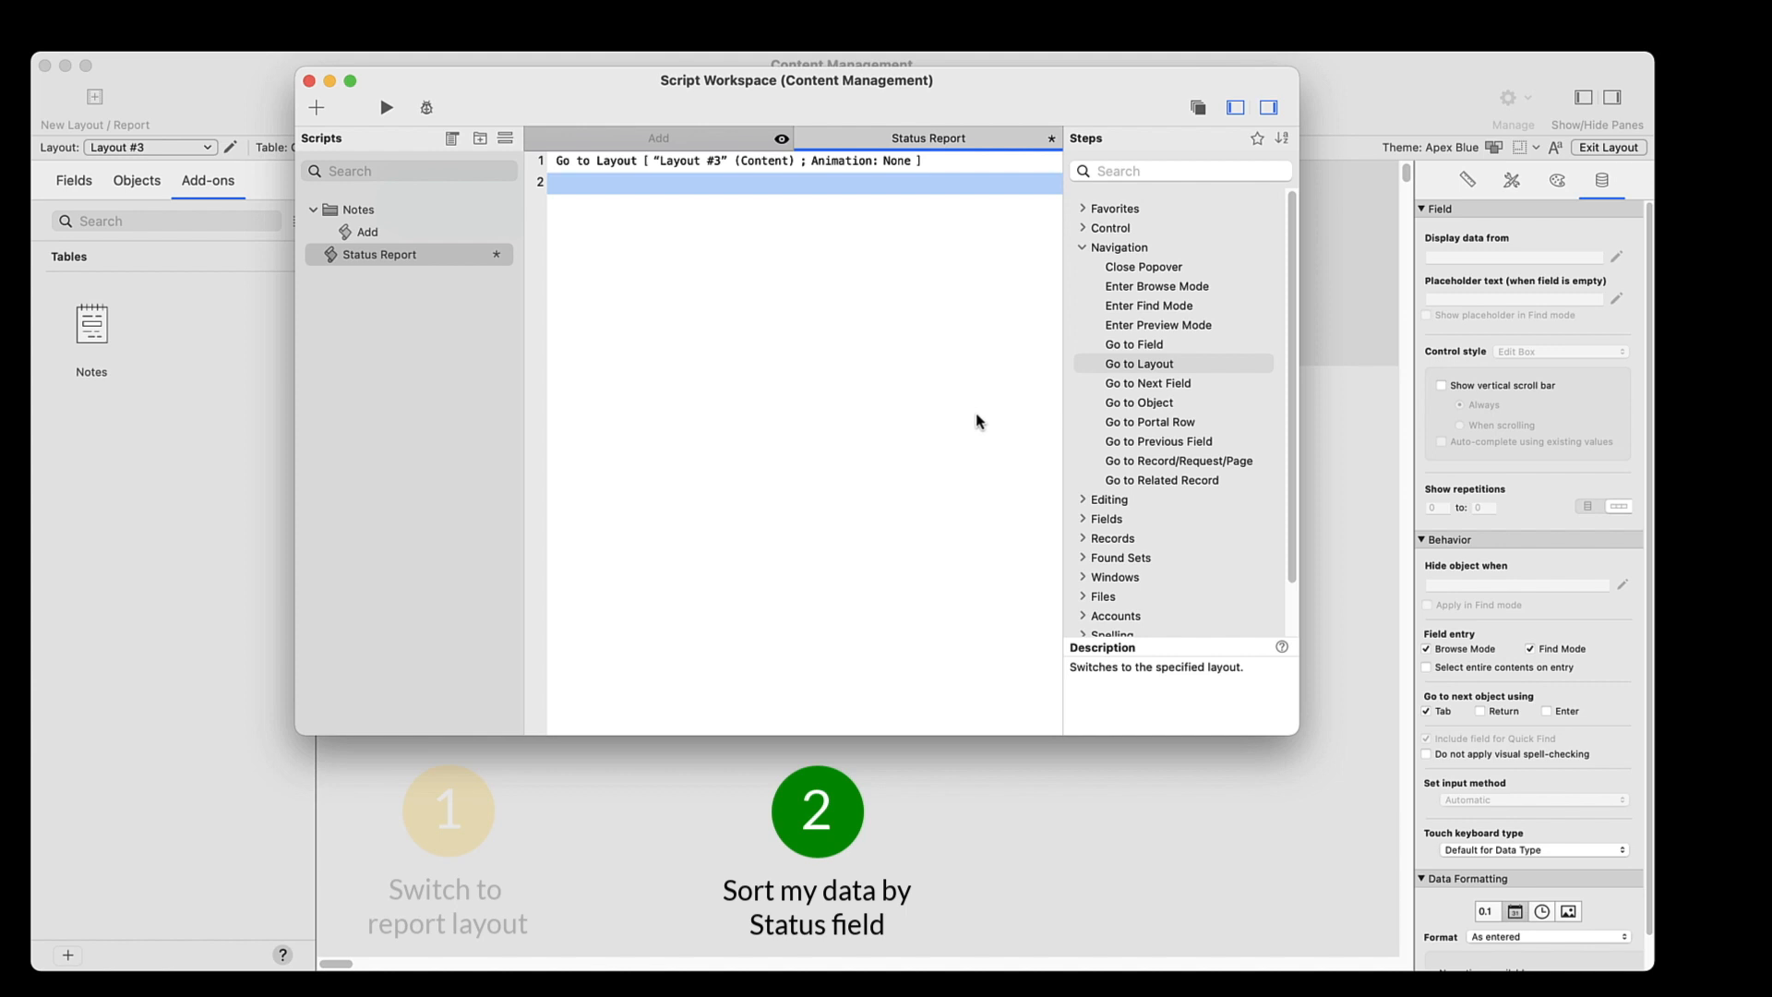
{"action": "type", "text": "Sort"}
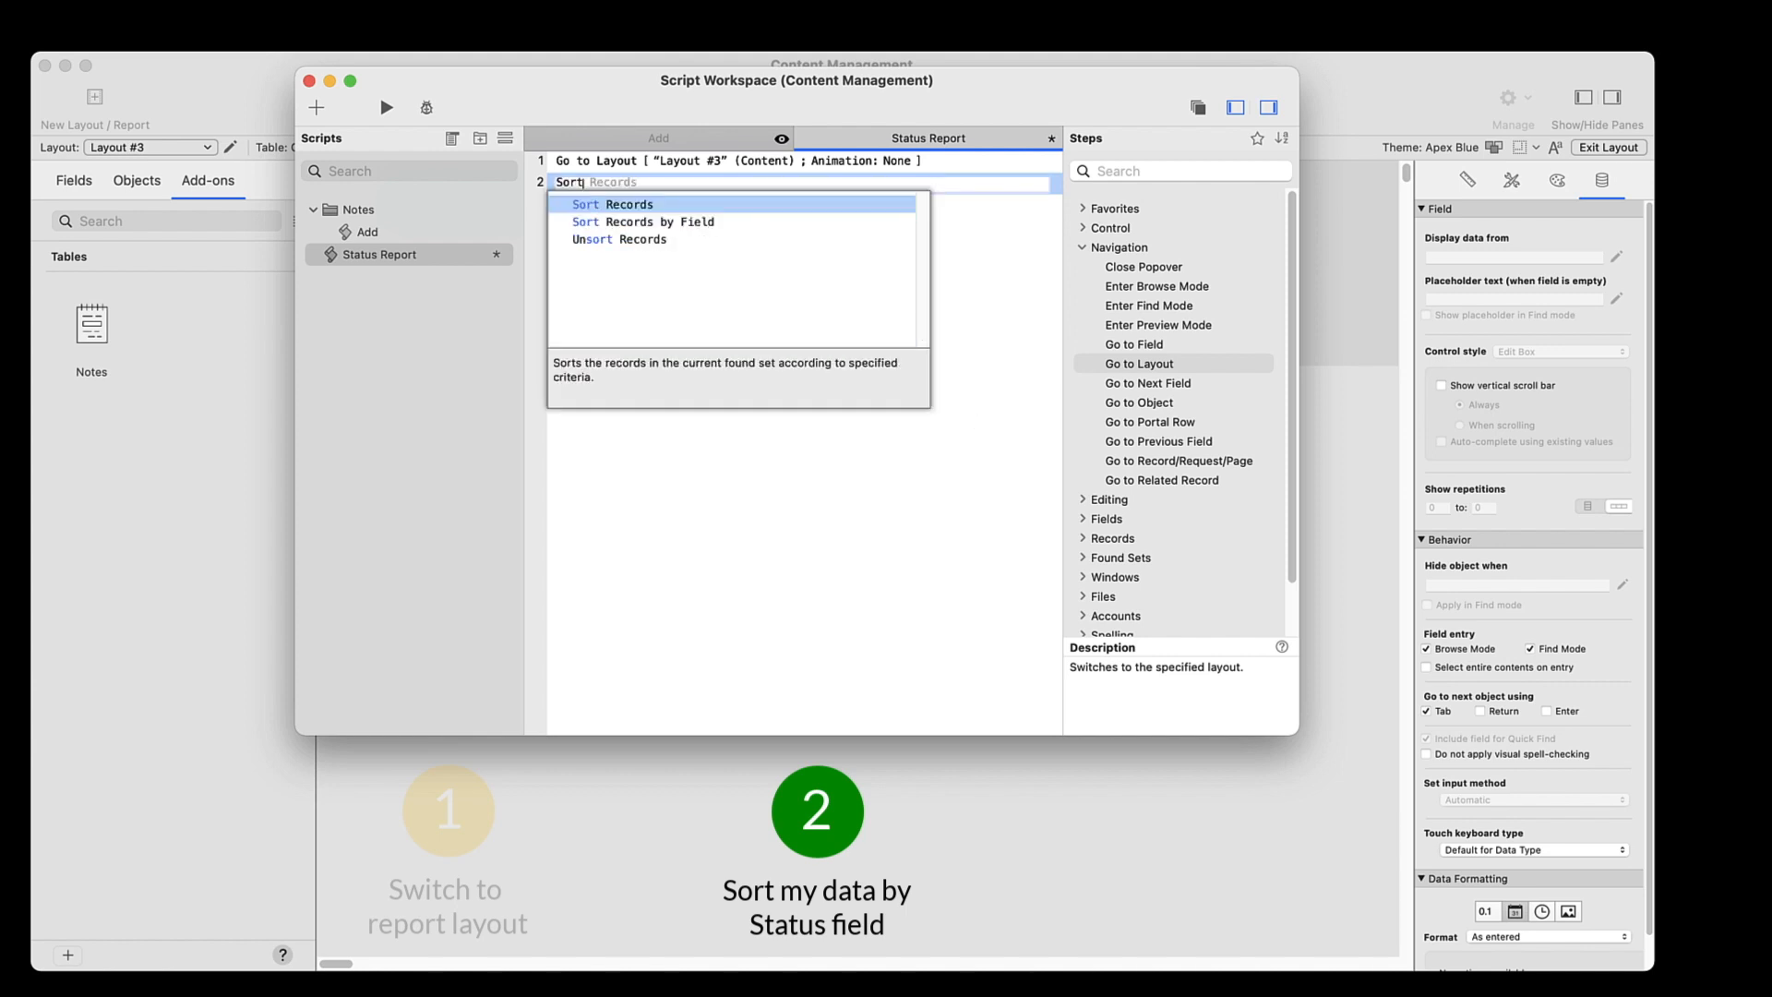
{"action": "left_click", "coordinate": [659, 205]}
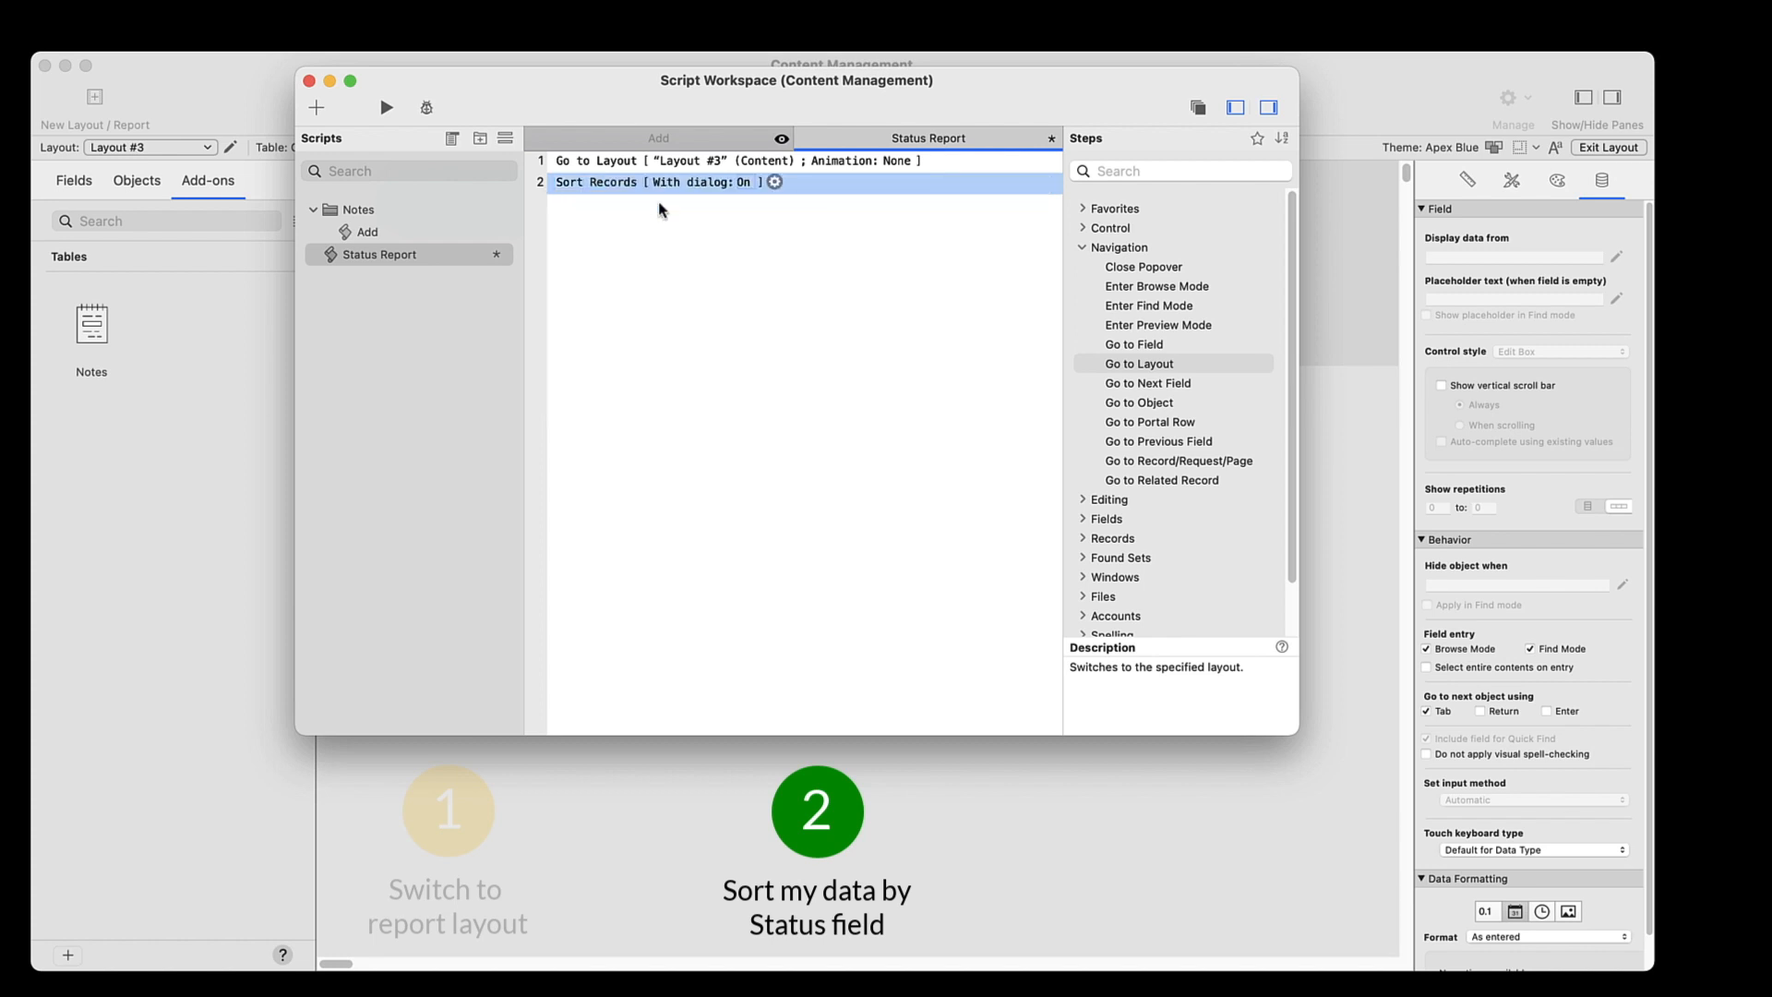
{"action": "left_click", "coordinate": [774, 184]}
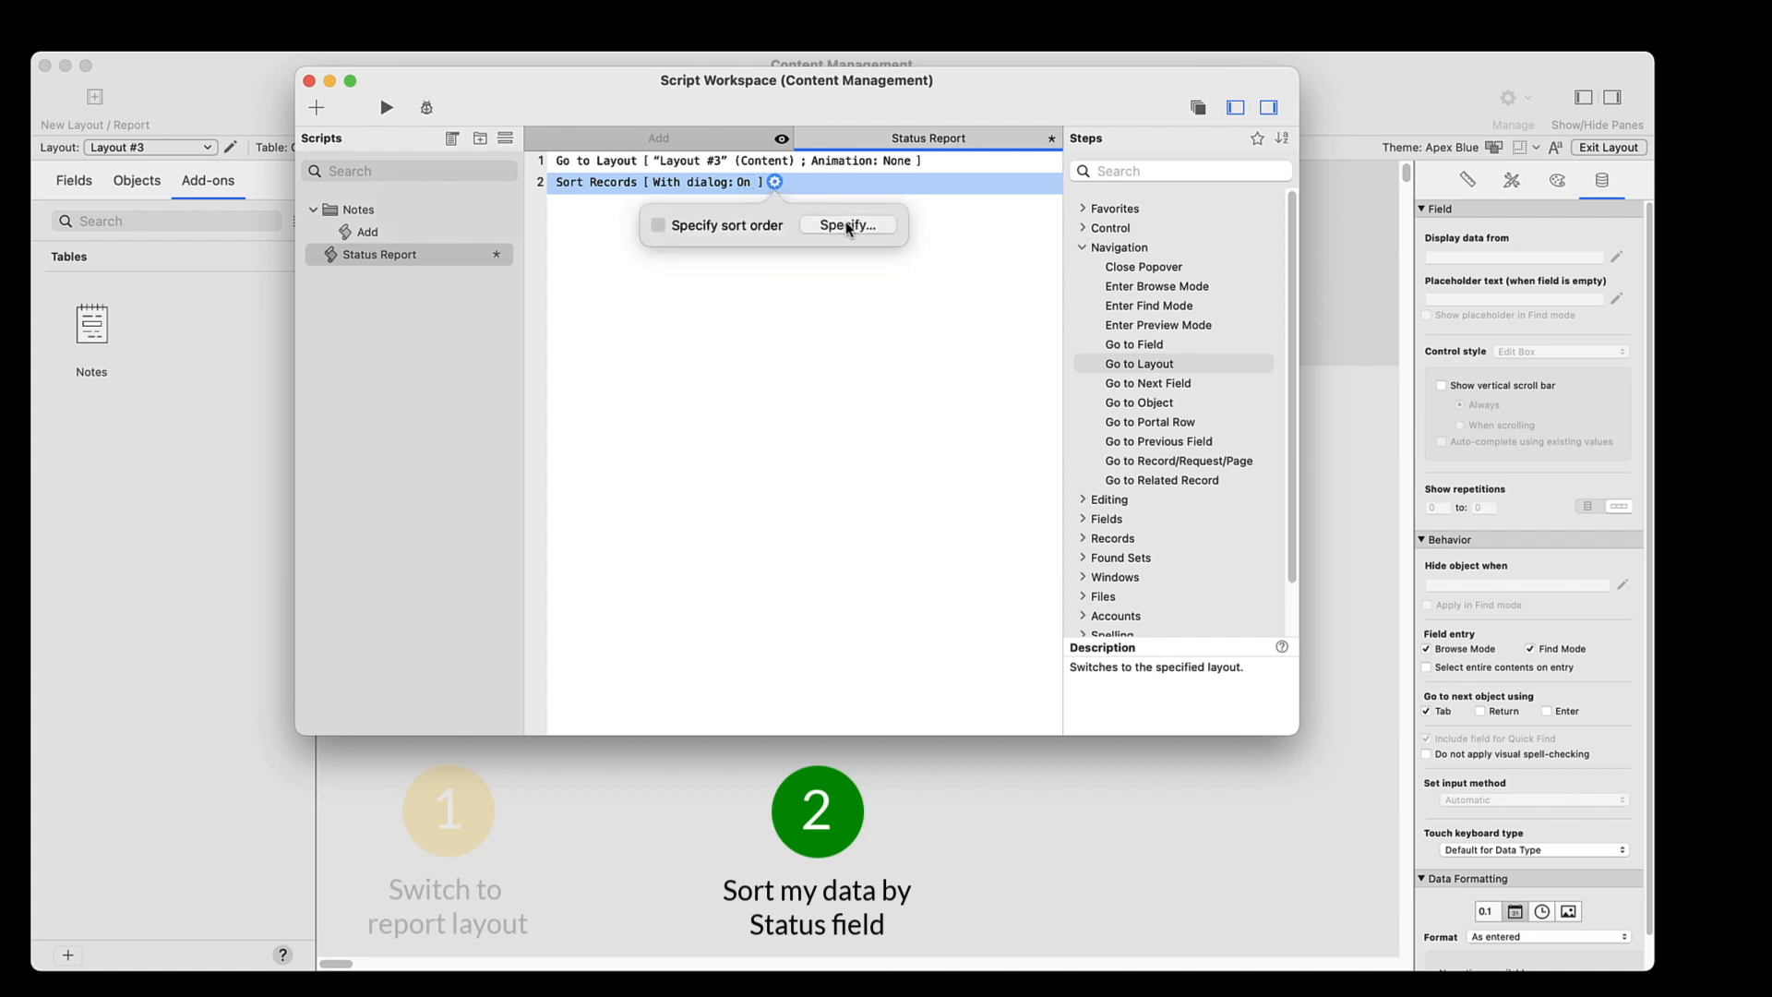
{"action": "left_click", "coordinate": [846, 227]}
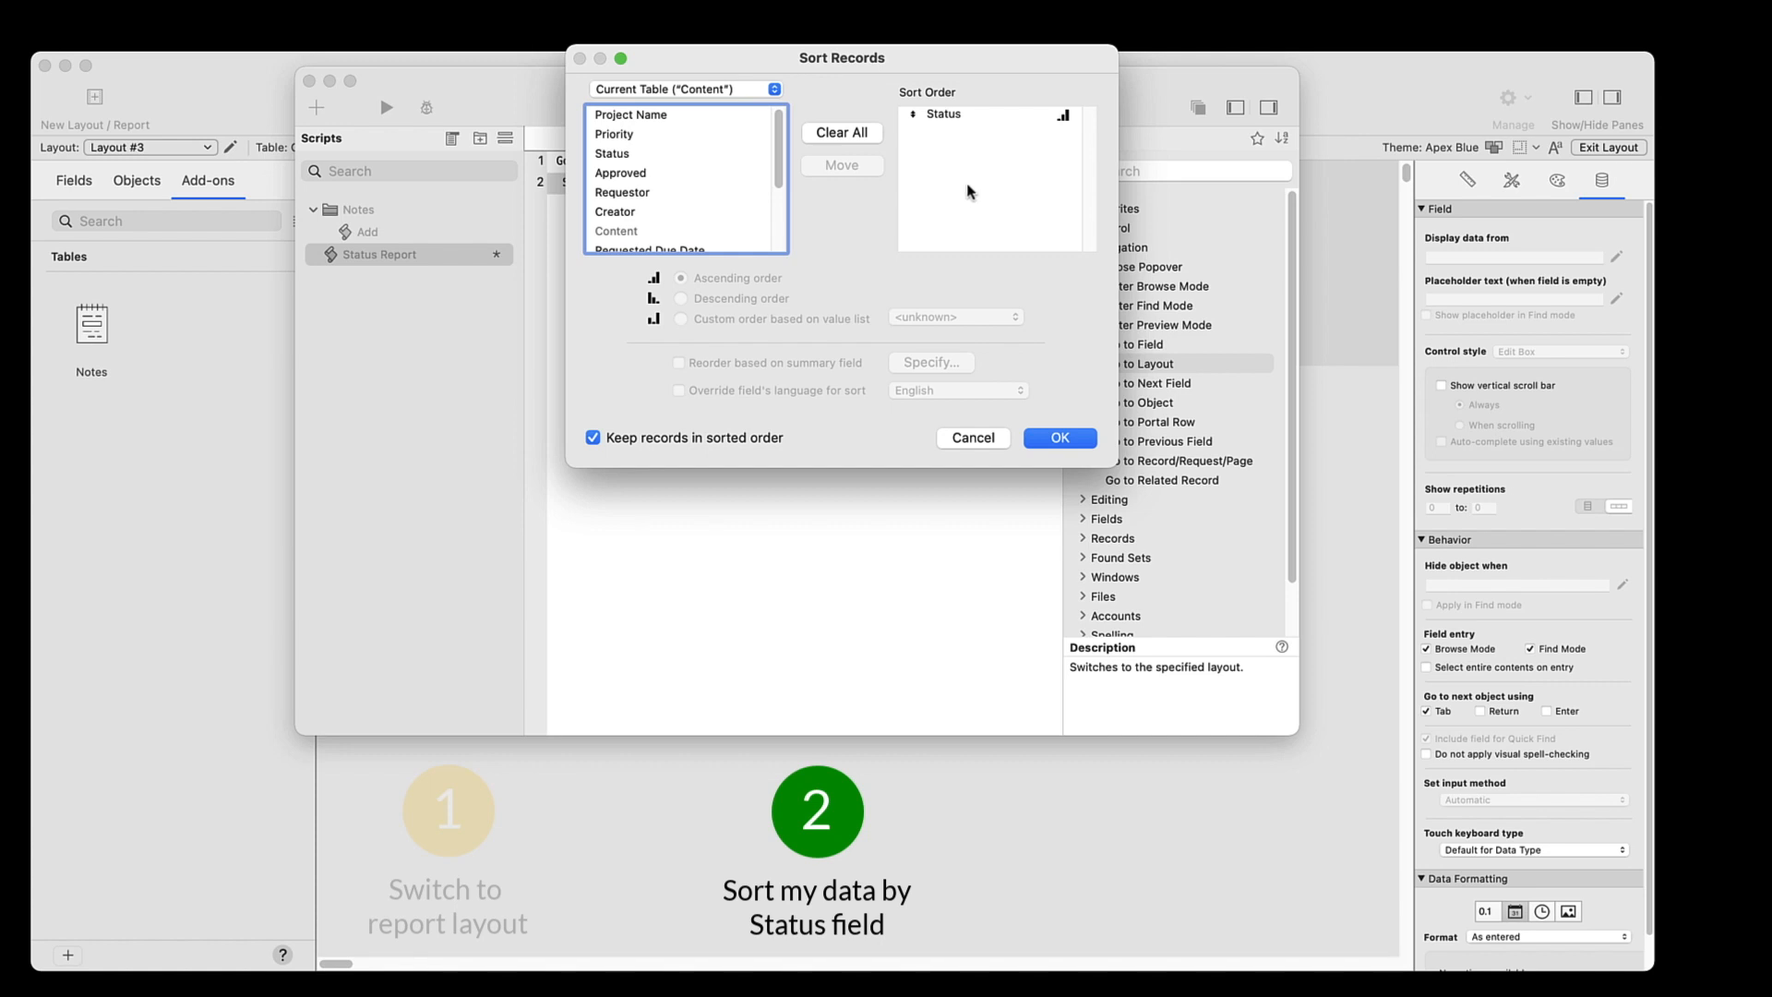
{"action": "left_click", "coordinate": [1058, 440]}
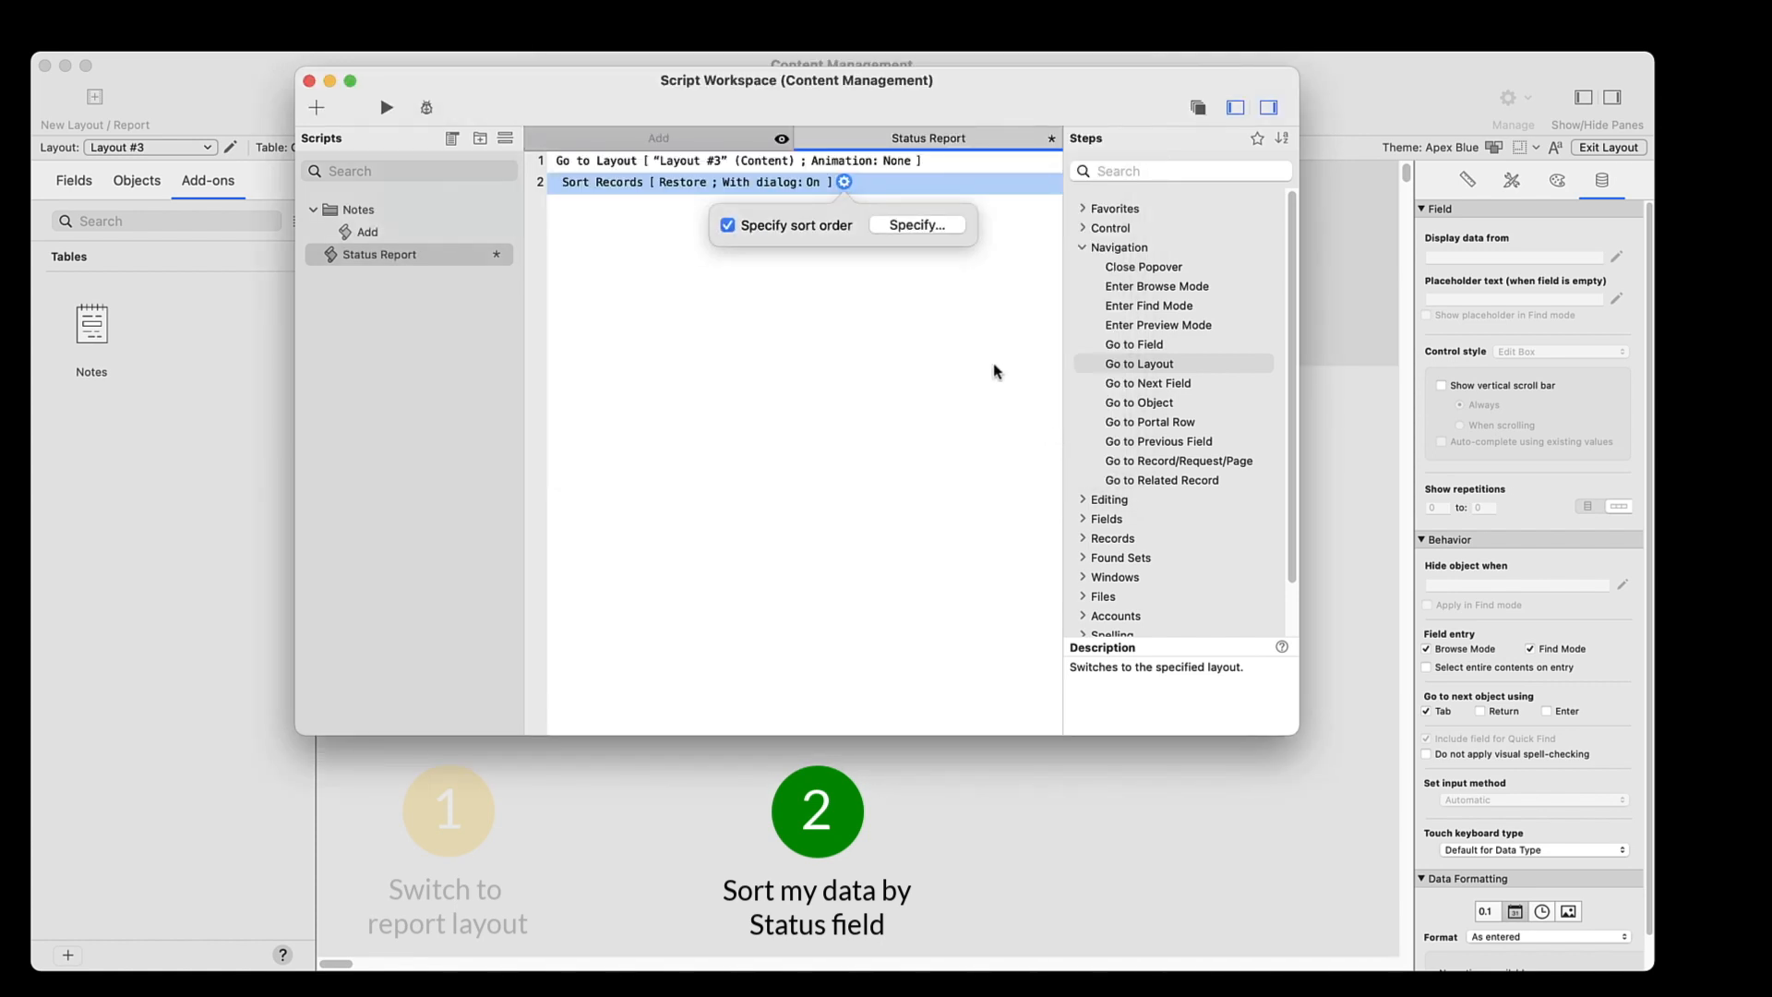
{"action": "left_click", "coordinate": [814, 184]}
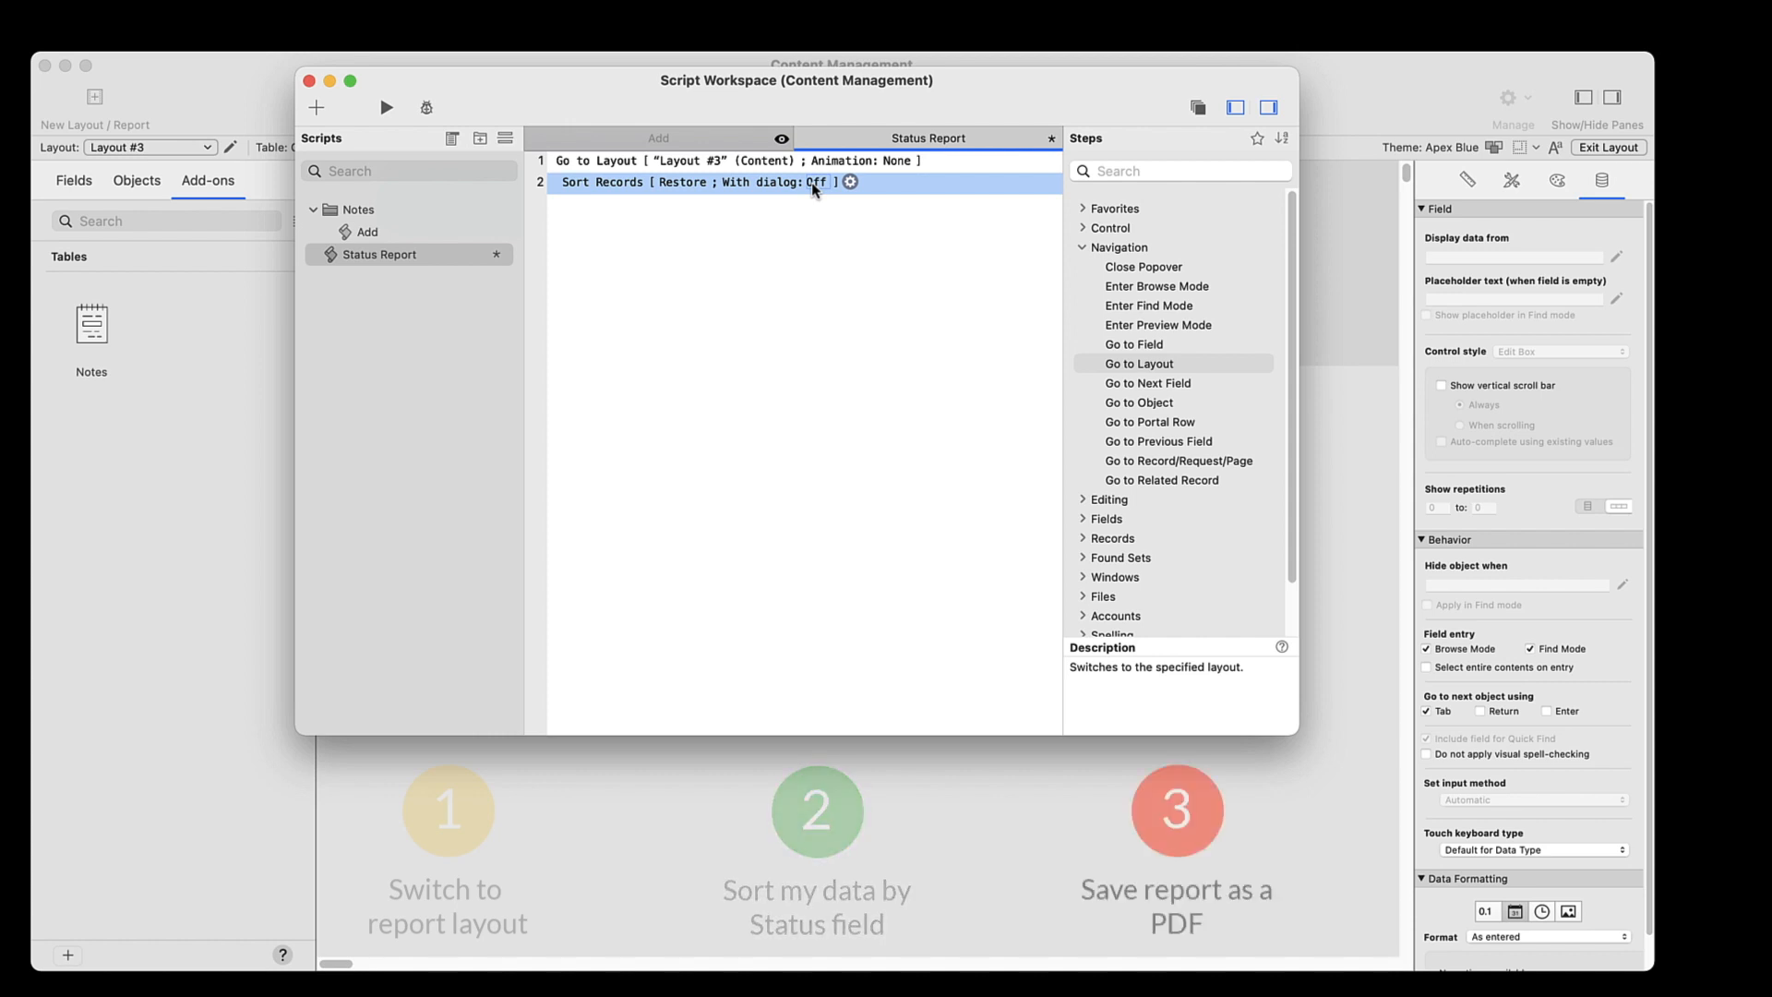
Add a Save Records as PDF step with Status Report.pdf as the output file
{"action": "key", "text": "Return"}
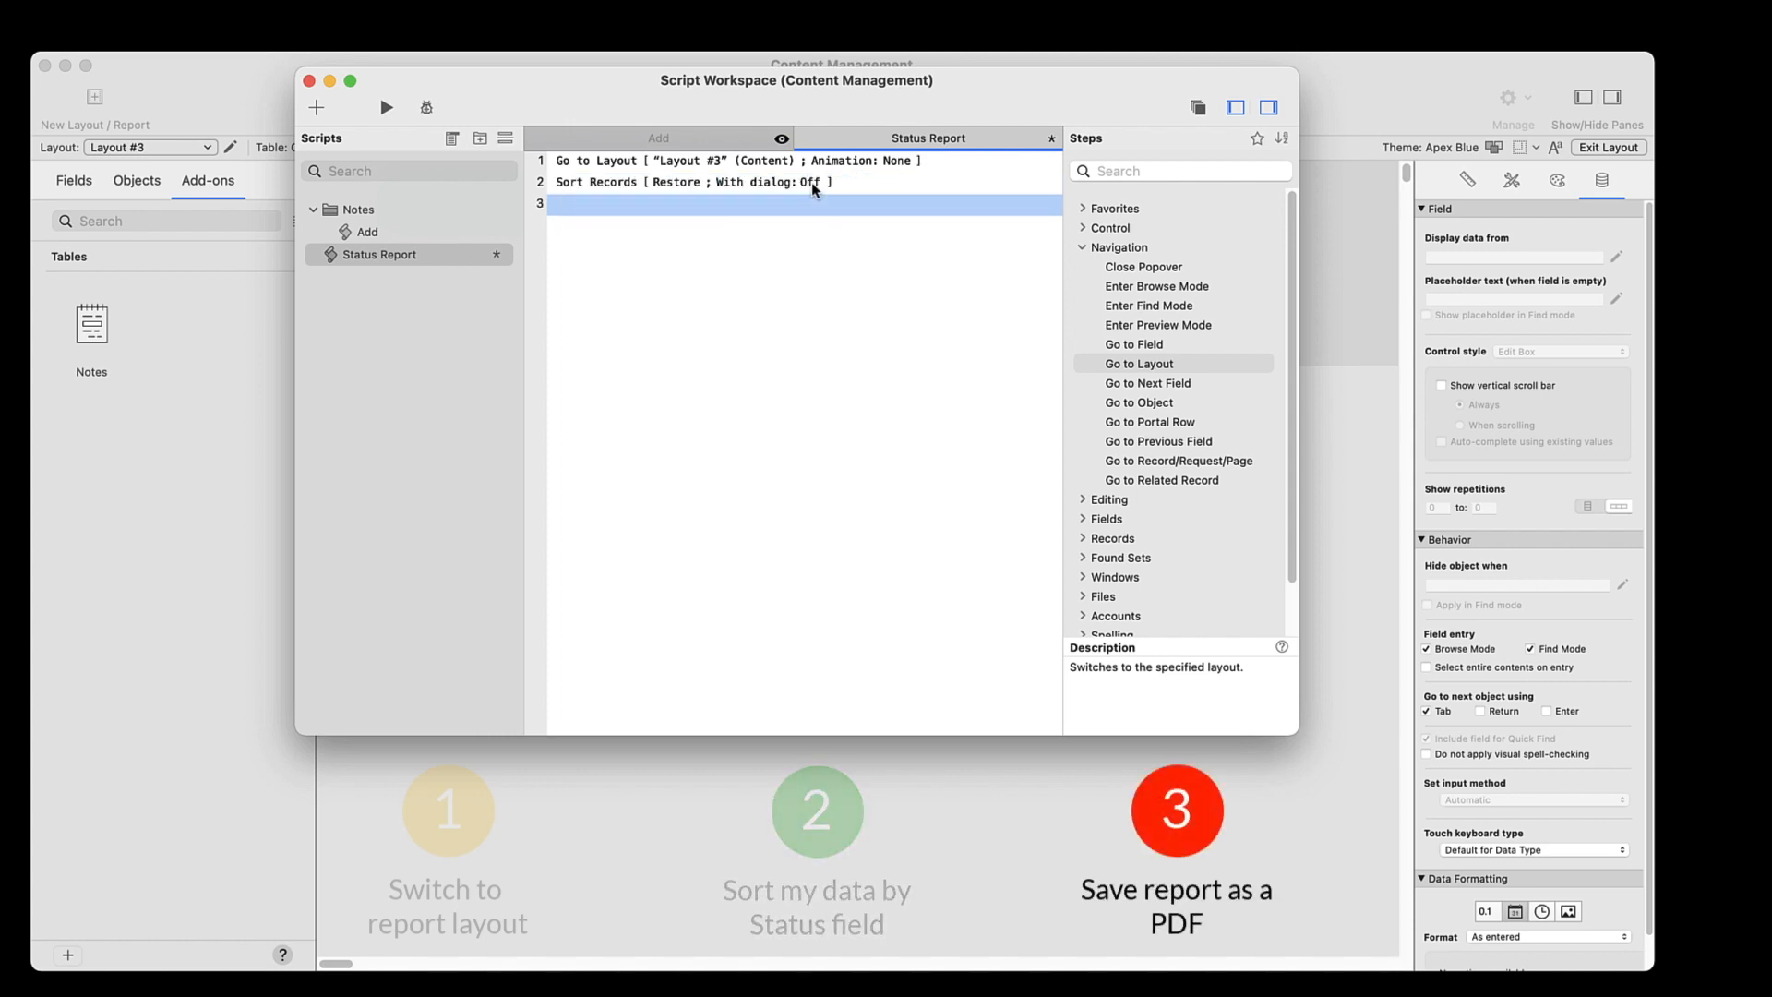
{"action": "type", "text": "Pd"}
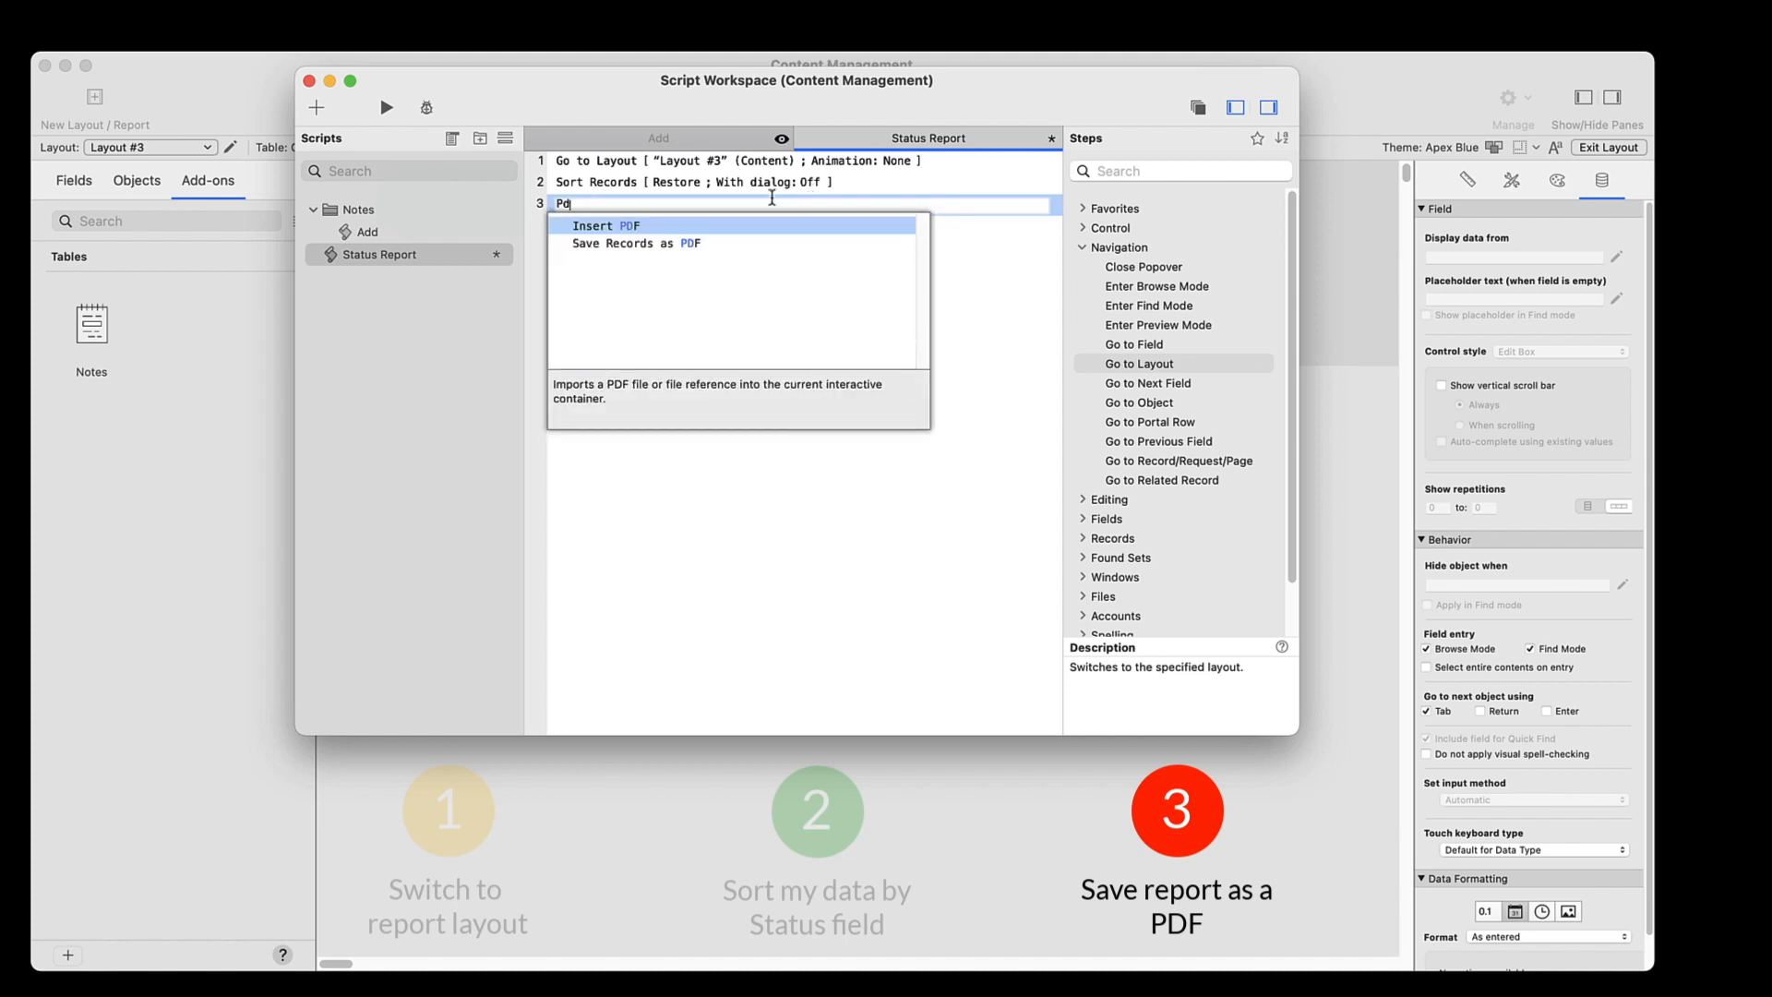
{"action": "left_click", "coordinate": [706, 241]}
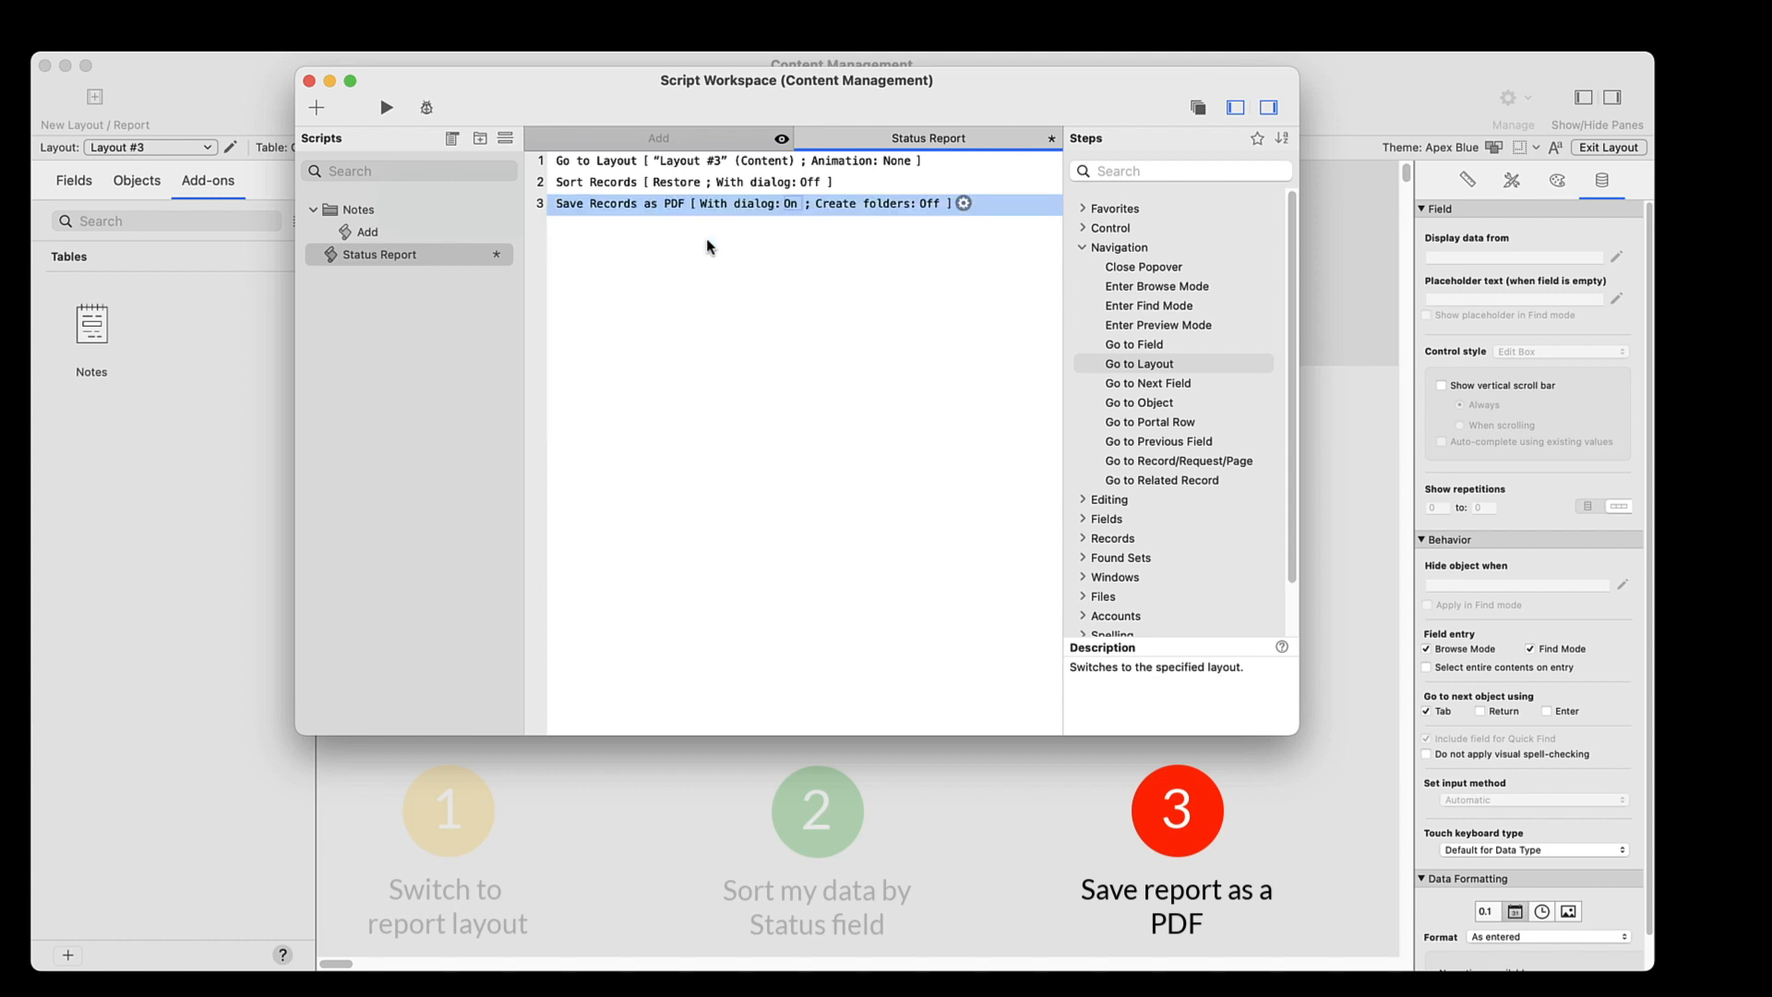
{"action": "left_click", "coordinate": [963, 204]}
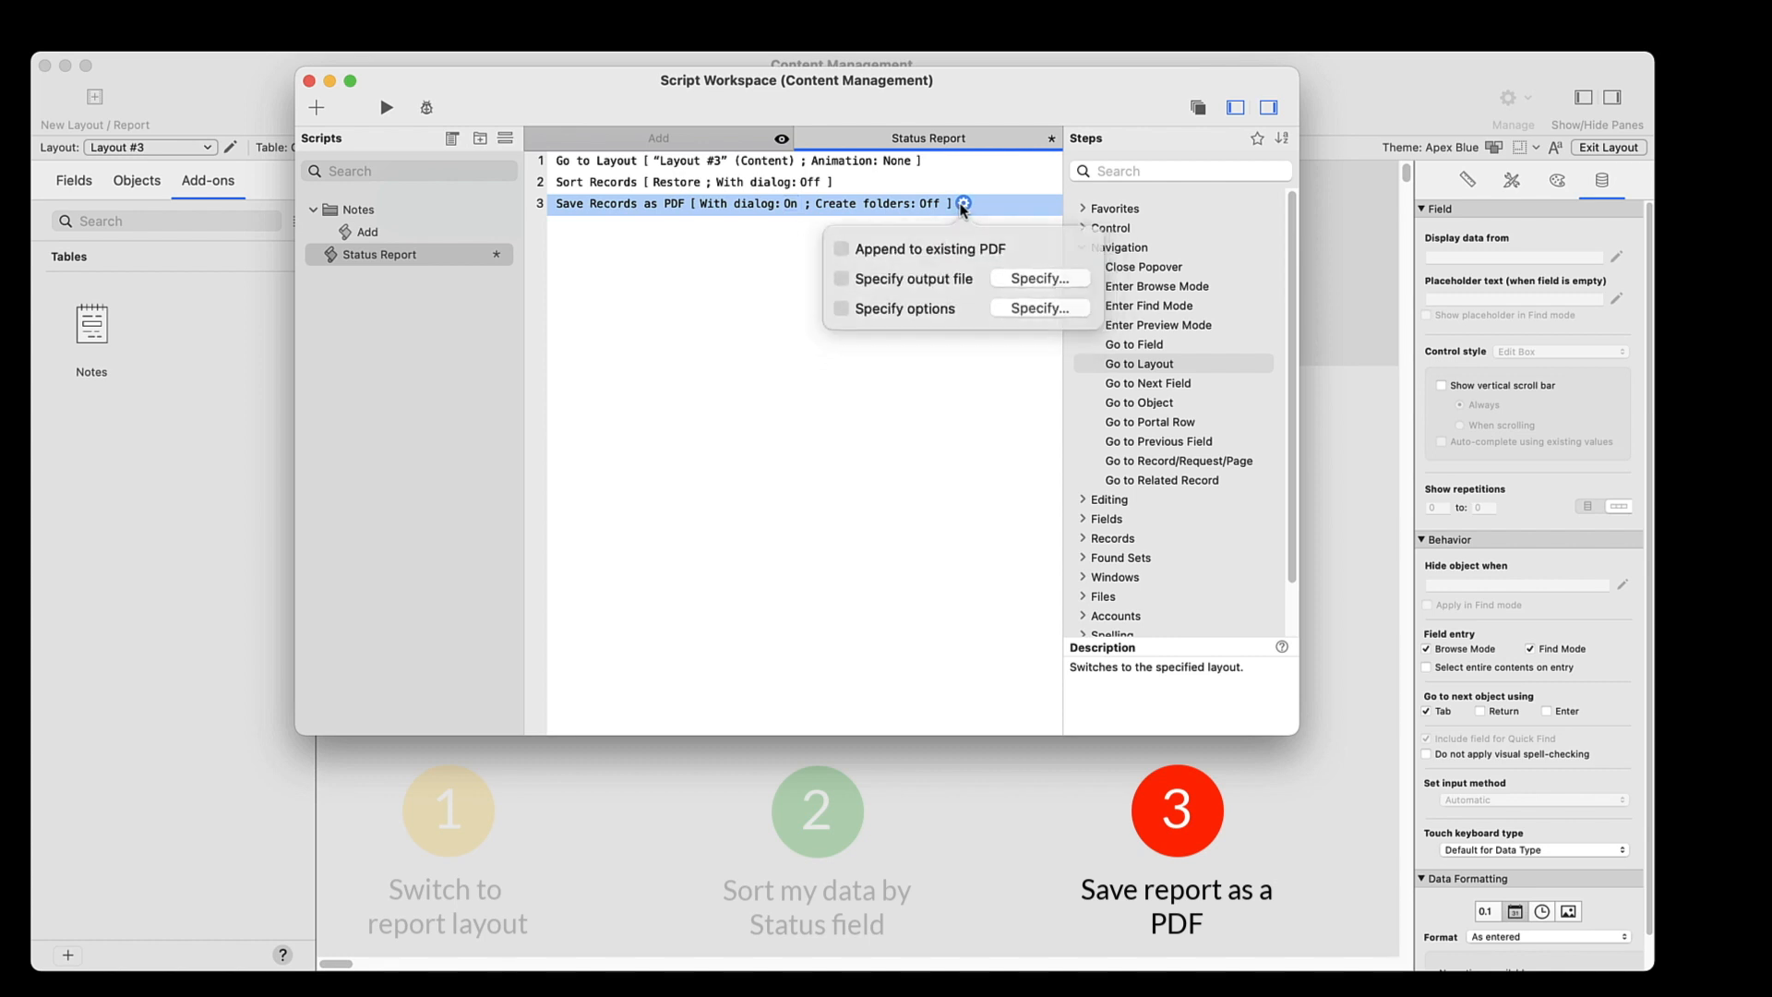
{"action": "left_click", "coordinate": [1019, 276]}
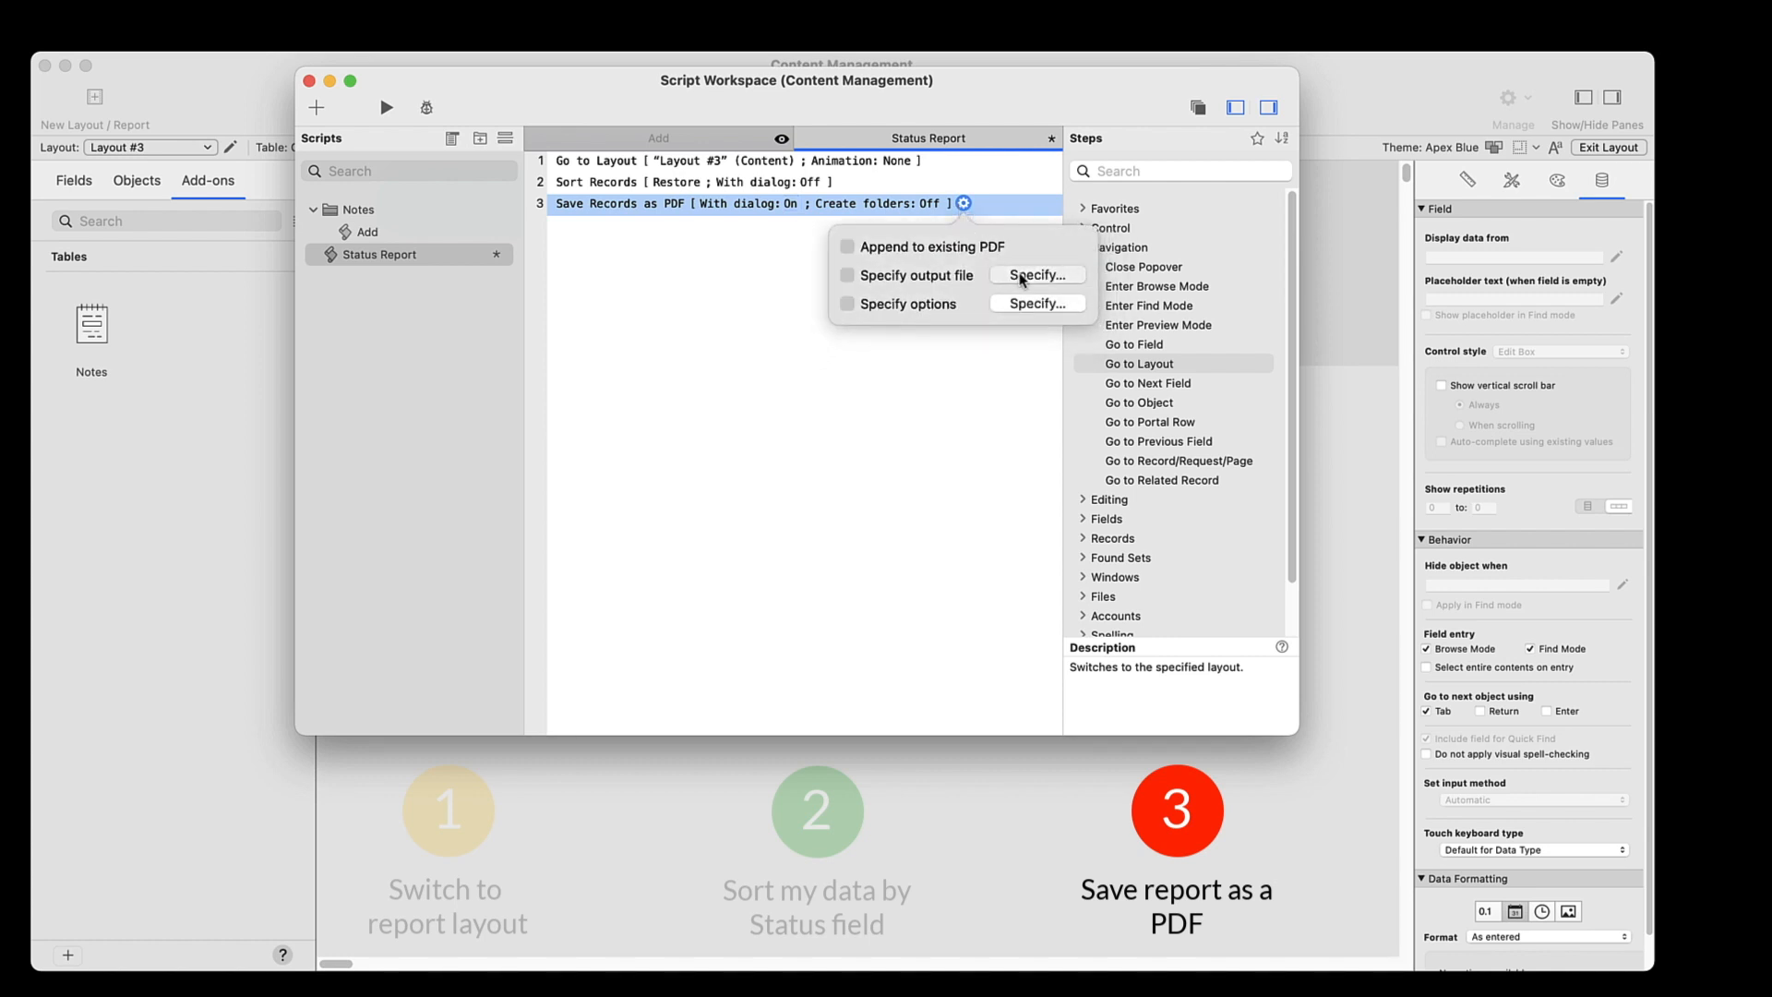
{"action": "type", "text": "St"}
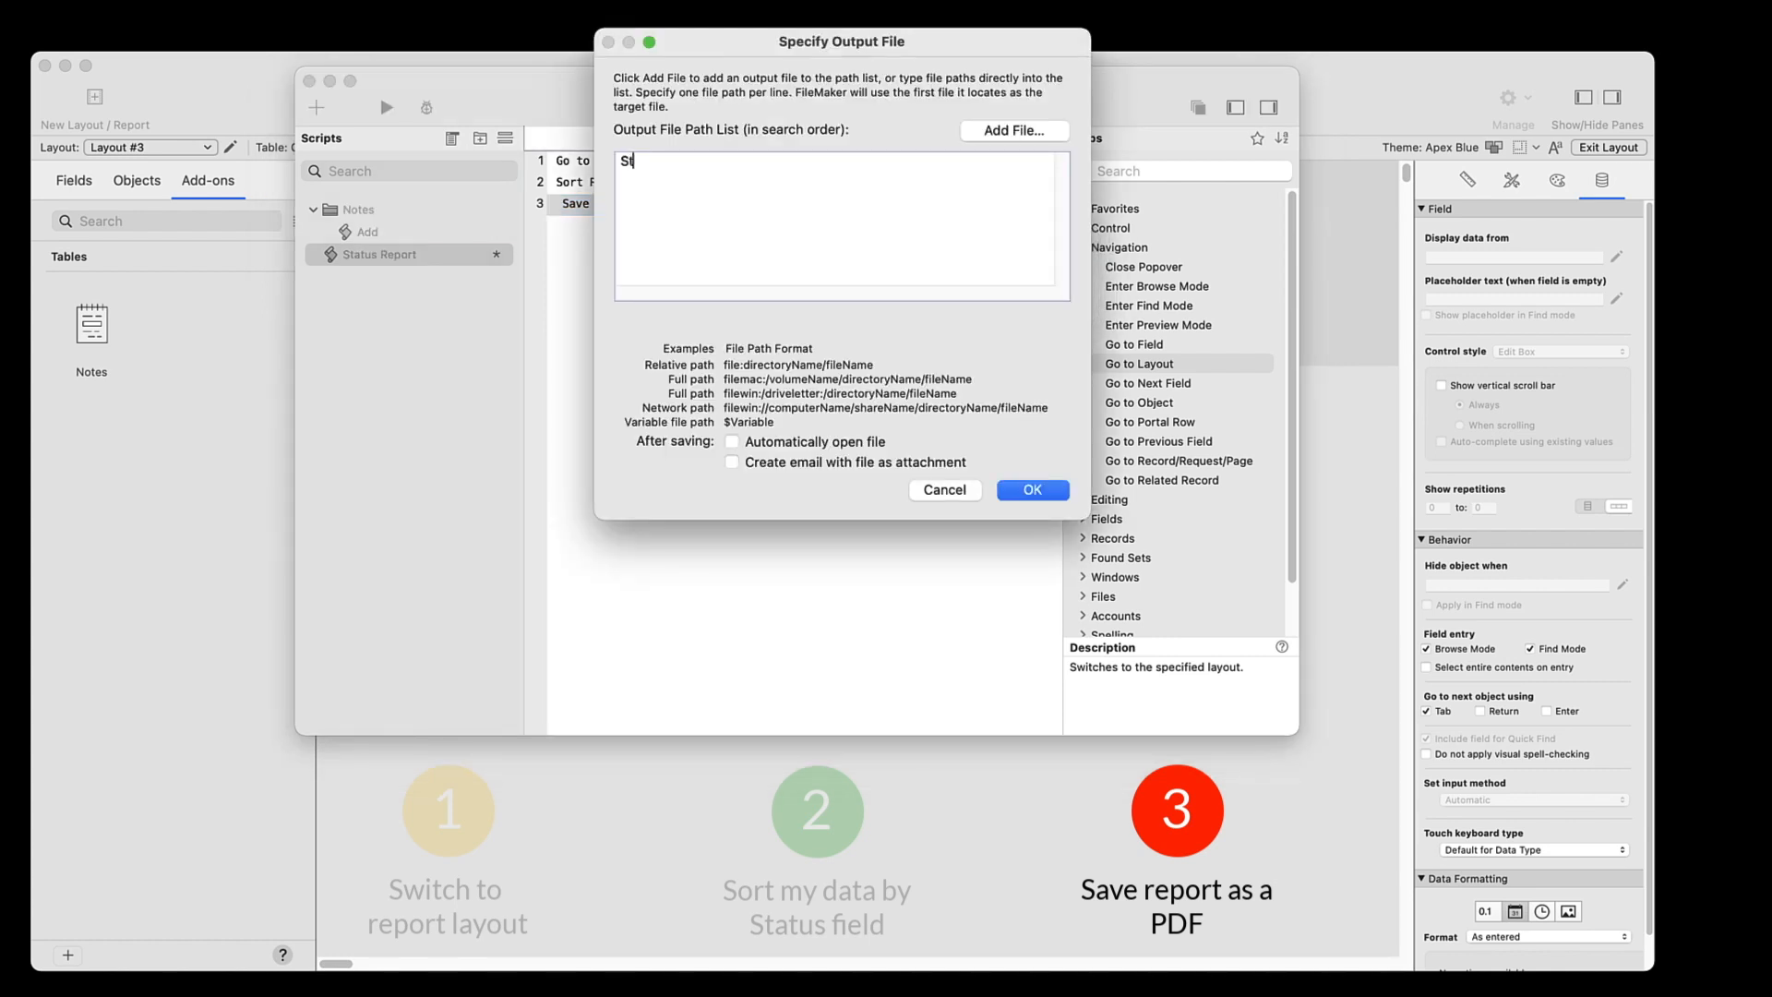
{"action": "type", "text": "atus Report.pdf"}
{"action": "left_click", "coordinate": [1030, 492]}
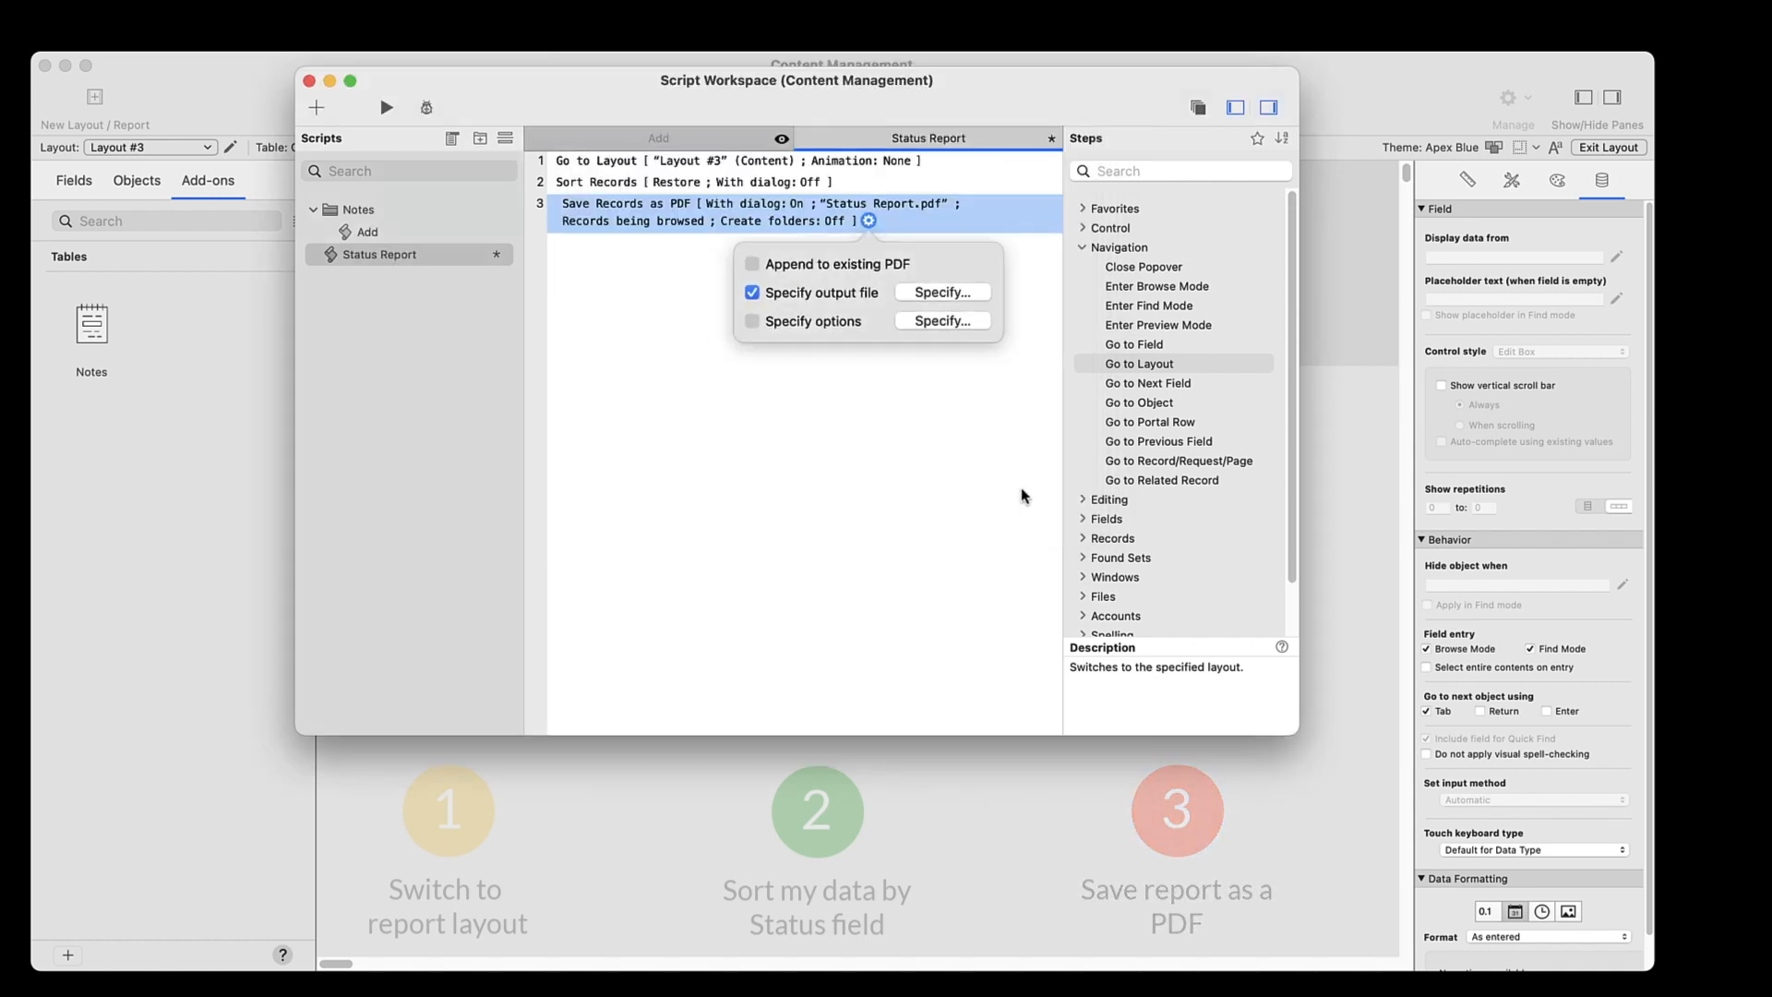
{"action": "left_click", "coordinate": [1020, 490]}
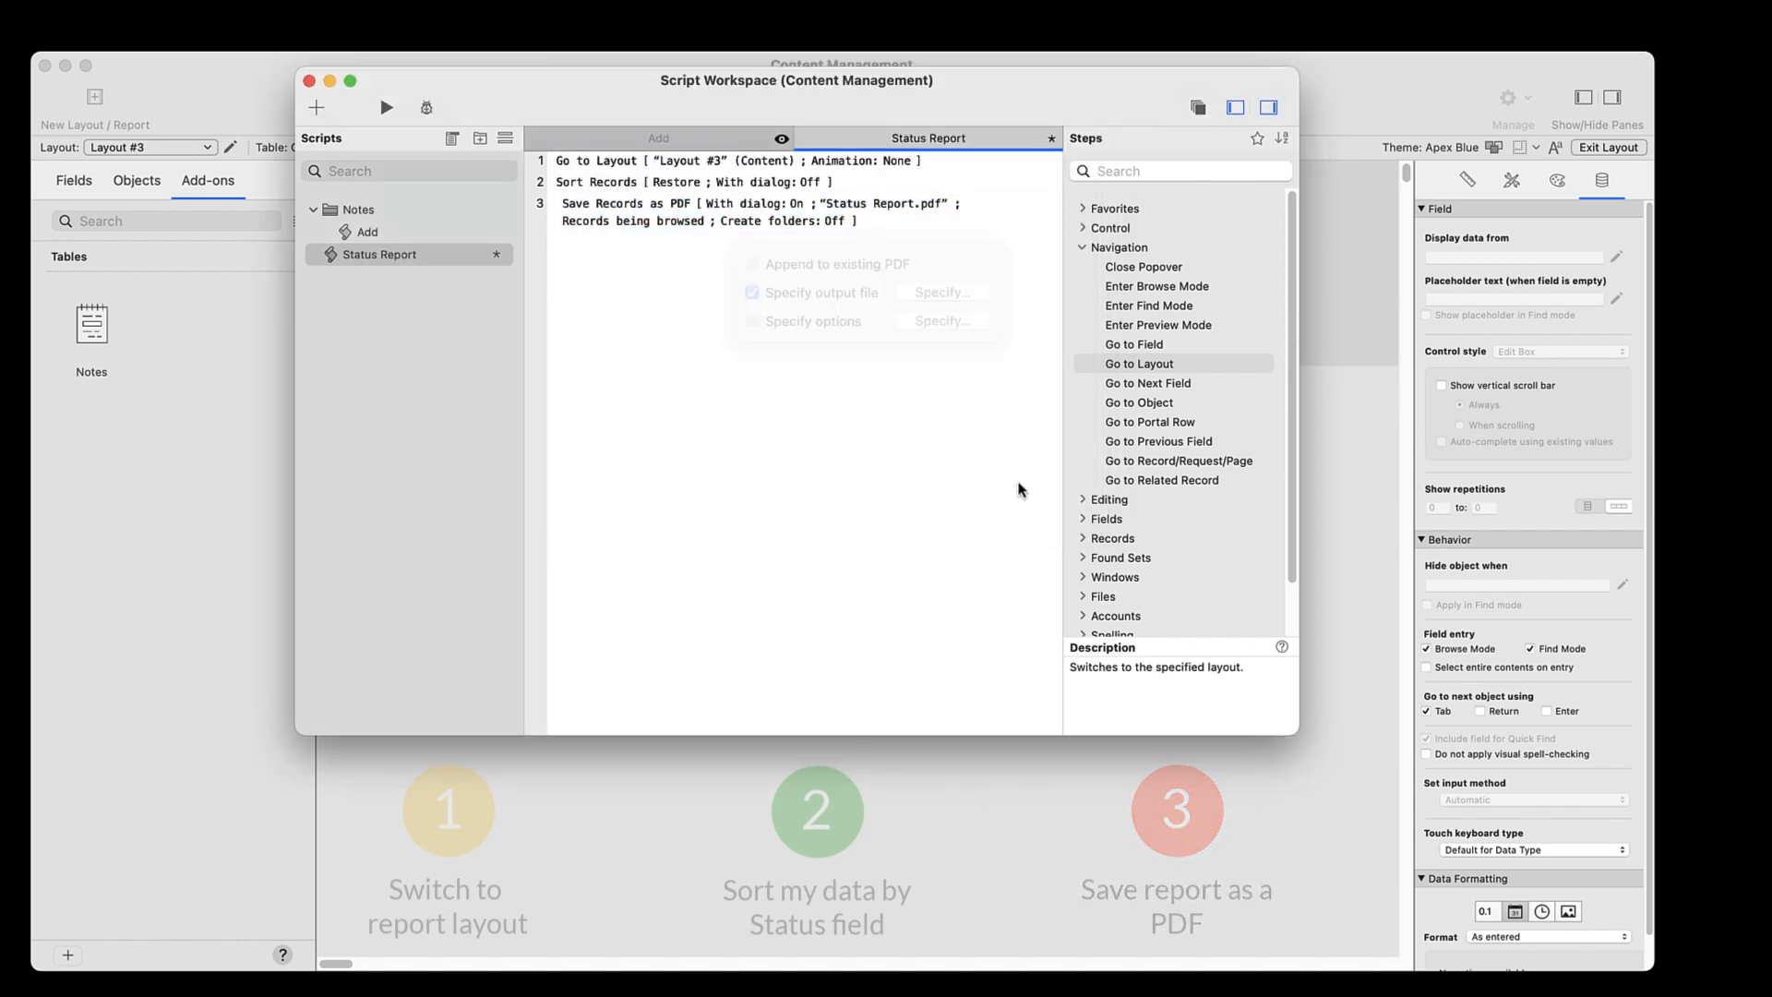
Turn off the dialog for the Save Records as PDF step and save the script
{"action": "left_click", "coordinate": [799, 204]}
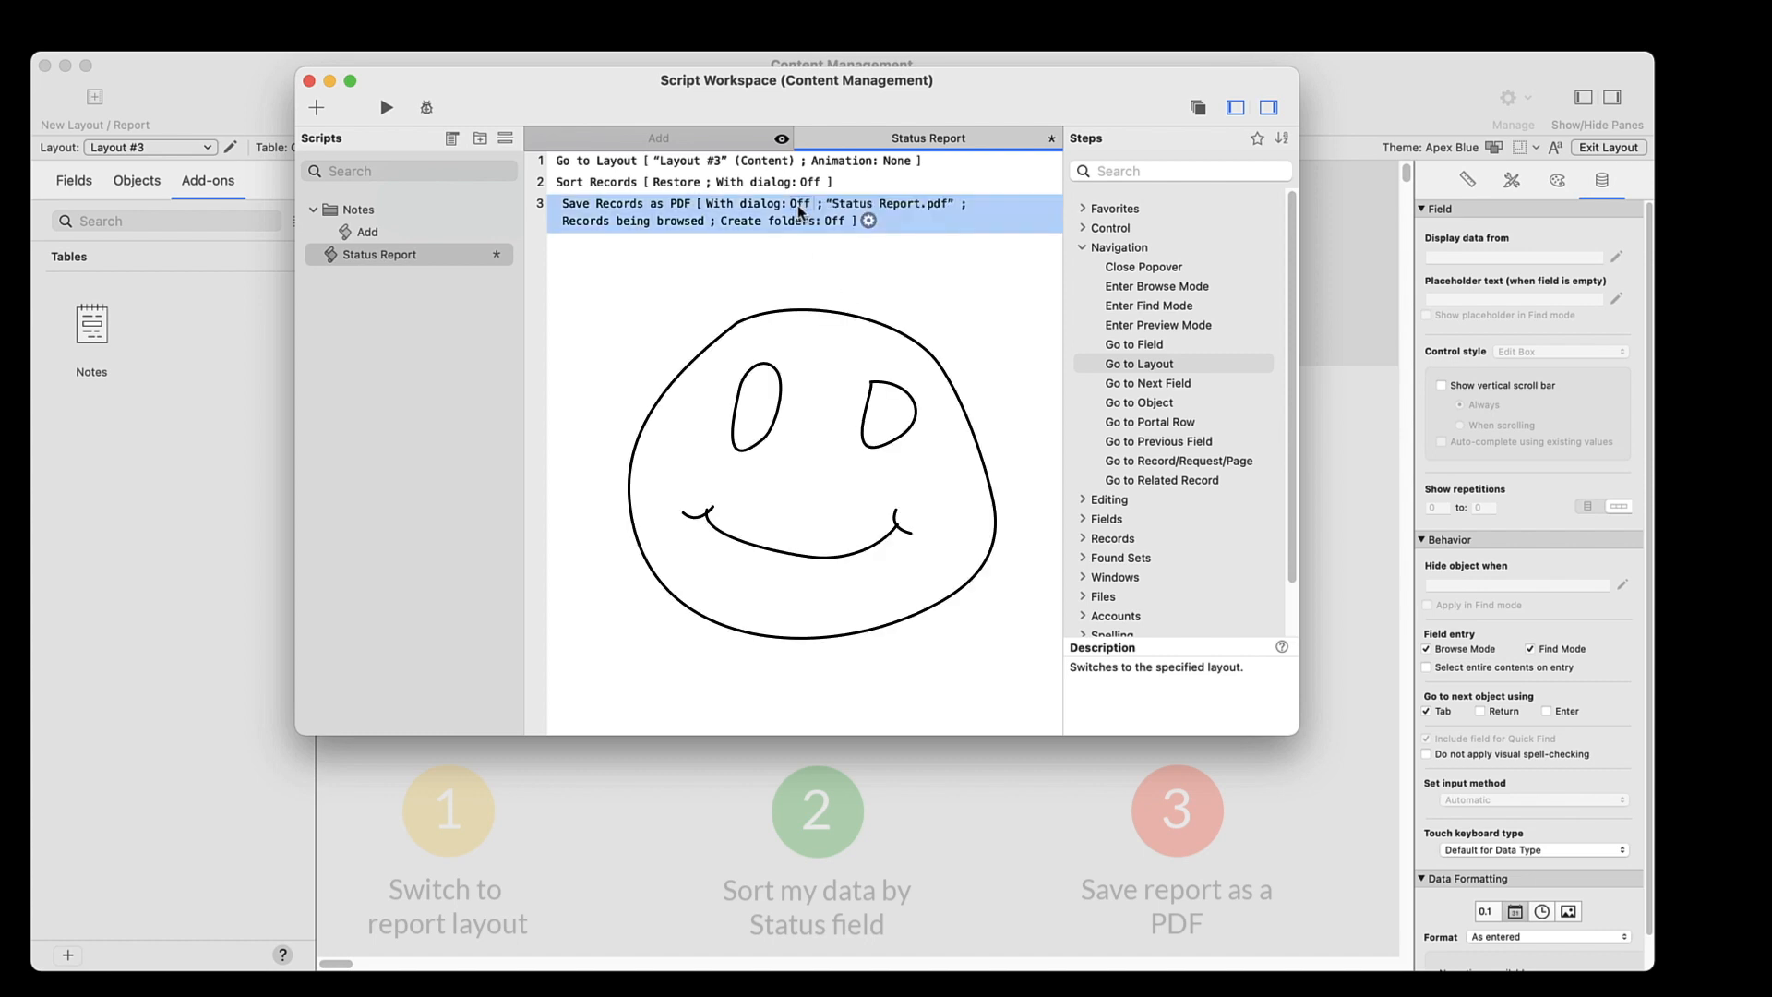
{"action": "left_click", "coordinate": [802, 288]}
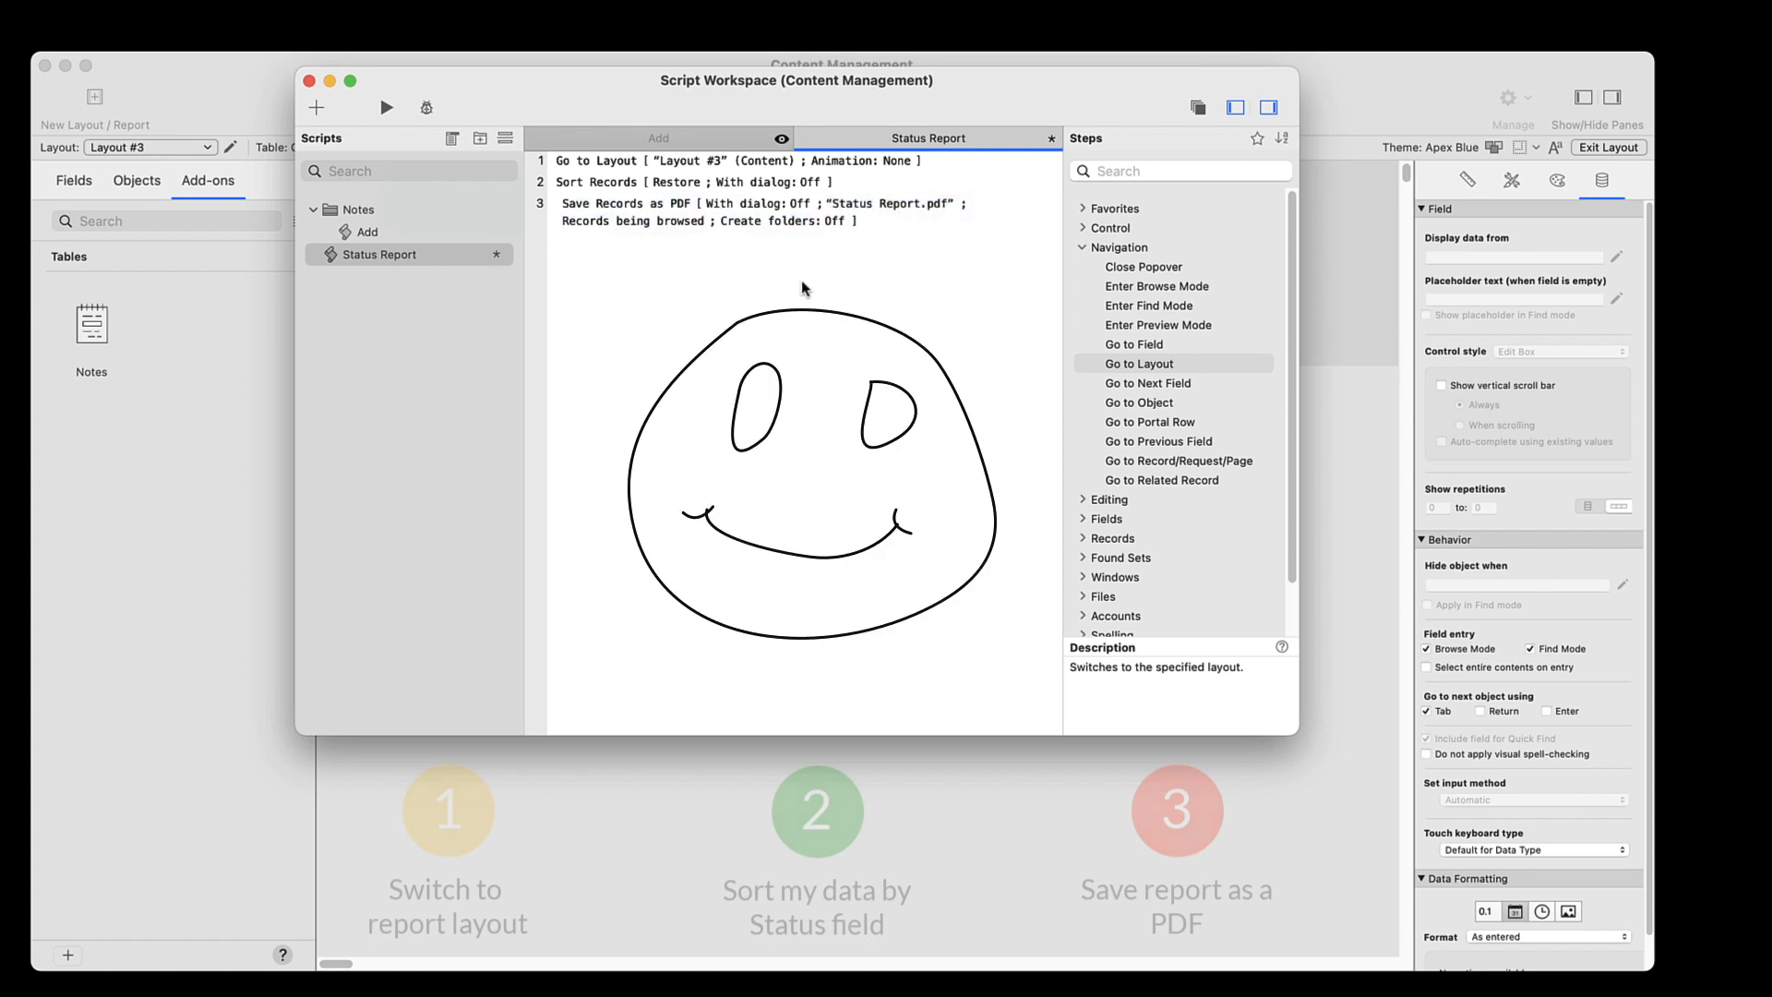
{"action": "key", "text": "super+s"}
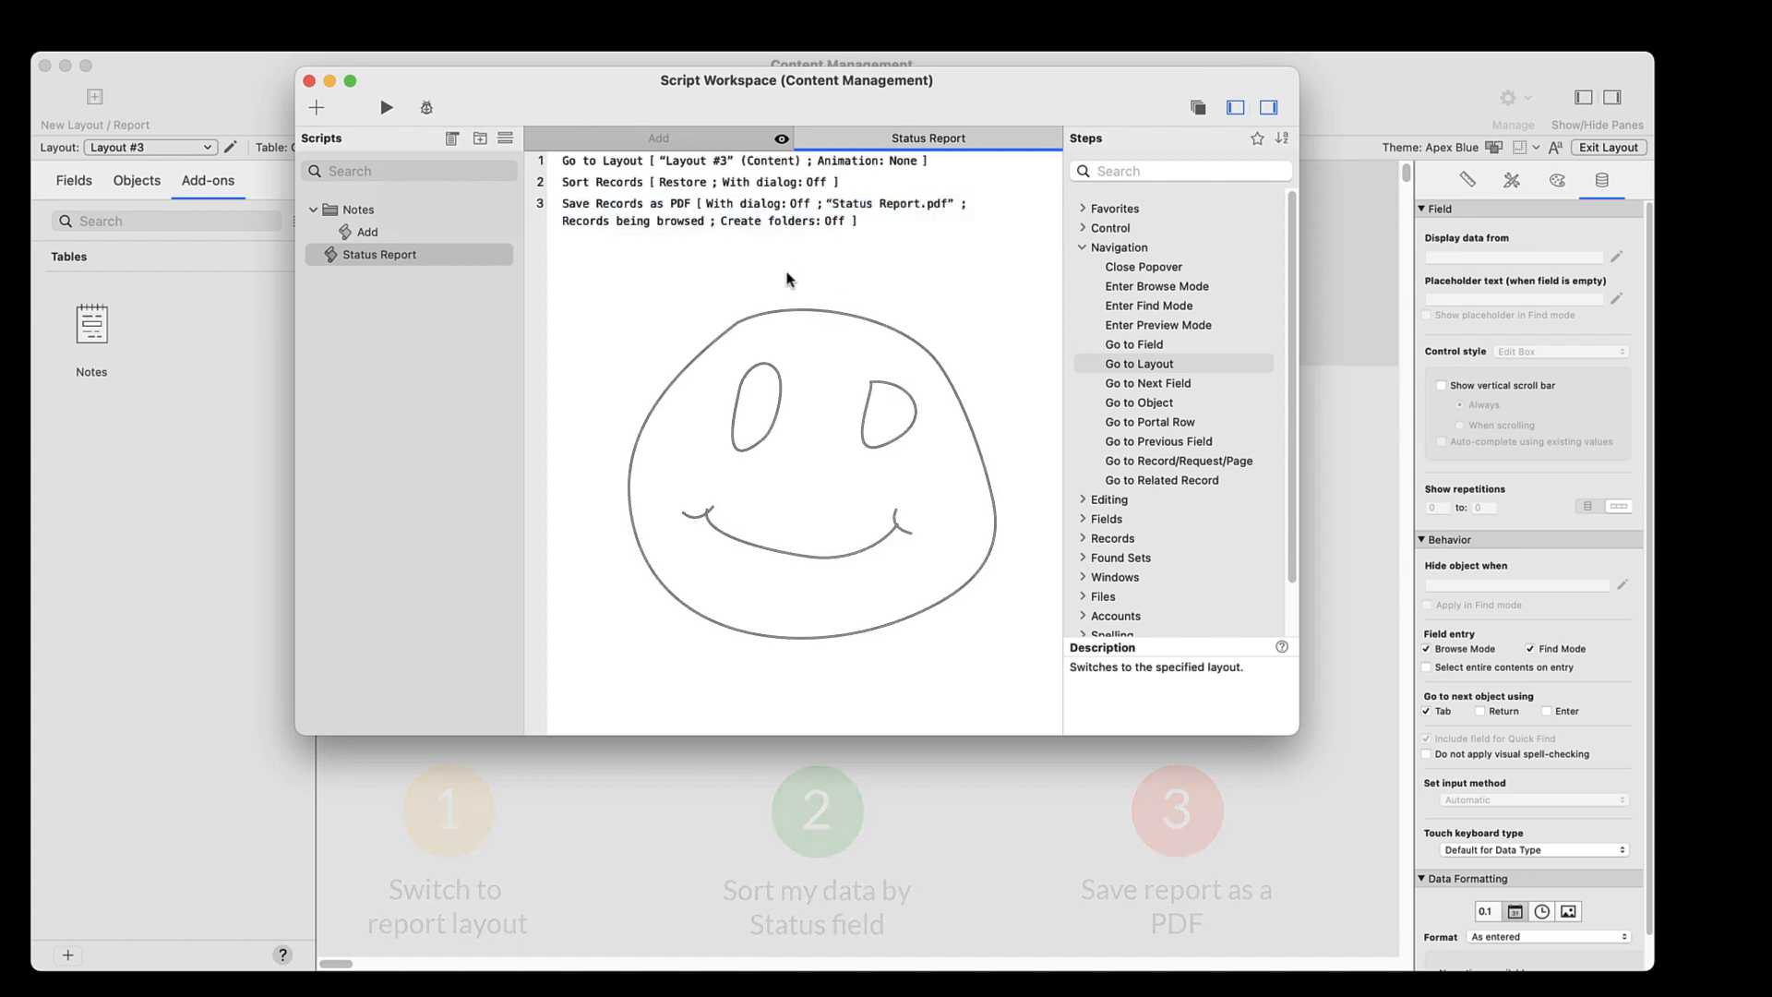
Close the script editor, switch to Layout #1 and draw a button at the right end of the Top Navigation part
{"action": "left_click", "coordinate": [309, 81]}
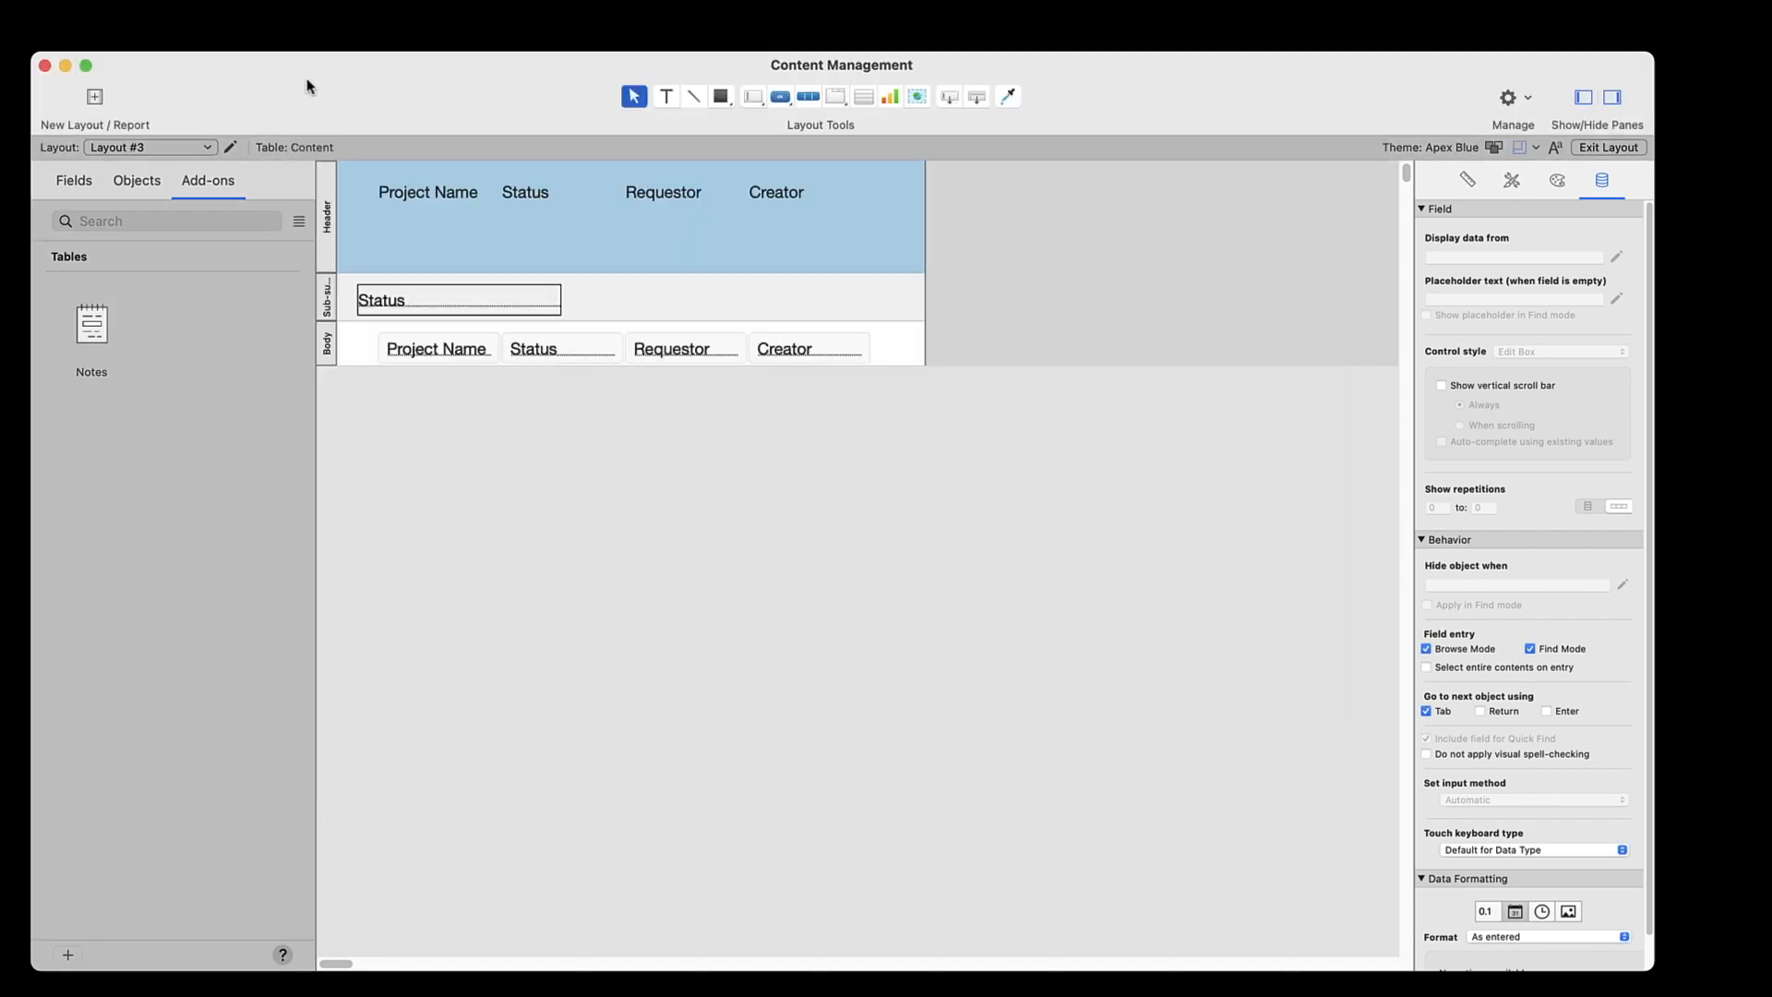
{"action": "left_click", "coordinate": [170, 150]}
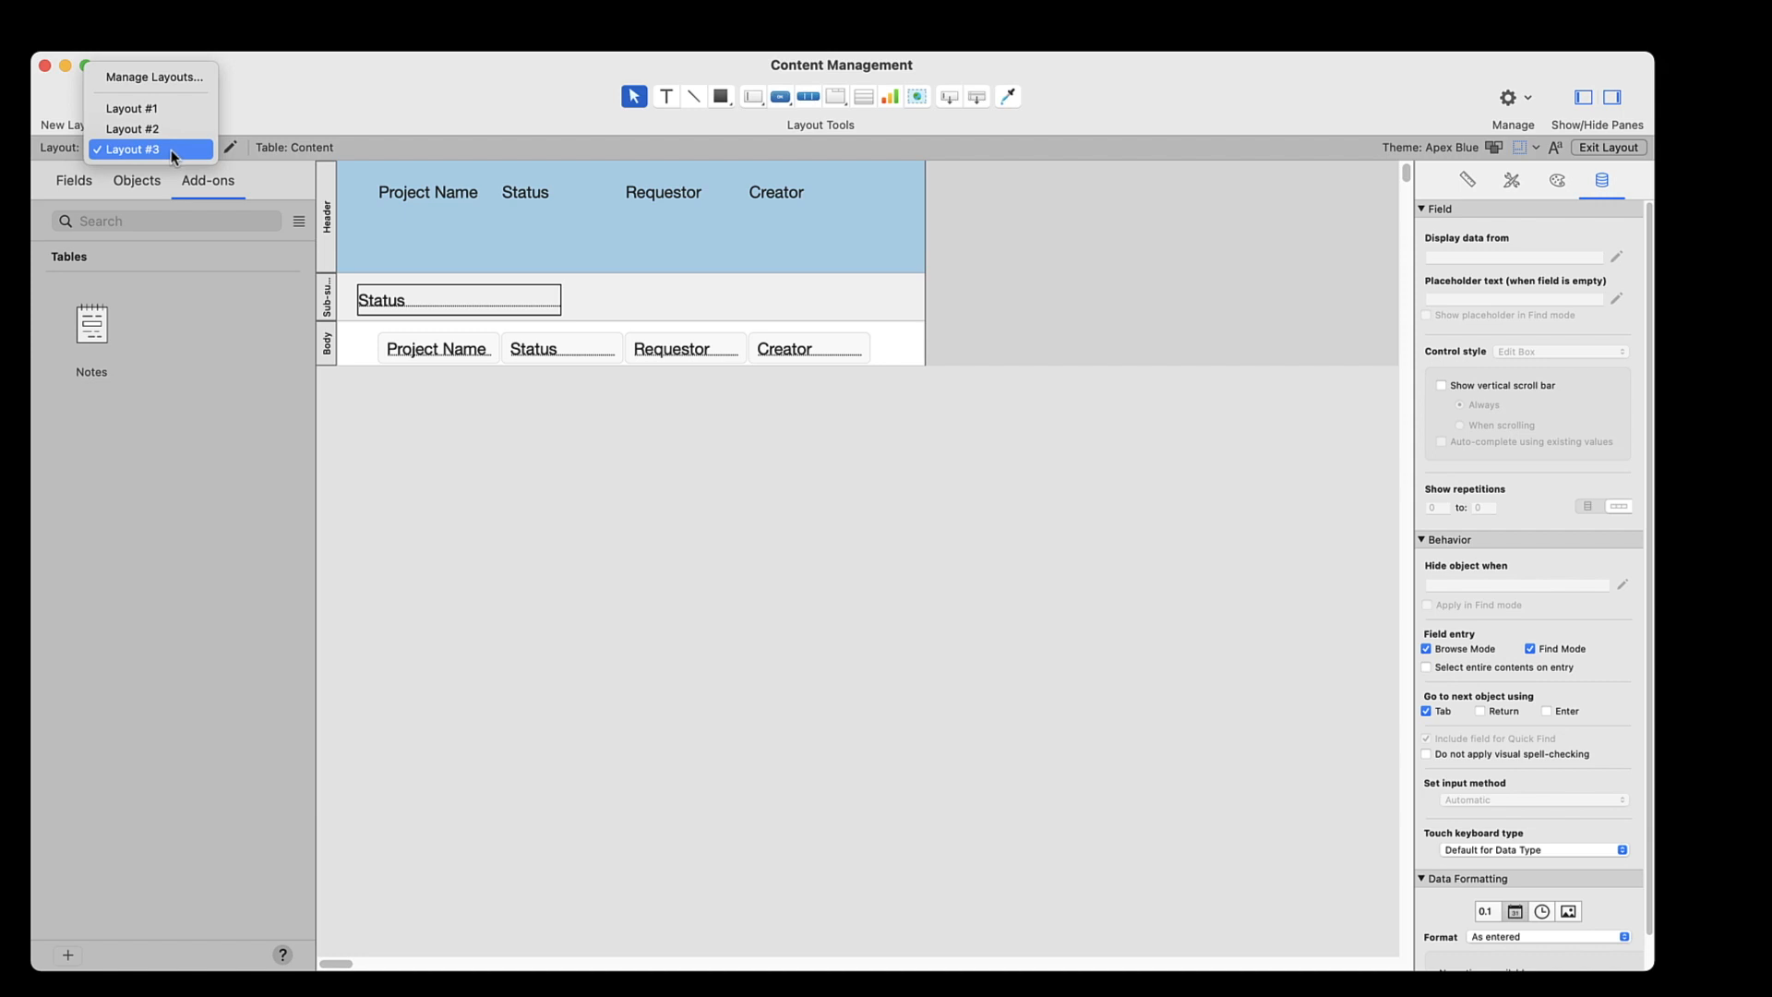
{"action": "left_click", "coordinate": [170, 108]}
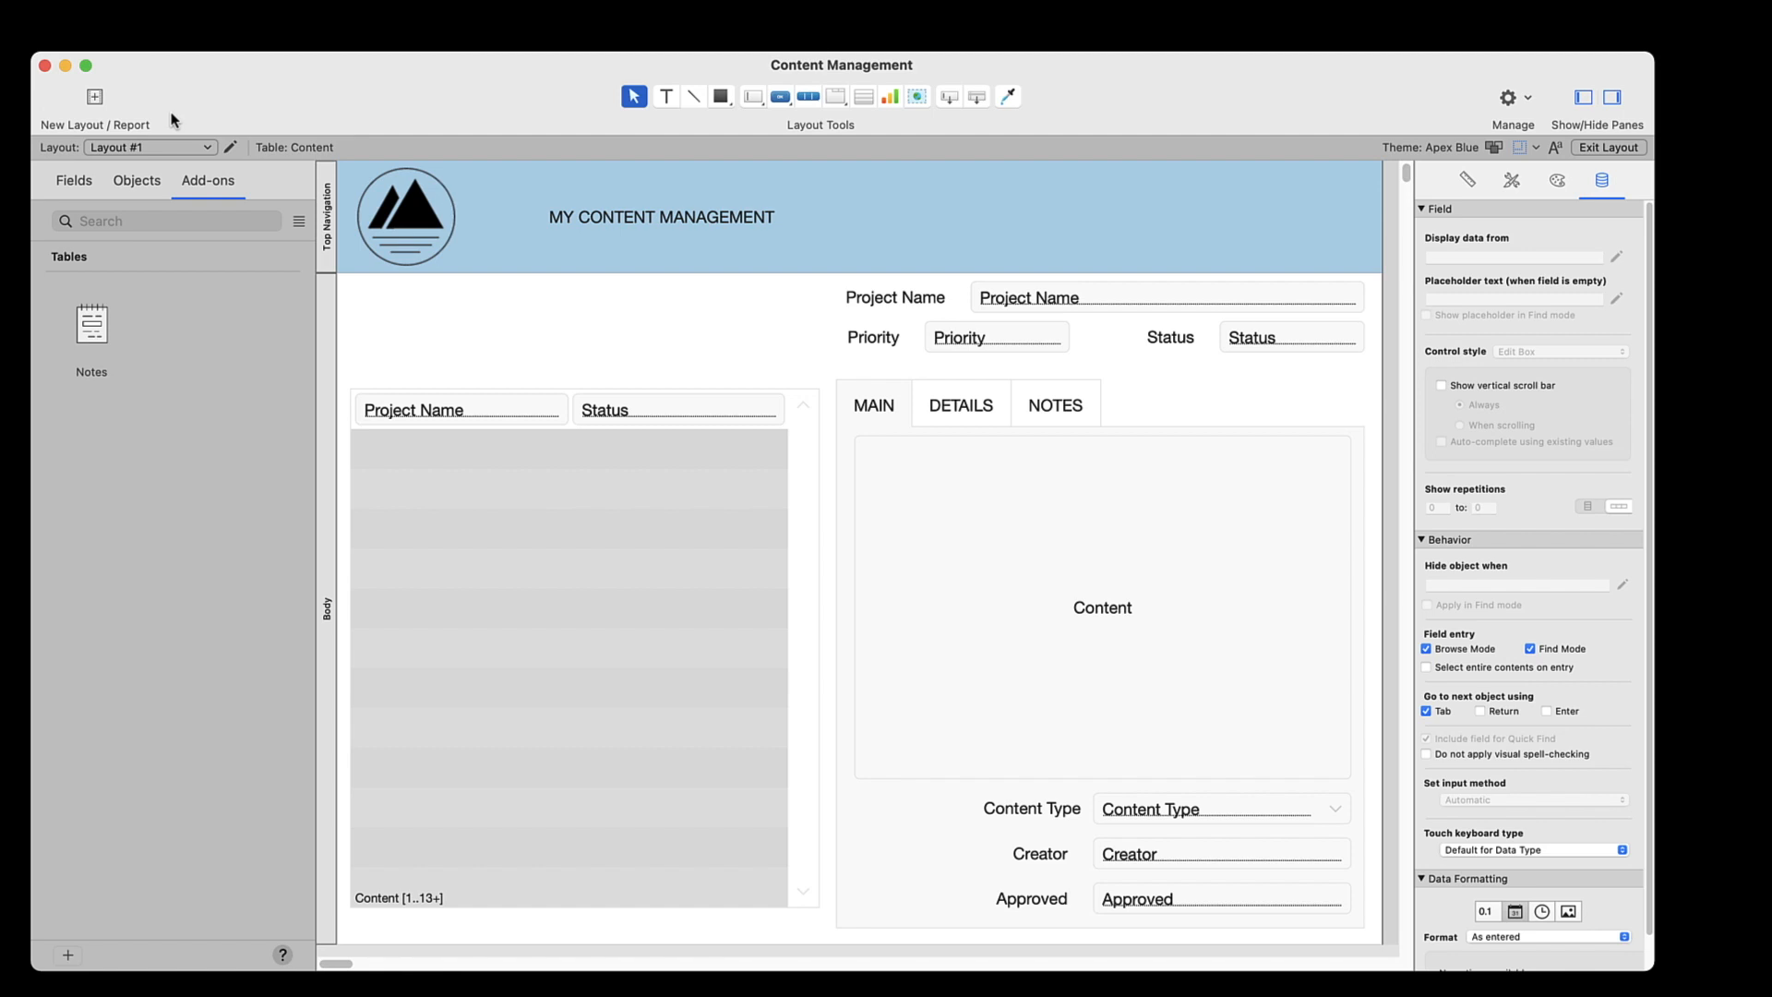
{"action": "left_click", "coordinate": [778, 98]}
{"action": "left_click_drag", "start_coordinate": [1179, 201], "coordinate": [1347, 247]}
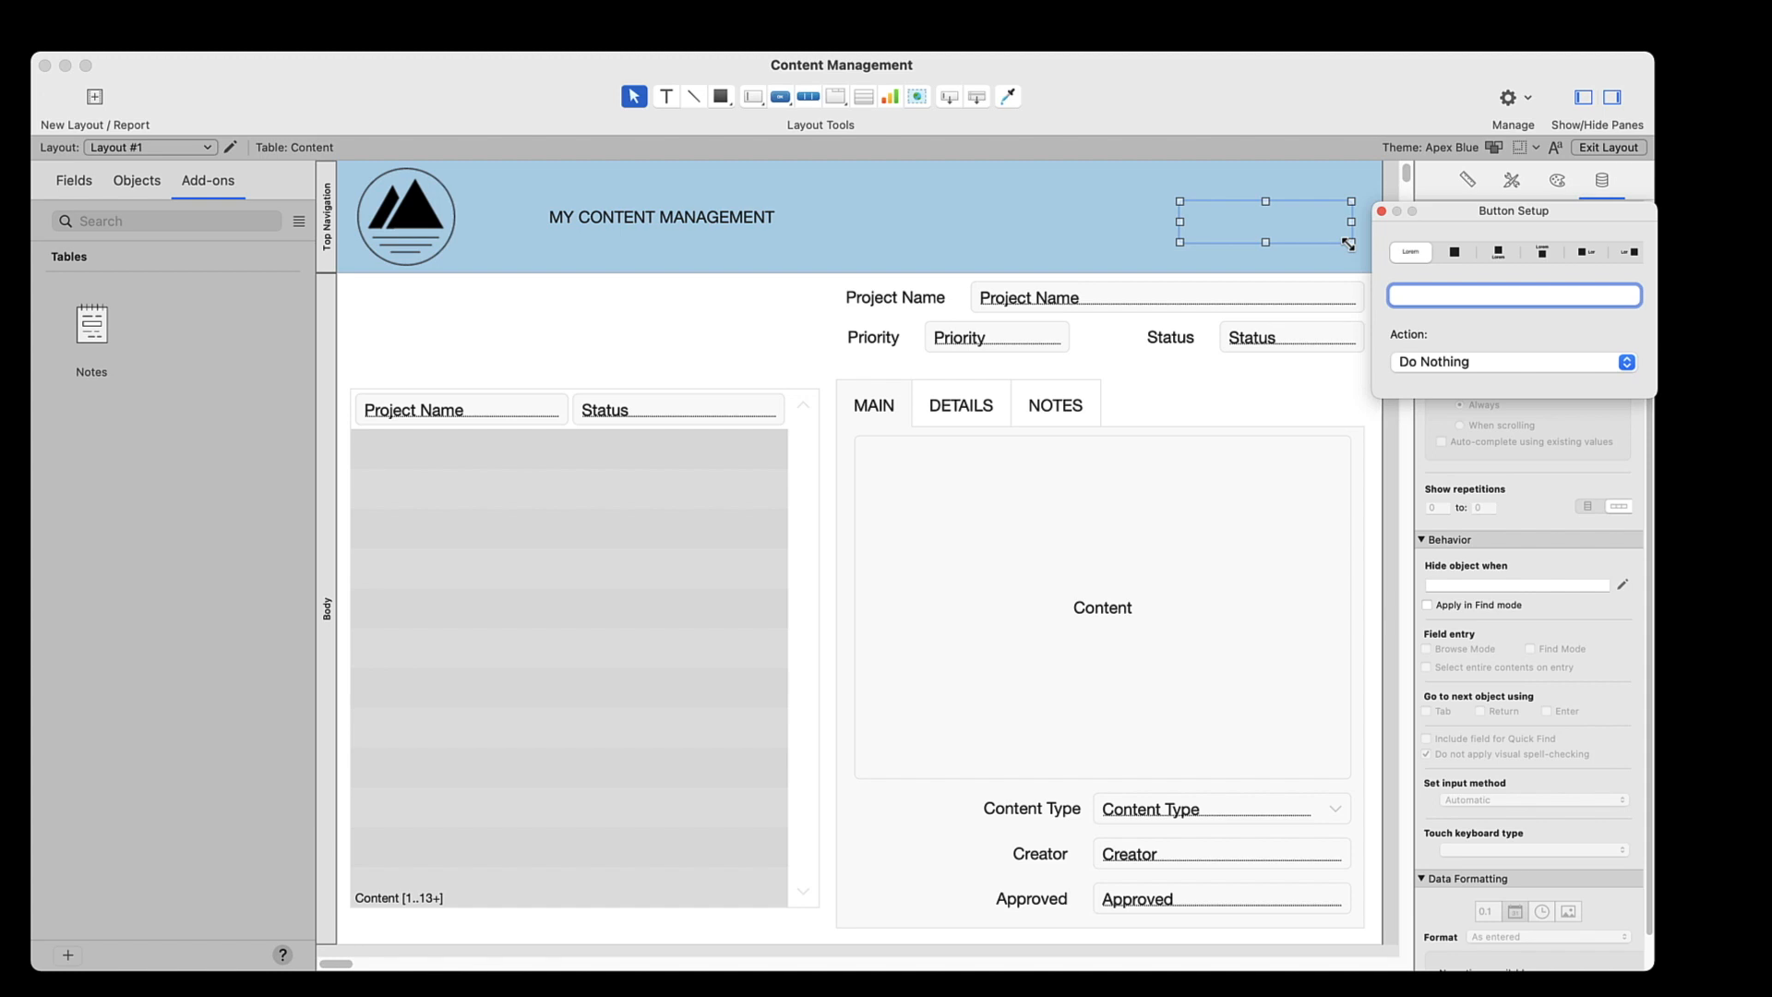
Give the new button a filled PDF icon placed beside its label and label it Status Report
{"action": "left_click", "coordinate": [1584, 253]}
{"action": "scroll", "coordinate": [1532, 397], "scroll_direction": "down", "scroll_amount": 5}
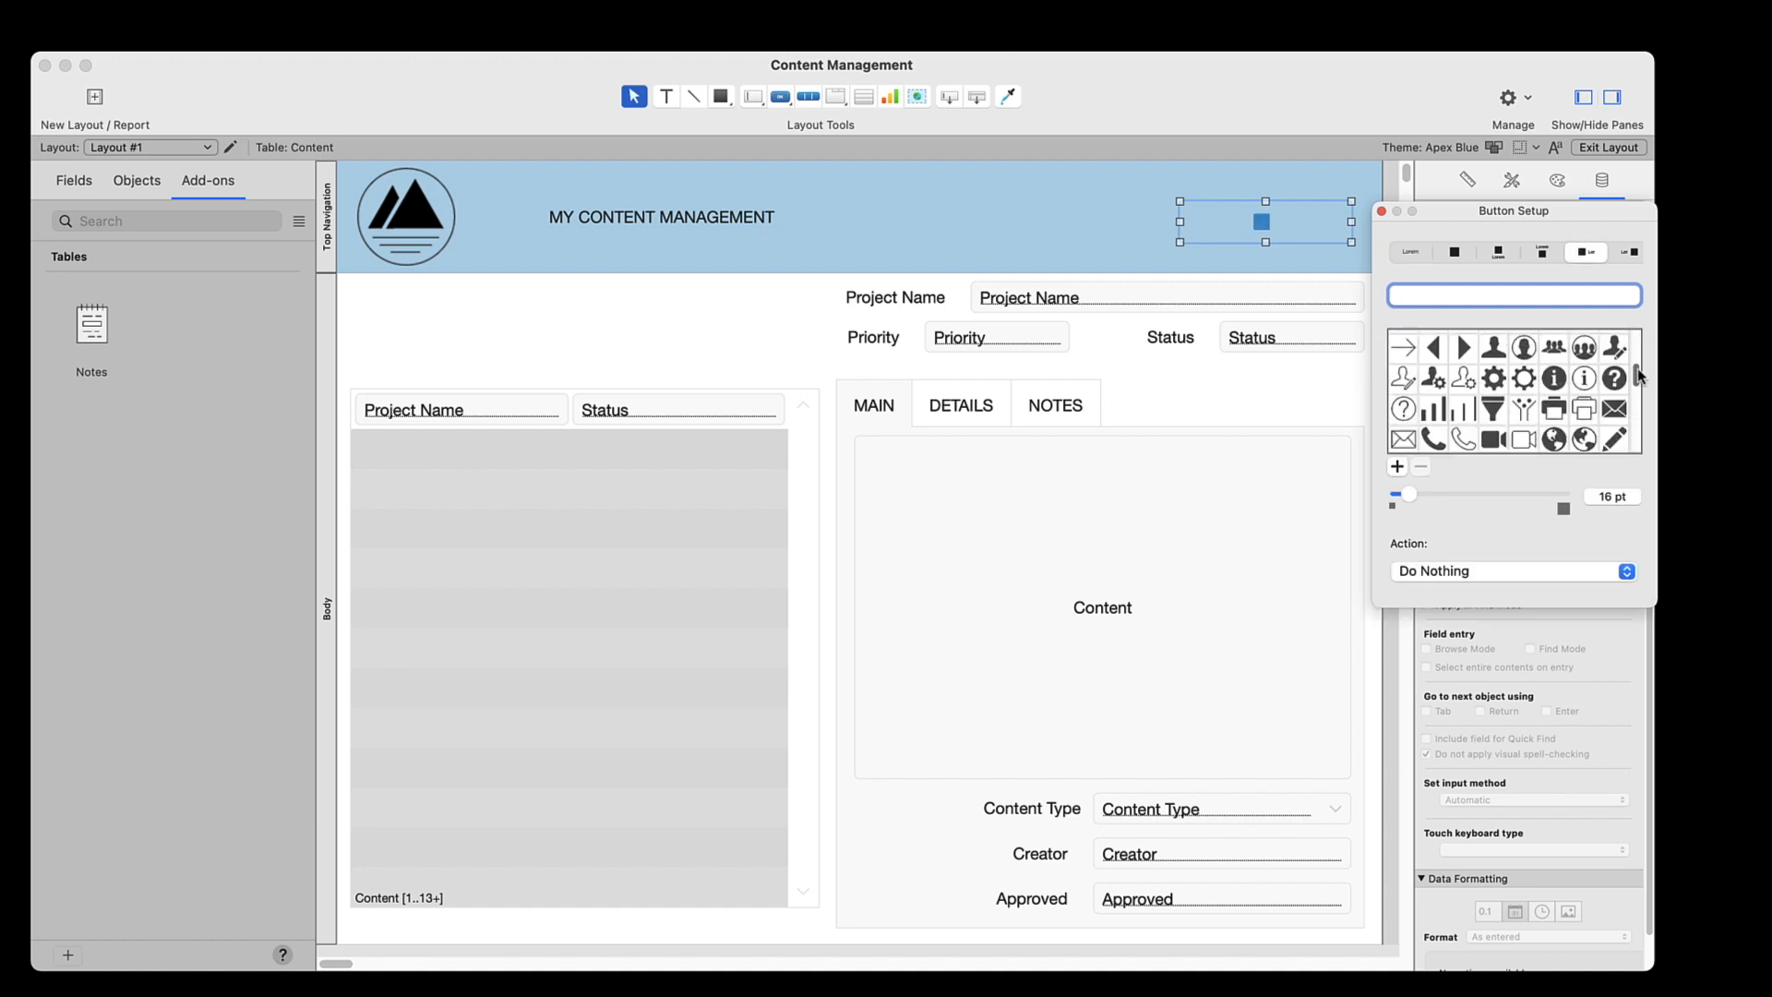
{"action": "left_click", "coordinate": [1555, 384]}
{"action": "left_click", "coordinate": [1467, 295]}
{"action": "type", "text": "S"}
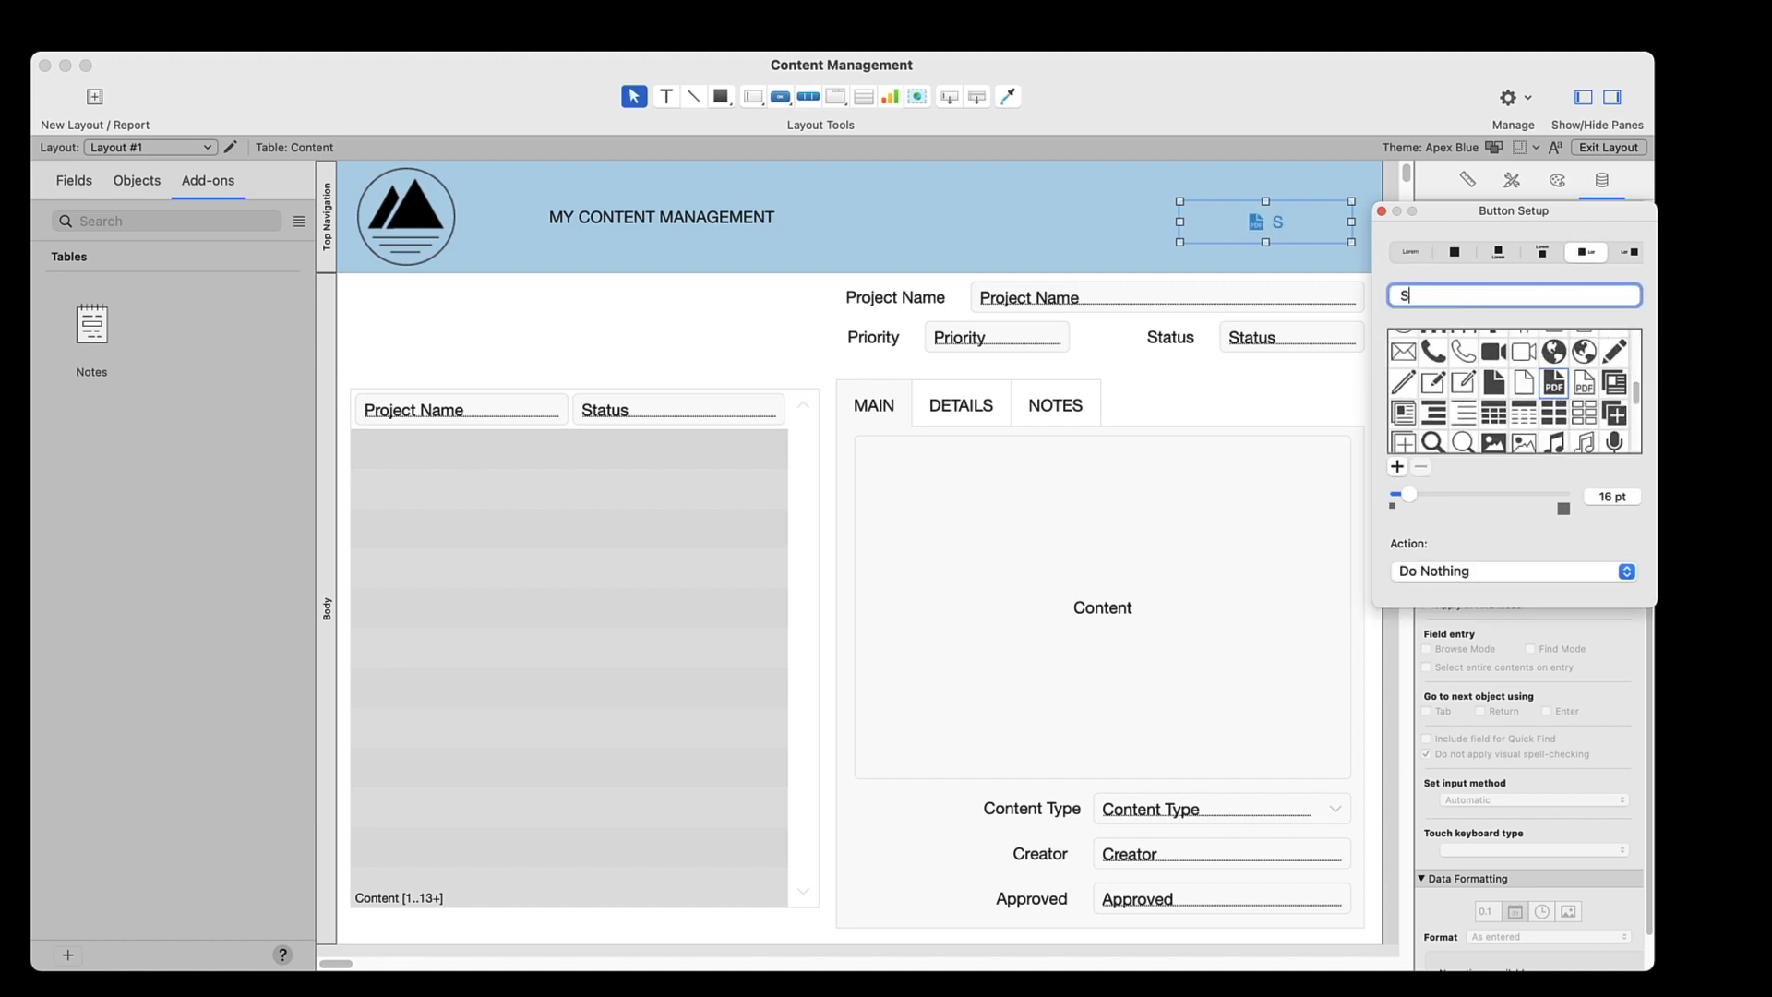
{"action": "type", "text": "tatus Report"}
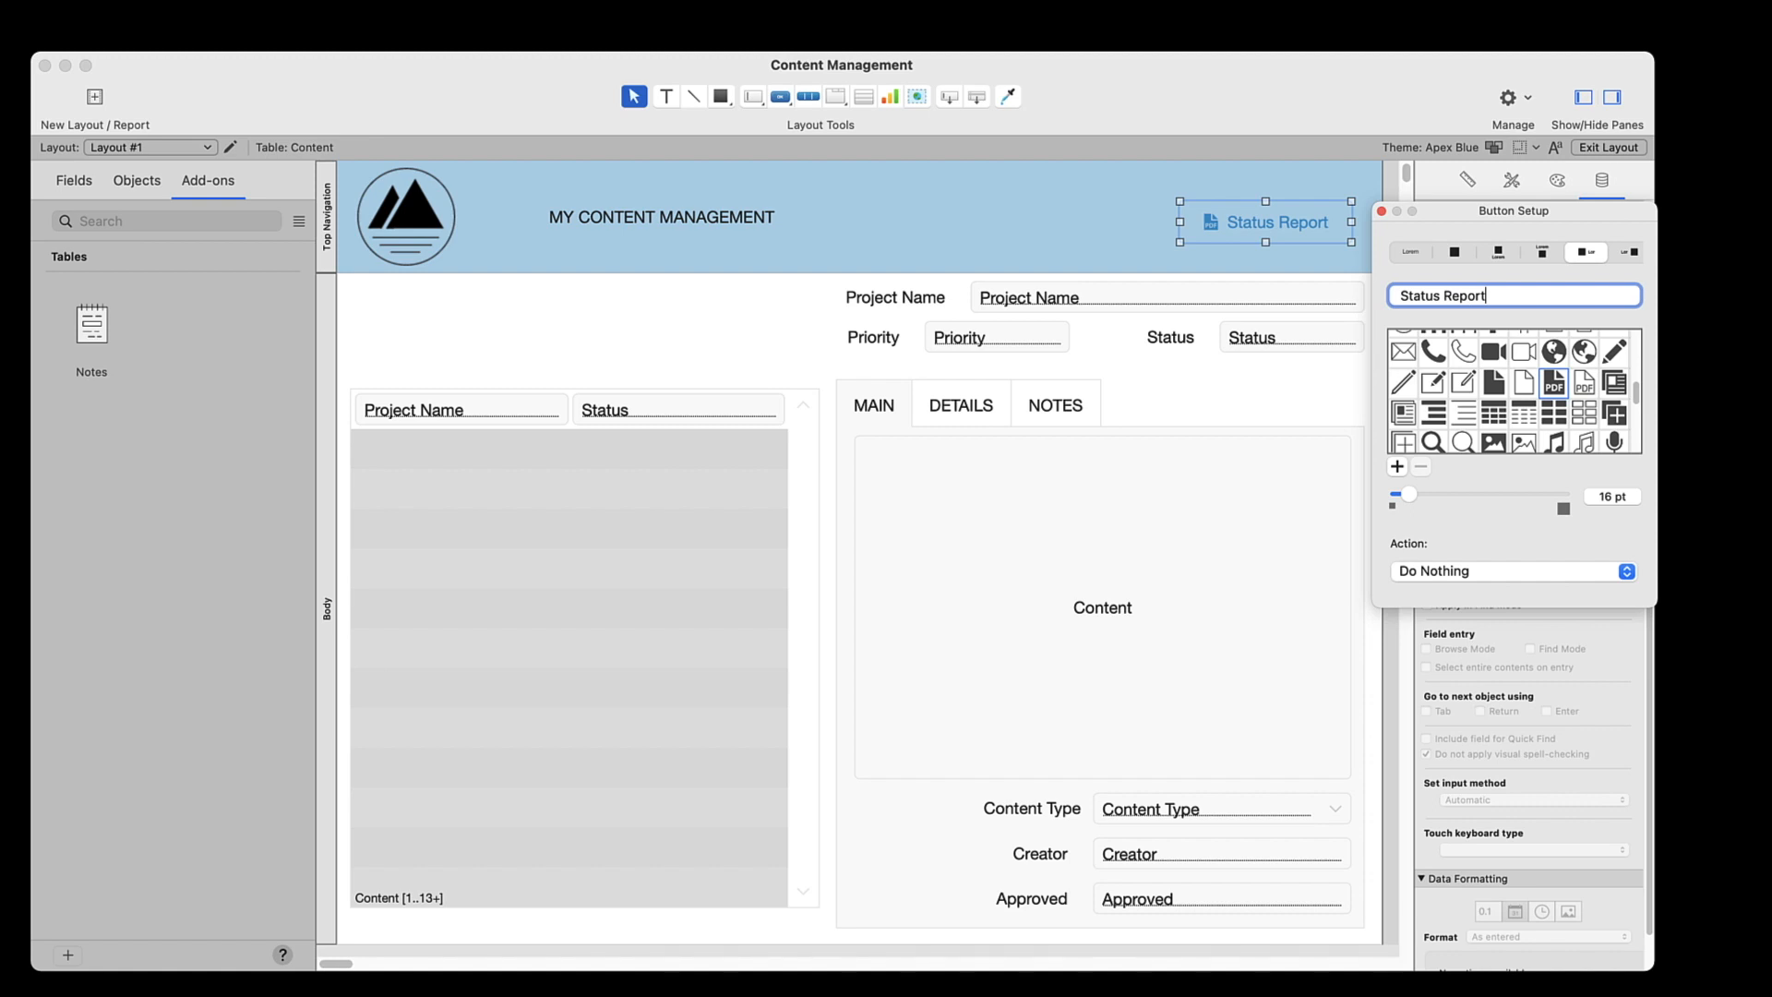
Set the button's action to perform the Status Report script, then exit layout editing and save the changes
{"action": "left_click", "coordinate": [1486, 573]}
{"action": "left_click", "coordinate": [1481, 624]}
{"action": "left_click", "coordinate": [789, 270]}
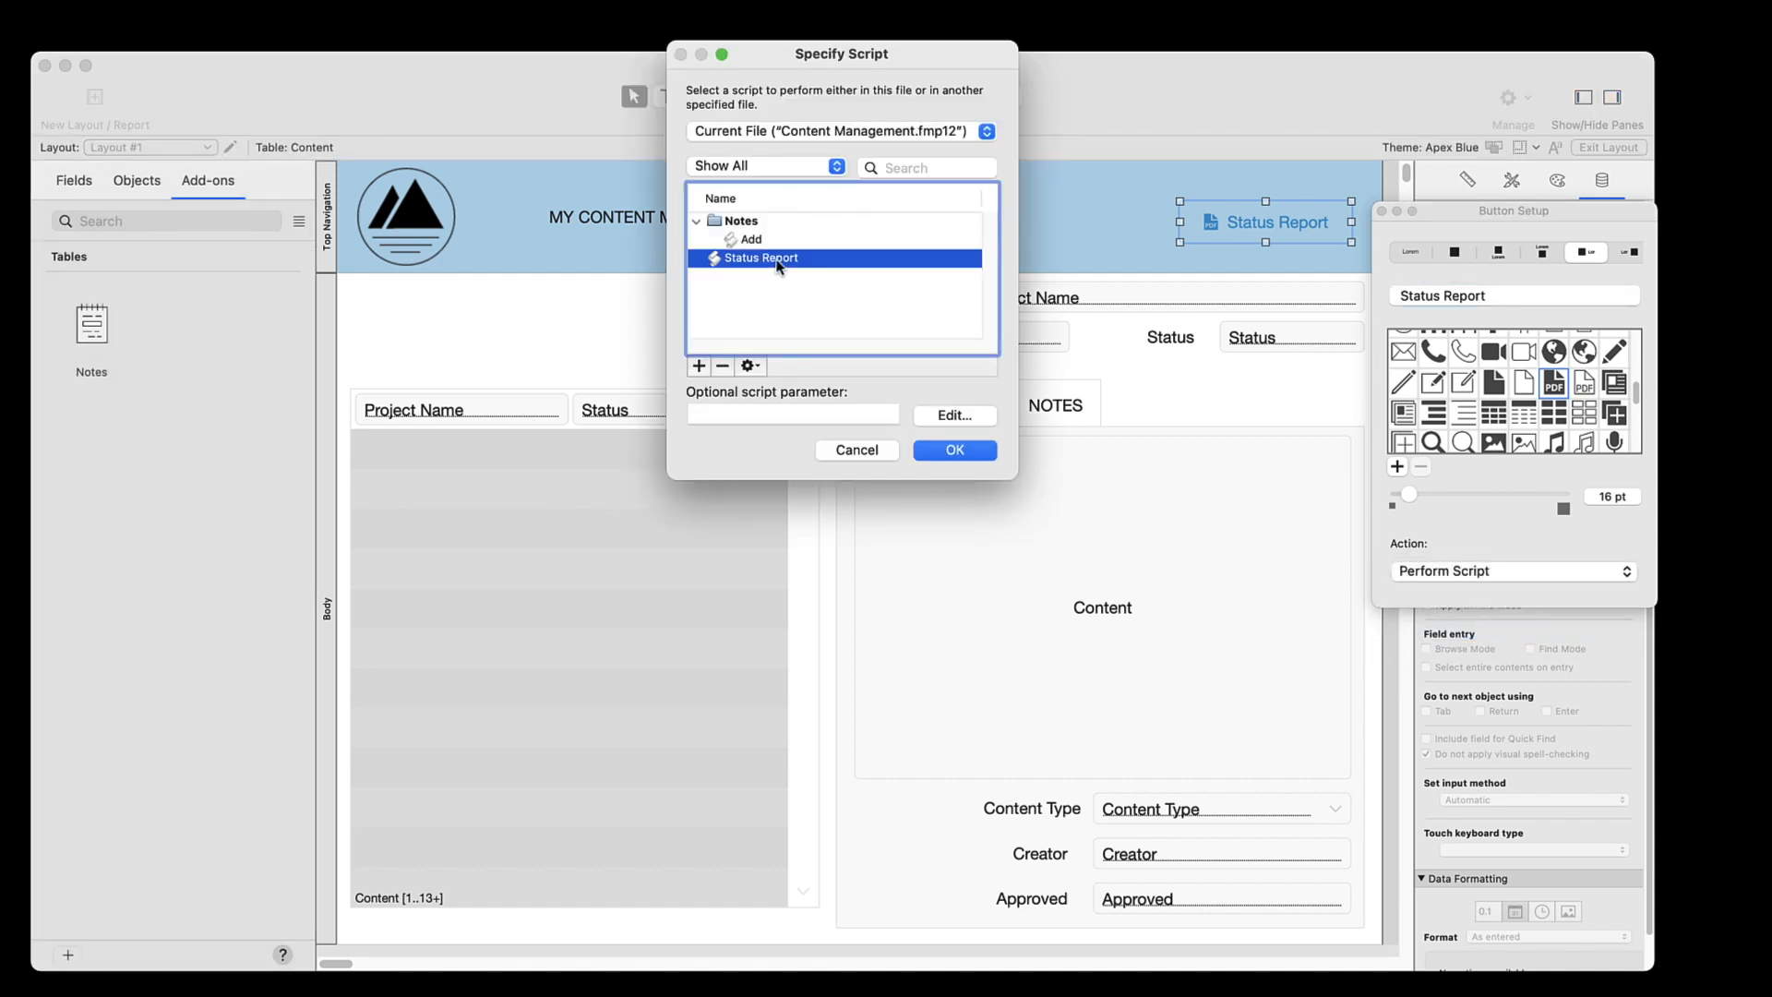
{"action": "left_click", "coordinate": [945, 453]}
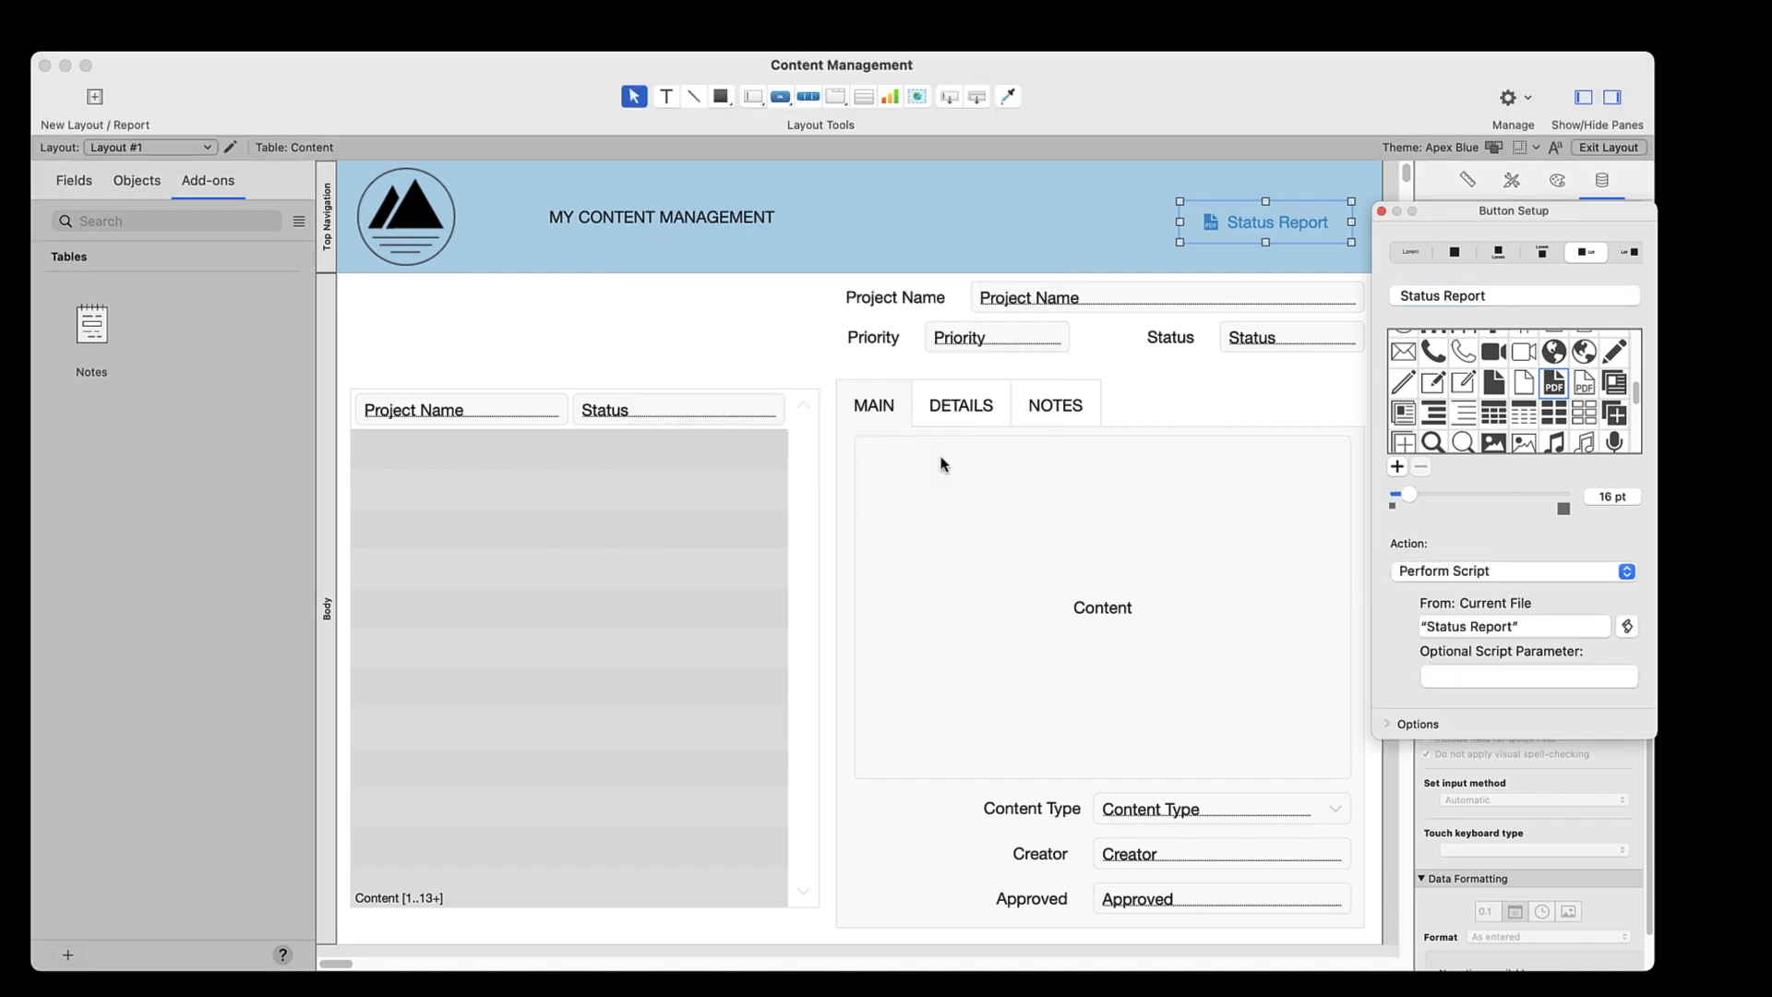
{"action": "left_click", "coordinate": [1380, 212]}
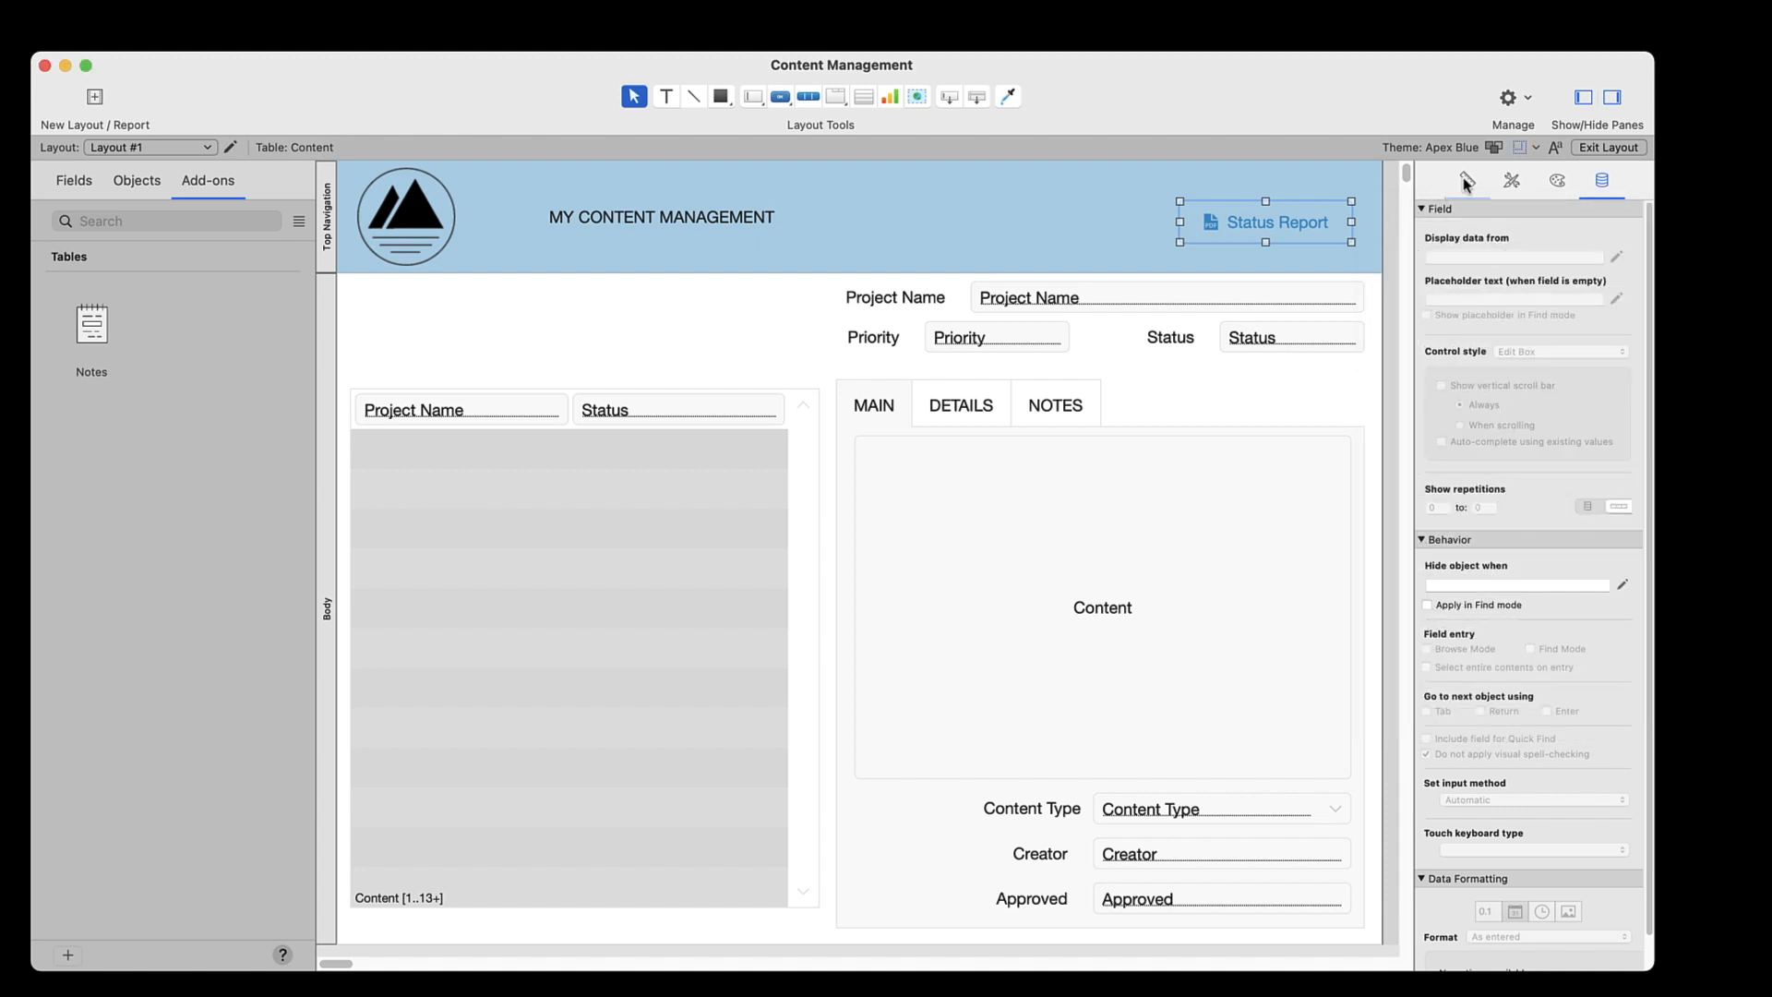
{"action": "left_click", "coordinate": [1587, 148]}
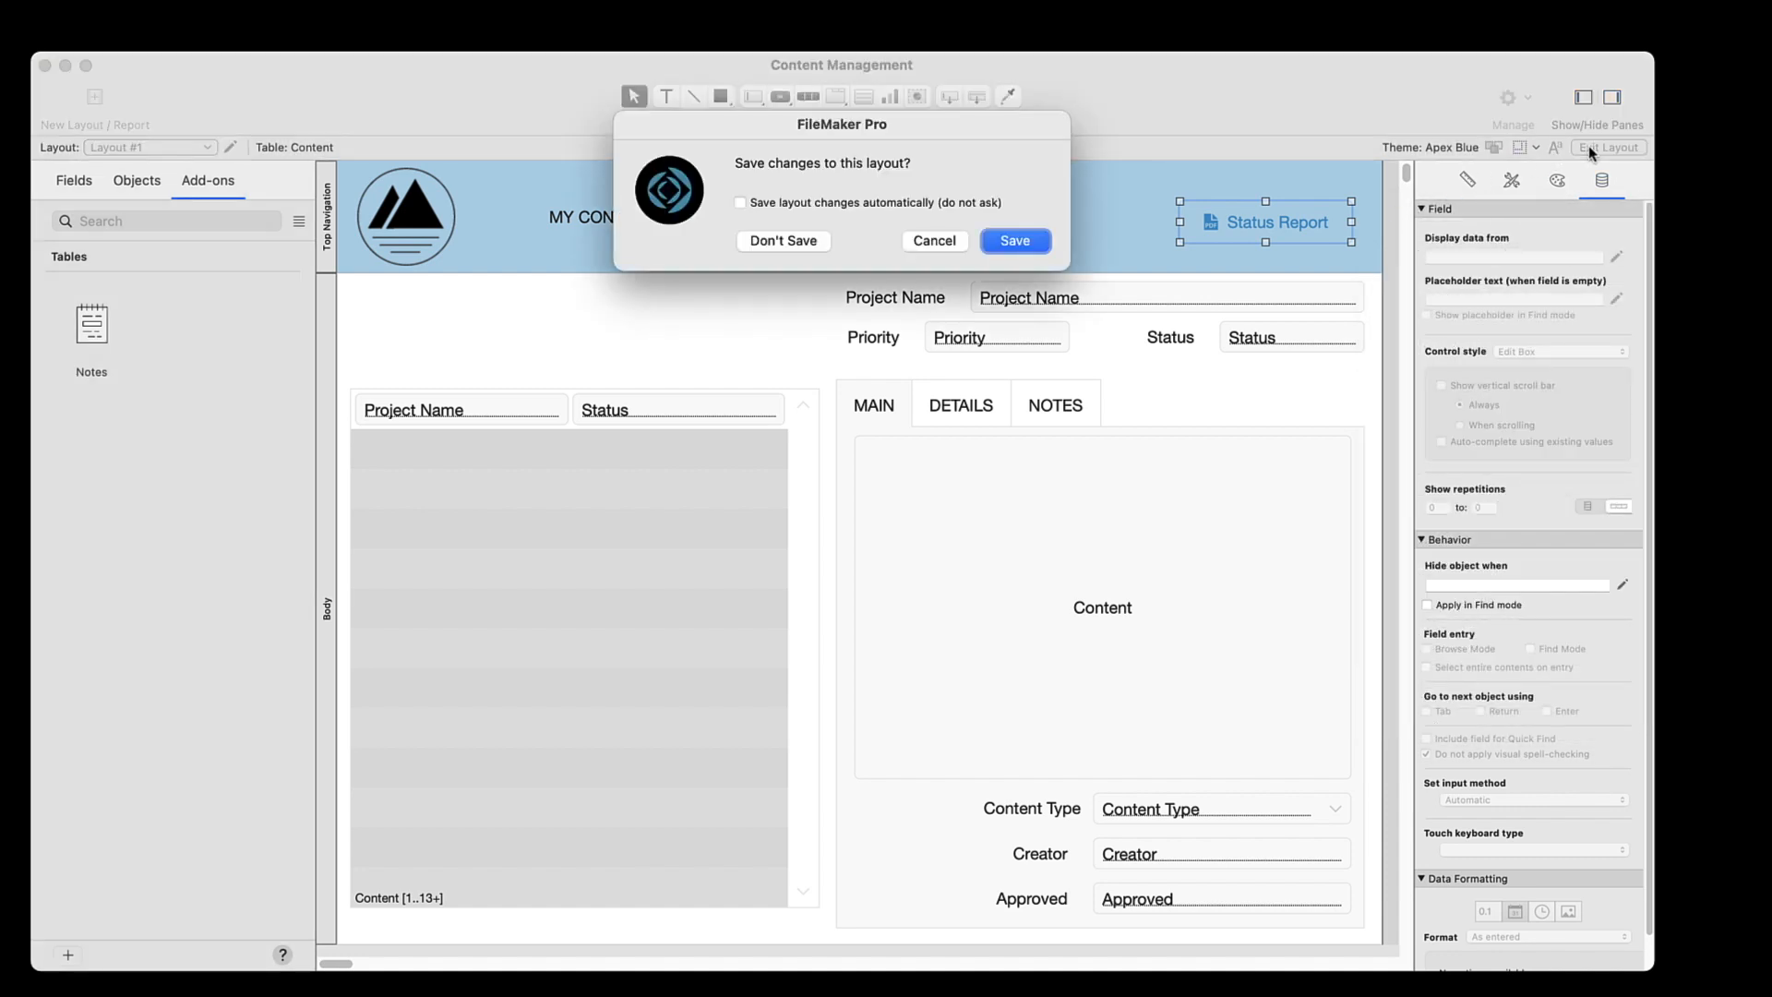
{"action": "left_click", "coordinate": [1011, 238]}
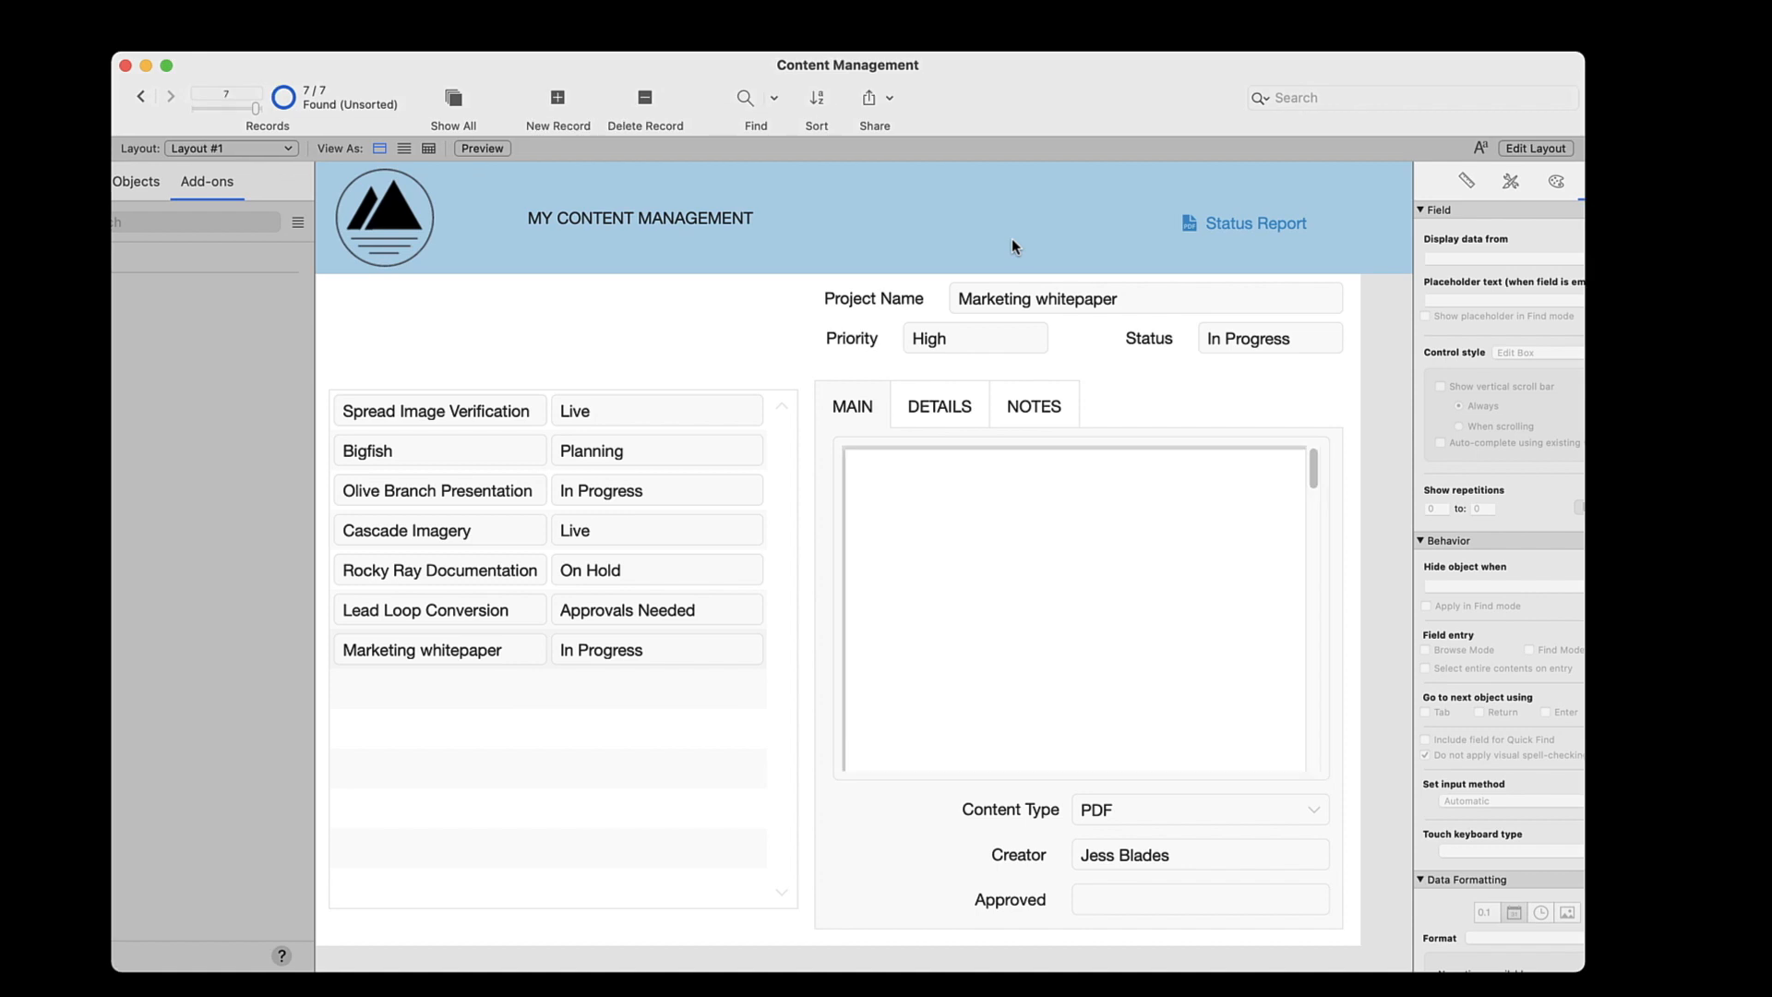
Run the report with the Status Report button and preview the resulting Status Report.pdf on the desktop in Finder
{"action": "left_click", "coordinate": [1220, 225]}
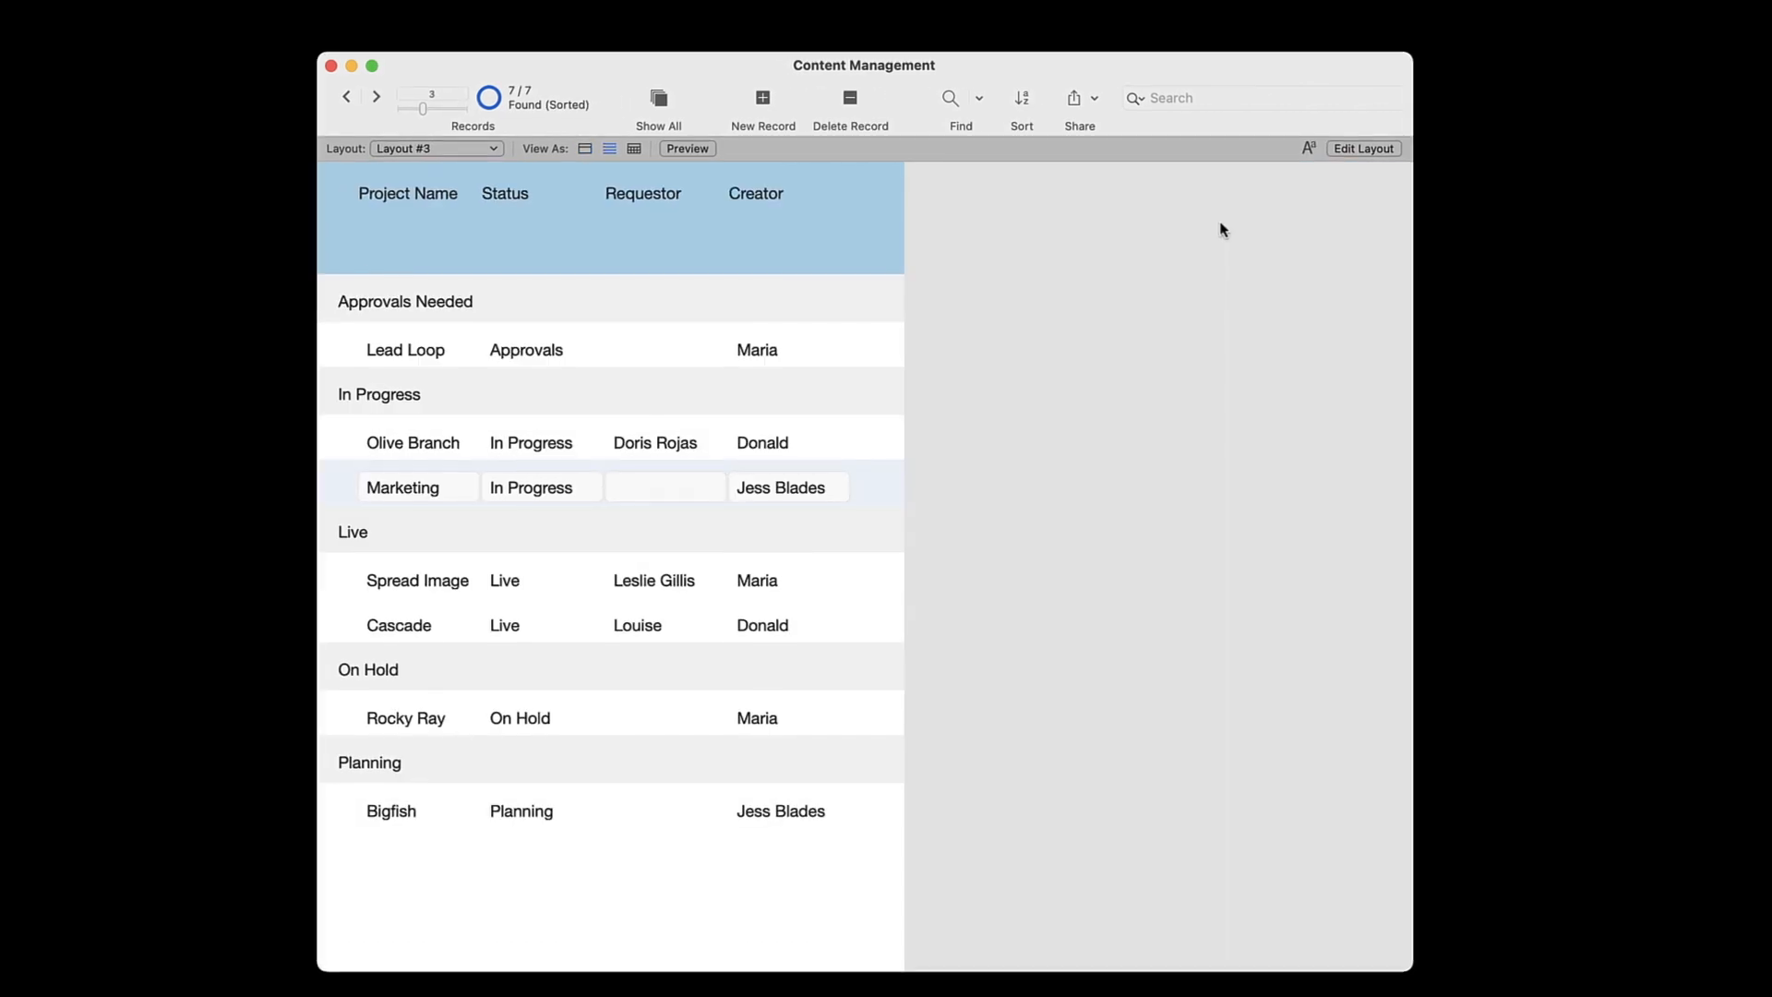
{"action": "left_click", "coordinate": [1652, 284]}
{"action": "key", "text": "space"}
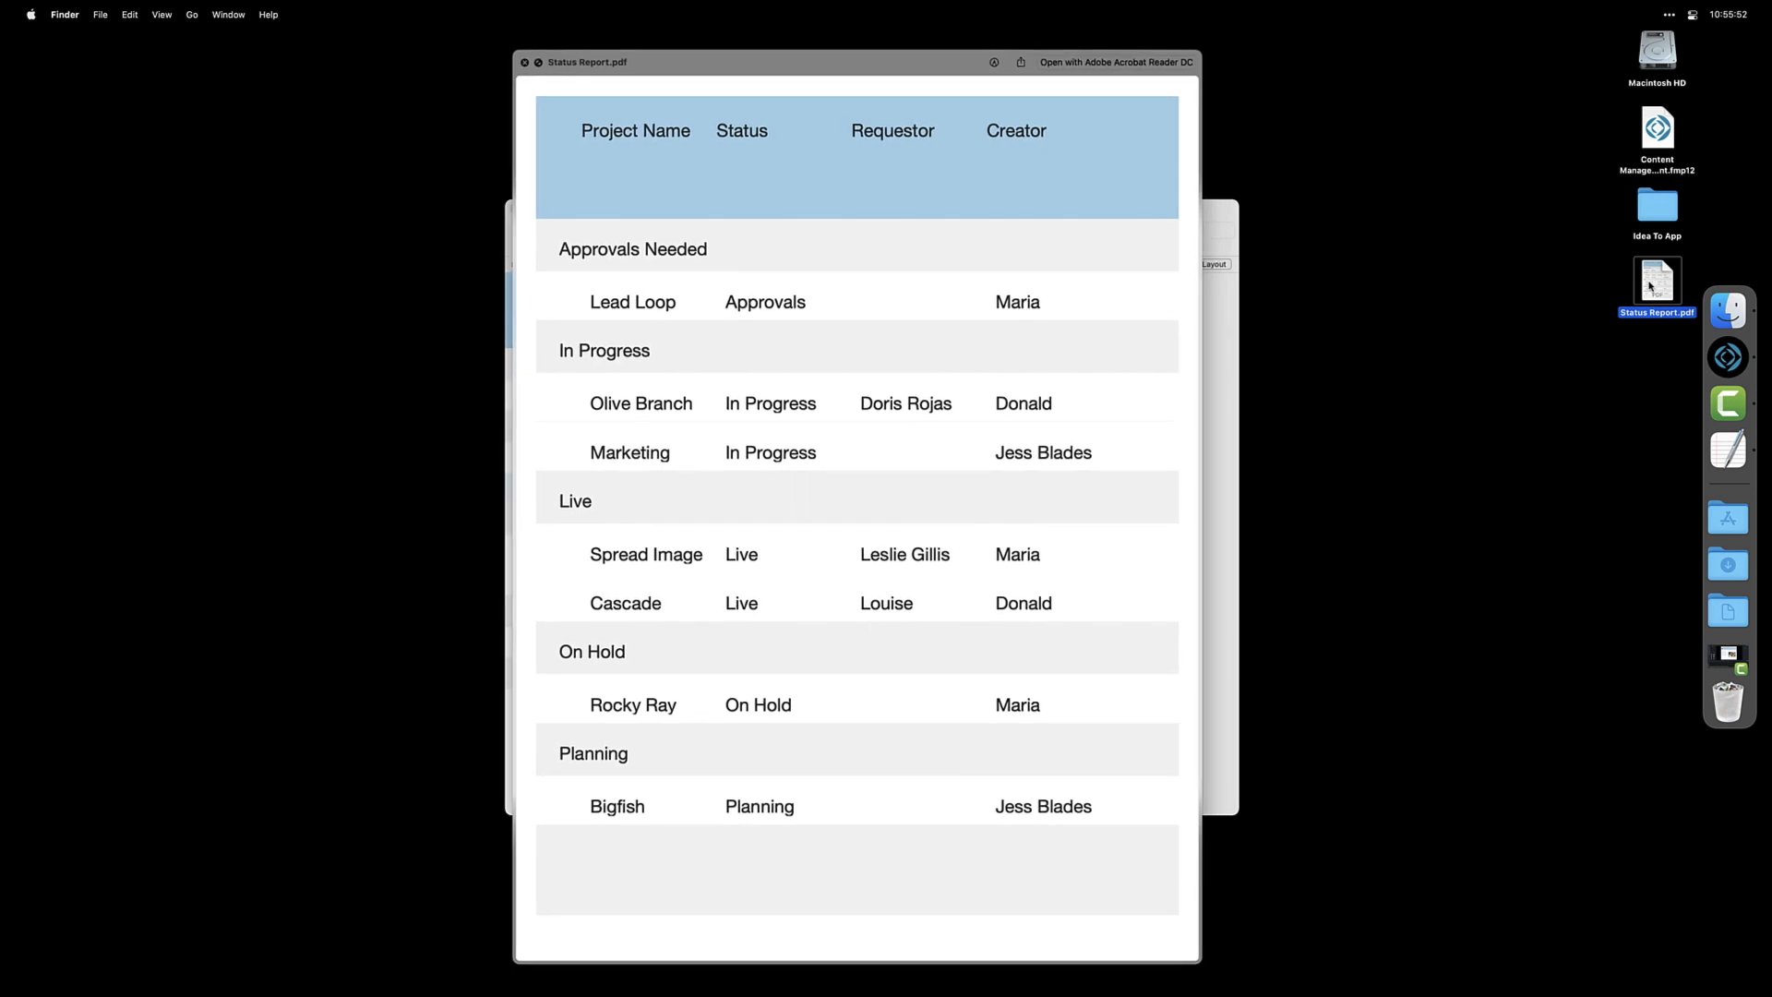